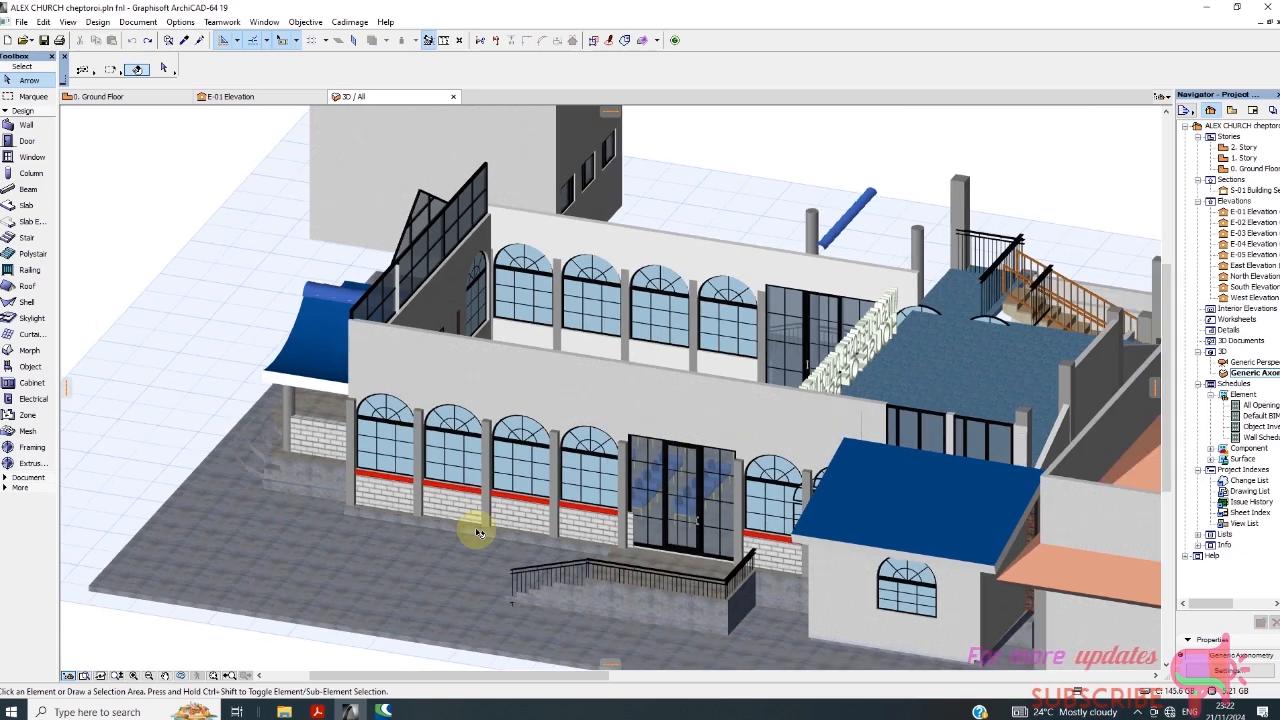
Examine the church's front and side facades in 3D, including the glazed parapet and the arched windows.
{"action": "middle_click_drag", "start_coordinate": [625, 549], "coordinate": [1005, 430], "text": "shift"}
{"action": "scroll", "coordinate": [405, 350], "scroll_direction": "up", "scroll_amount": 3}
{"action": "scroll", "coordinate": [359, 266], "scroll_direction": "down", "scroll_amount": 5}
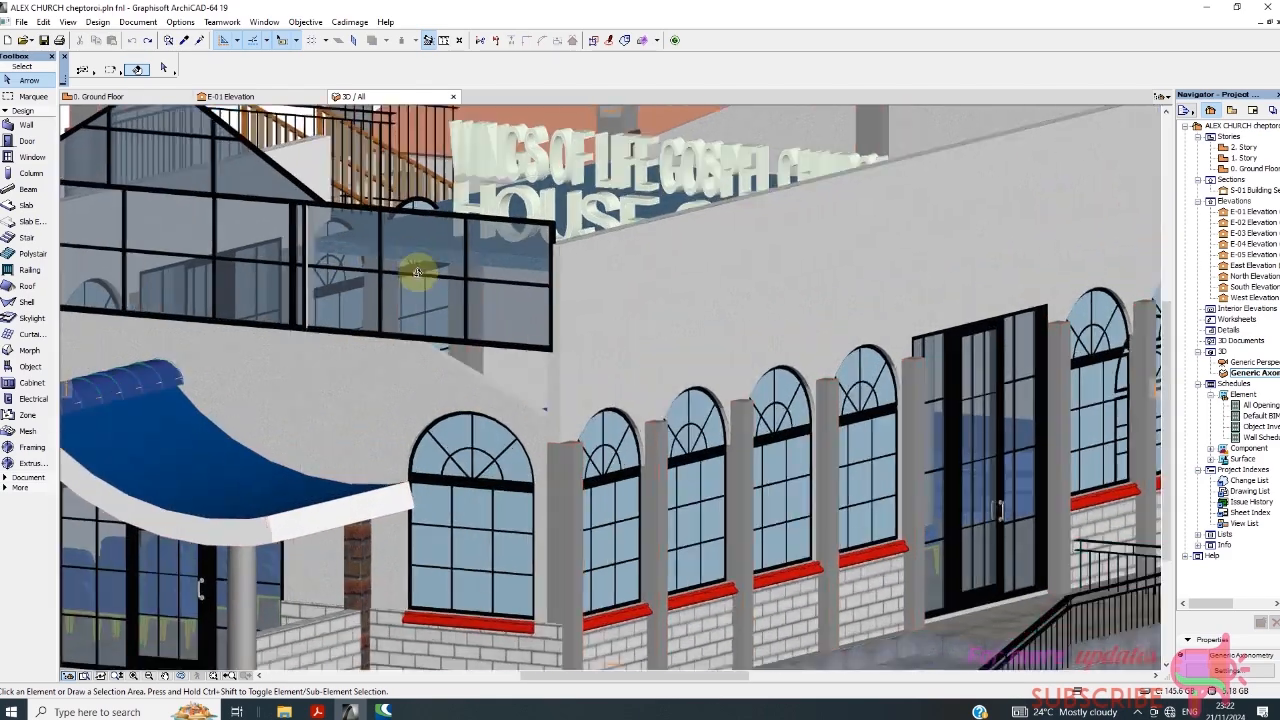
{"action": "scroll", "coordinate": [322, 263], "scroll_direction": "up", "scroll_amount": 4}
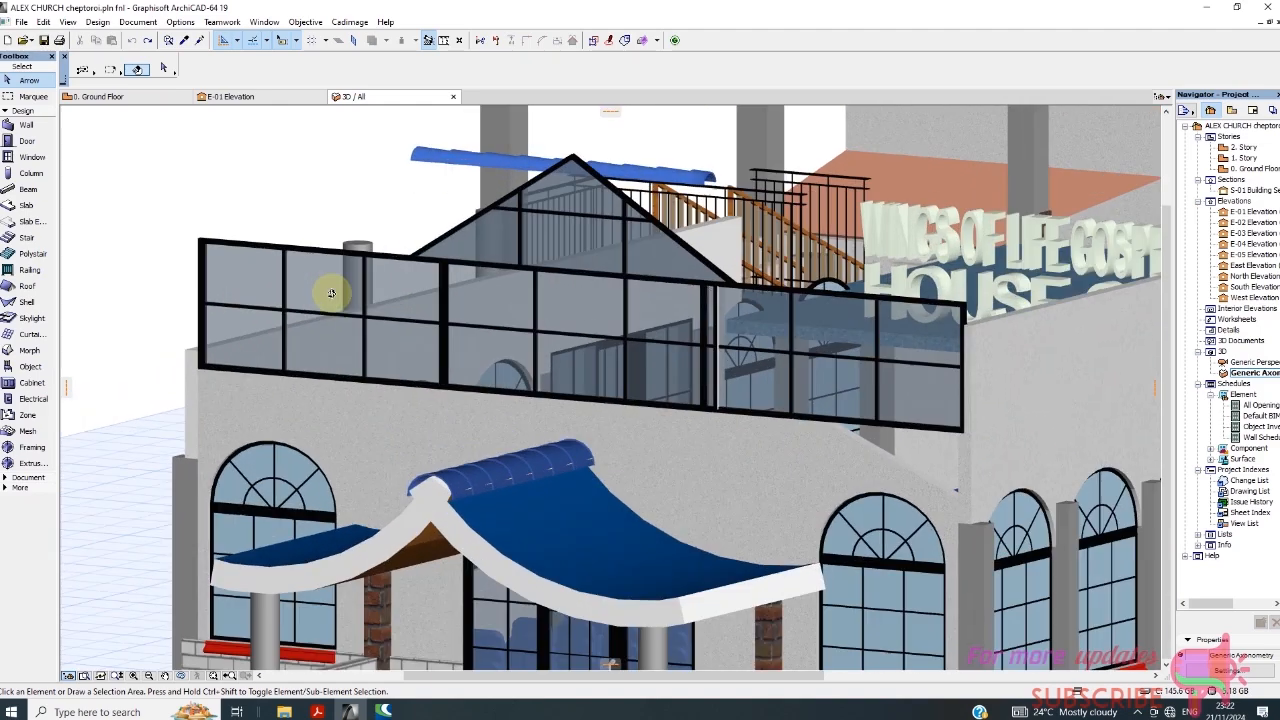
{"action": "left_click", "coordinate": [232, 277]}
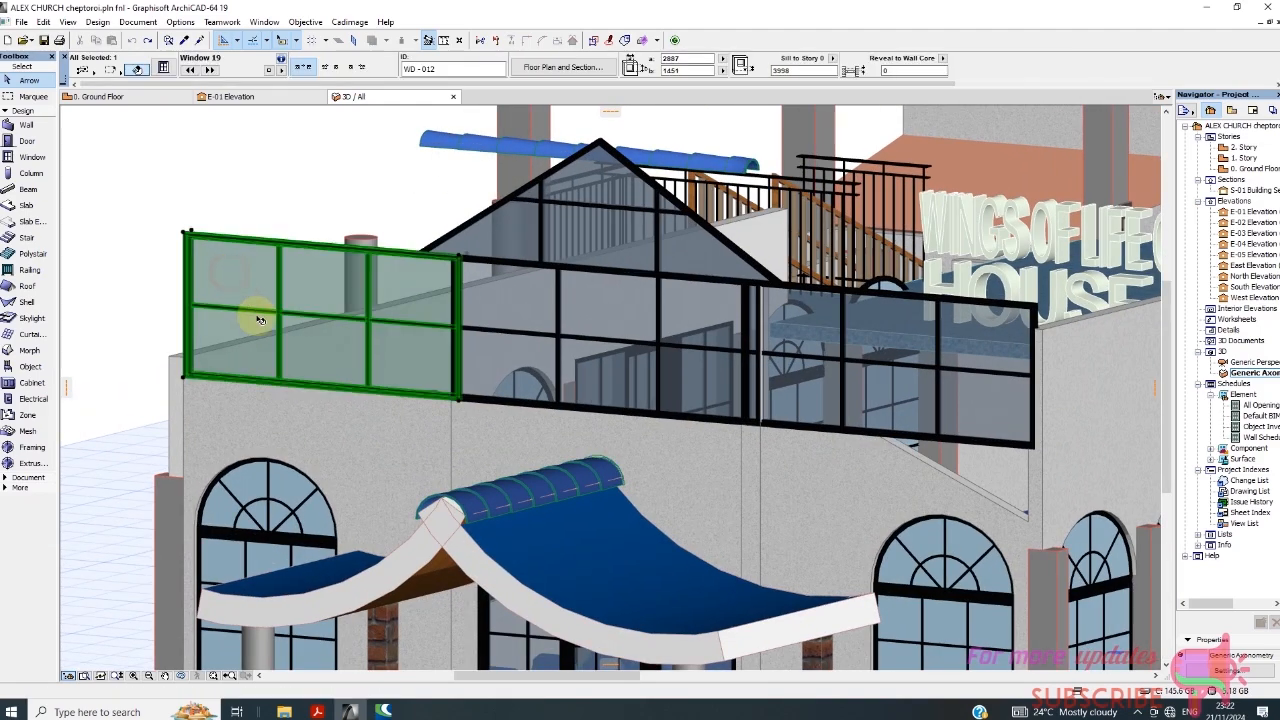
{"action": "scroll", "coordinate": [335, 339], "scroll_direction": "down", "scroll_amount": 5}
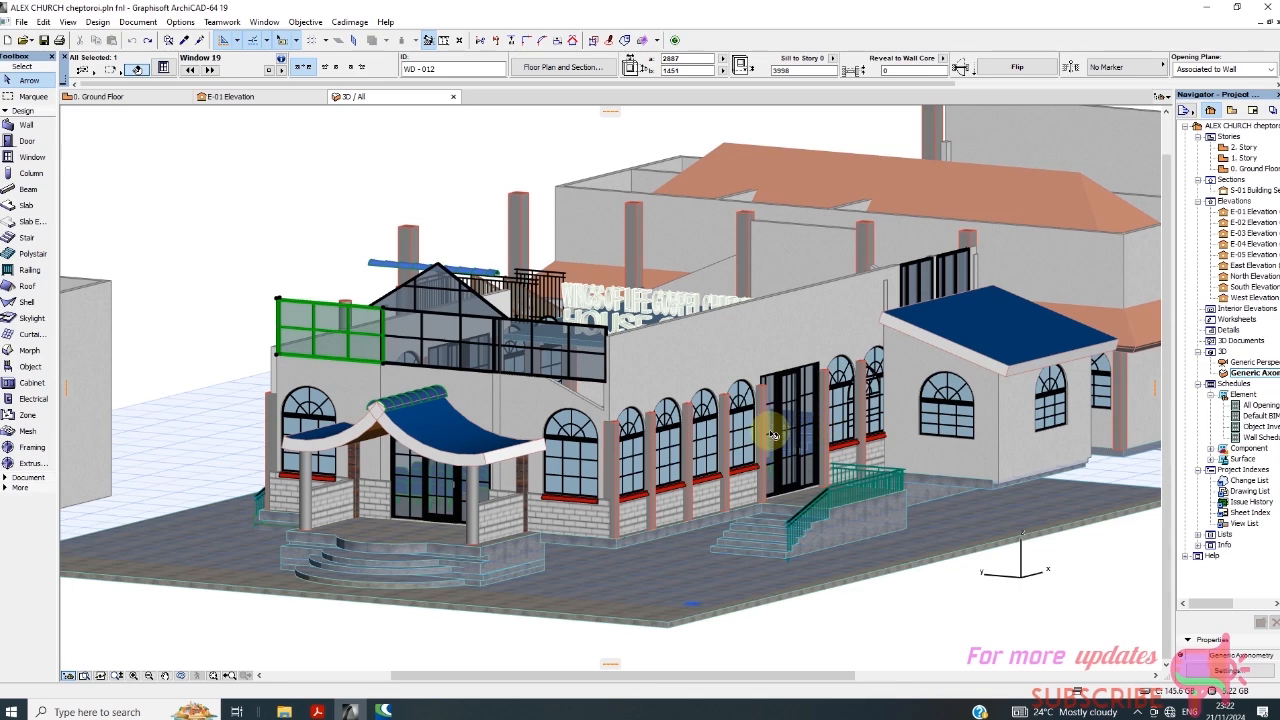
{"action": "scroll", "coordinate": [449, 347], "scroll_direction": "up", "scroll_amount": 3}
{"action": "scroll", "coordinate": [446, 347], "scroll_direction": "up", "scroll_amount": 3}
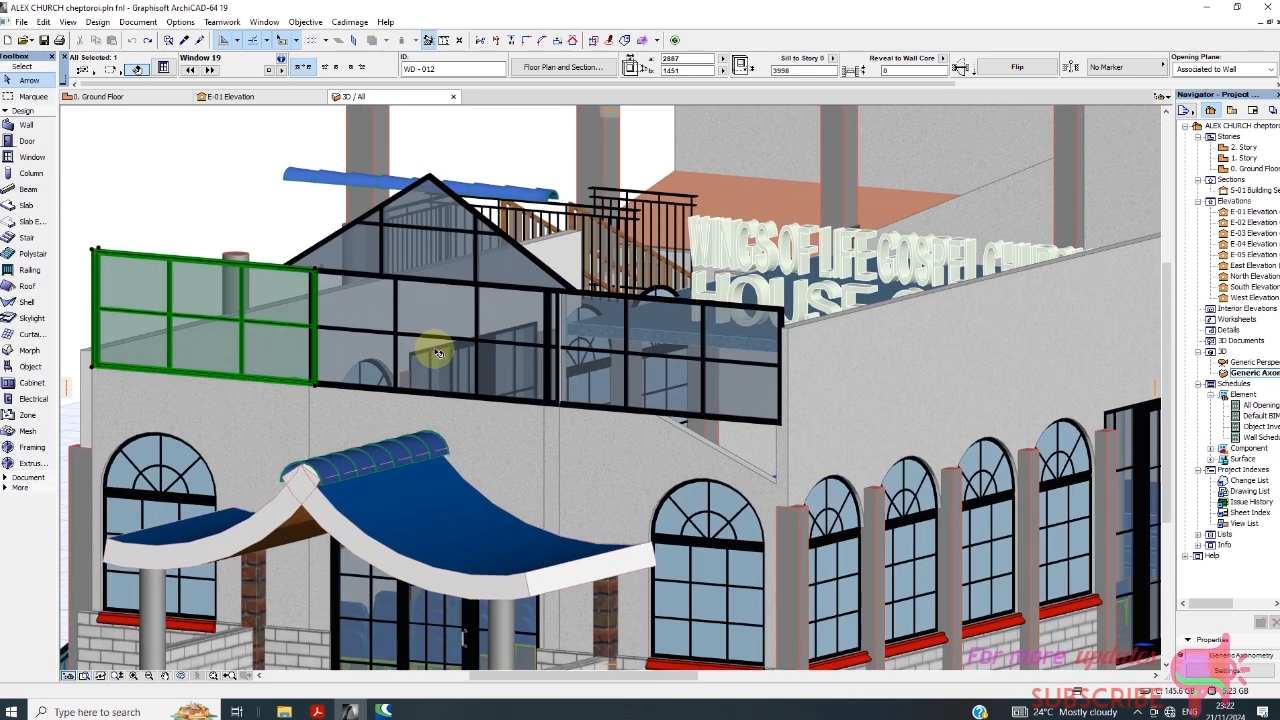
{"action": "scroll", "coordinate": [451, 362], "scroll_direction": "down", "scroll_amount": 4}
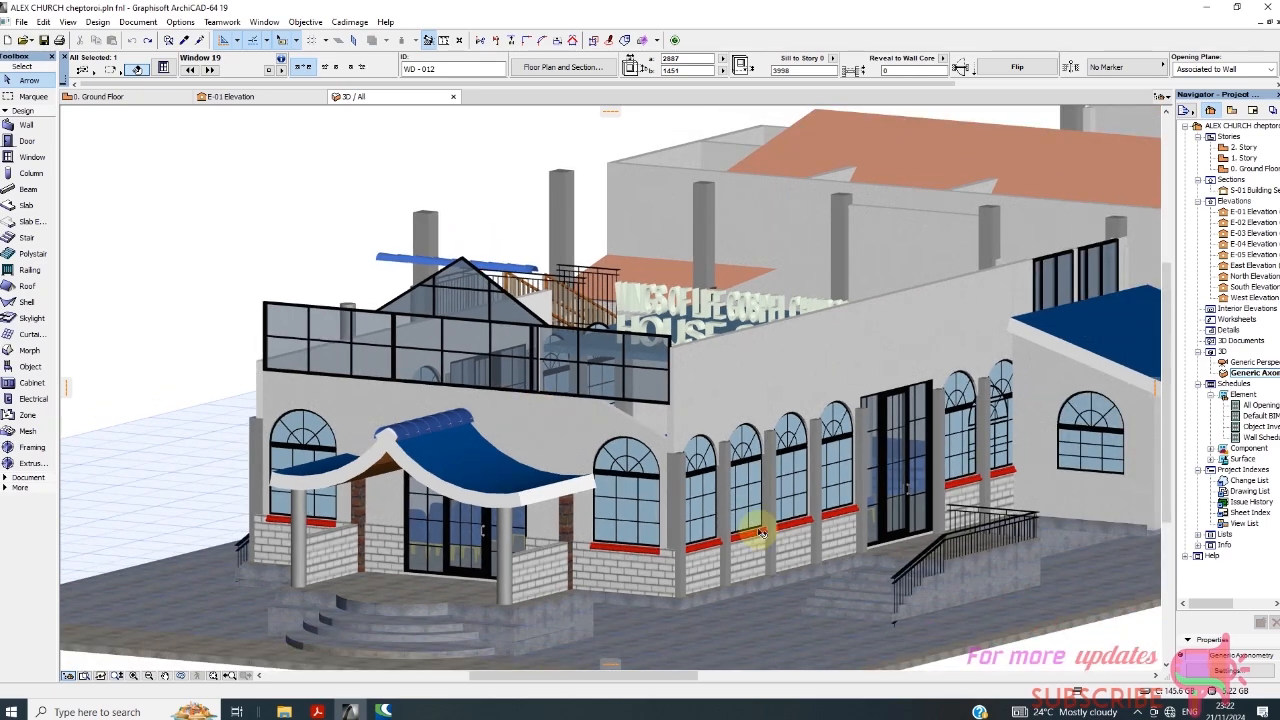
{"action": "middle_click_drag", "start_coordinate": [883, 555], "coordinate": [929, 471], "text": "shift"}
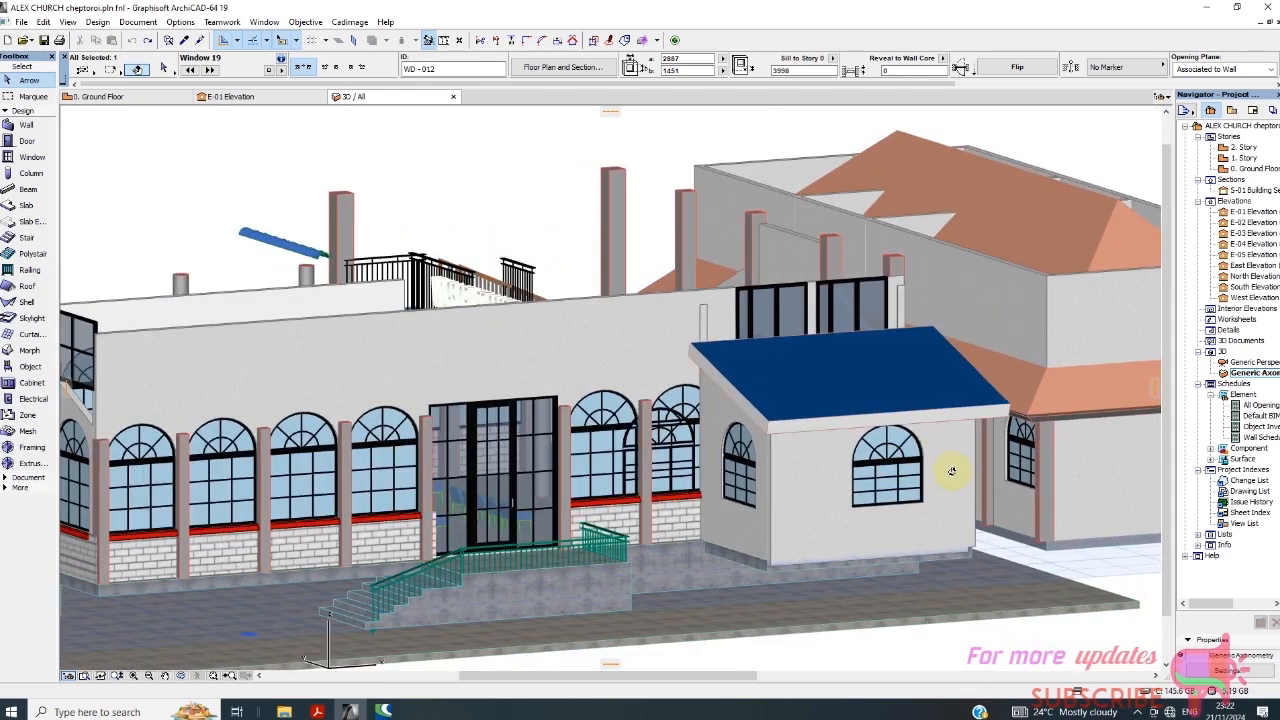
{"action": "mouse_move", "coordinate": [857, 449]}
{"action": "middle_mouse_down", "text": "shift"}
{"action": "mouse_move", "coordinate": [543, 514]}
{"action": "mouse_move", "coordinate": [352, 478]}
{"action": "middle_mouse_up", "text": "shift"}
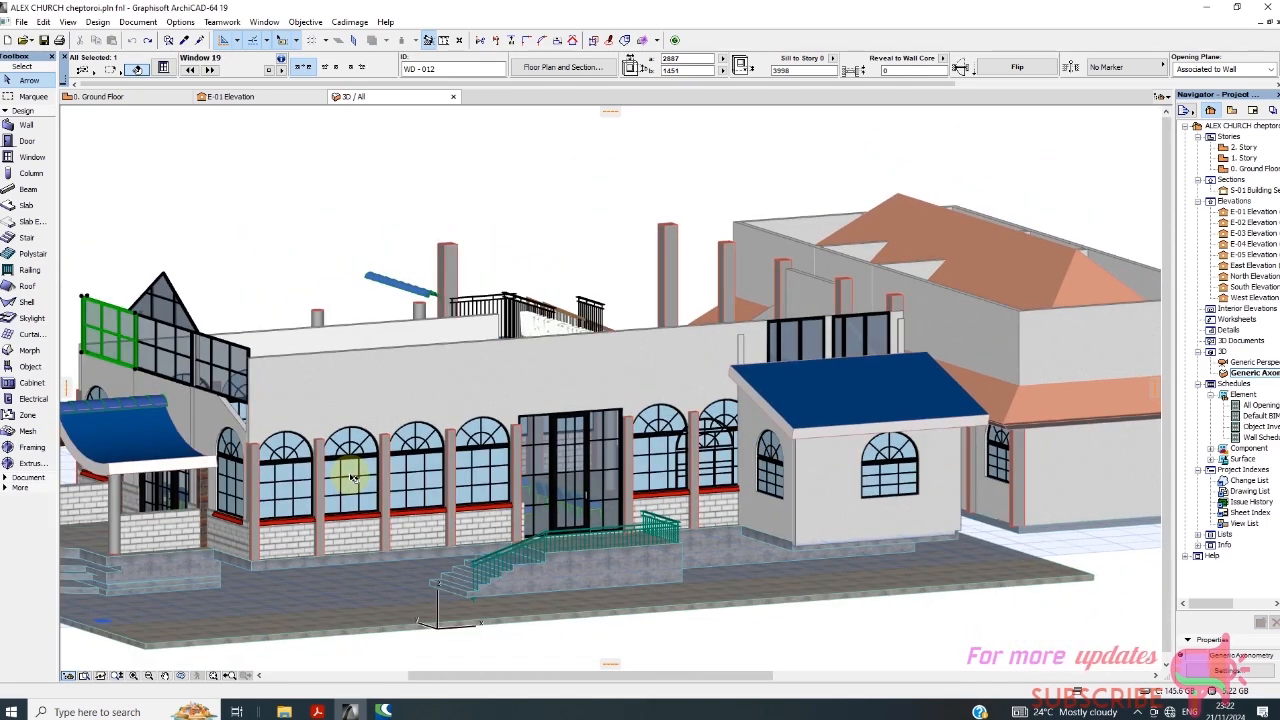
Delete the second arched window from the corner on the long side wall, and show that bay on the ground floor plan.
{"action": "left_click", "coordinate": [350, 480]}
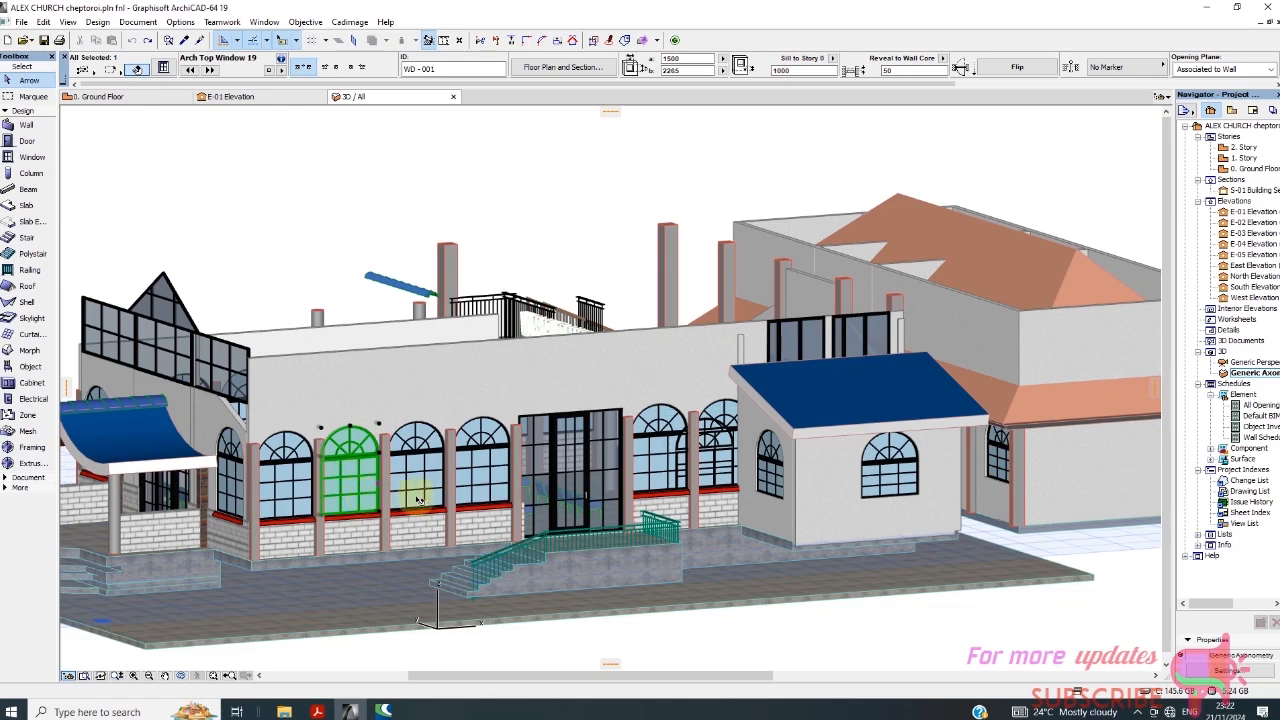
{"action": "key", "text": "Escape"}
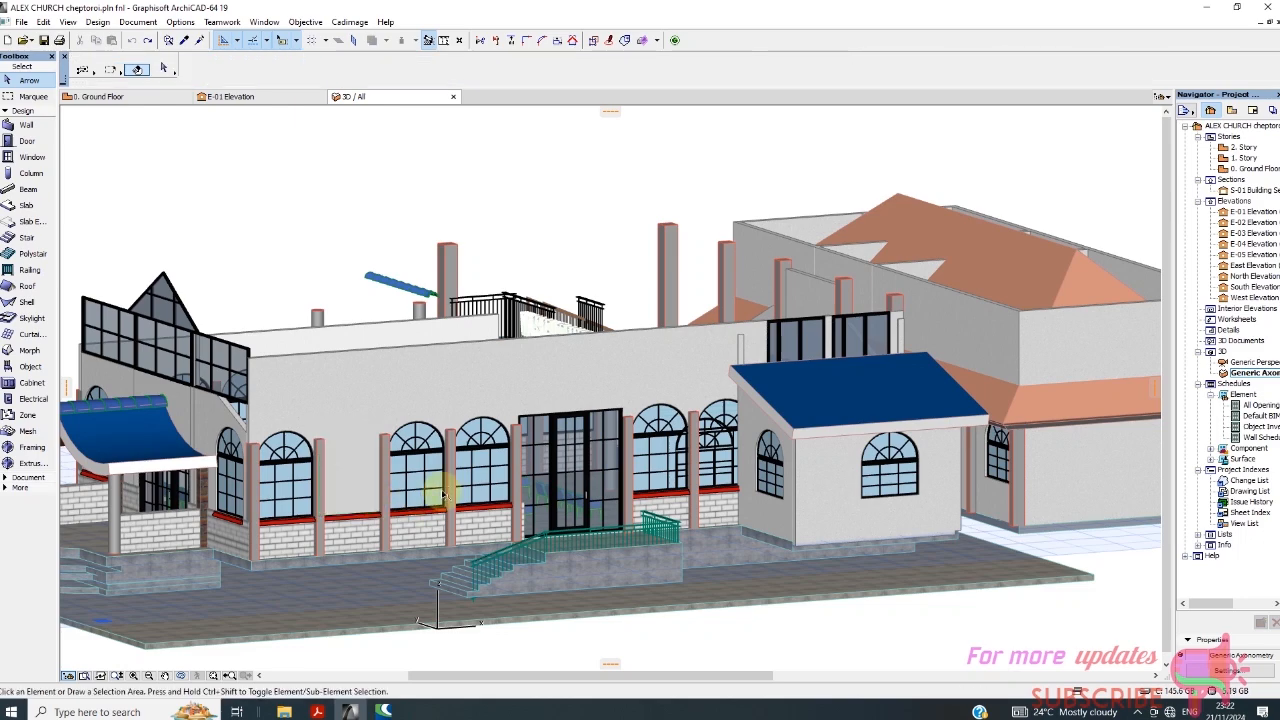
{"action": "left_click", "coordinate": [120, 98]}
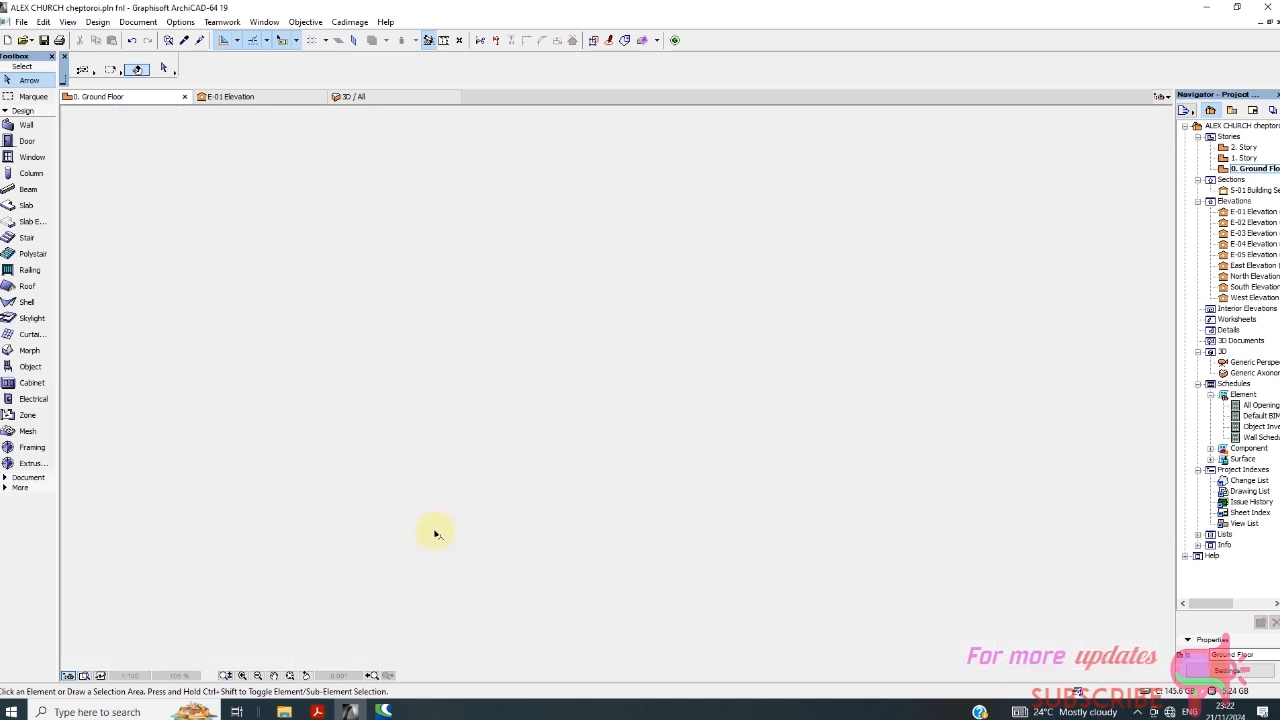
{"action": "scroll", "coordinate": [491, 497], "scroll_direction": "down", "scroll_amount": 2}
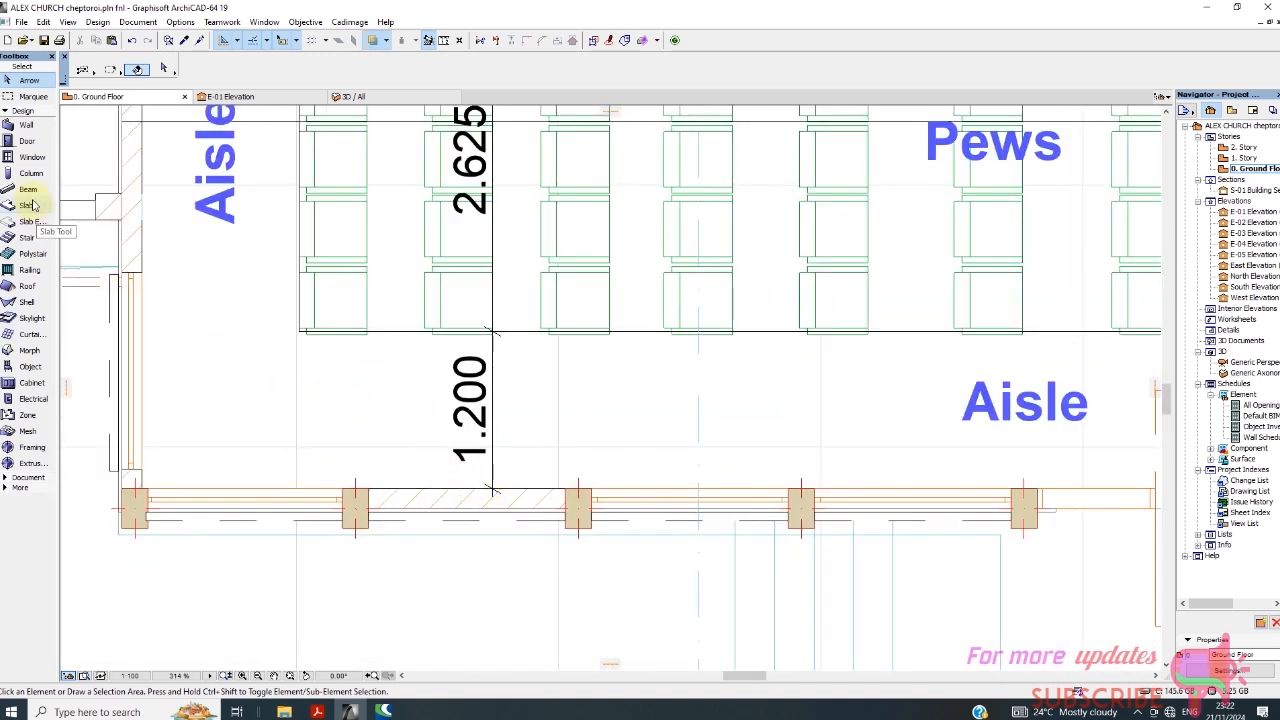
Set the default window to Arch Top Window 19 from Special Windows 19, with width 2265 and height 1500.
{"action": "left_click", "coordinate": [30, 157]}
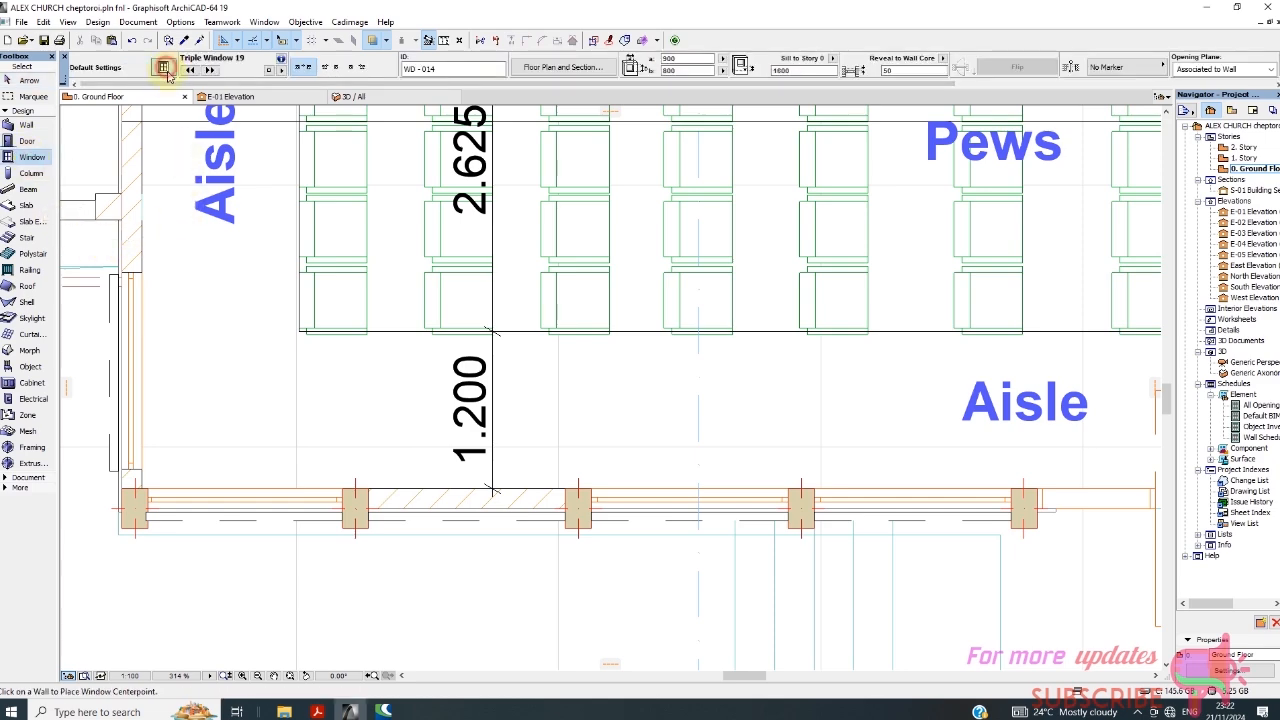
{"action": "left_click", "coordinate": [164, 68]}
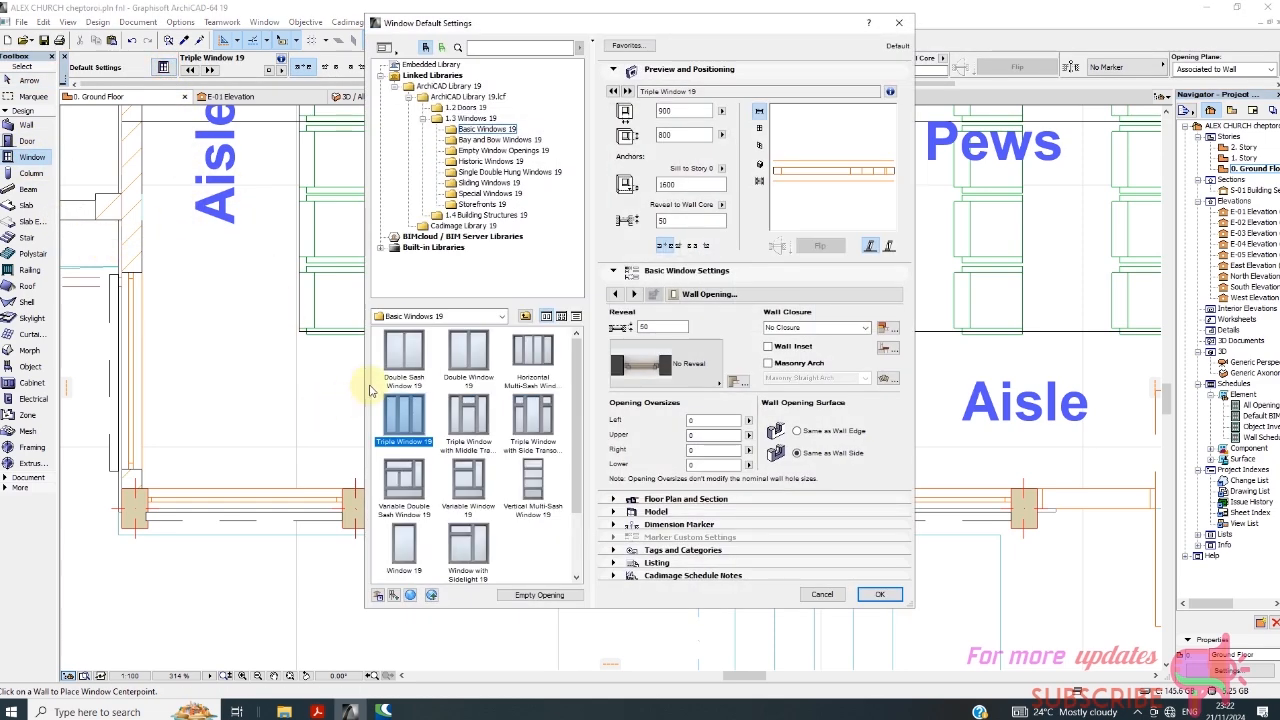
{"action": "left_click", "coordinate": [486, 194]}
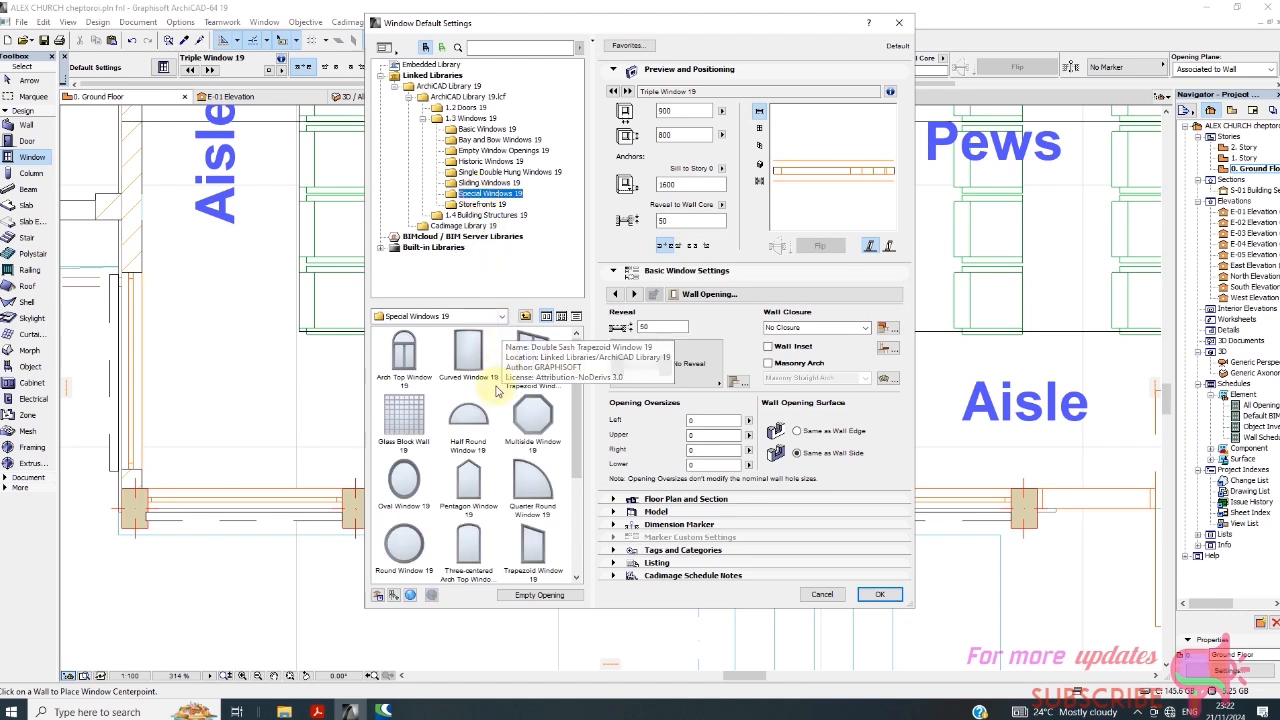
{"action": "left_click", "coordinate": [404, 352]}
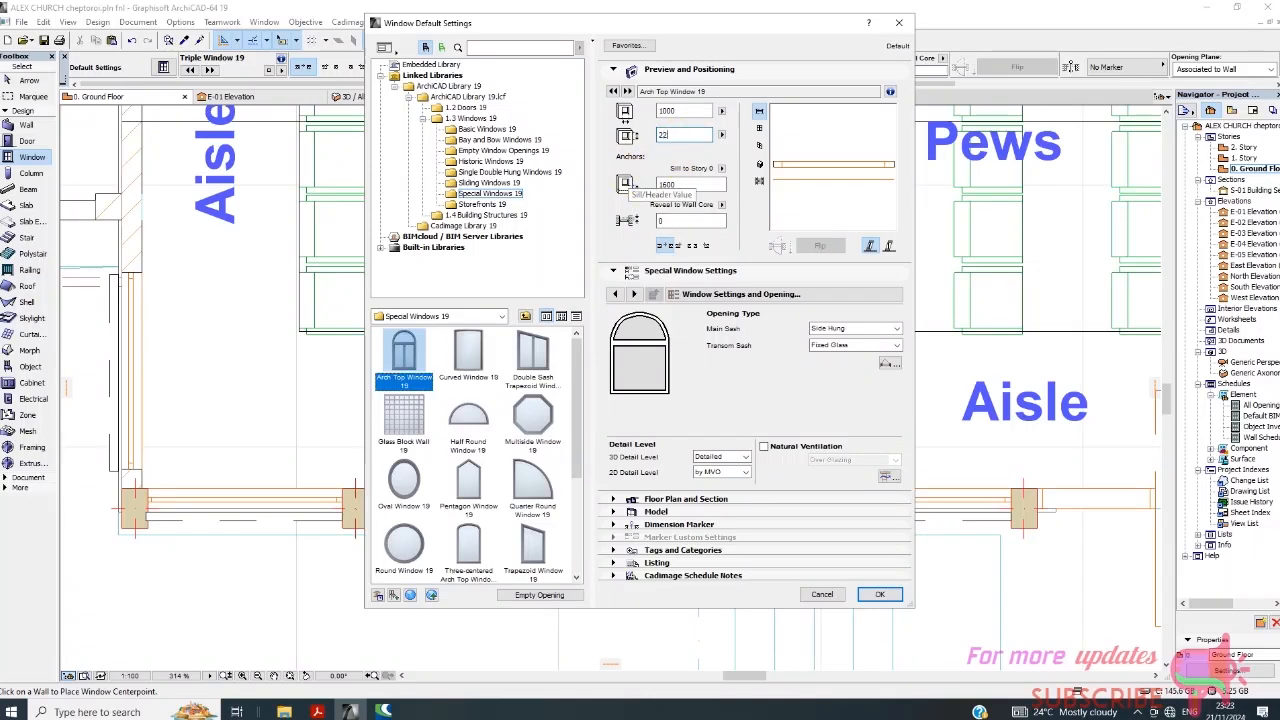
{"action": "left_click", "coordinate": [691, 137]}
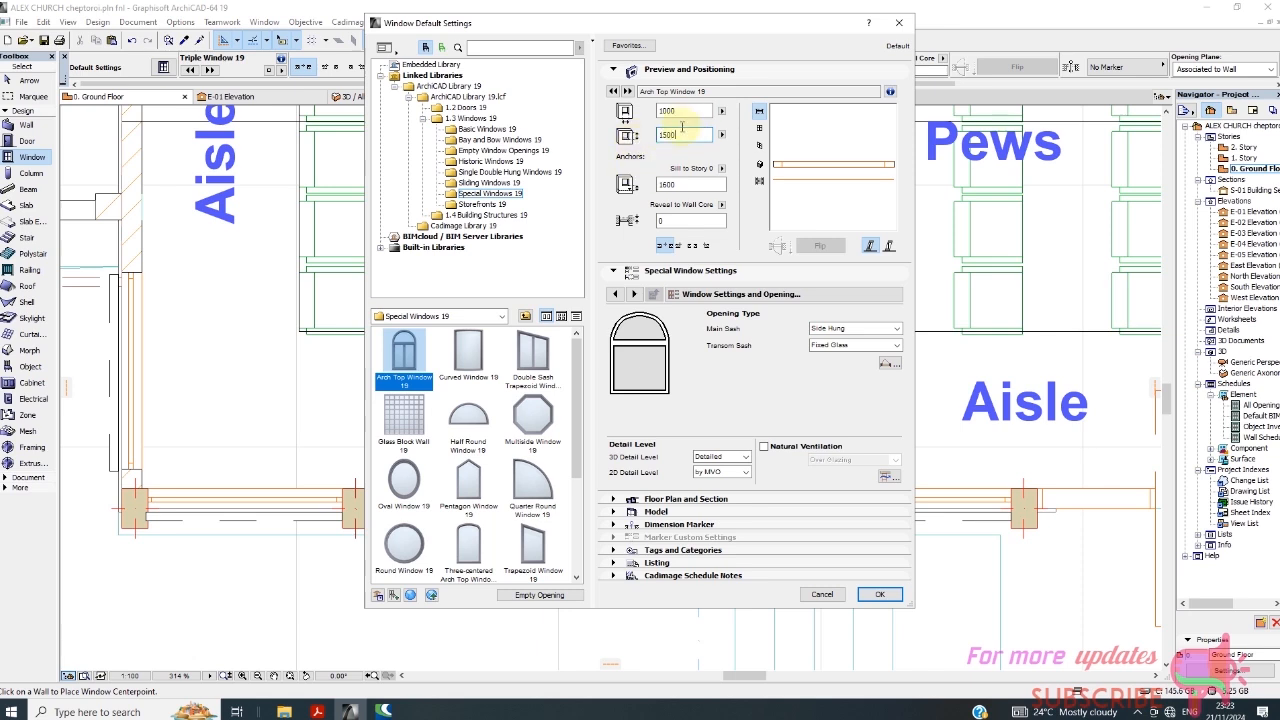
{"action": "left_click_drag", "start_coordinate": [683, 112], "coordinate": [658, 135]}
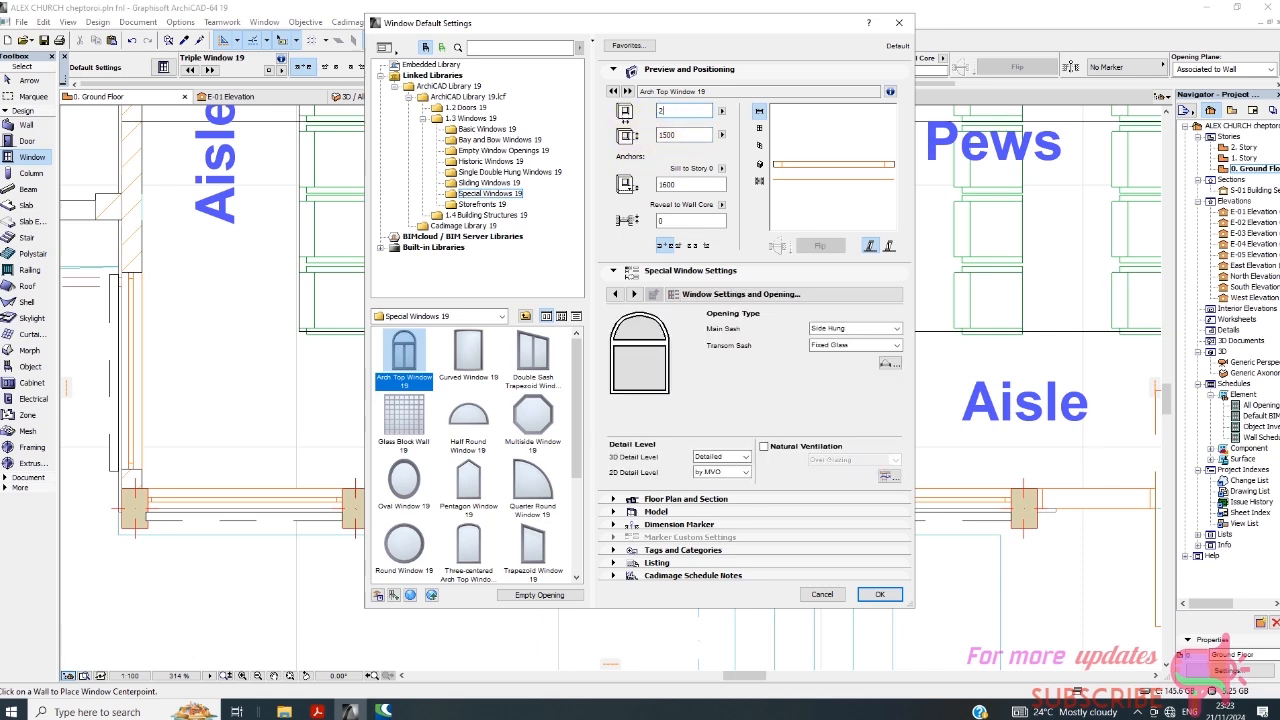
{"action": "type", "text": "2265"}
{"action": "left_click", "coordinate": [880, 595]}
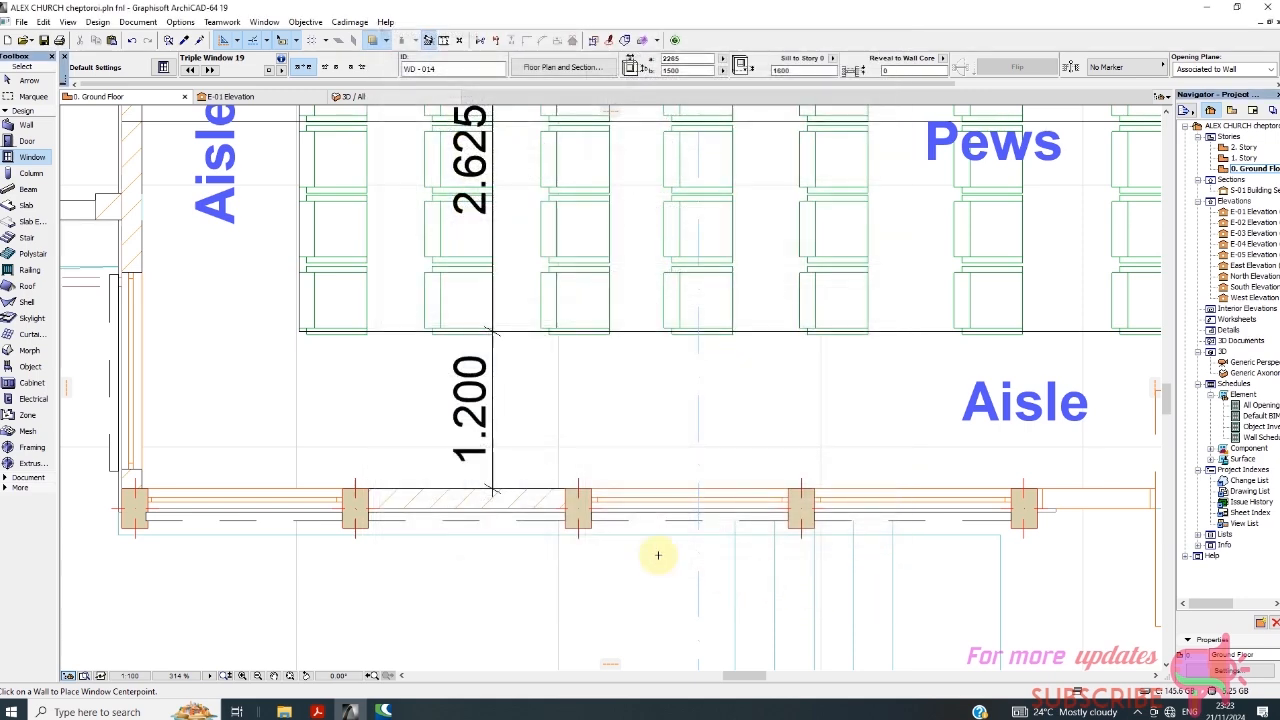
Reduce the default window width to 2065 and place the arch top window in the empty bay of the side wall.
{"action": "left_click", "coordinate": [460, 494]}
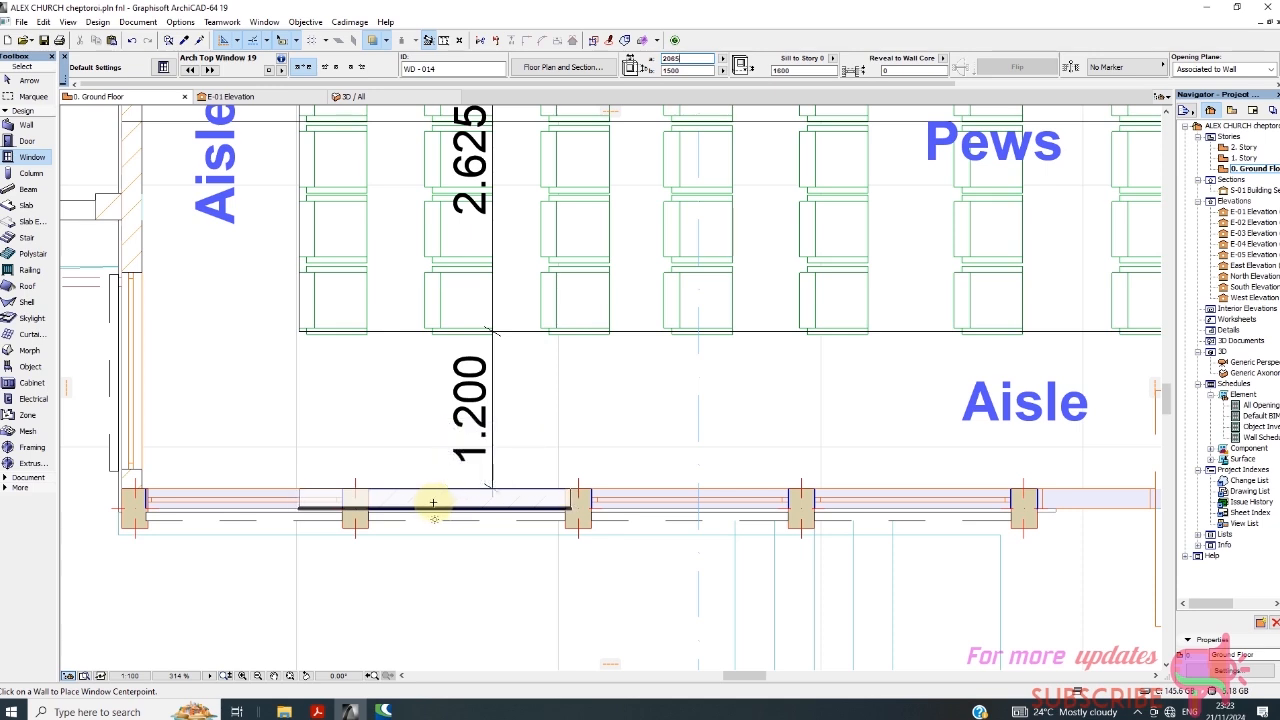
{"action": "left_click", "coordinate": [429, 503]}
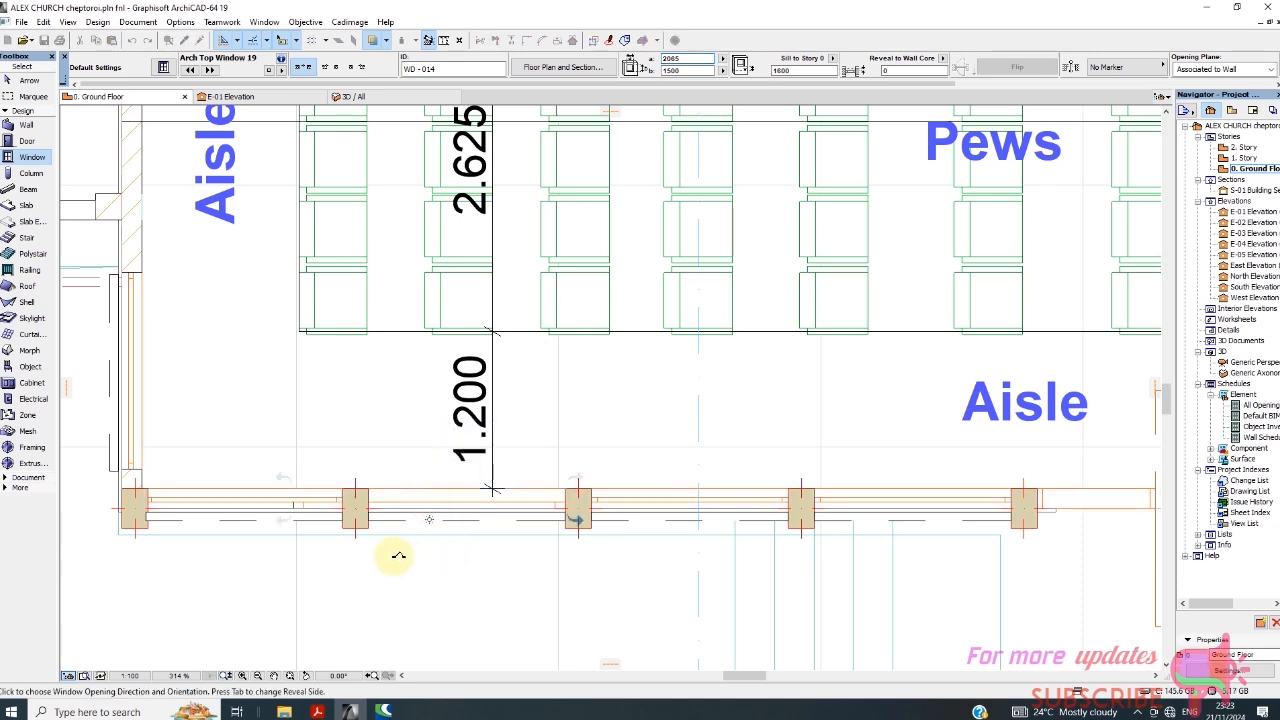
{"action": "left_click", "coordinate": [435, 532]}
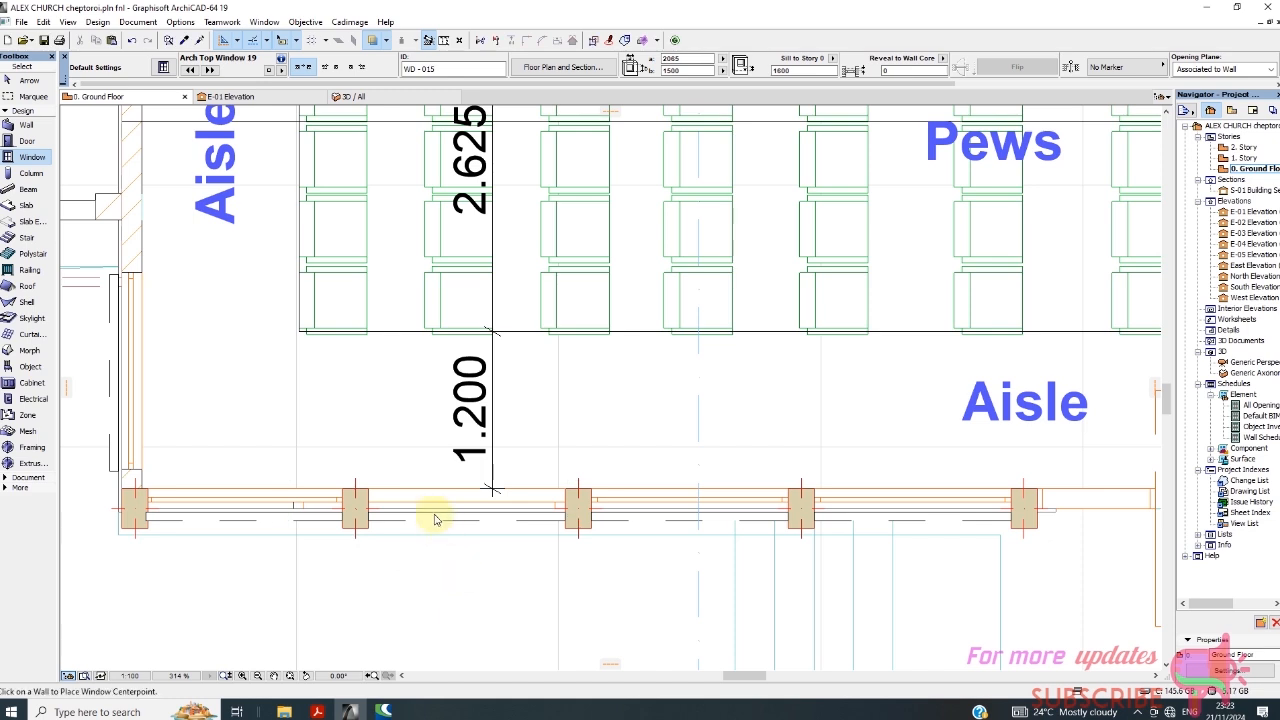
Stretch the placed window's overlapping end to the column face so it fits between the two columns, about 1496 mm wide.
{"action": "left_click", "coordinate": [28, 80]}
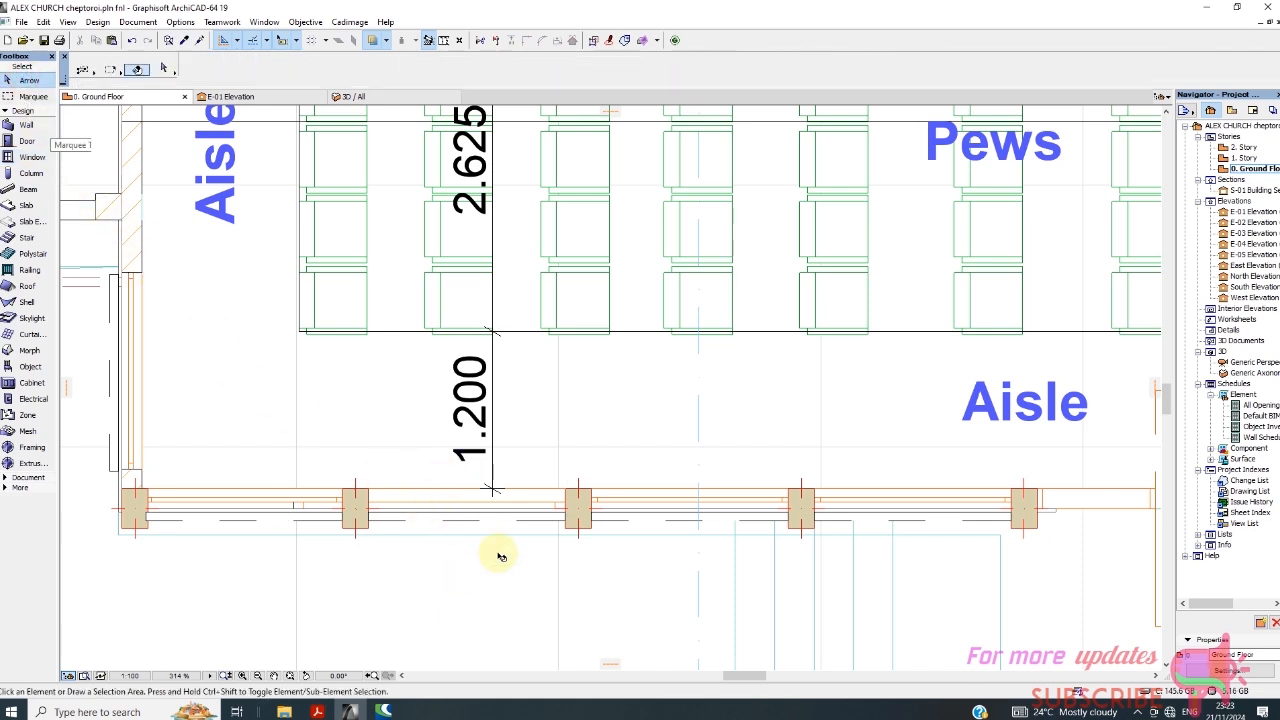
{"action": "left_click", "coordinate": [441, 495]}
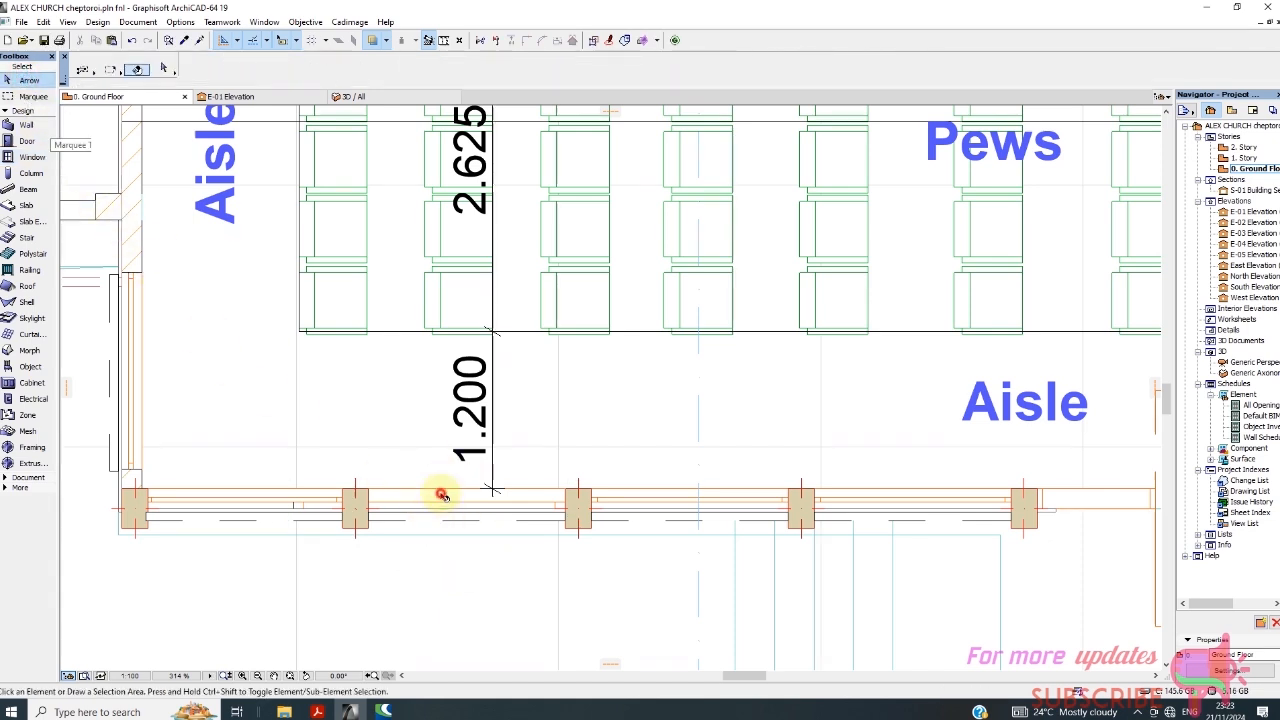
{"action": "left_click", "coordinate": [291, 488]}
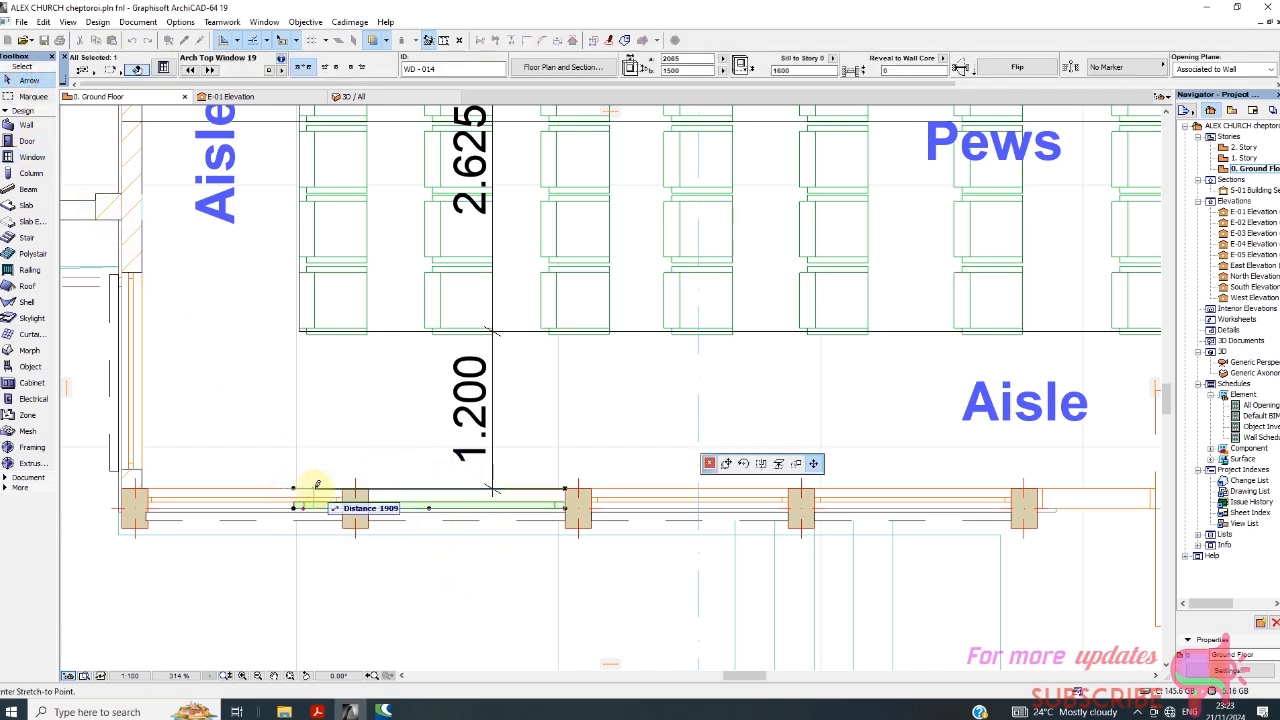
{"action": "left_click", "coordinate": [370, 486]}
{"action": "scroll", "coordinate": [566, 522], "scroll_direction": "up", "scroll_amount": 2}
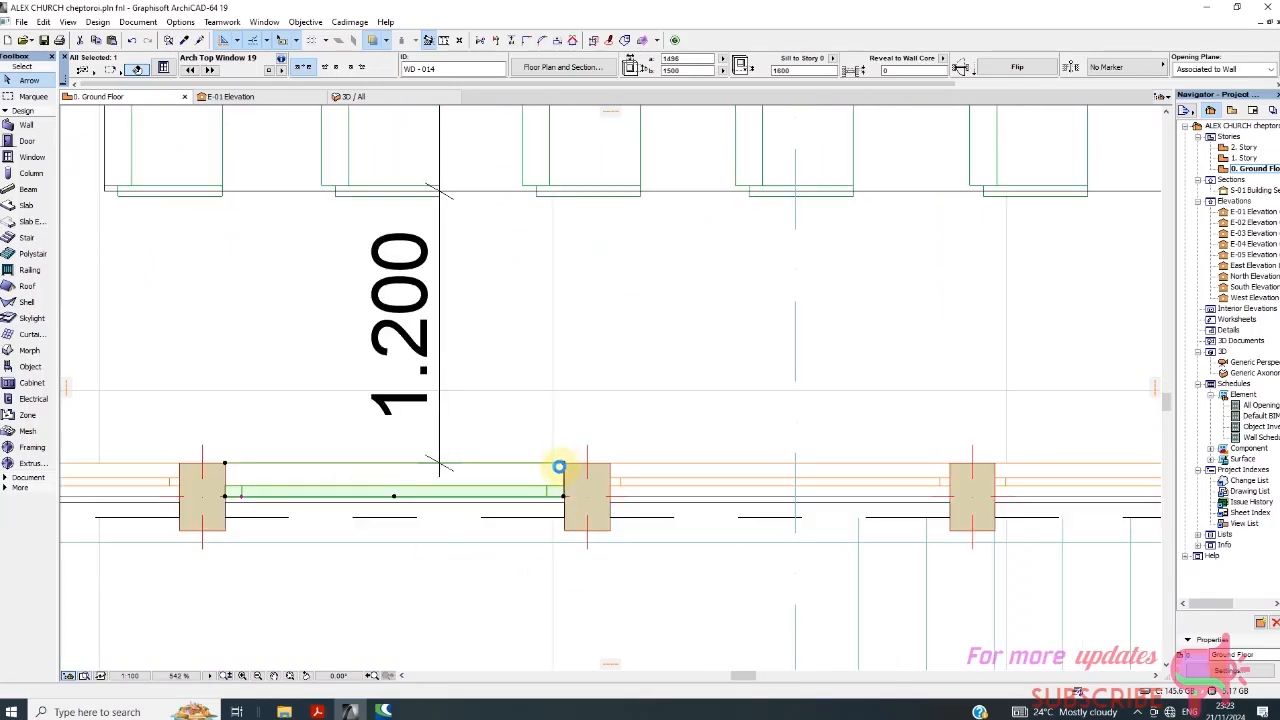
{"action": "left_click", "coordinate": [562, 466]}
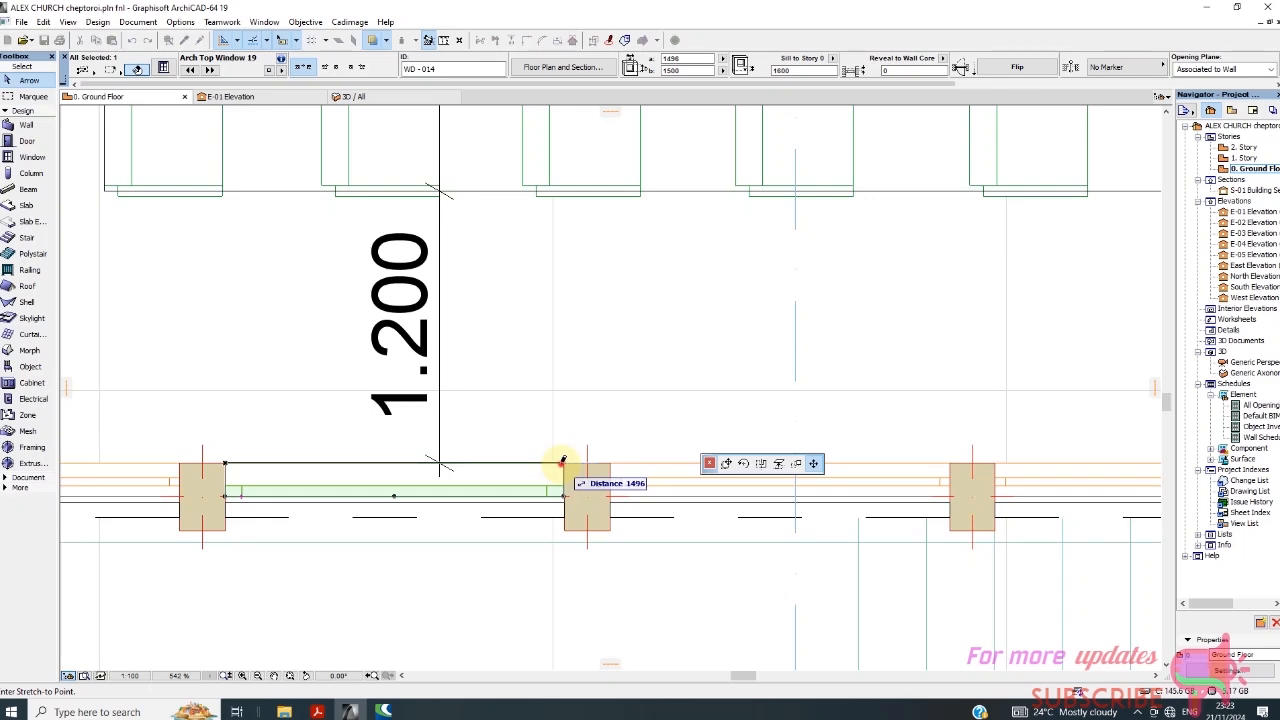
{"action": "left_click", "coordinate": [562, 462]}
{"action": "left_click", "coordinate": [491, 571]}
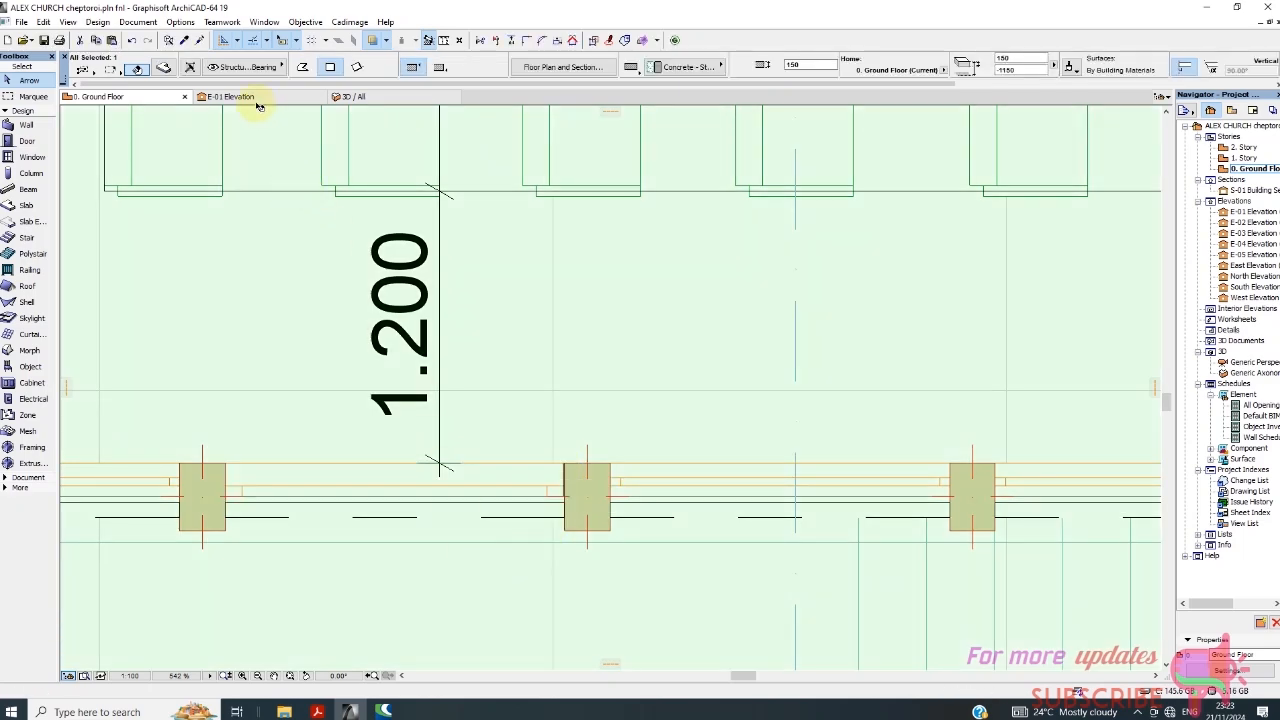
Inspect the new arch top window in 3D and compare its dimensions and sill height with the adjacent arched window.
{"action": "left_click", "coordinate": [407, 100]}
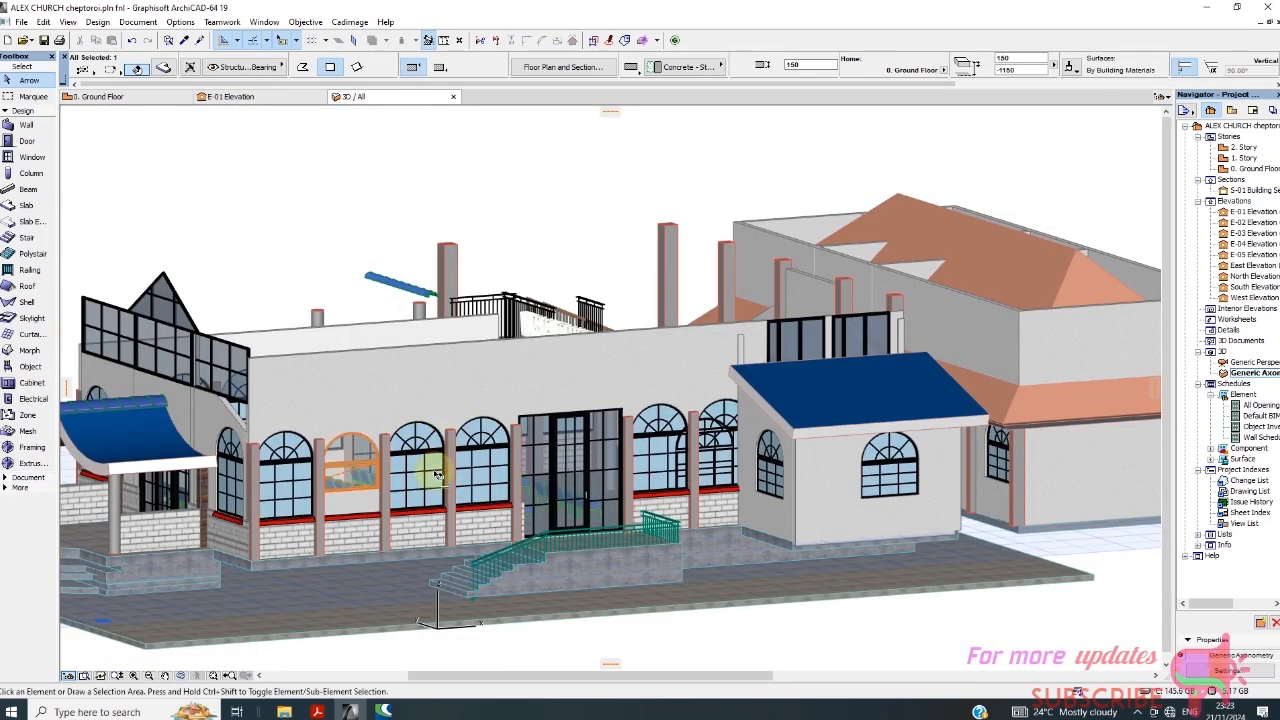
{"action": "scroll", "coordinate": [357, 520], "scroll_direction": "up", "scroll_amount": 4}
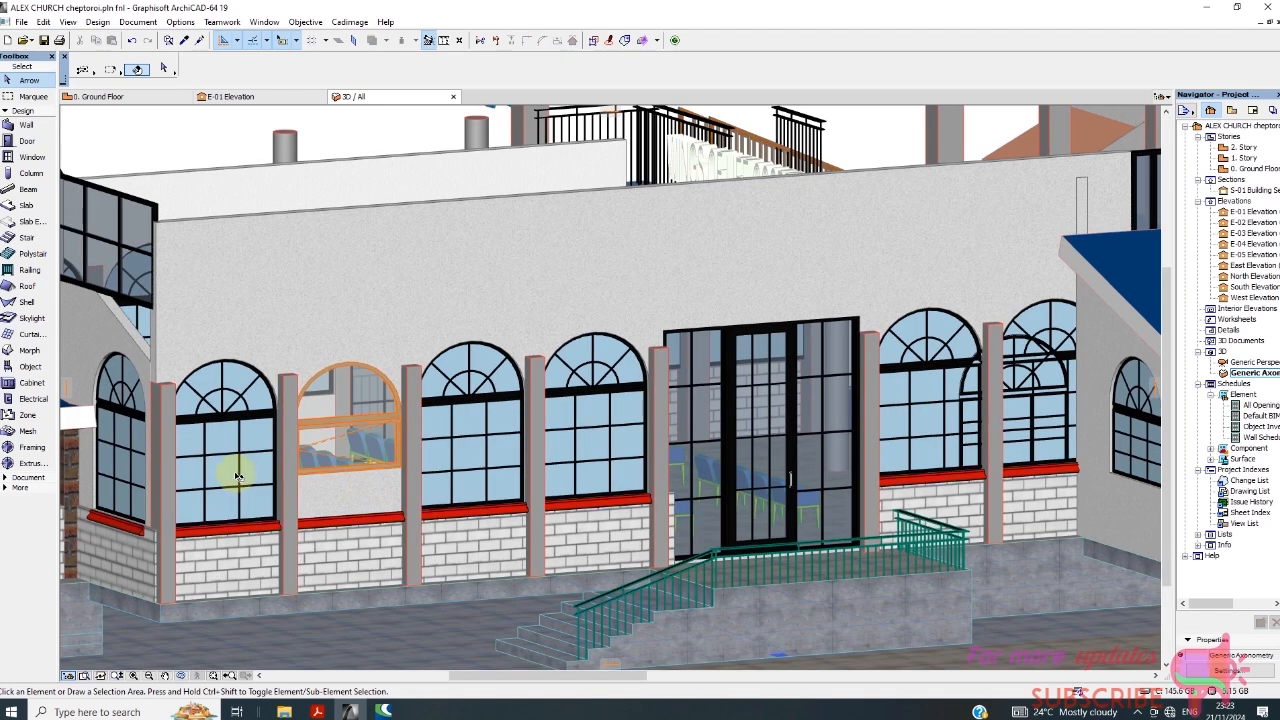
{"action": "scroll", "coordinate": [340, 446], "scroll_direction": "up", "scroll_amount": 2}
{"action": "scroll", "coordinate": [388, 422], "scroll_direction": "down", "scroll_amount": 3}
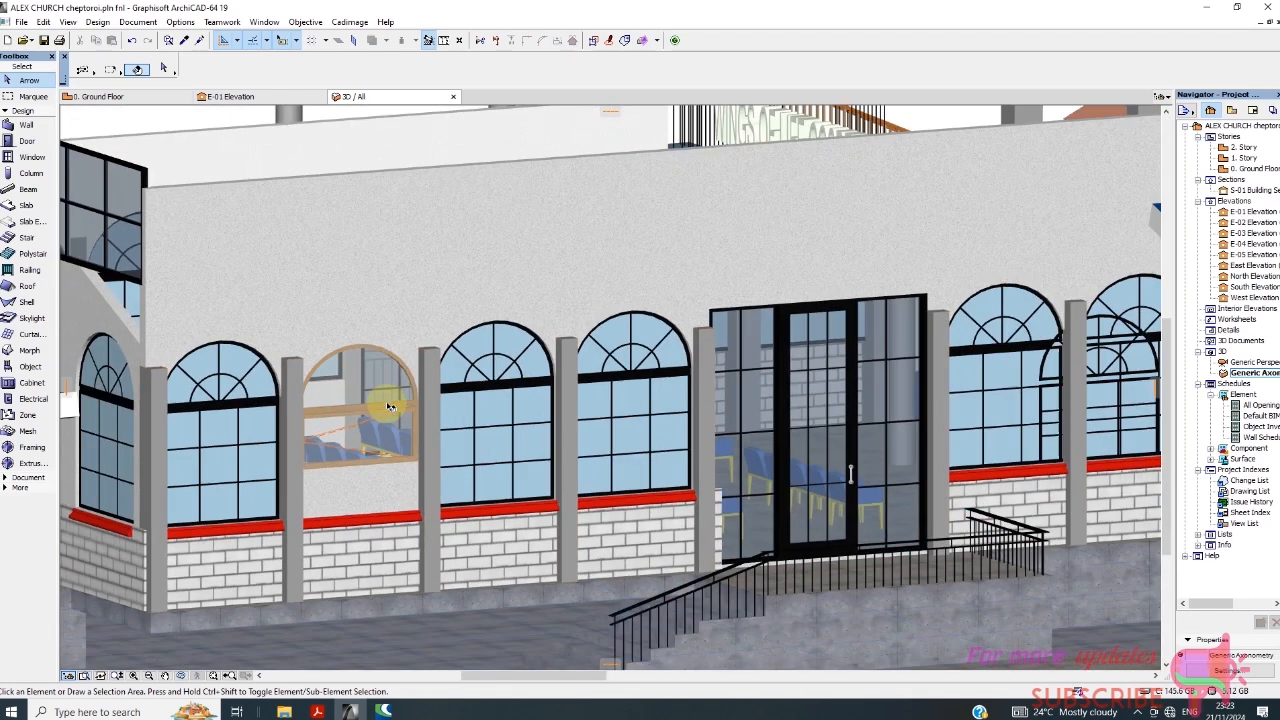
{"action": "scroll", "coordinate": [400, 420], "scroll_direction": "down", "scroll_amount": 4}
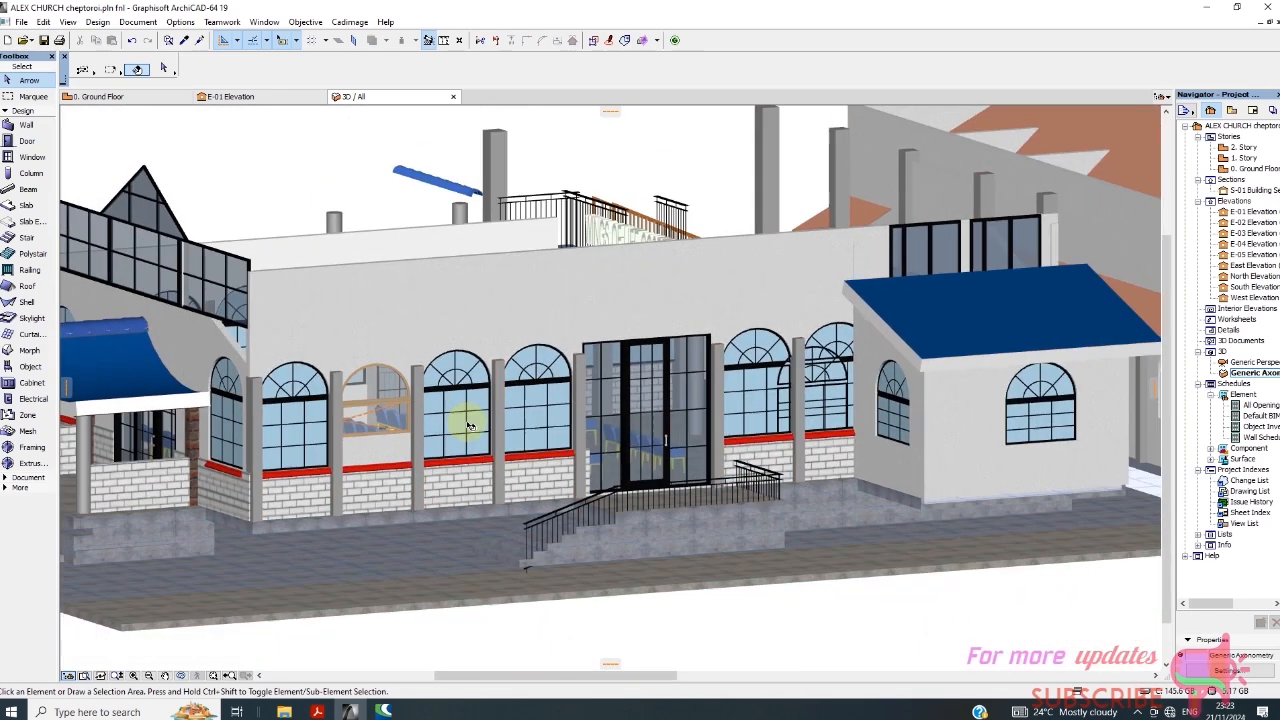
{"action": "left_click", "coordinate": [456, 427]}
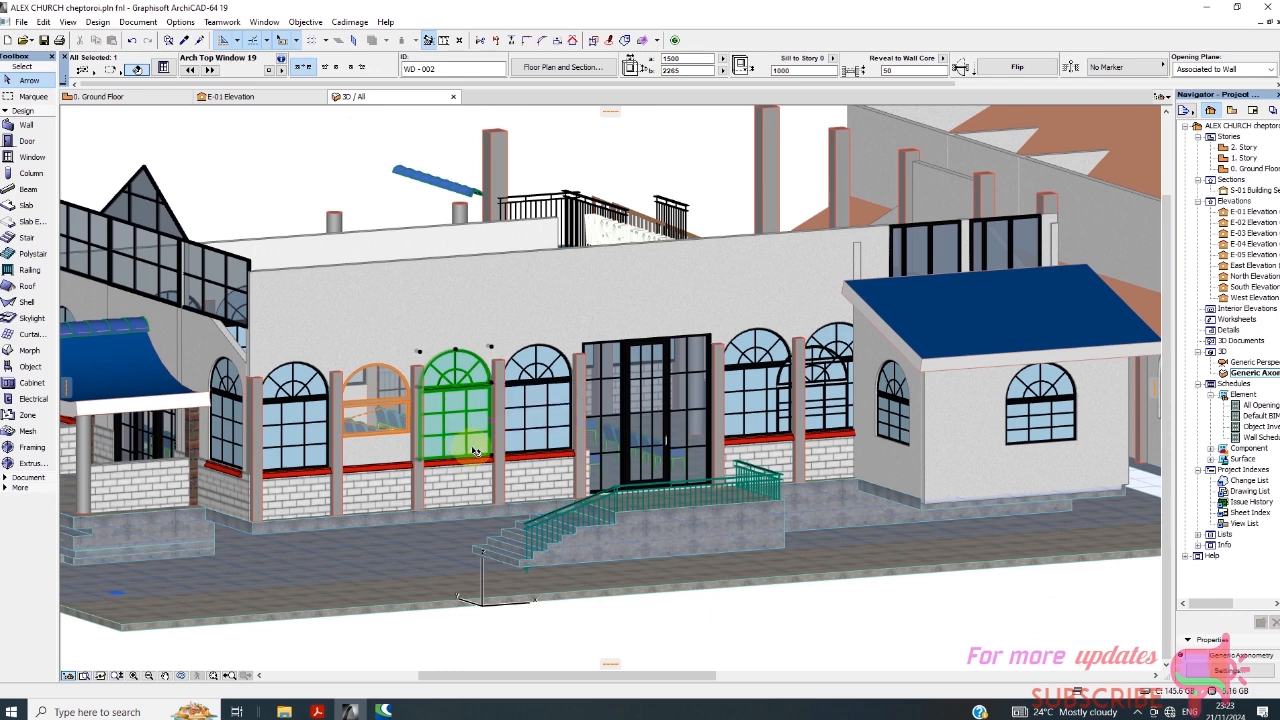
{"action": "left_click", "coordinate": [376, 398]}
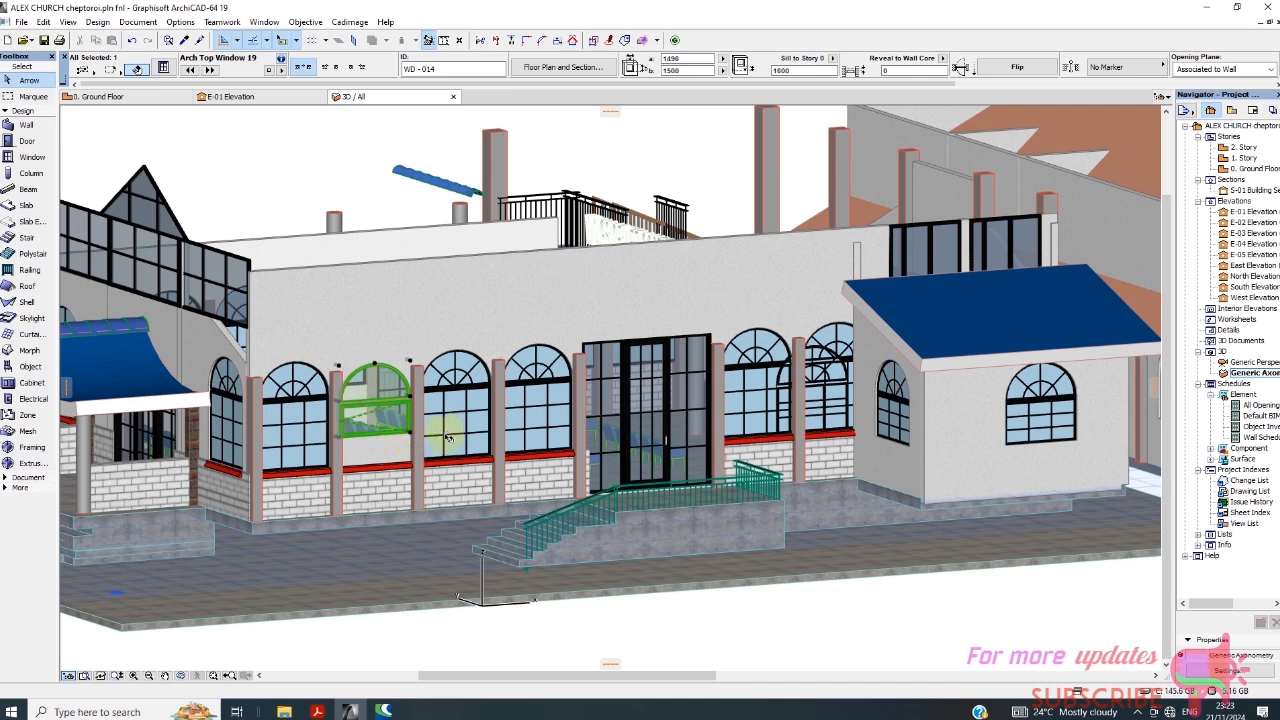
{"action": "left_click", "coordinate": [474, 428]}
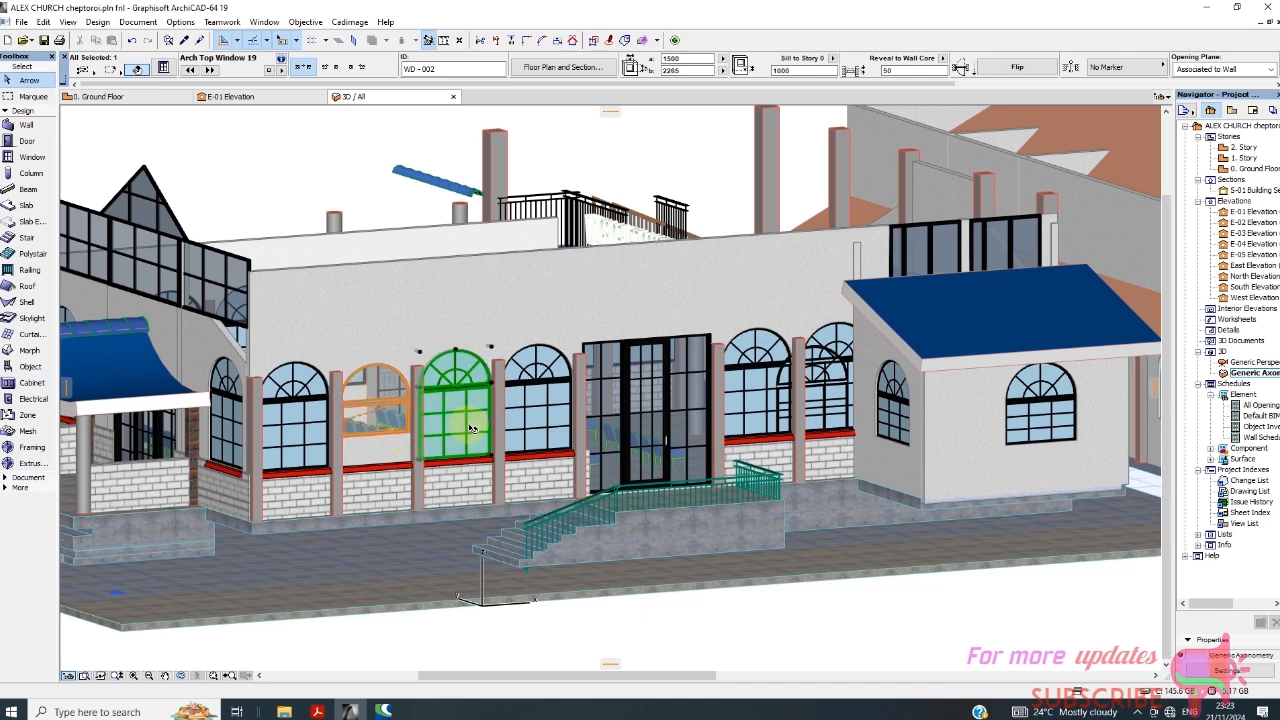
Set the new arch top window's width to 1500, its height to 2265 and its sill height to 1000.
{"action": "left_click", "coordinate": [388, 410]}
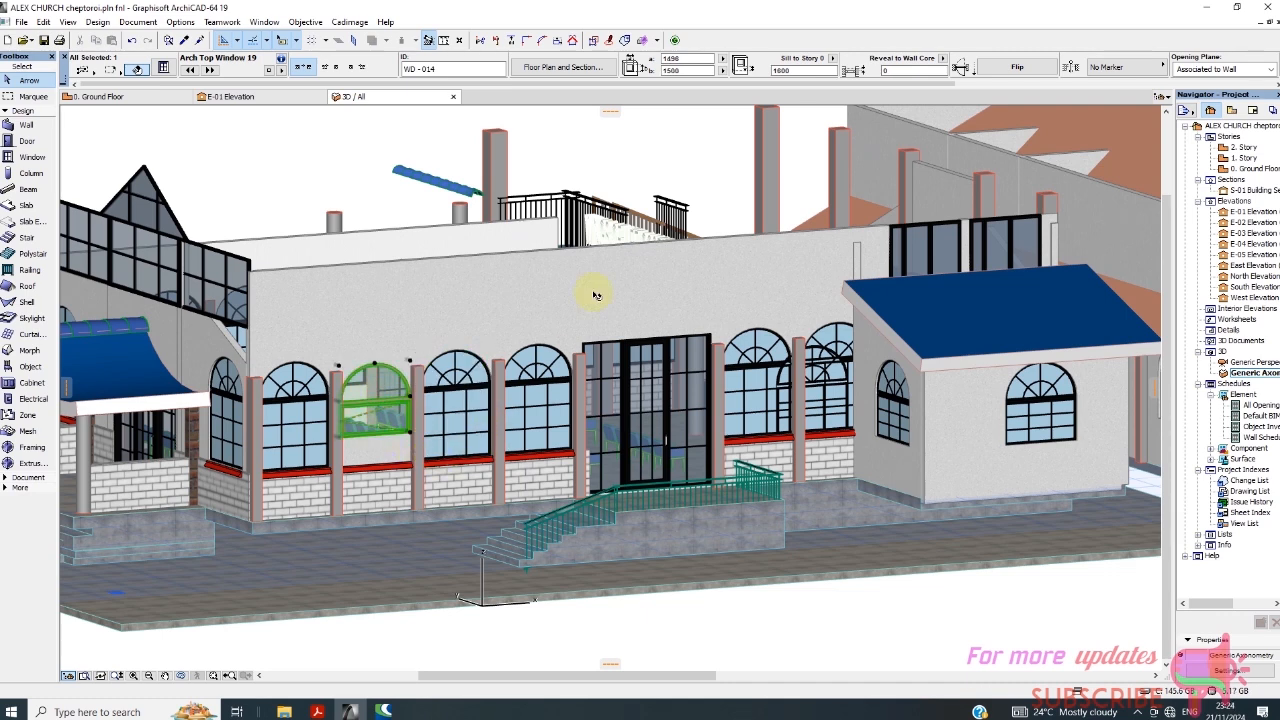
{"action": "double_click", "coordinate": [680, 59]}
{"action": "type", "text": "1500"}
{"action": "left_click", "coordinate": [688, 70]}
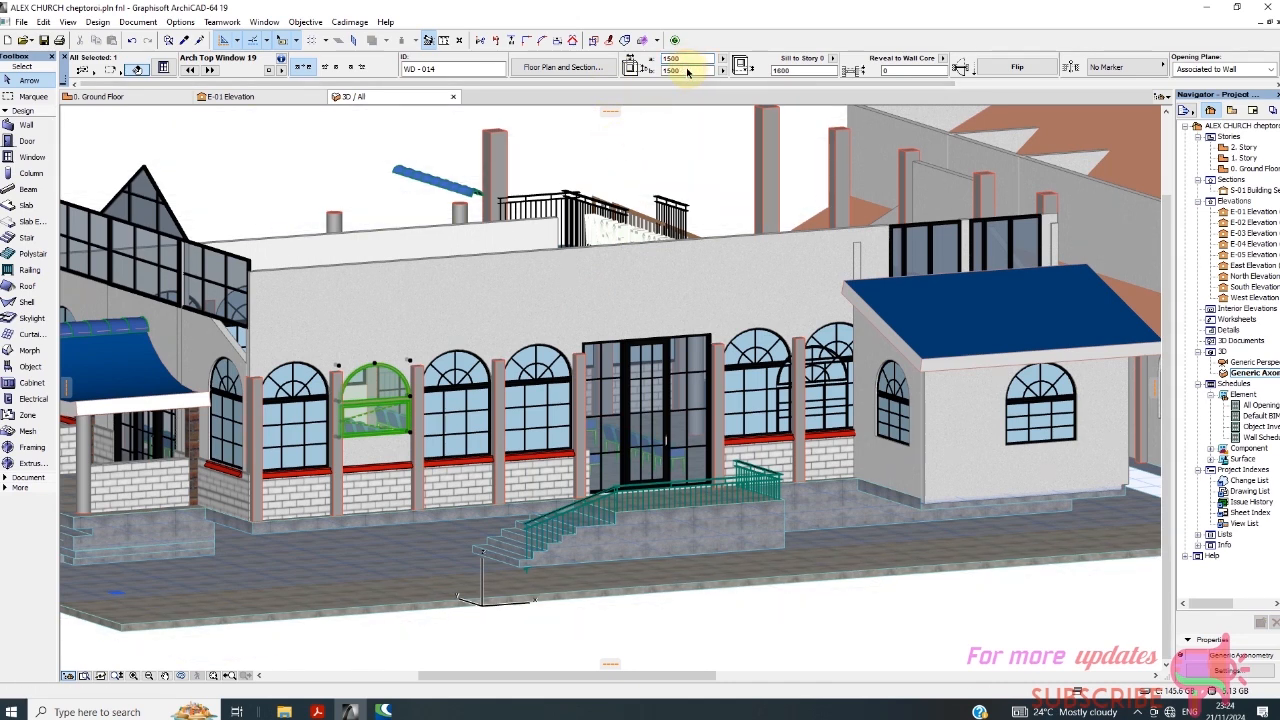
{"action": "left_click_drag", "start_coordinate": [688, 70], "coordinate": [635, 71]}
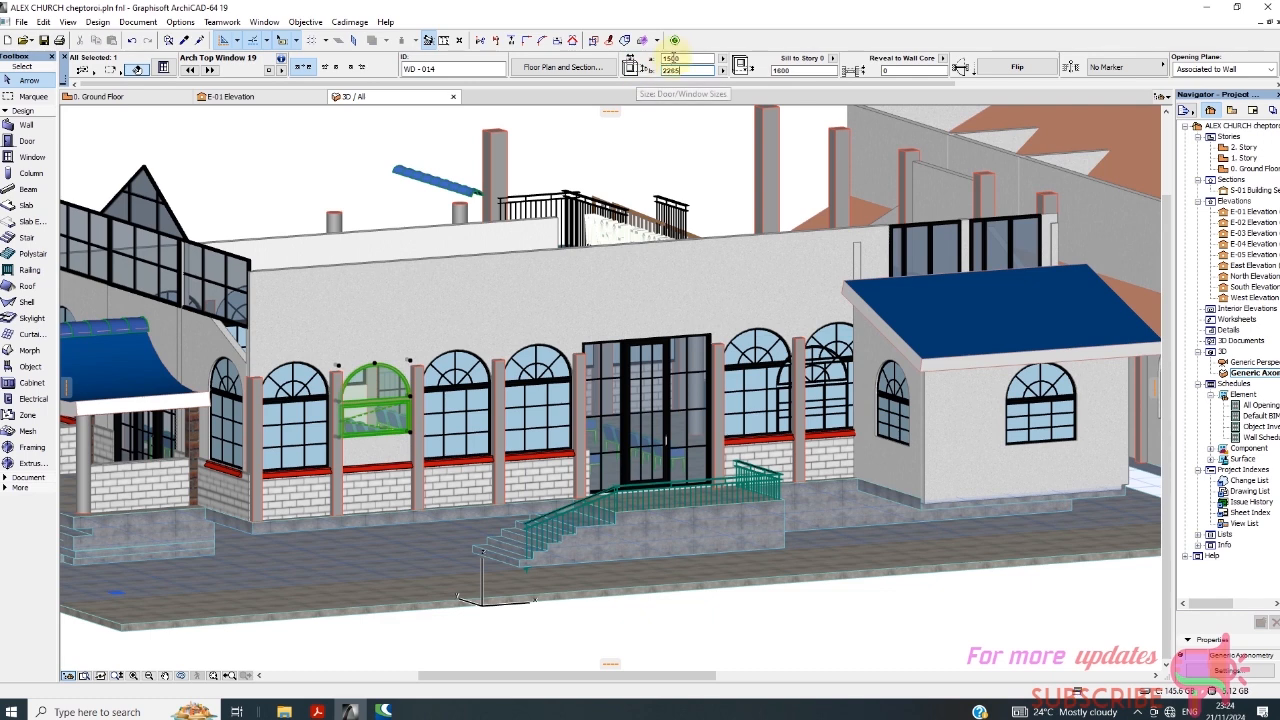
{"action": "left_click", "coordinate": [680, 60]}
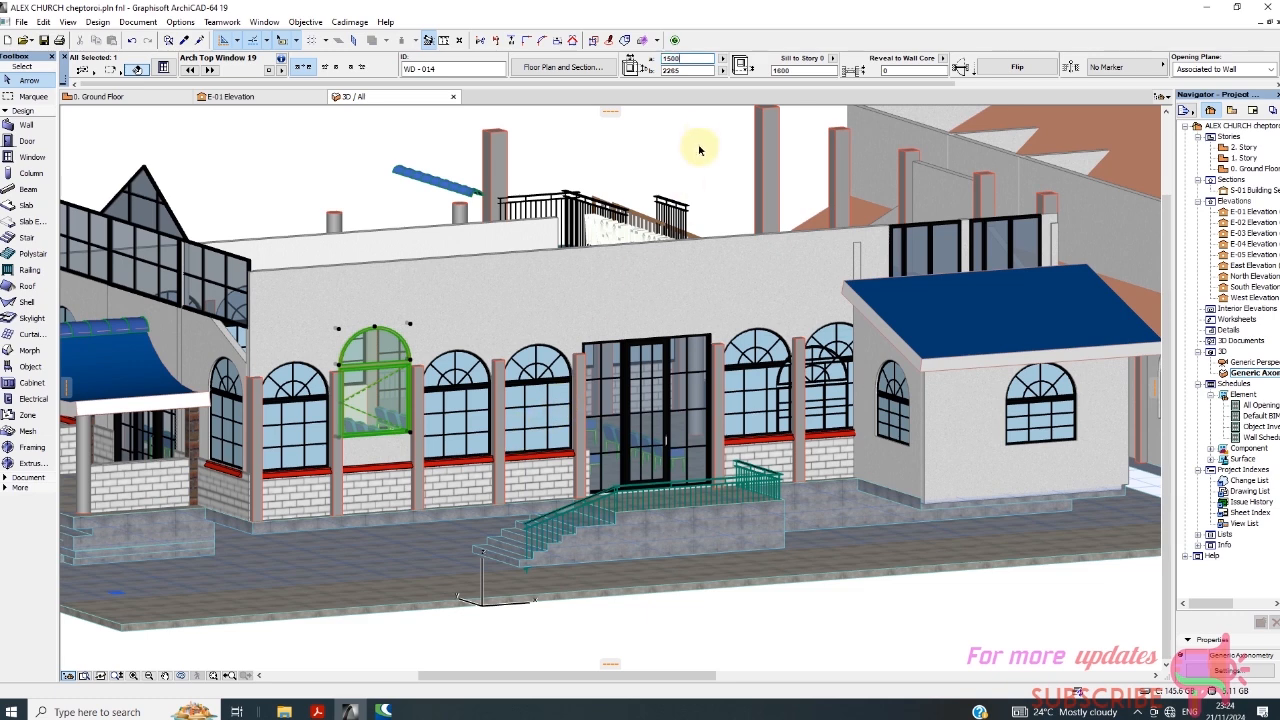
{"action": "left_click", "coordinate": [783, 74]}
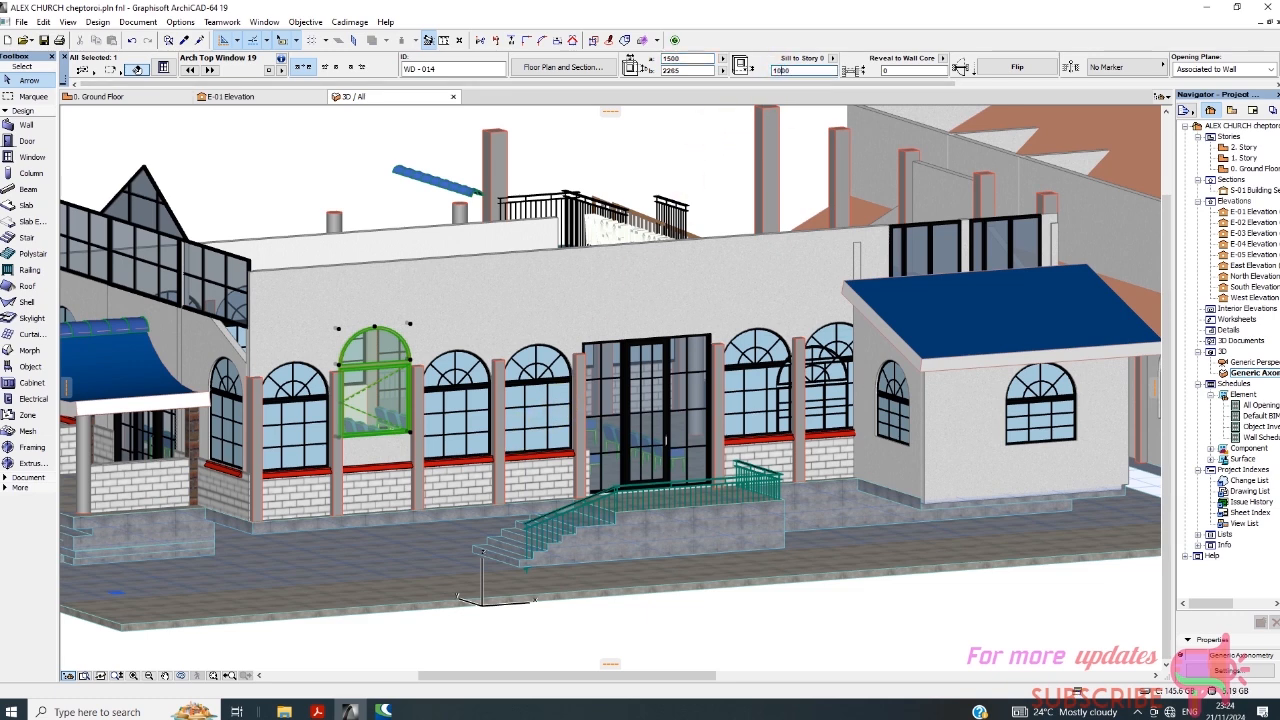
{"action": "left_click", "coordinate": [680, 73]}
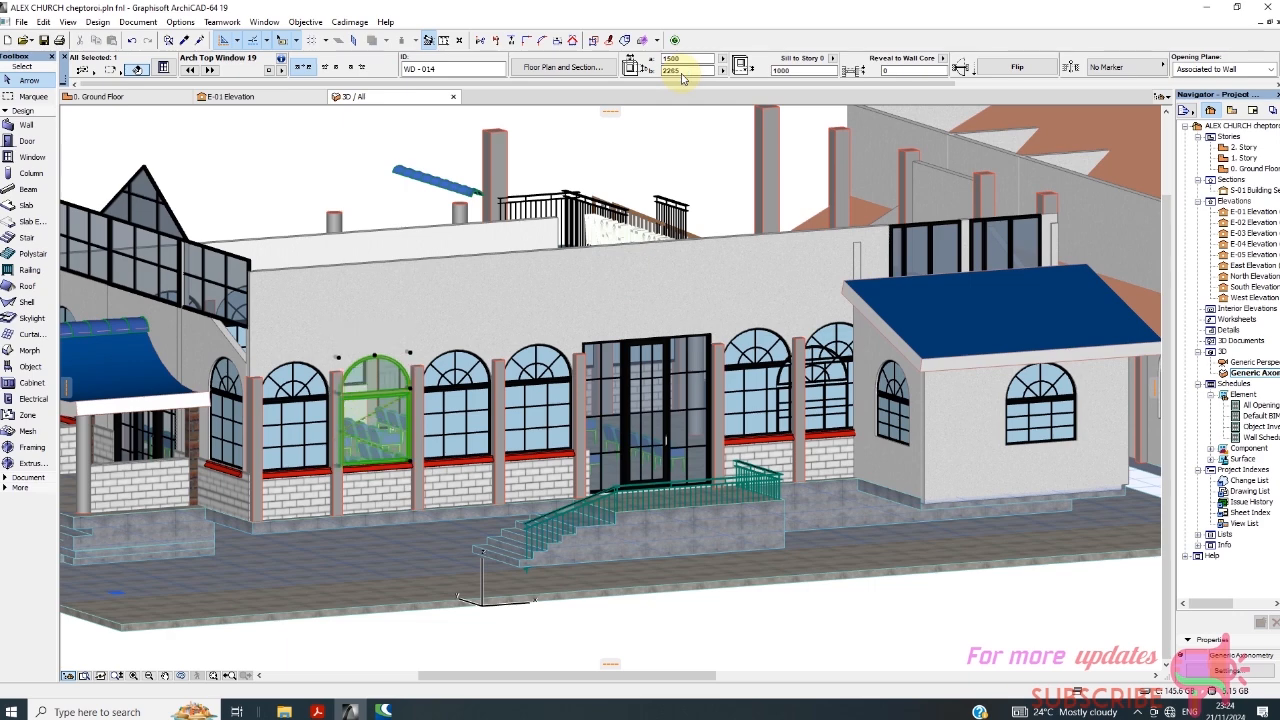
Compare the new arch top window's size, alignment and glazing pattern with the neighbouring arched windows in the 3D view.
{"action": "scroll", "coordinate": [414, 413], "scroll_direction": "up", "scroll_amount": 3}
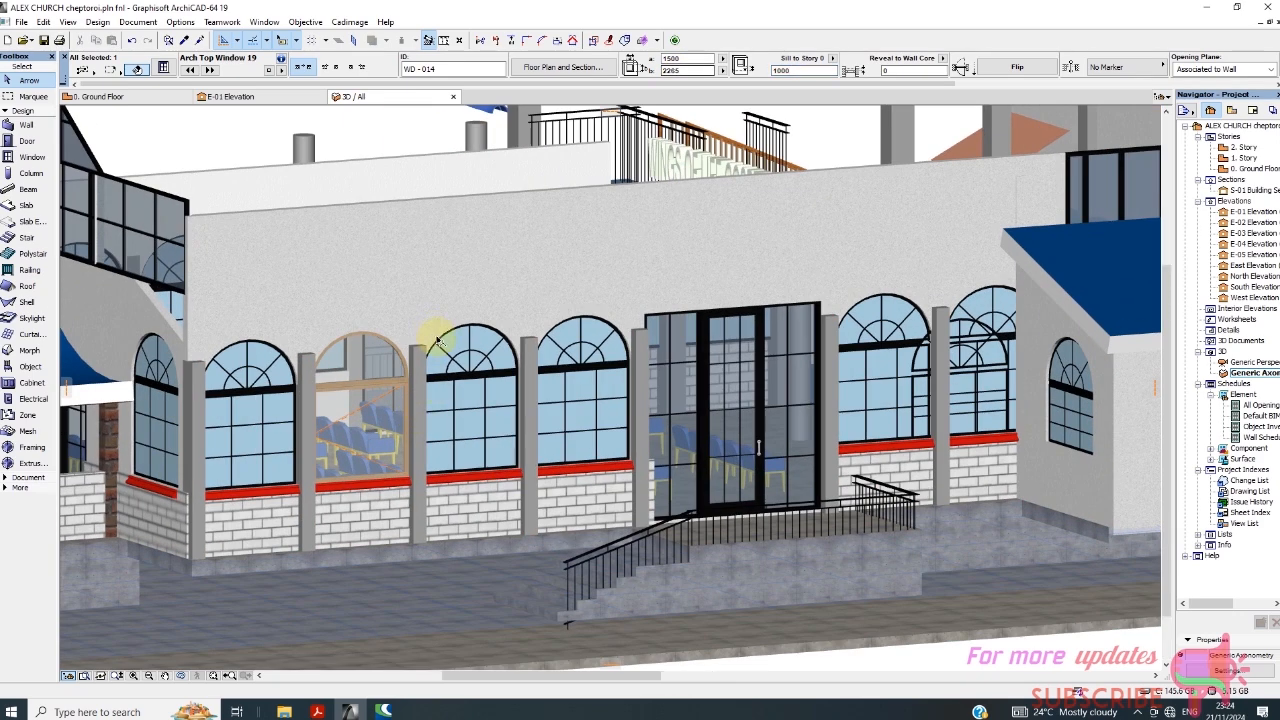
{"action": "scroll", "coordinate": [434, 342], "scroll_direction": "down", "scroll_amount": 4}
{"action": "left_click", "coordinate": [366, 134]}
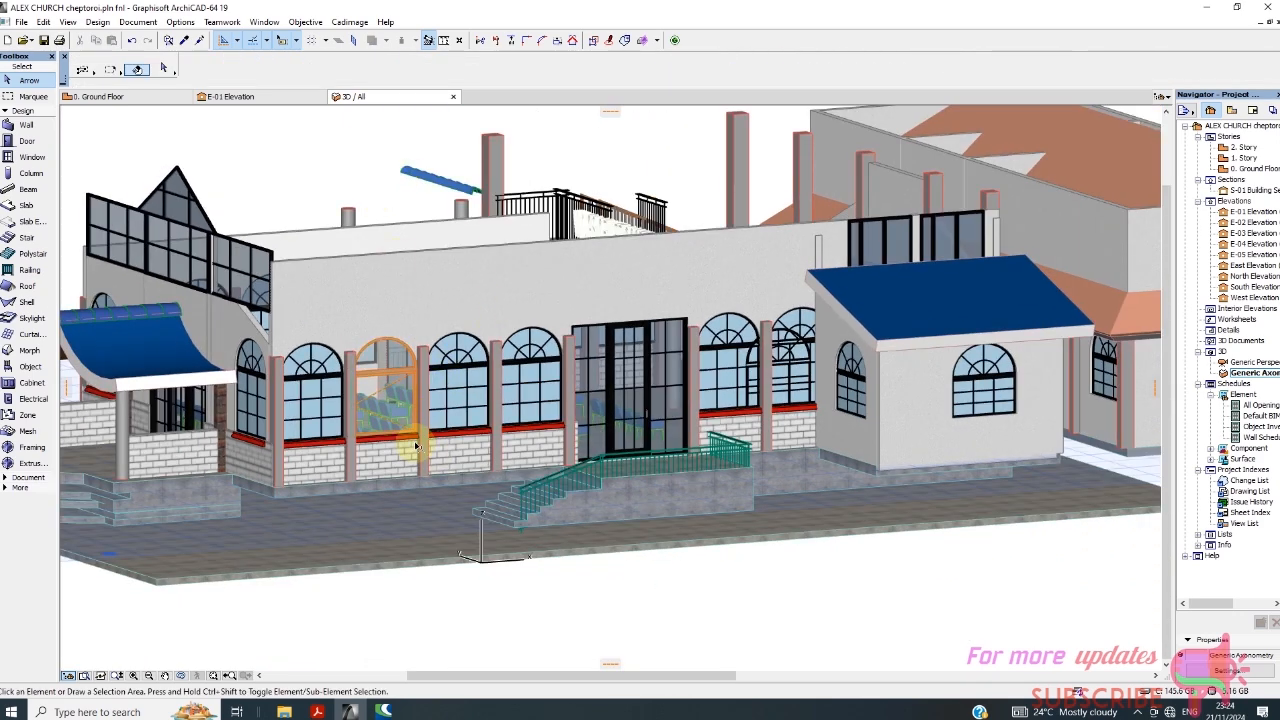
{"action": "scroll", "coordinate": [453, 345], "scroll_direction": "up", "scroll_amount": 2}
{"action": "scroll", "coordinate": [453, 345], "scroll_direction": "up", "scroll_amount": 2}
{"action": "scroll", "coordinate": [531, 371], "scroll_direction": "down", "scroll_amount": 4}
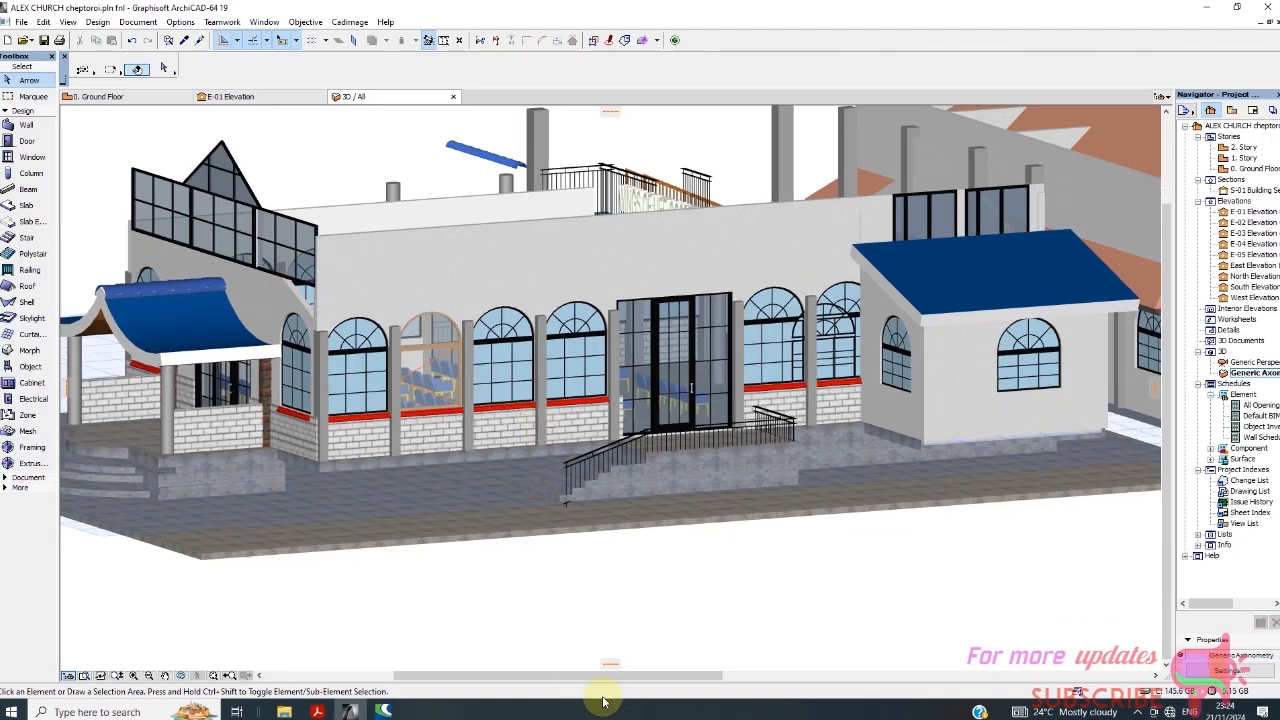
{"action": "middle_click_drag", "start_coordinate": [553, 590], "coordinate": [400, 591], "text": "shift"}
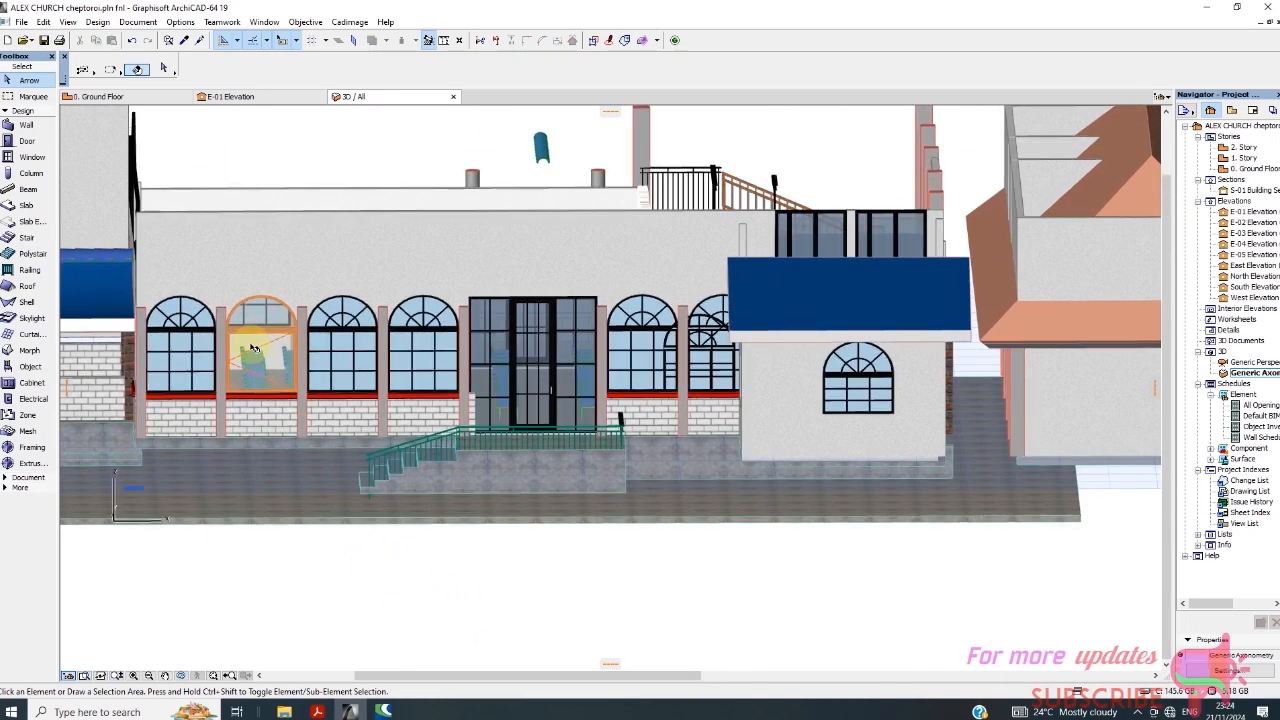
{"action": "scroll", "coordinate": [258, 347], "scroll_direction": "up", "scroll_amount": 3}
{"action": "scroll", "coordinate": [563, 409], "scroll_direction": "down", "scroll_amount": 5}
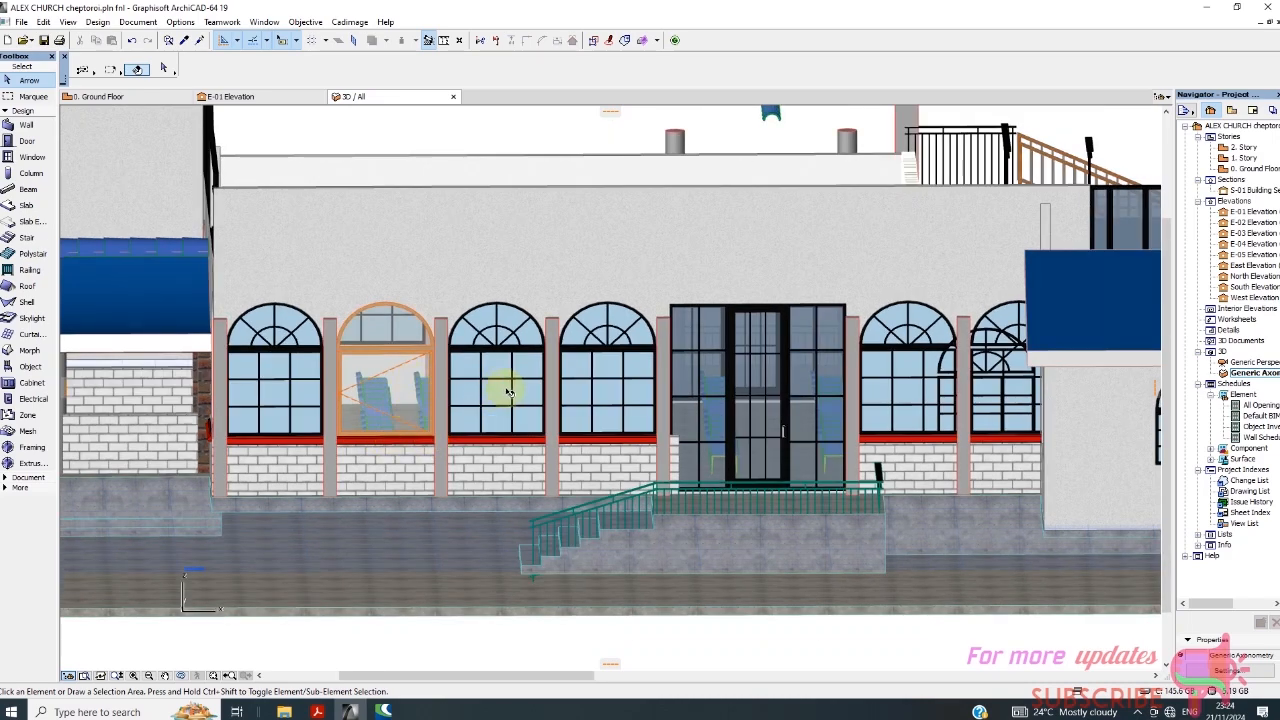
{"action": "scroll", "coordinate": [510, 392], "scroll_direction": "up", "scroll_amount": 5}
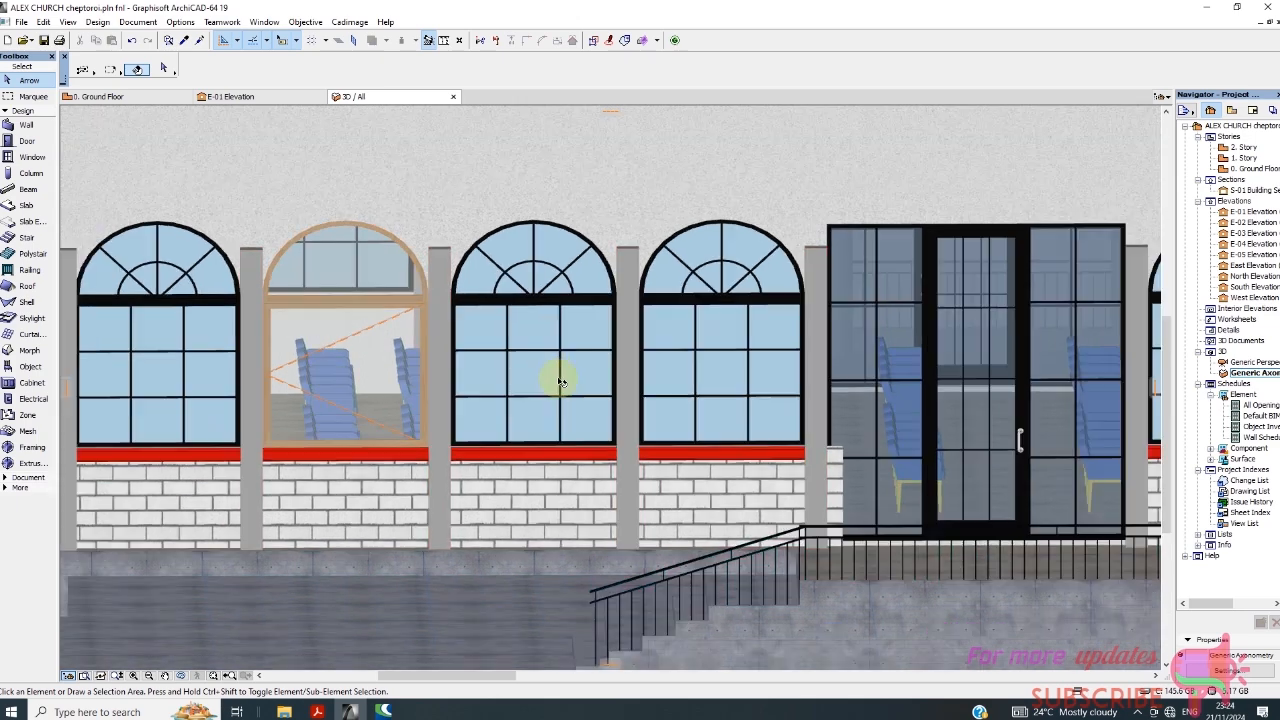
{"action": "scroll", "coordinate": [561, 382], "scroll_direction": "down", "scroll_amount": 5}
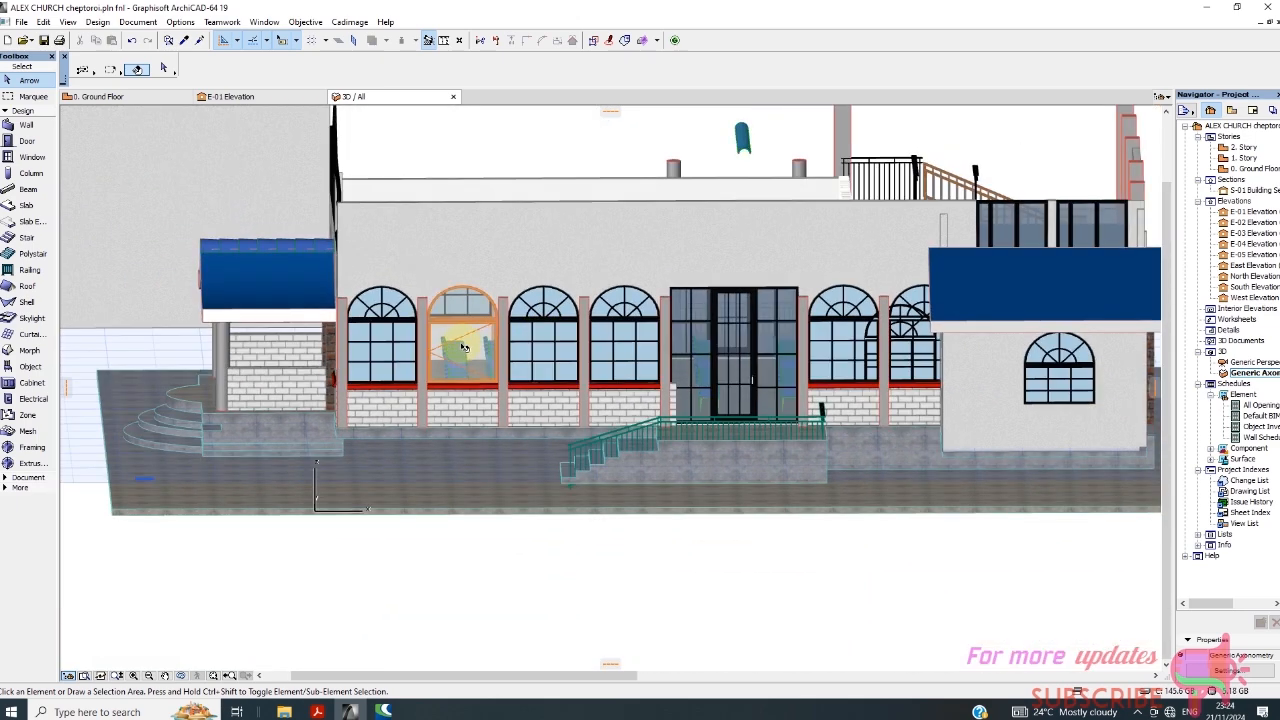
{"action": "mouse_move", "coordinate": [468, 355]}
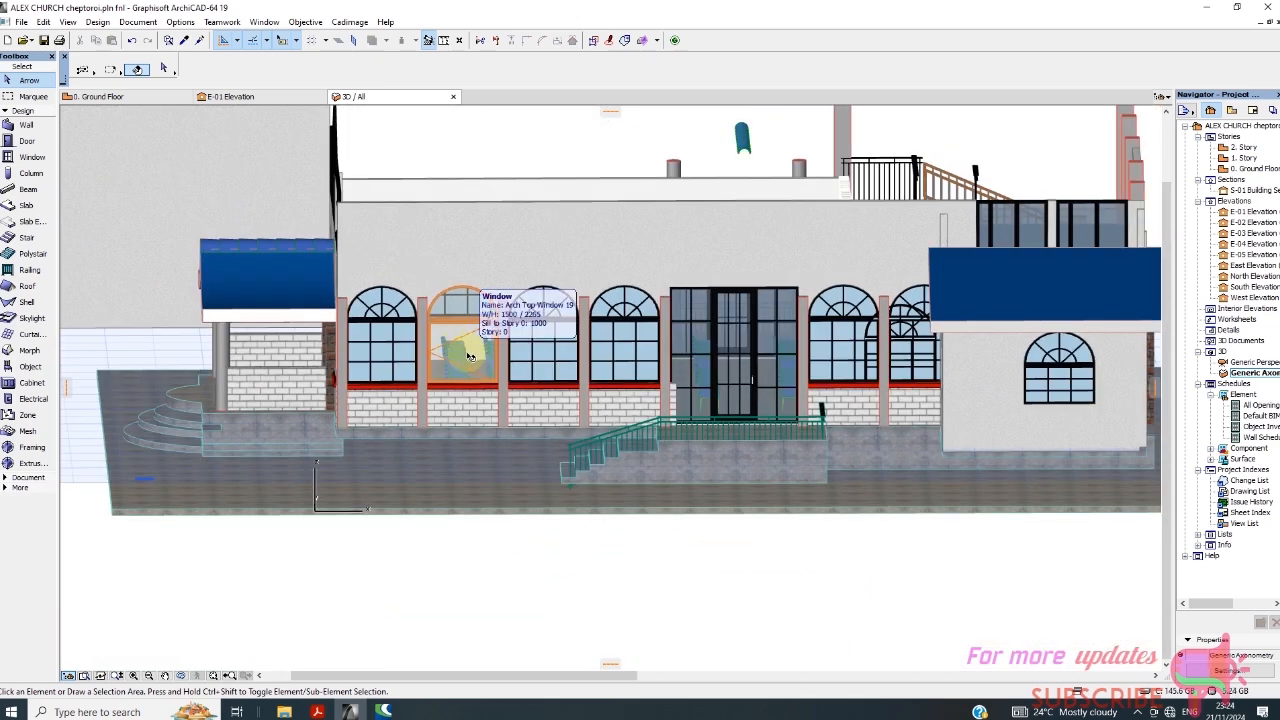
Set the new arch top window's transom sash type to Sunburst 2 in its sash options and apply the change.
{"action": "left_click", "coordinate": [468, 355]}
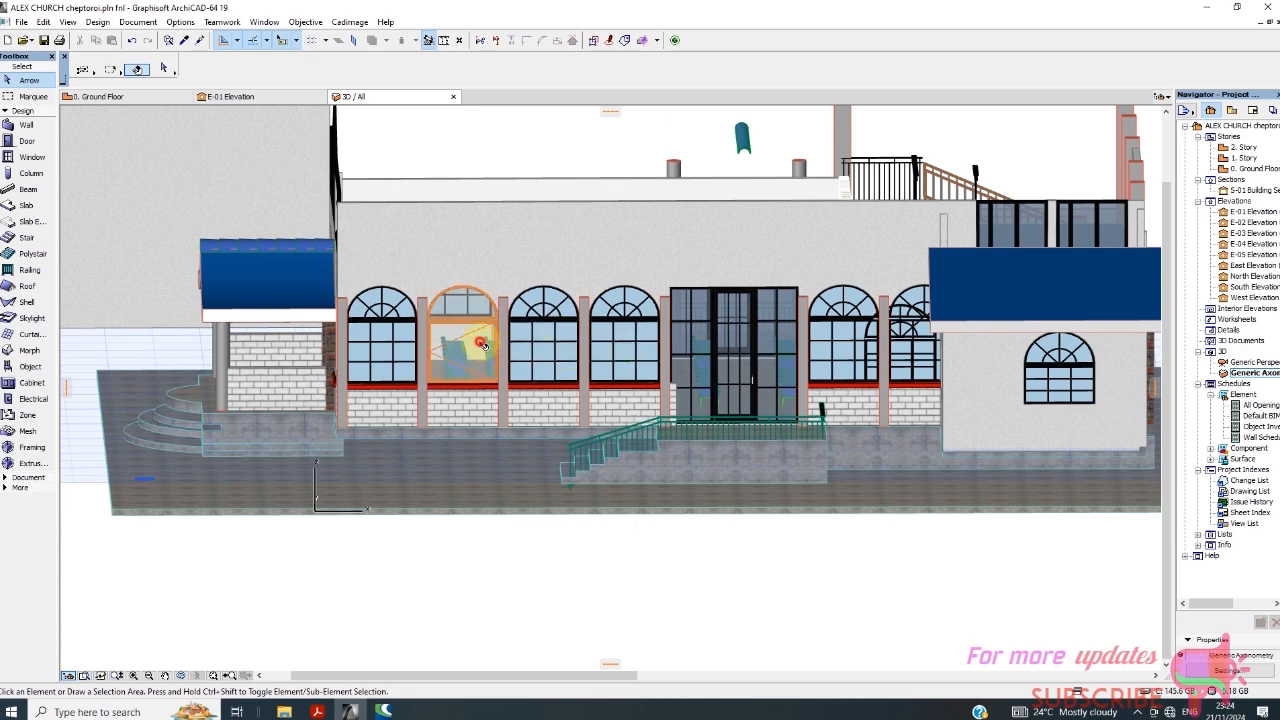
{"action": "left_click", "coordinate": [480, 344]}
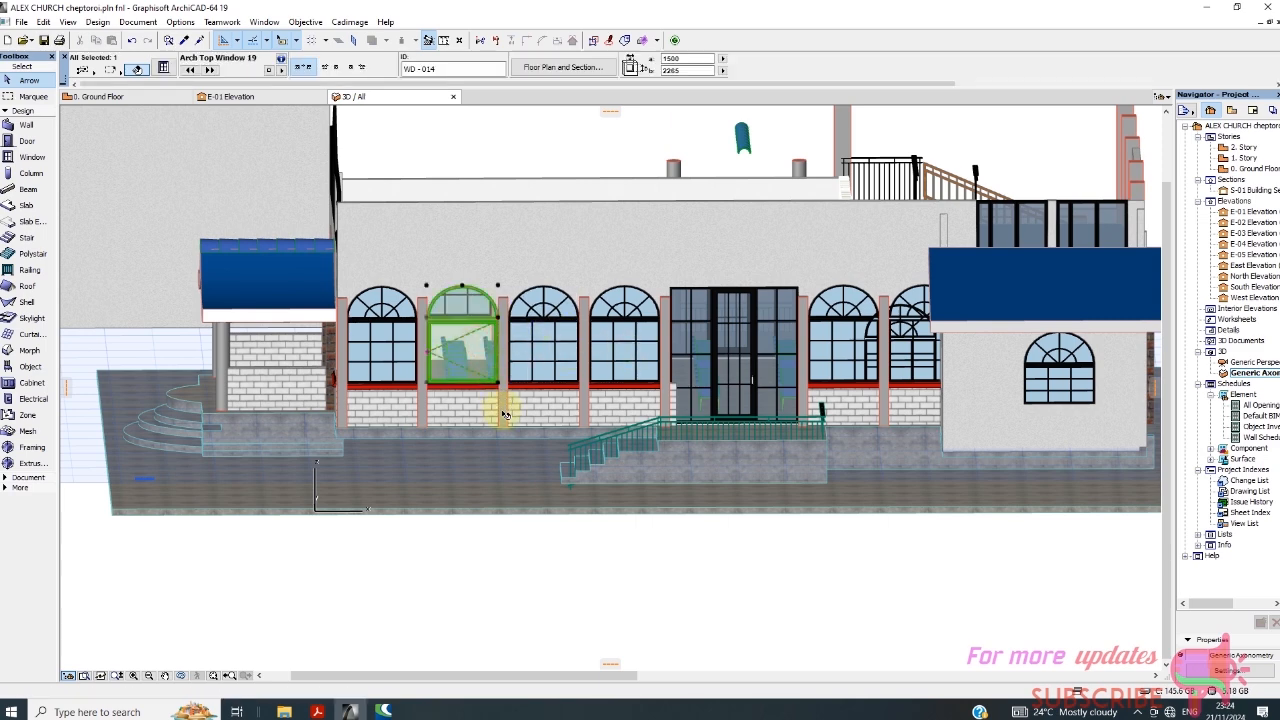
{"action": "right_click", "coordinate": [358, 600]}
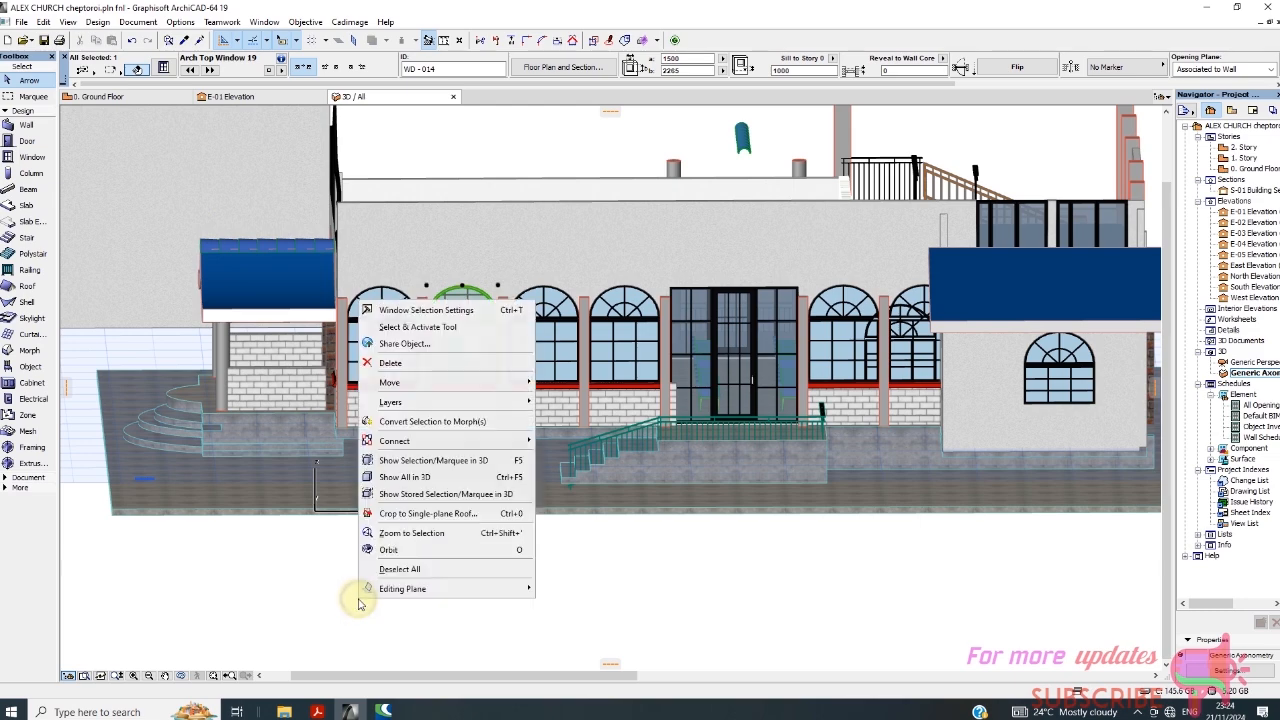
{"action": "left_click", "coordinate": [415, 311]}
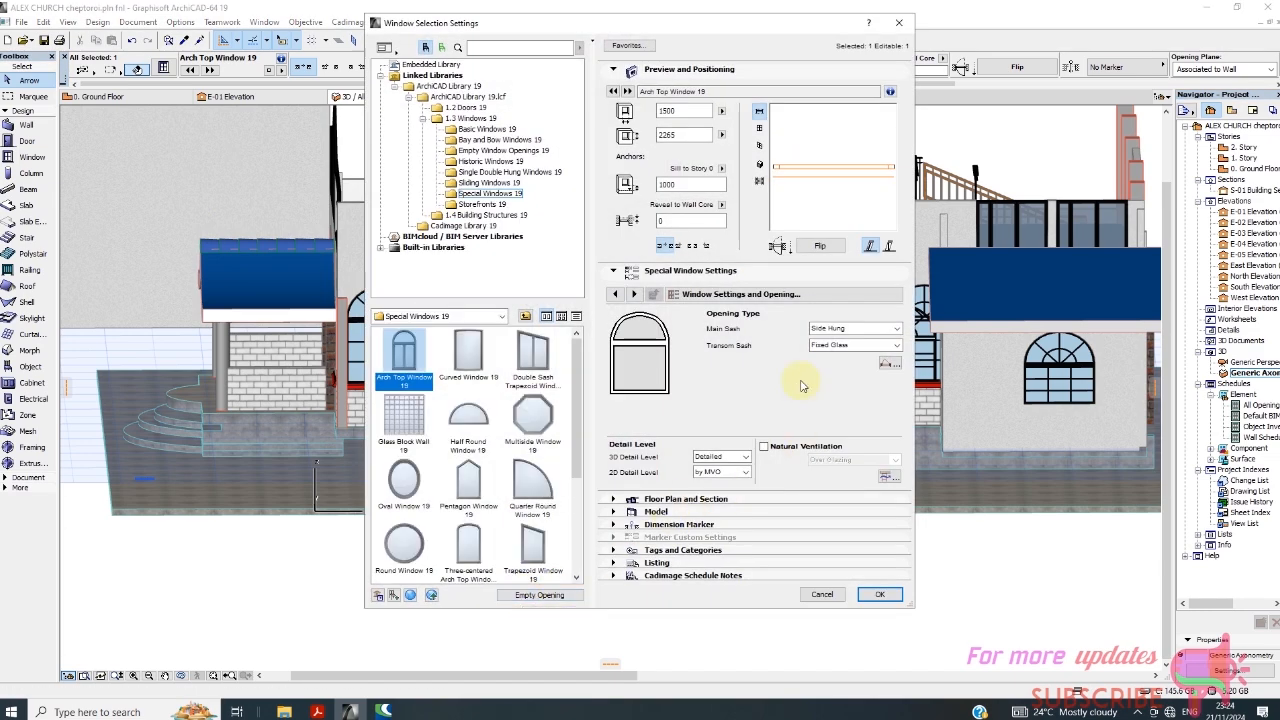
{"action": "left_click", "coordinate": [755, 294]}
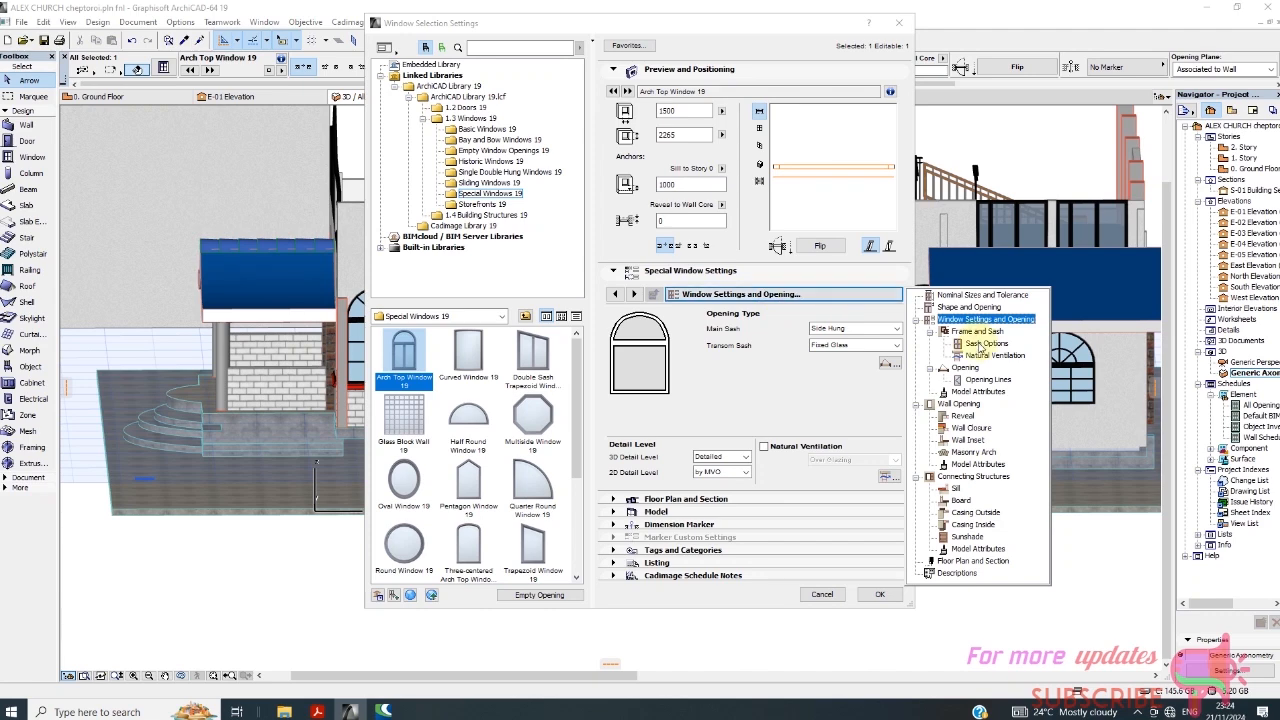
{"action": "left_click", "coordinate": [814, 295]}
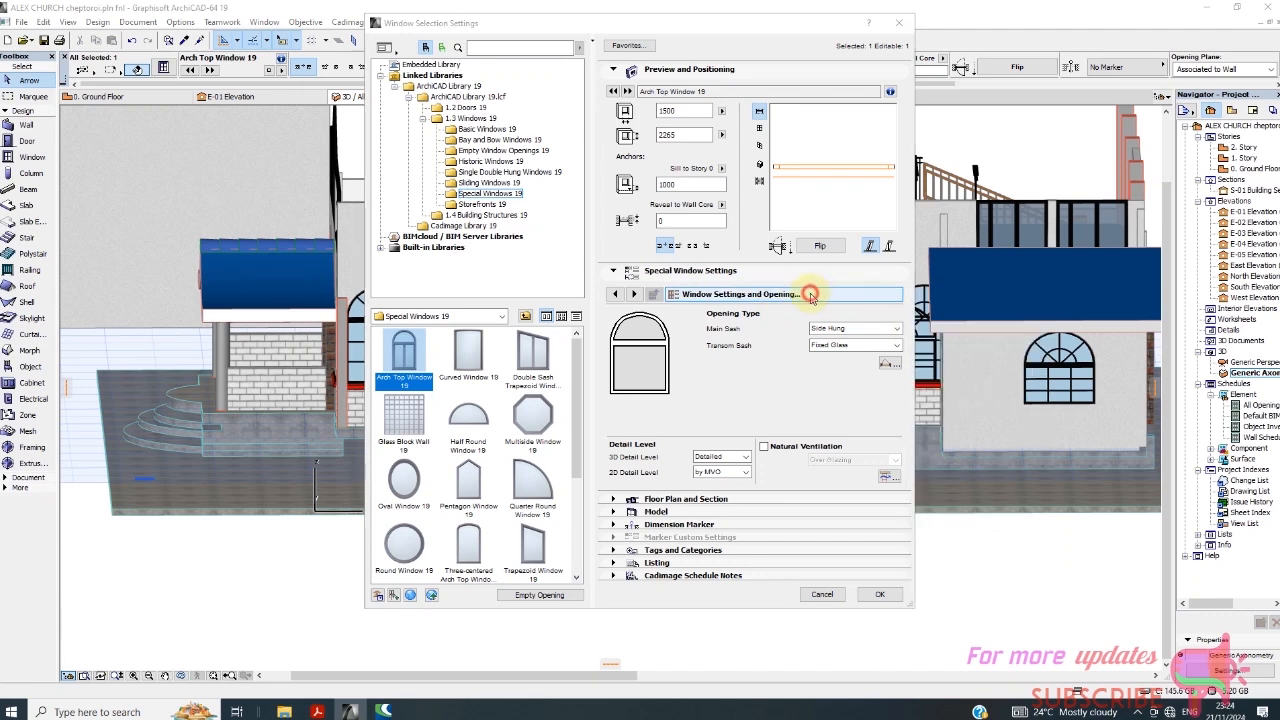
{"action": "left_click", "coordinate": [818, 296]}
{"action": "left_click", "coordinate": [982, 343]}
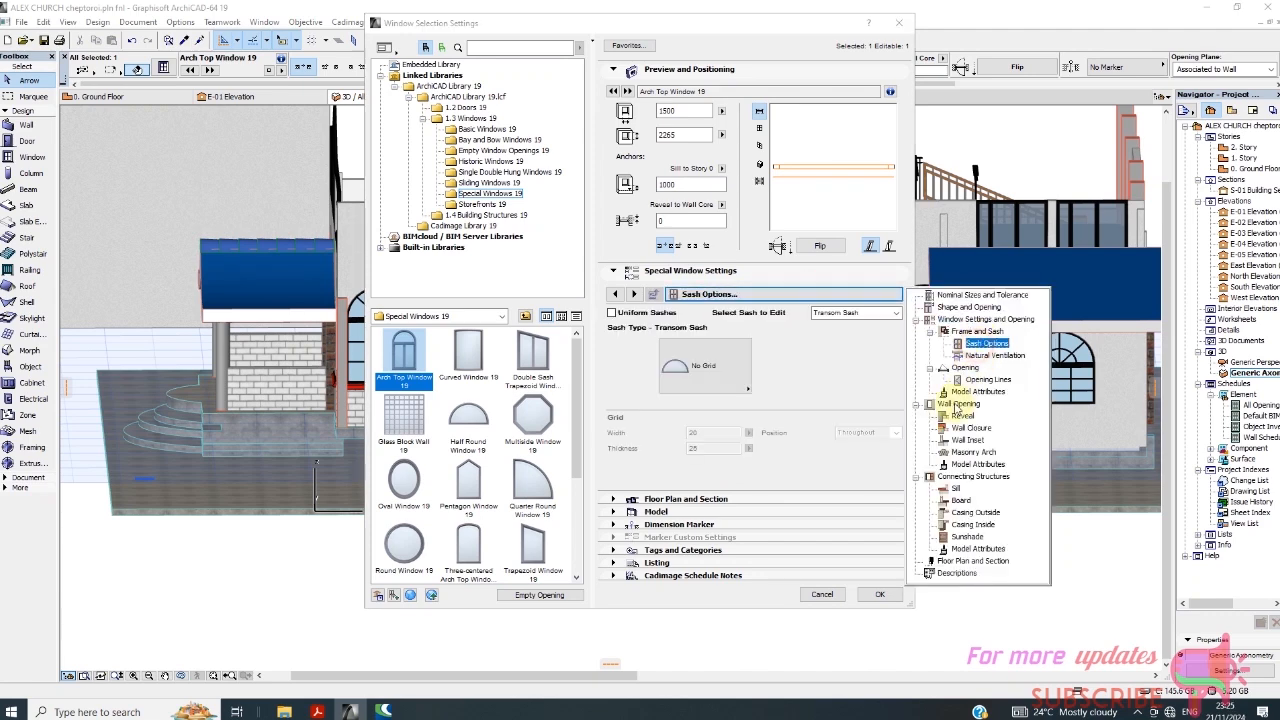
{"action": "left_click", "coordinate": [748, 392]}
{"action": "left_click", "coordinate": [745, 390]}
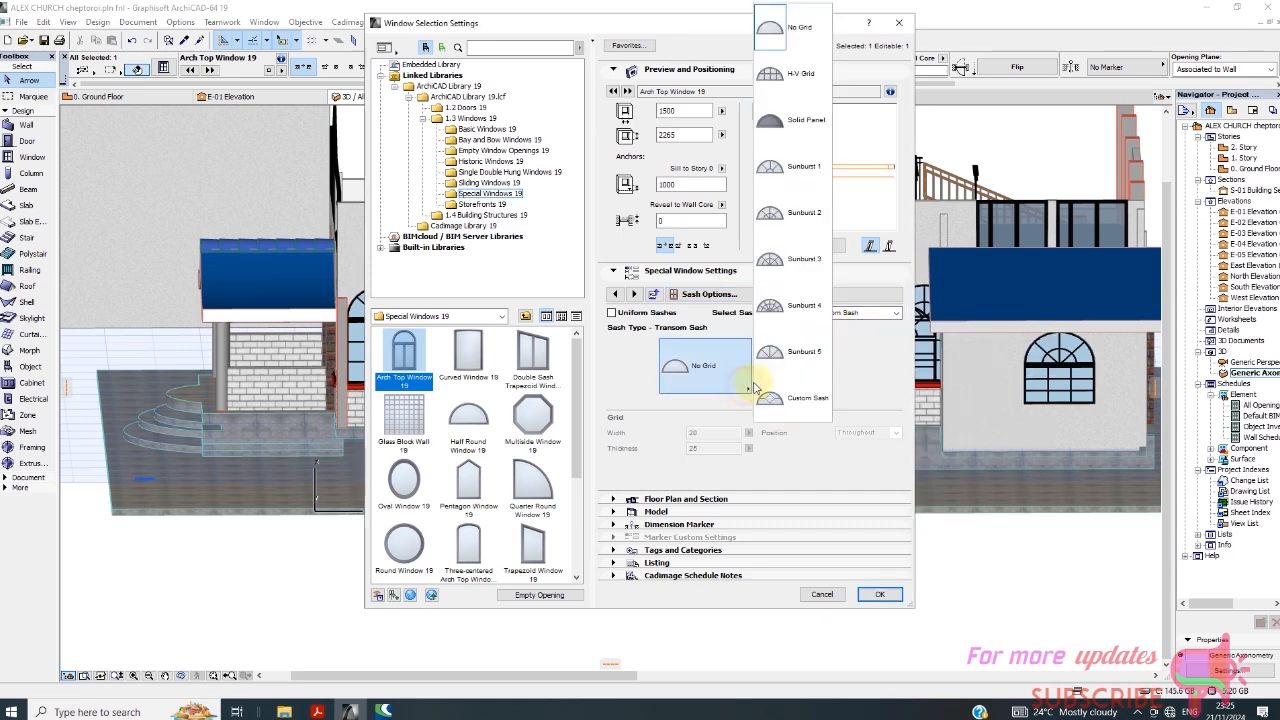
{"action": "left_click", "coordinate": [793, 230]}
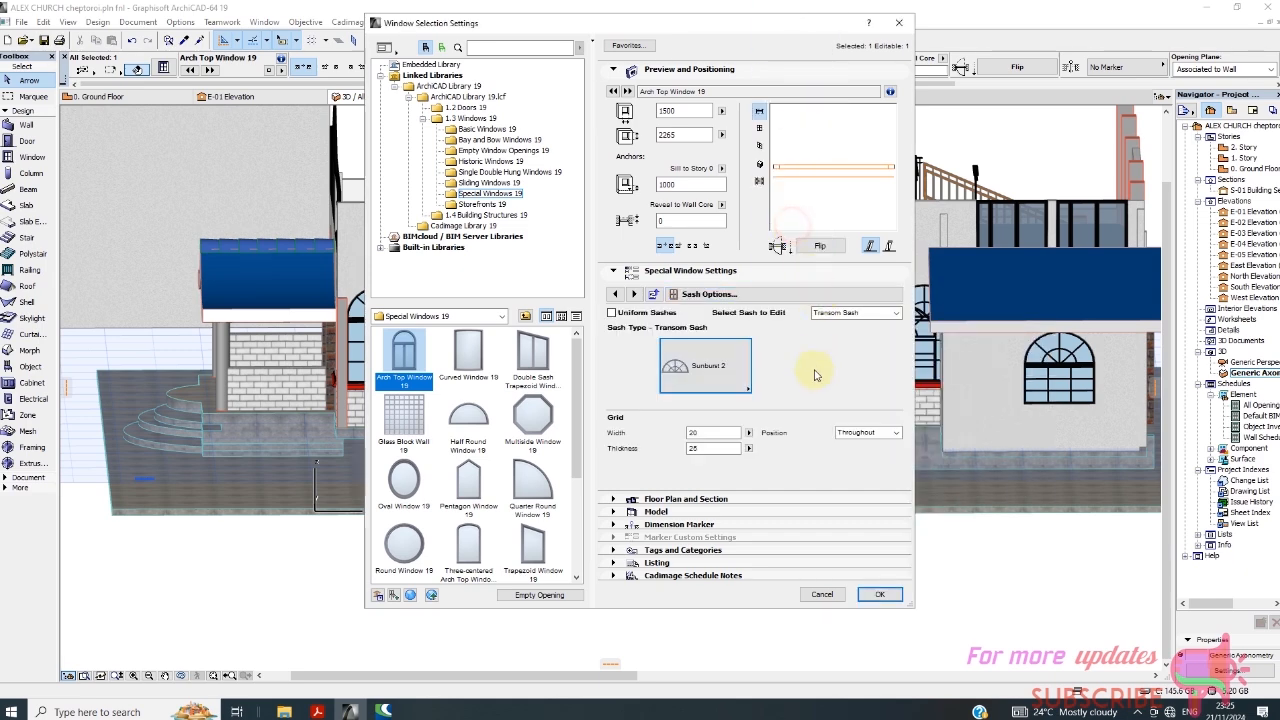
{"action": "left_click", "coordinate": [878, 595]}
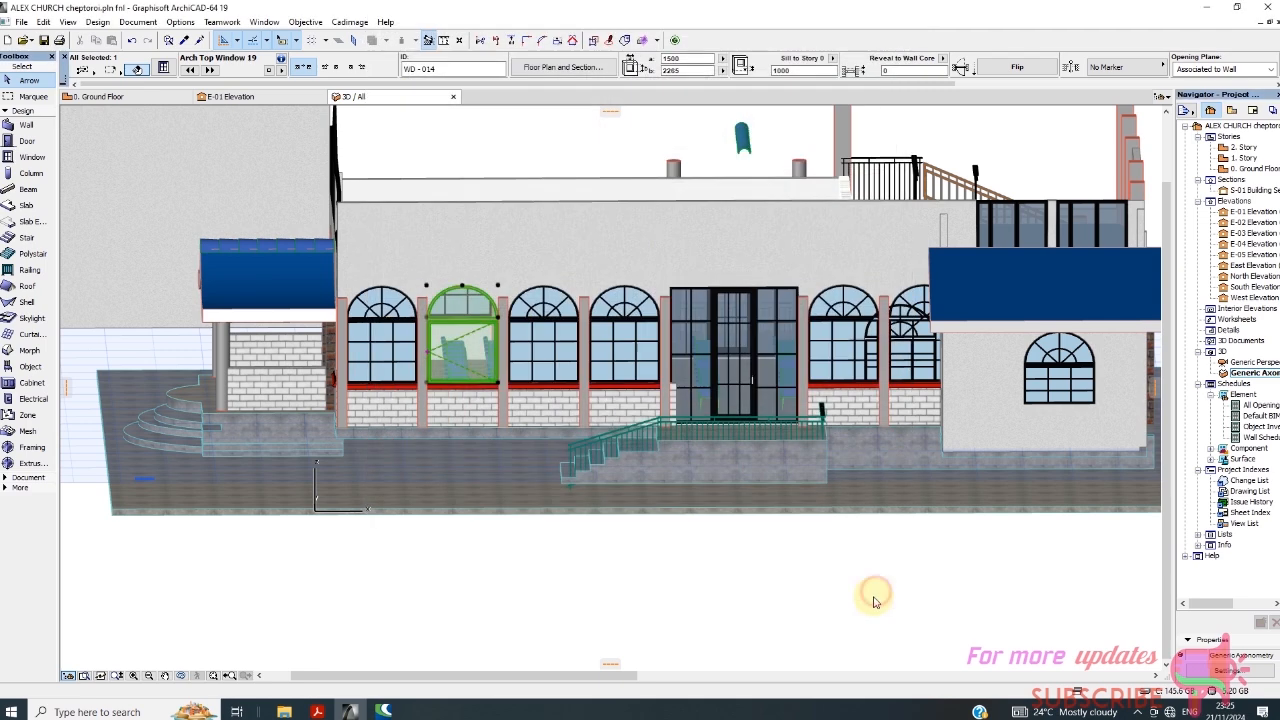
{"action": "left_click", "coordinate": [711, 562]}
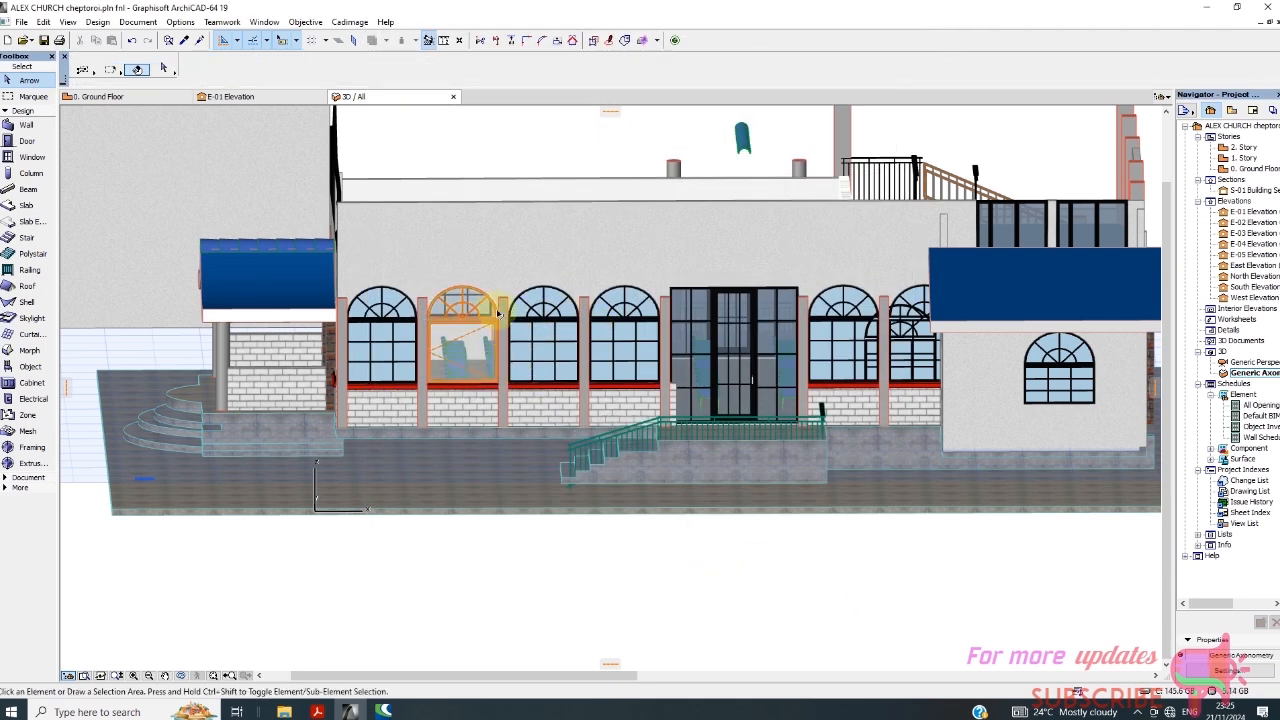
Set the new arch top window's main sash type to H-V Grid in its sash options and apply the change.
{"action": "left_click", "coordinate": [476, 356]}
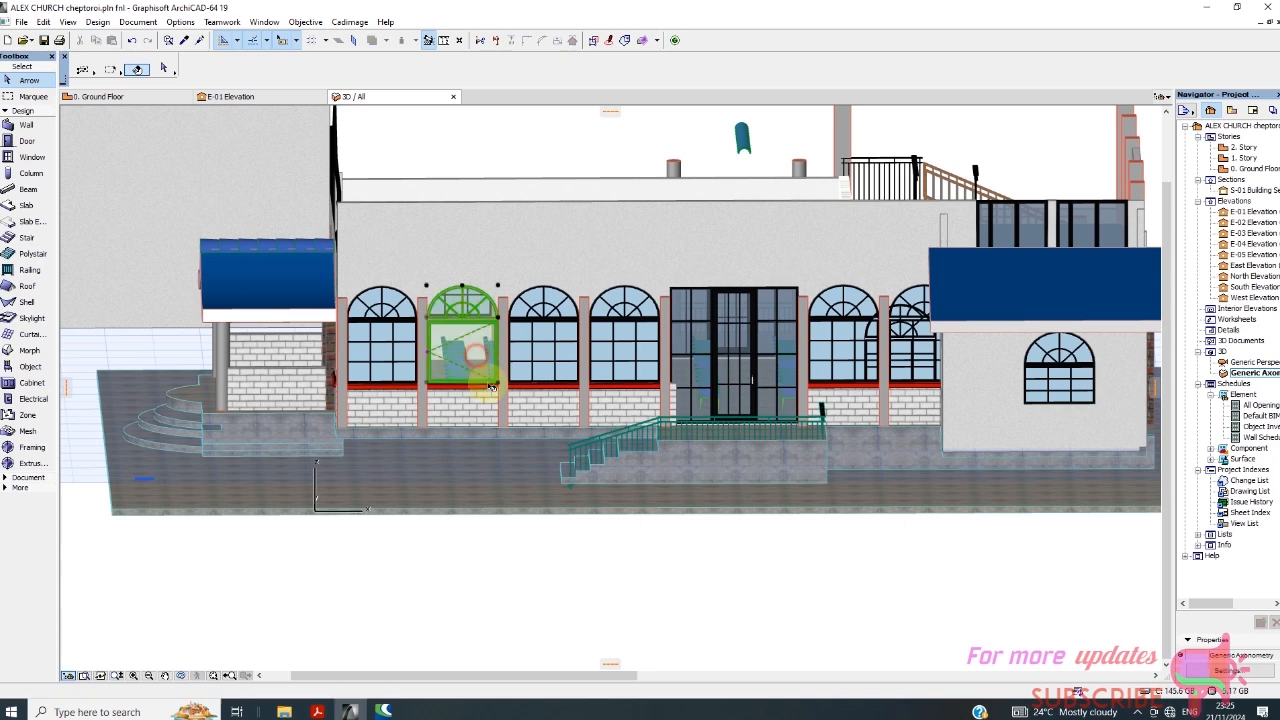
{"action": "left_click", "coordinate": [568, 531]}
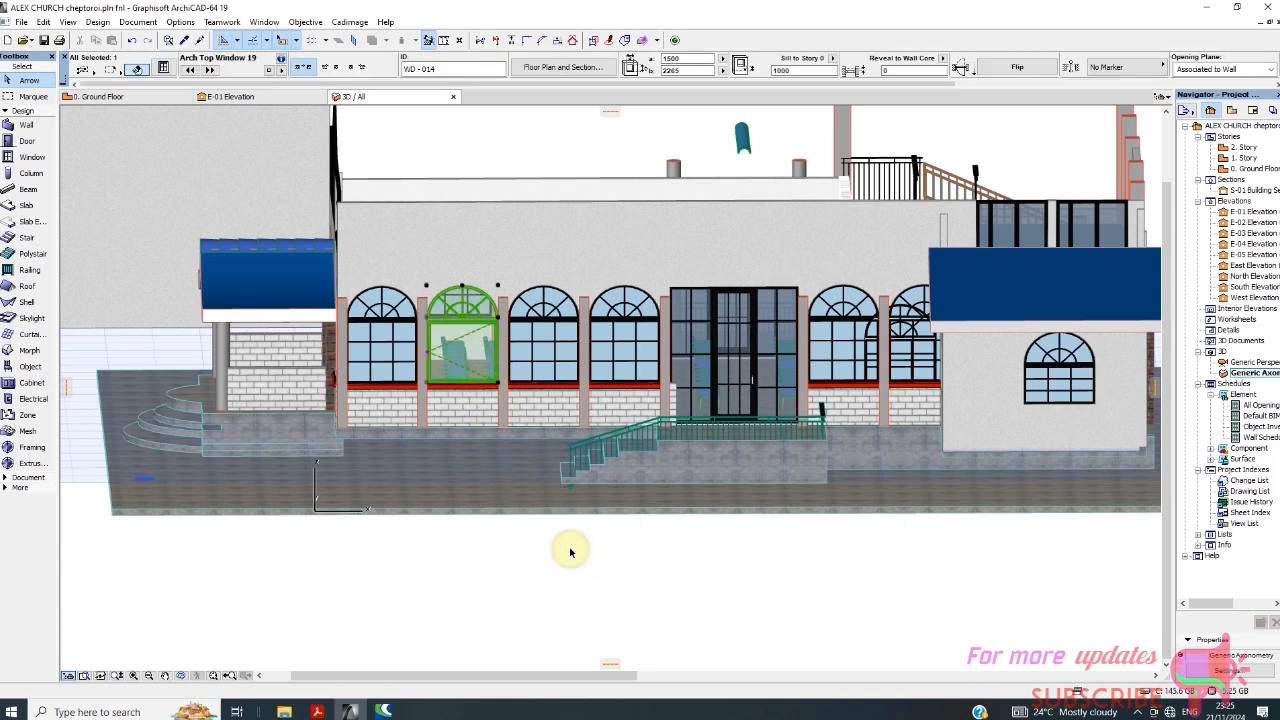
{"action": "right_click", "coordinate": [569, 549]}
{"action": "left_click", "coordinate": [610, 254]}
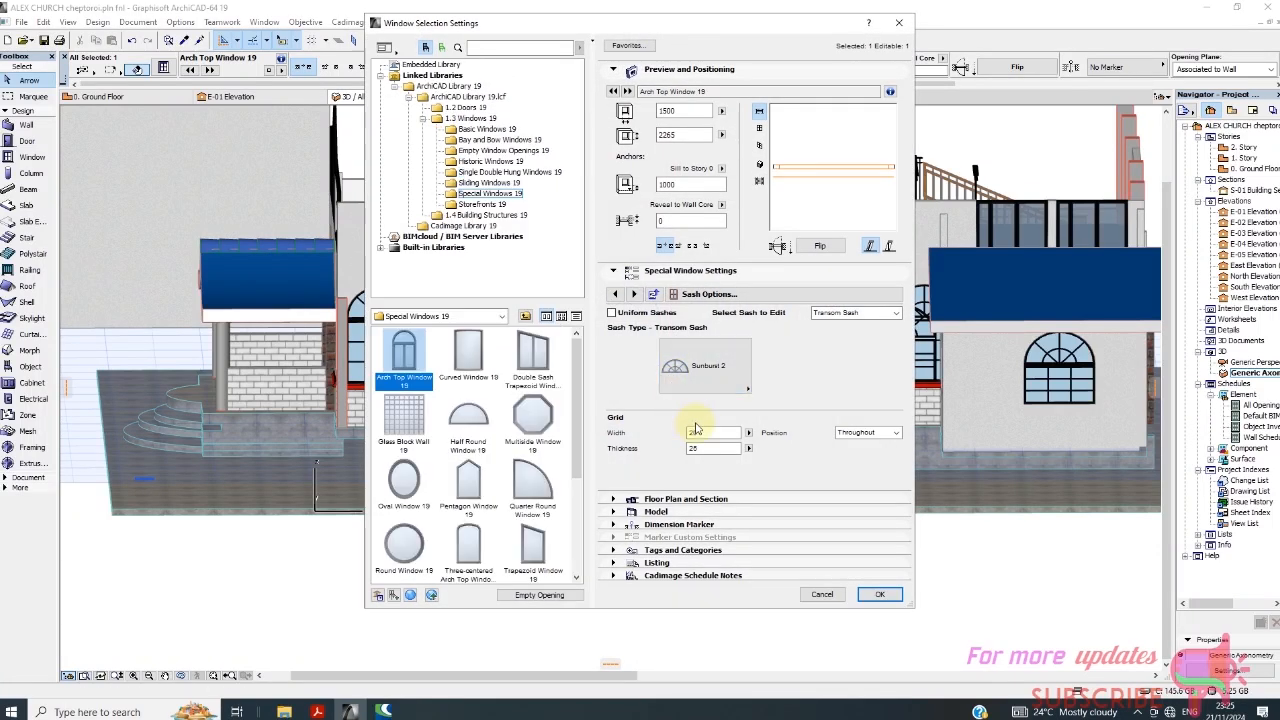
{"action": "left_click", "coordinate": [752, 295]}
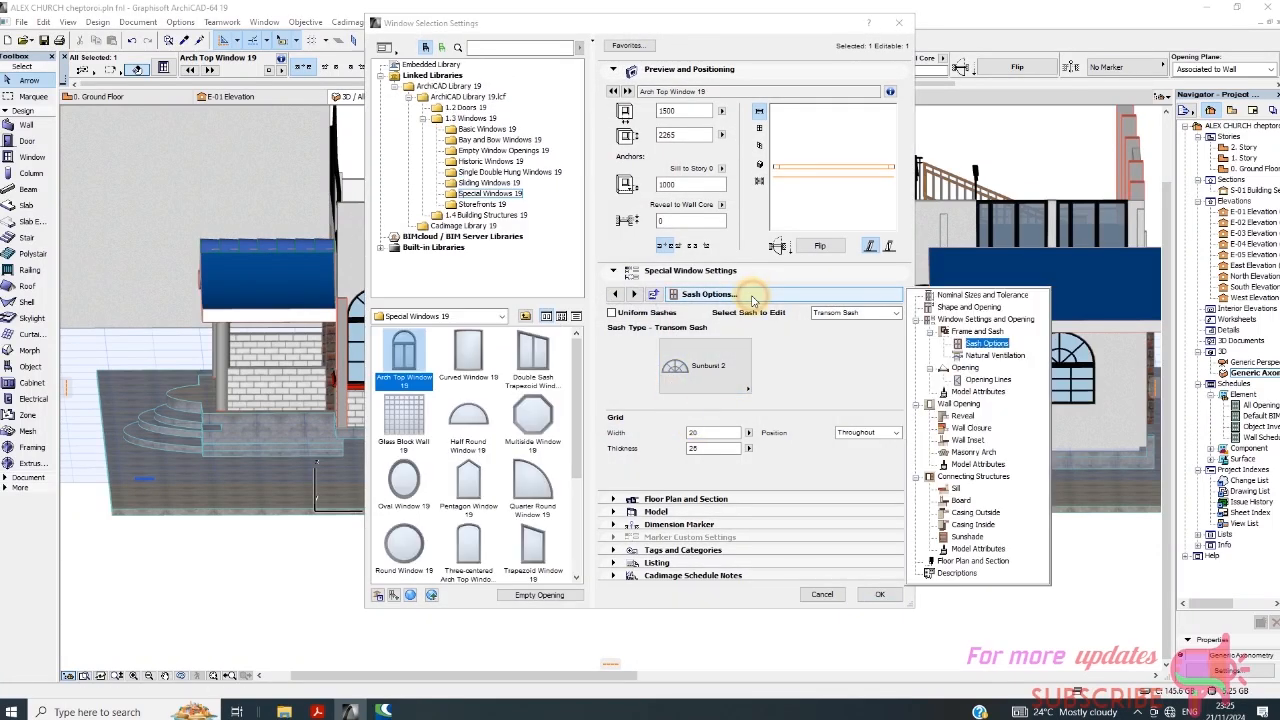
{"action": "left_click", "coordinate": [986, 346]}
{"action": "left_click", "coordinate": [835, 314]}
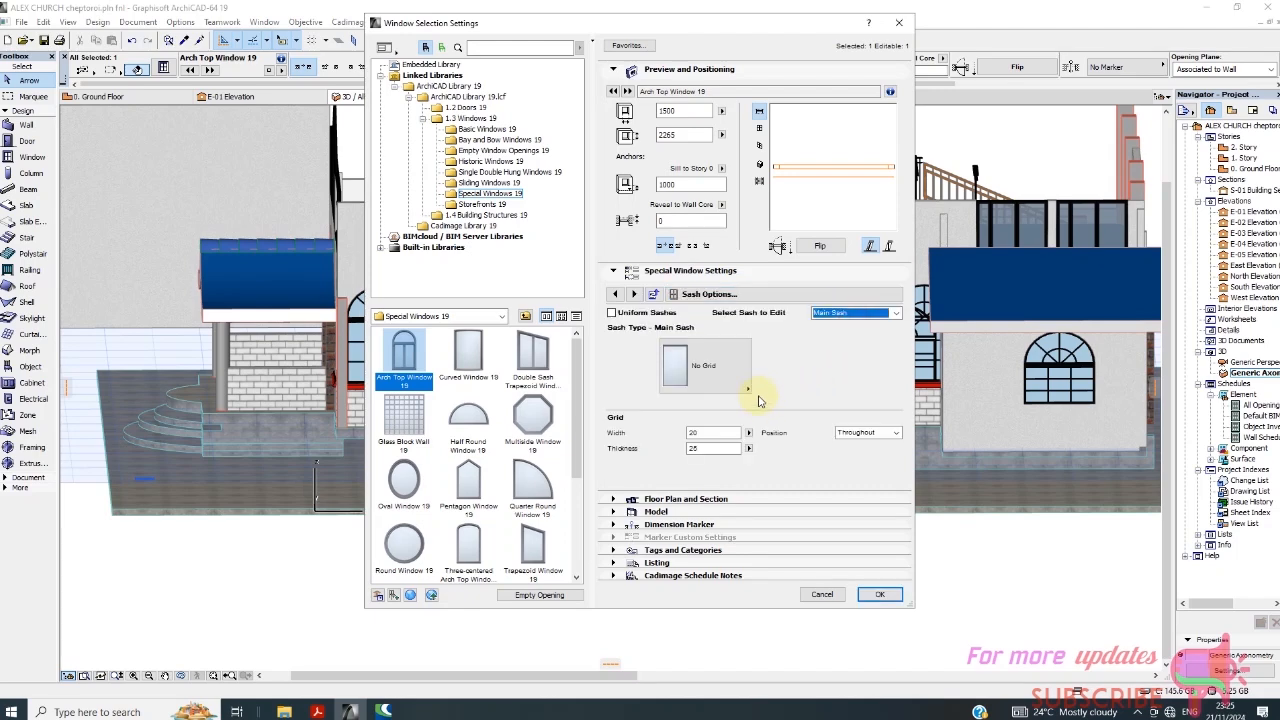
{"action": "left_click", "coordinate": [748, 388]}
{"action": "left_click", "coordinate": [766, 408]}
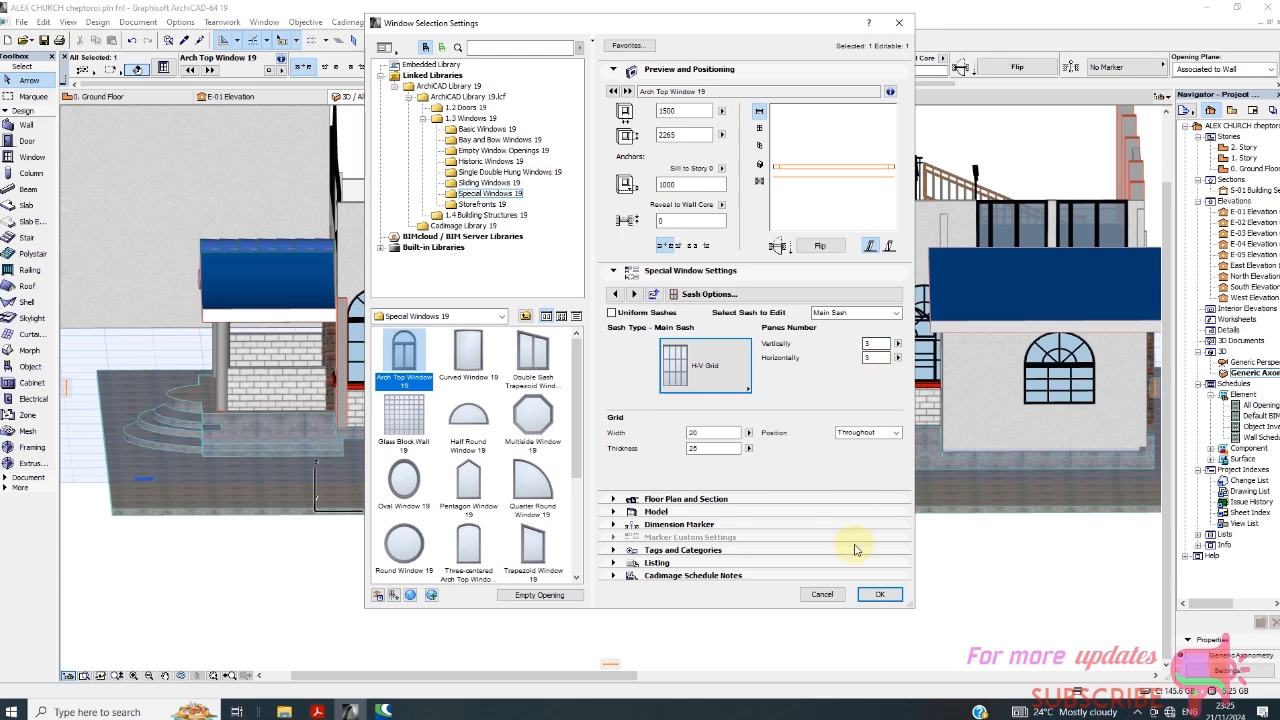
{"action": "left_click", "coordinate": [876, 595]}
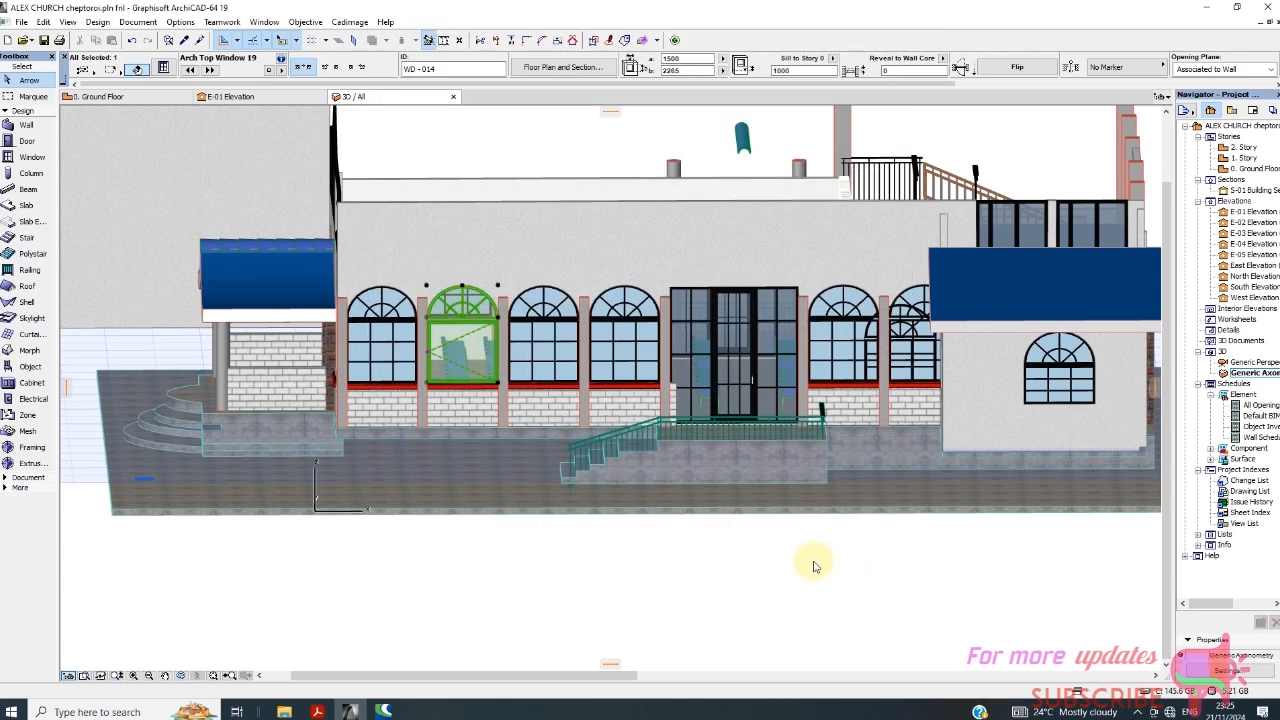
{"action": "left_click", "coordinate": [684, 551]}
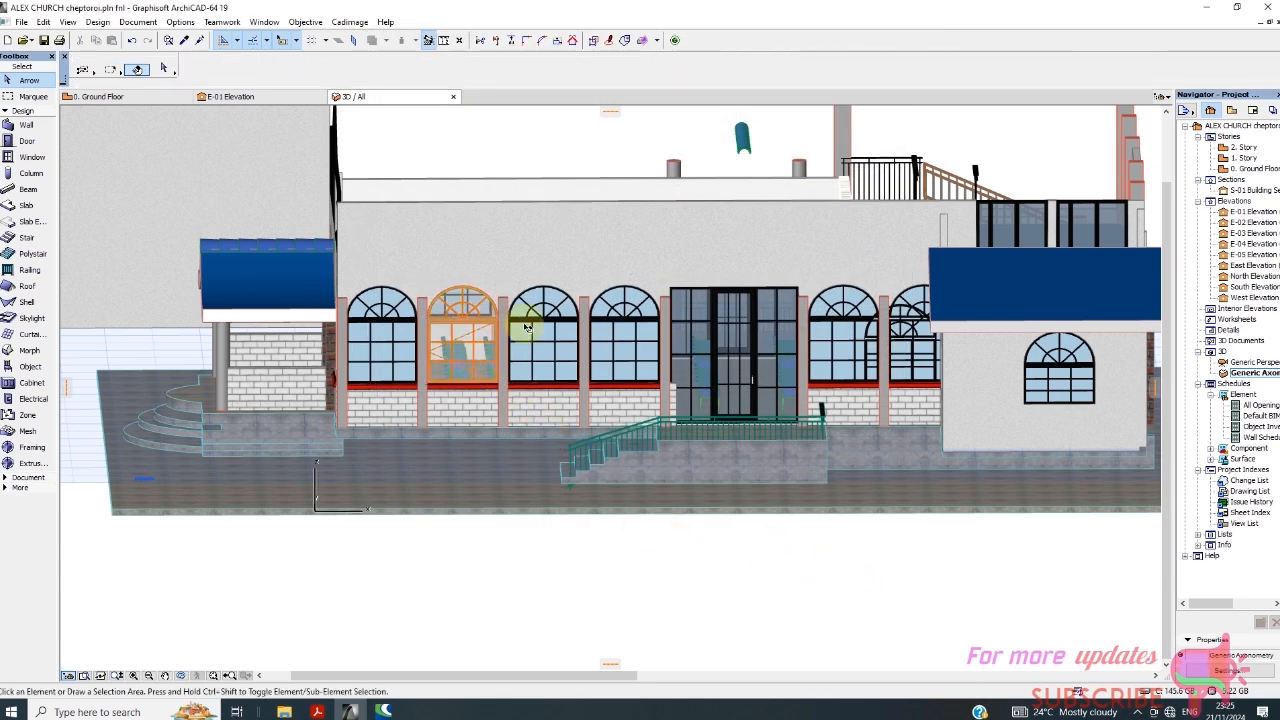
Enable the model view option override for 3D projections in the new arch top window's opening line settings and apply the change.
{"action": "left_click", "coordinate": [472, 330]}
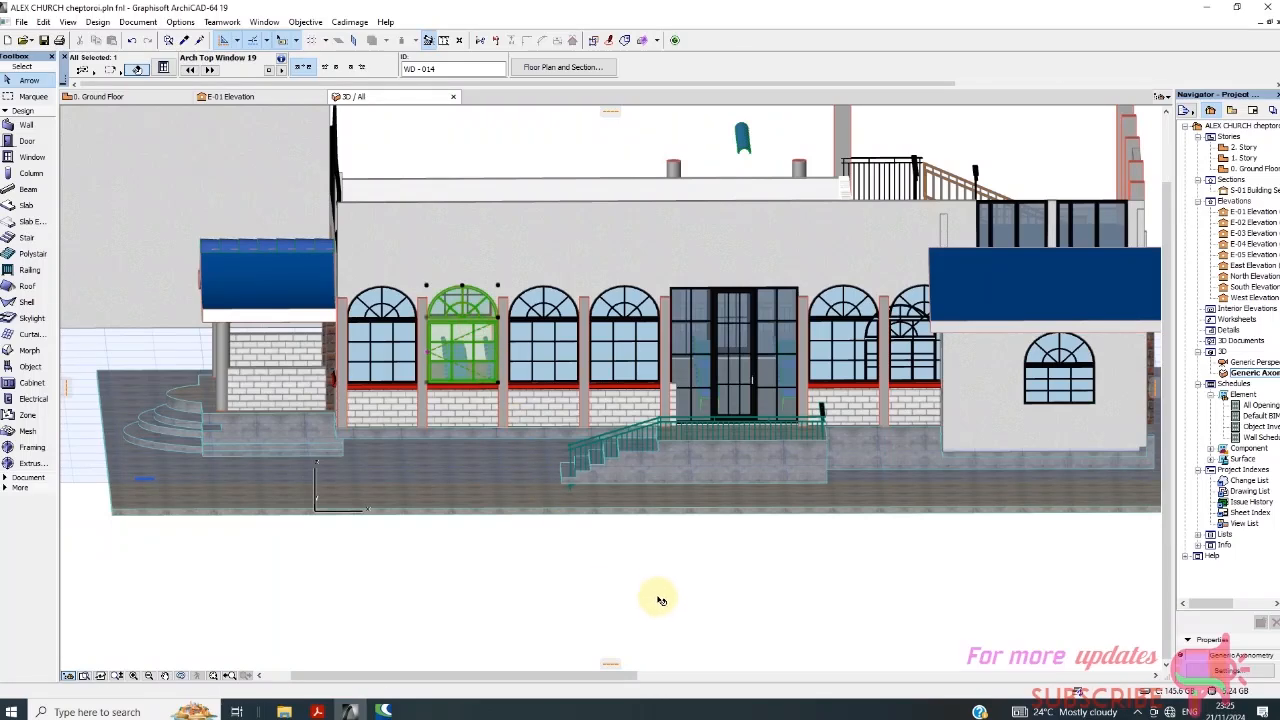
{"action": "right_click", "coordinate": [661, 593]}
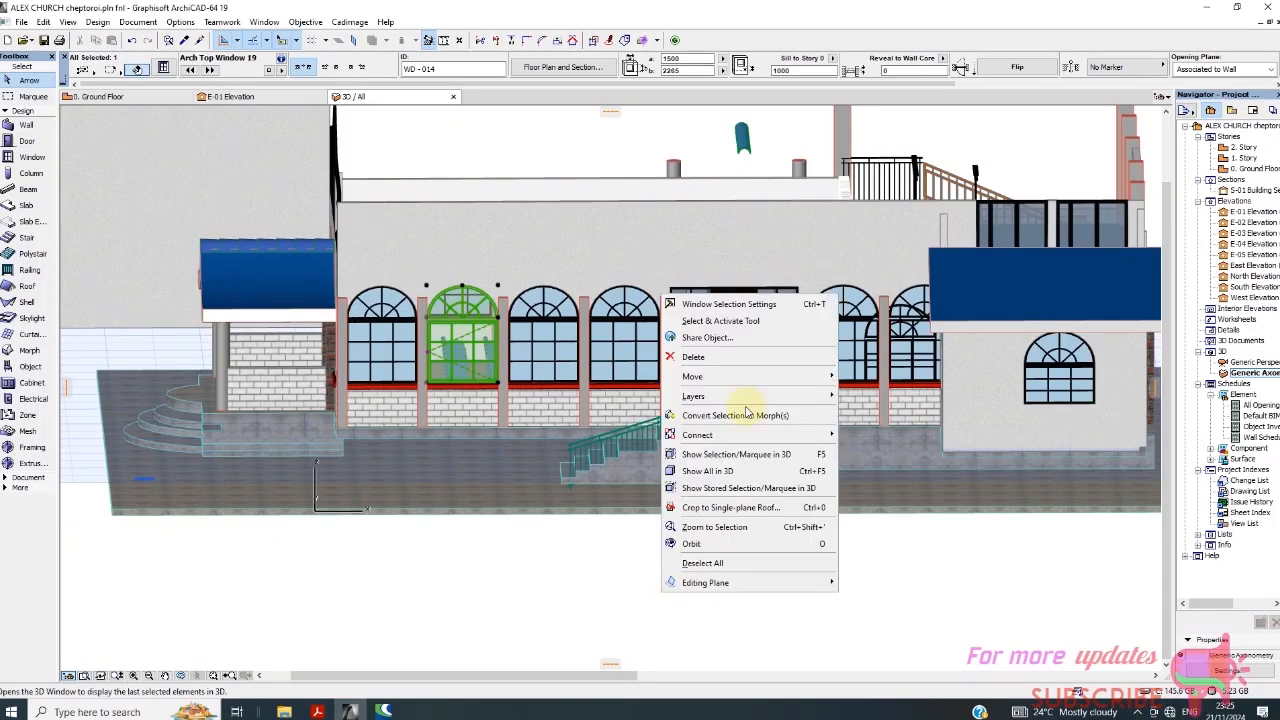
{"action": "left_click", "coordinate": [736, 299]}
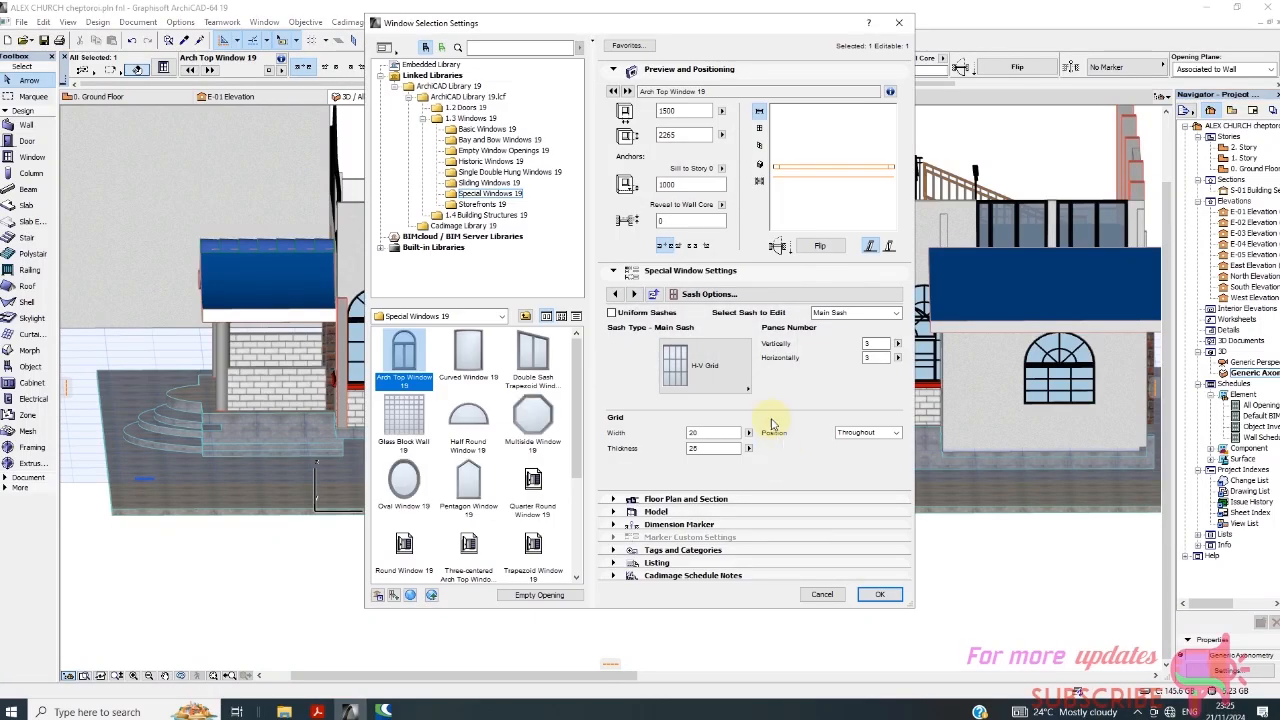
{"action": "left_click", "coordinate": [764, 293]}
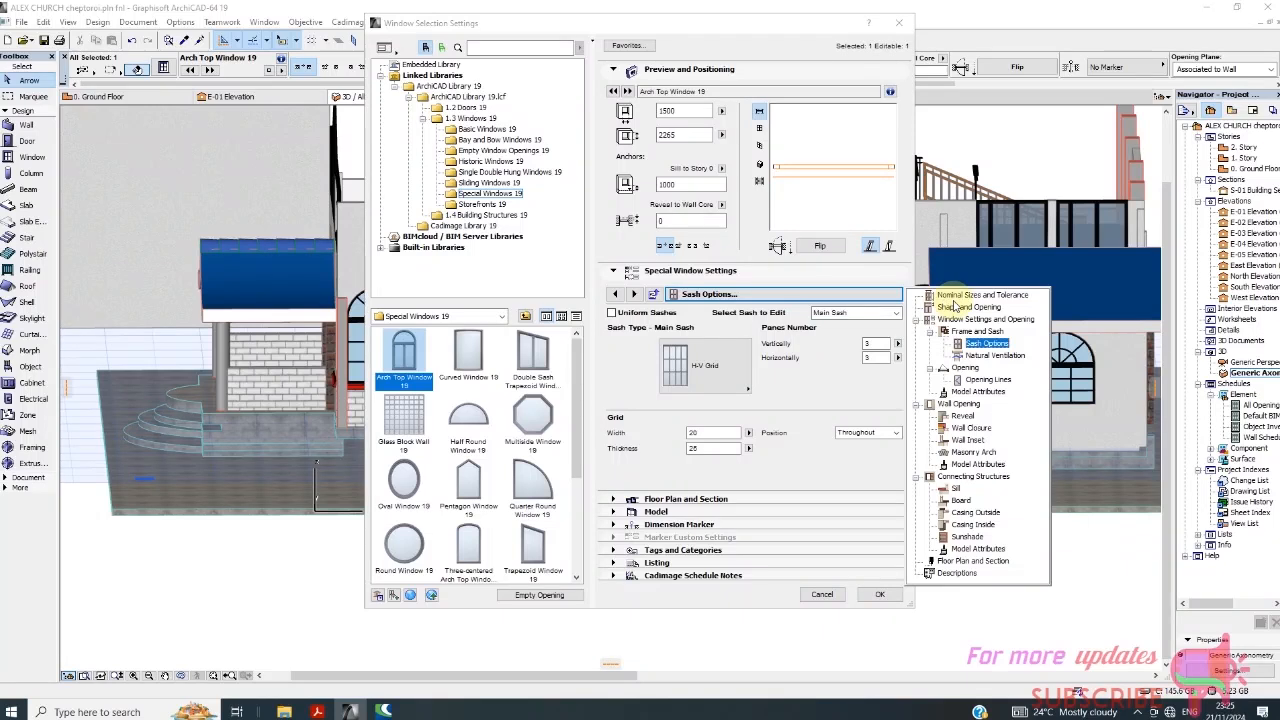
{"action": "left_click", "coordinate": [986, 380]}
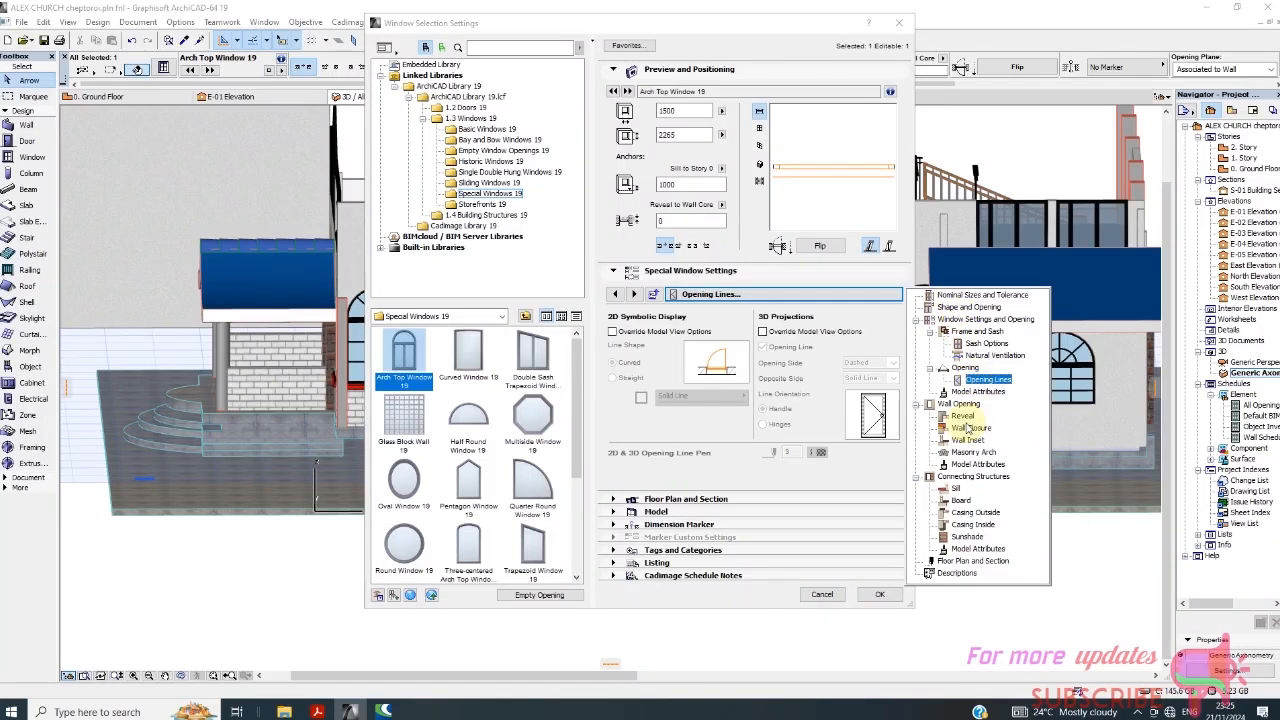
{"action": "left_click", "coordinate": [763, 331]}
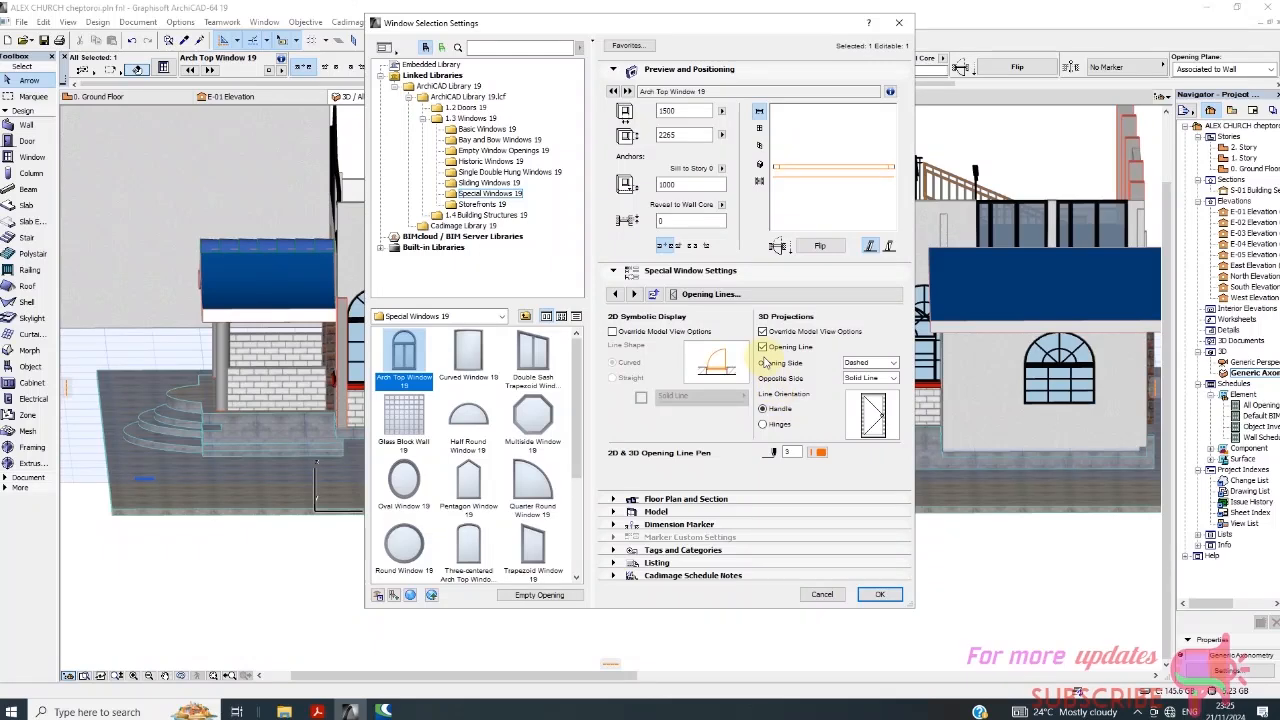
{"action": "left_click", "coordinate": [880, 594]}
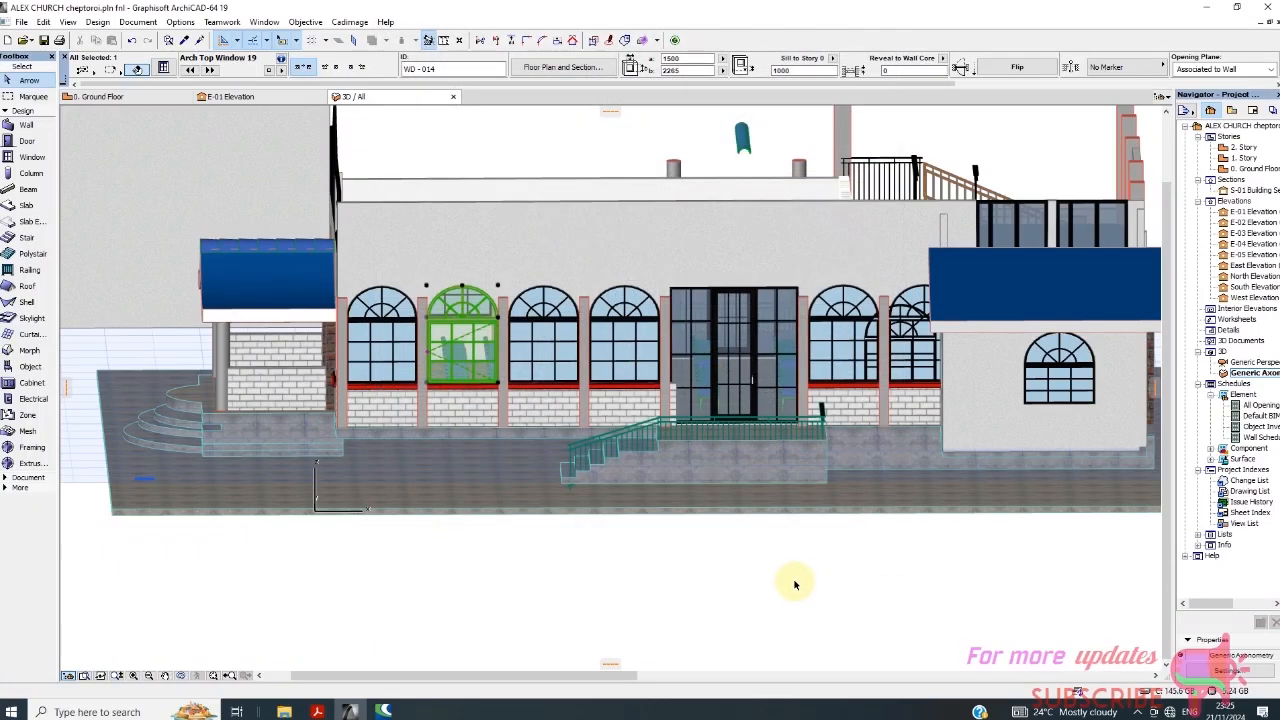
{"action": "left_click", "coordinate": [703, 569]}
Turn off the 3D opening line display for the new arch top window and apply the change.
{"action": "scroll", "coordinate": [449, 359], "scroll_direction": "up", "scroll_amount": 2}
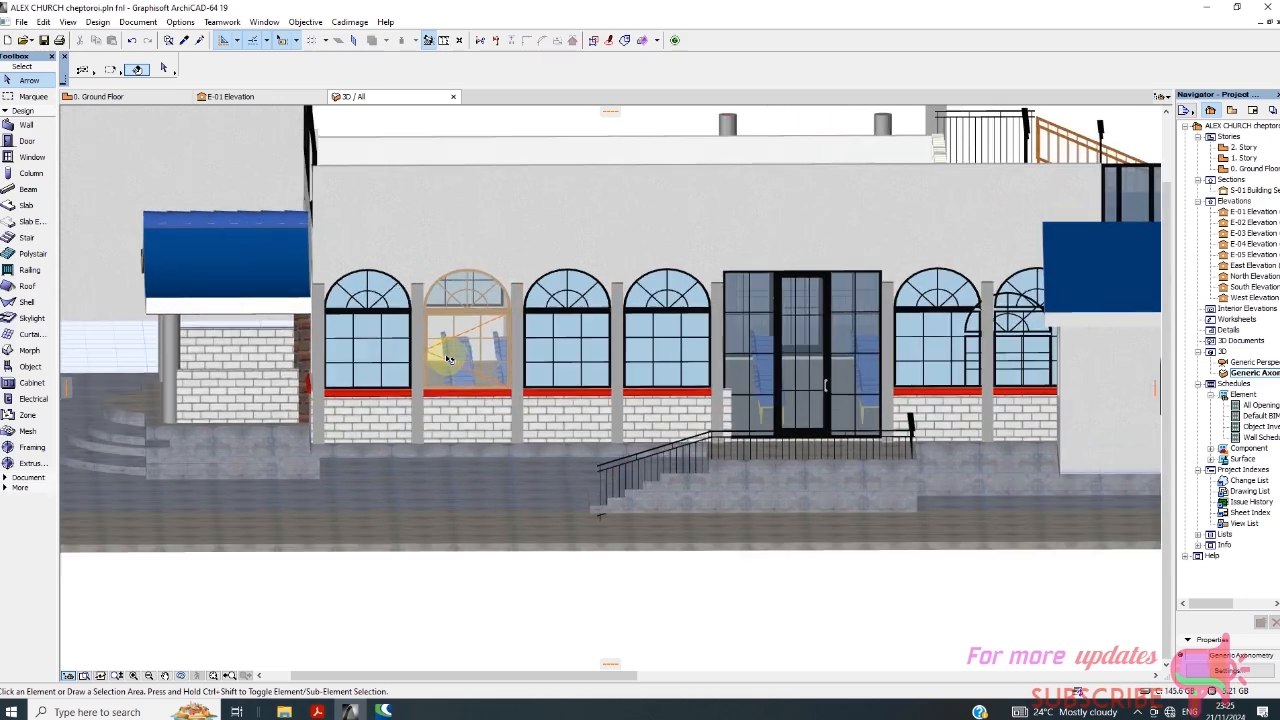
{"action": "left_click", "coordinate": [455, 350]}
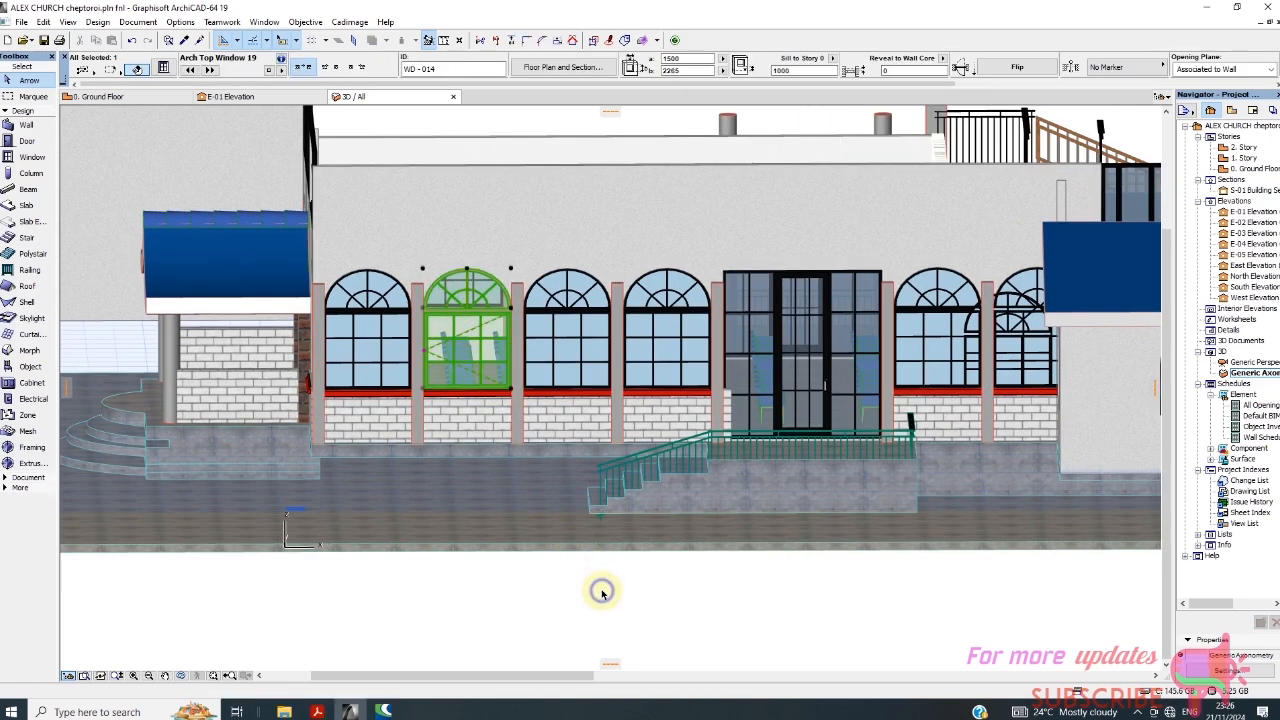
{"action": "right_click", "coordinate": [602, 594]}
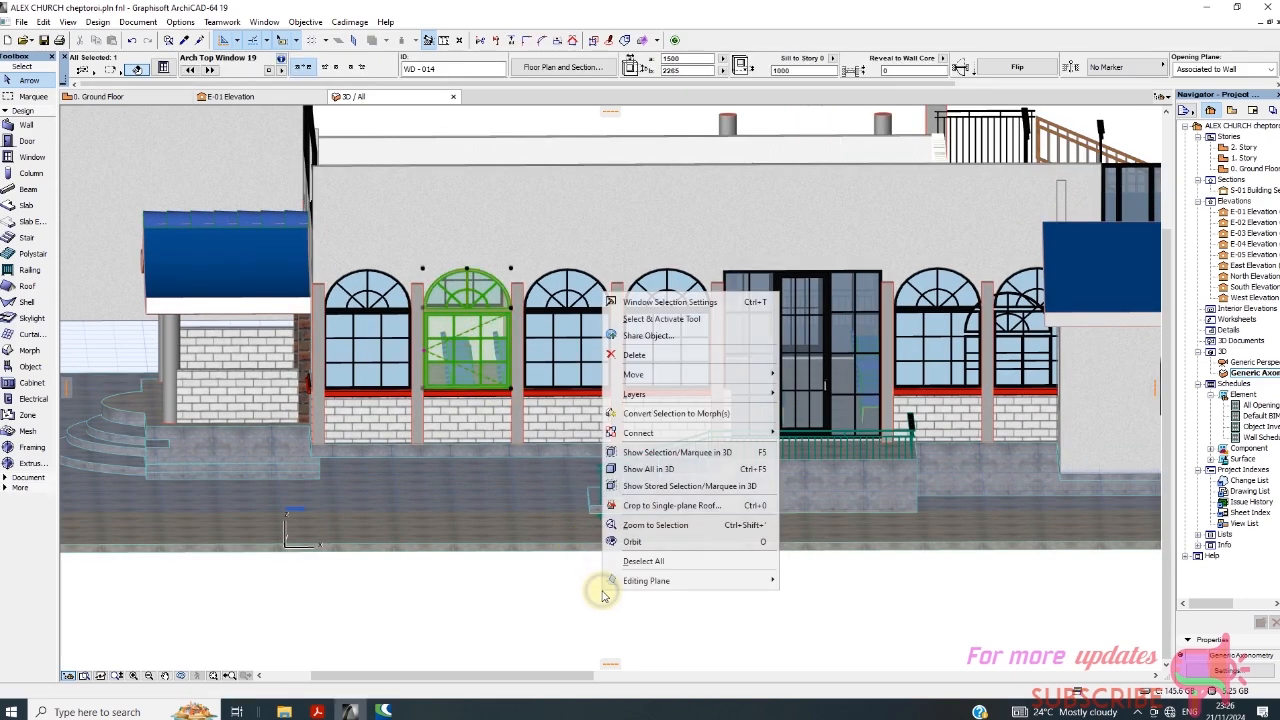
{"action": "left_click", "coordinate": [678, 302]}
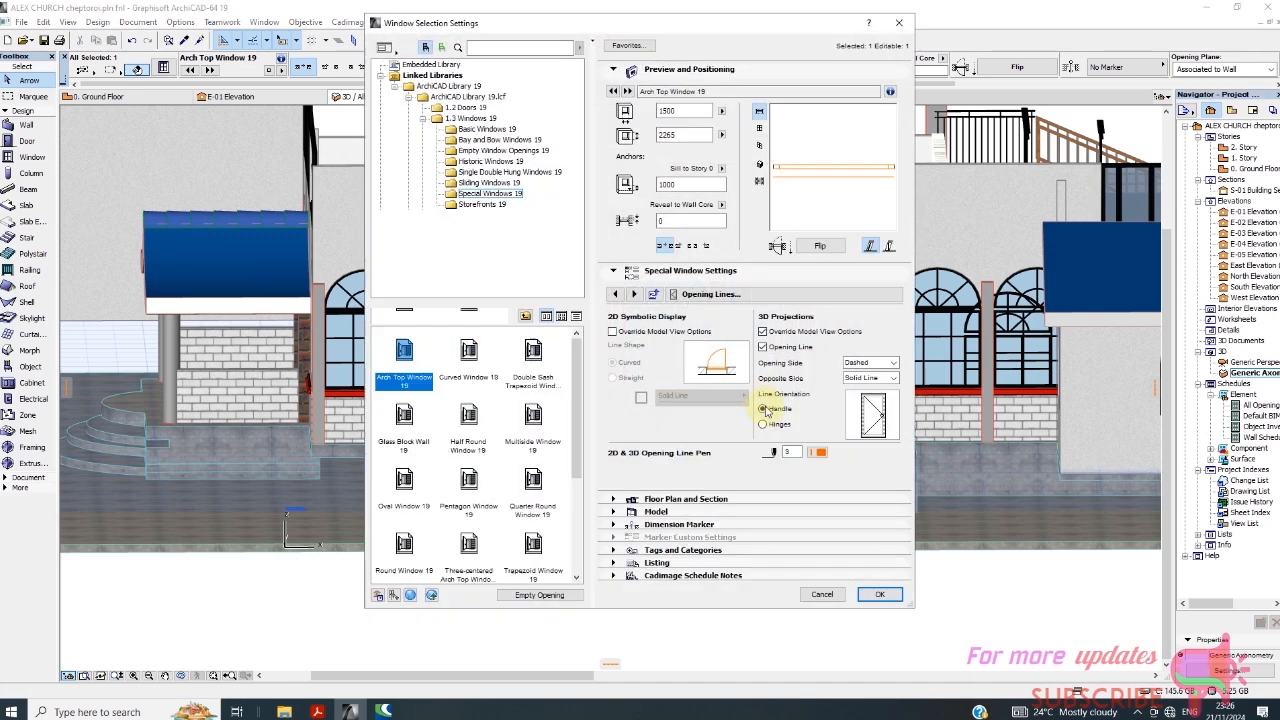
{"action": "left_click", "coordinate": [763, 347]}
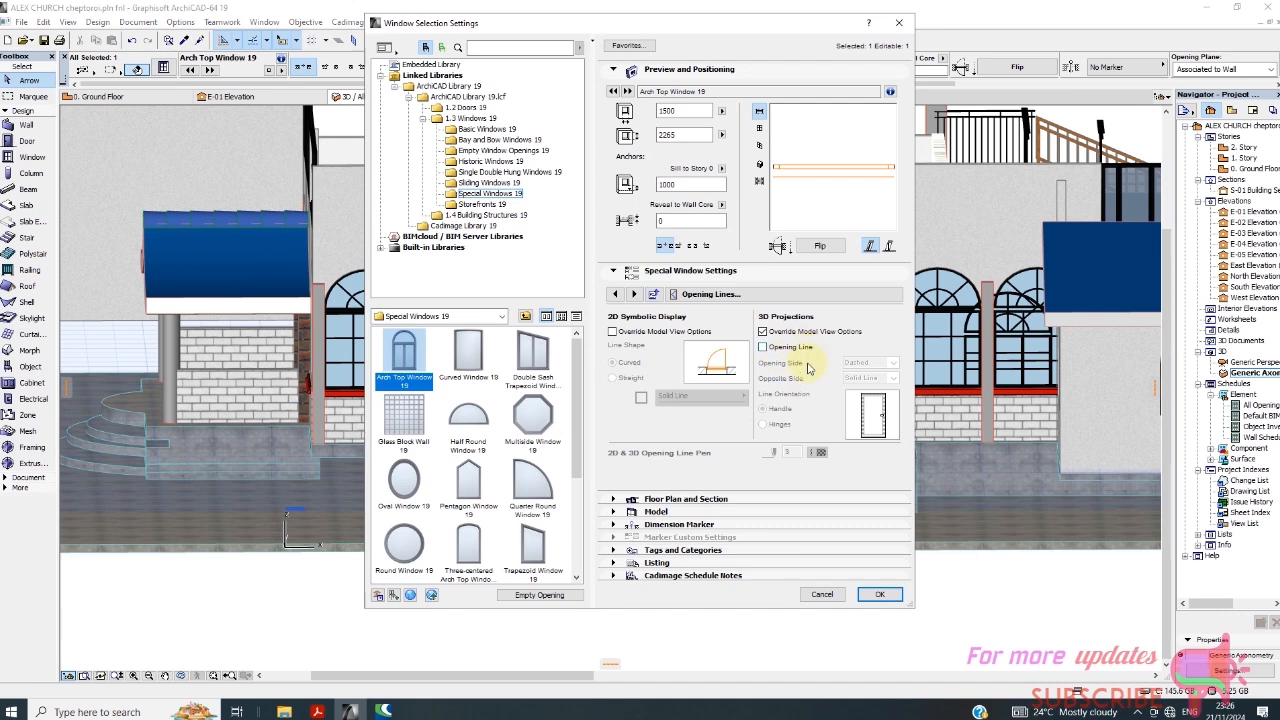
{"action": "left_click", "coordinate": [880, 595]}
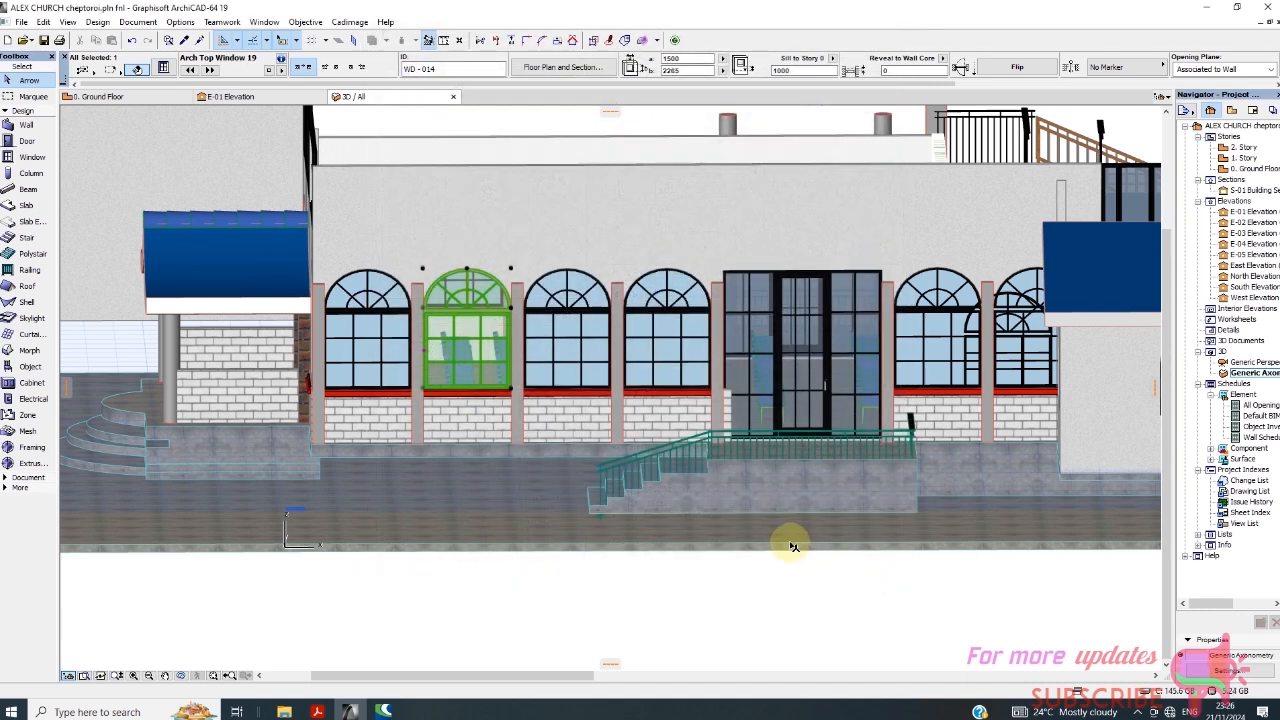
{"action": "left_click", "coordinate": [728, 600]}
Compare the new arch top window's frame, sash grid and glazing appearance with the neighbouring arched windows in the 3D view.
{"action": "scroll", "coordinate": [485, 340], "scroll_direction": "up", "scroll_amount": 2}
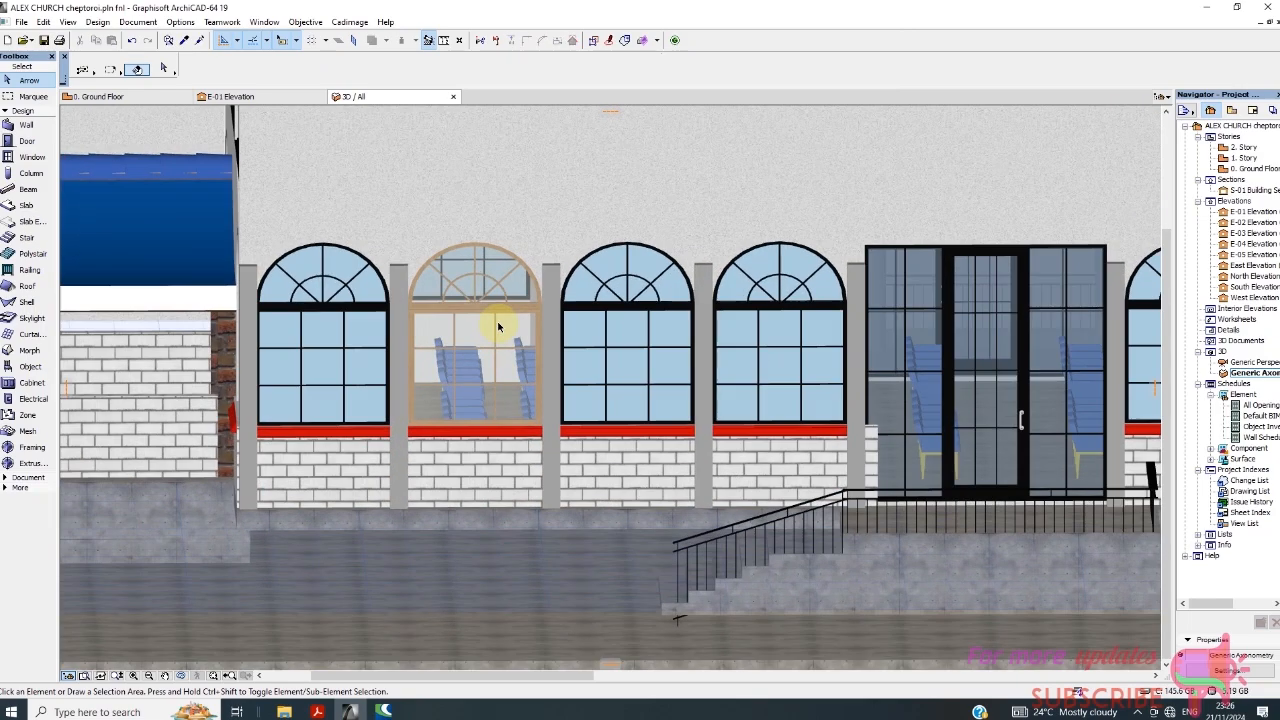
{"action": "scroll", "coordinate": [497, 325], "scroll_direction": "down", "scroll_amount": 4}
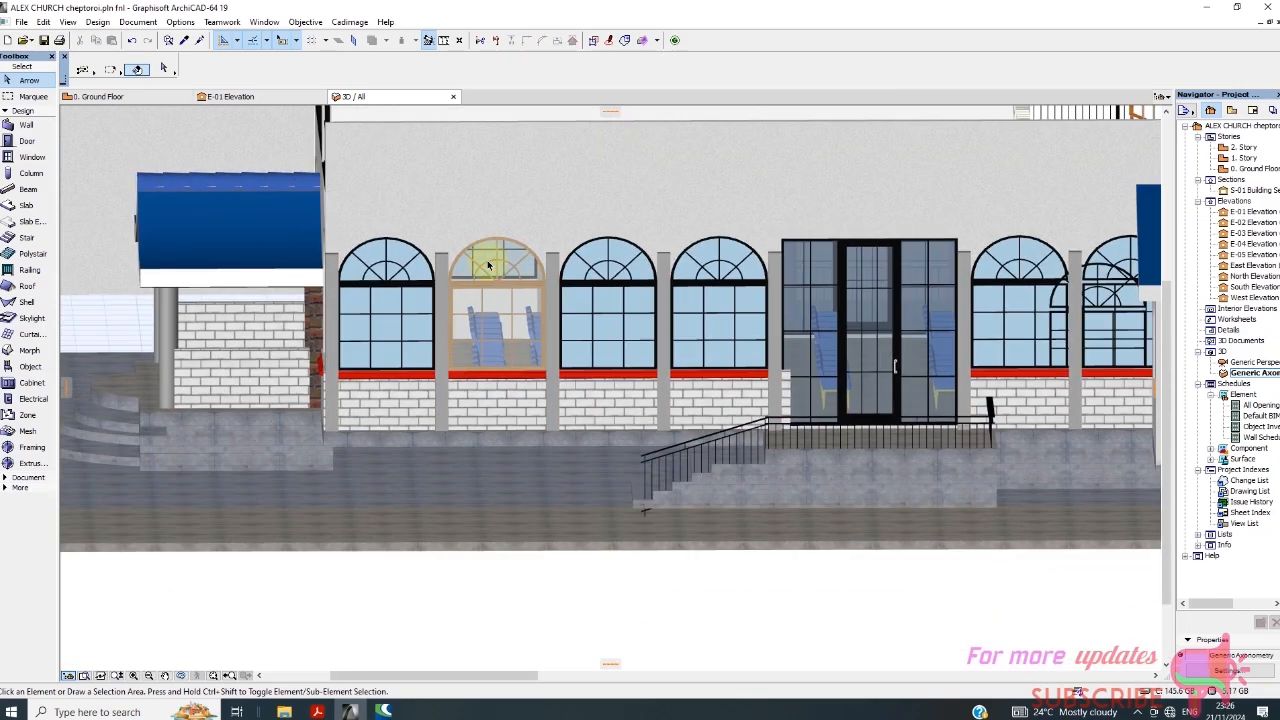
{"action": "scroll", "coordinate": [491, 293], "scroll_direction": "up", "scroll_amount": 3}
{"action": "scroll", "coordinate": [493, 293], "scroll_direction": "down", "scroll_amount": 2}
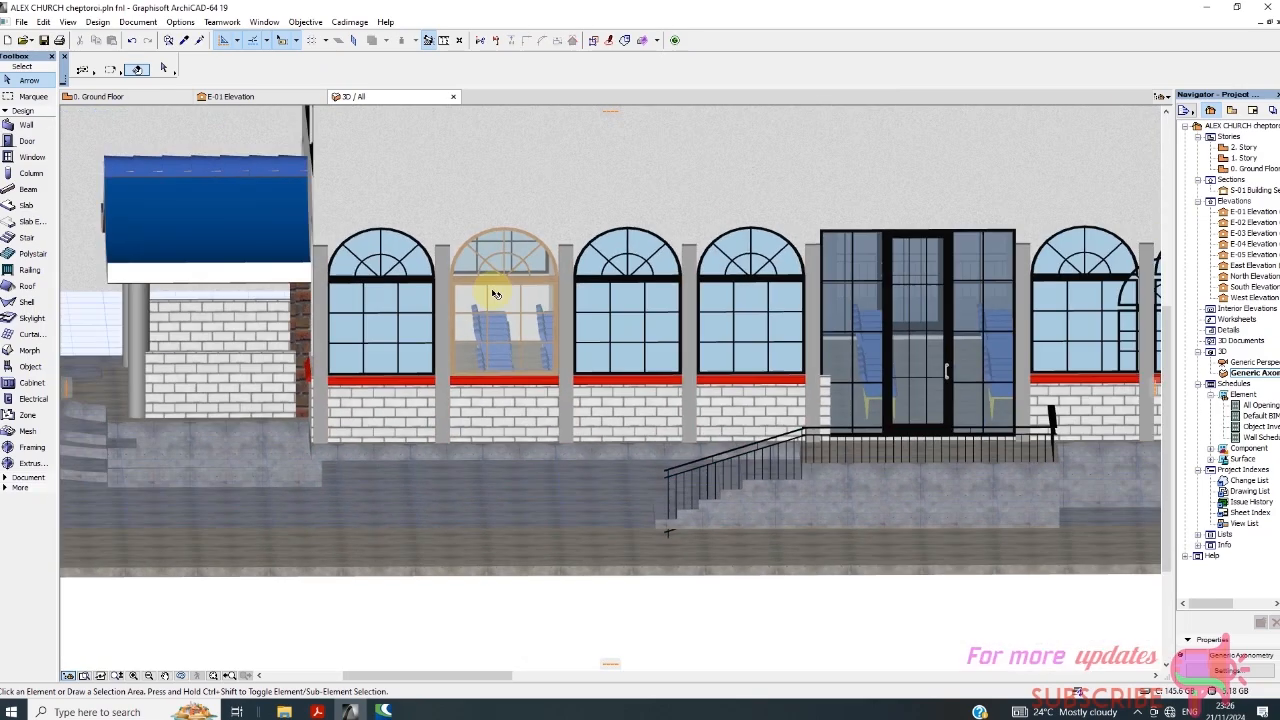
{"action": "scroll", "coordinate": [493, 293], "scroll_direction": "down", "scroll_amount": 1}
{"action": "scroll", "coordinate": [390, 316], "scroll_direction": "up", "scroll_amount": 3}
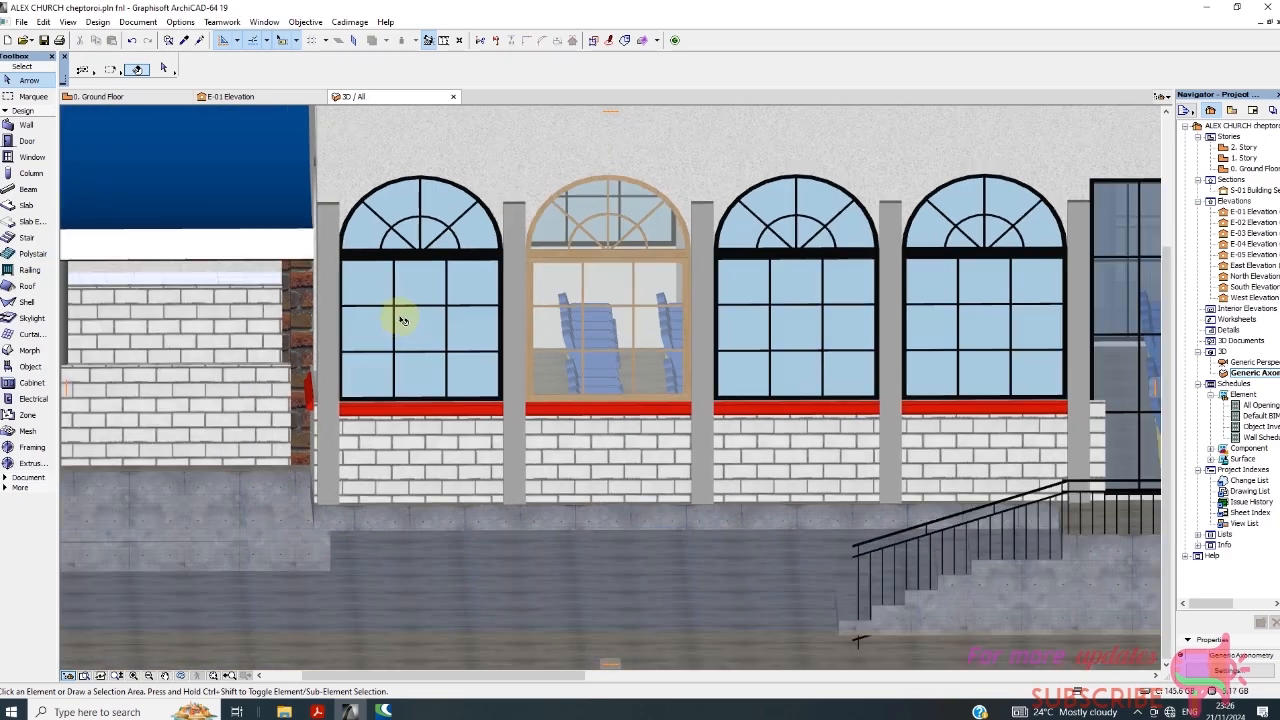
{"action": "scroll", "coordinate": [557, 323], "scroll_direction": "down", "scroll_amount": 1}
{"action": "scroll", "coordinate": [563, 320], "scroll_direction": "up", "scroll_amount": 3}
{"action": "scroll", "coordinate": [500, 281], "scroll_direction": "down", "scroll_amount": 2}
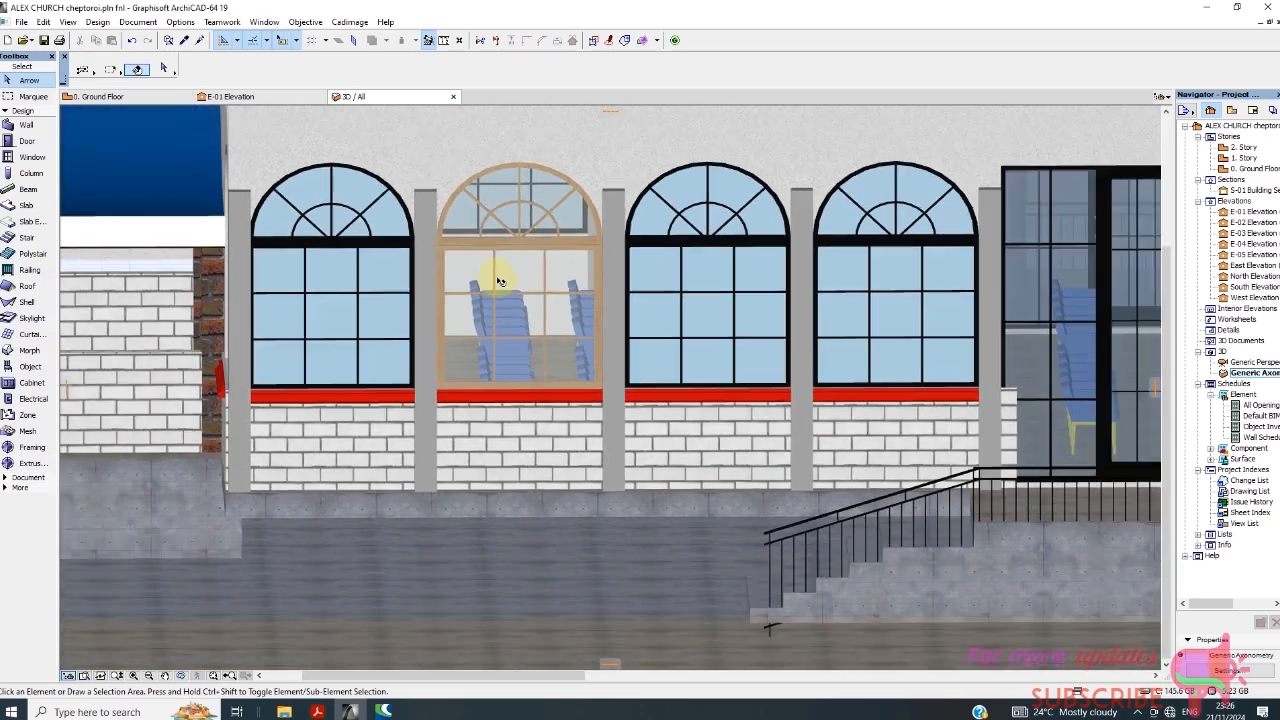
{"action": "scroll", "coordinate": [497, 281], "scroll_direction": "down", "scroll_amount": 3}
{"action": "scroll", "coordinate": [435, 248], "scroll_direction": "up", "scroll_amount": 3}
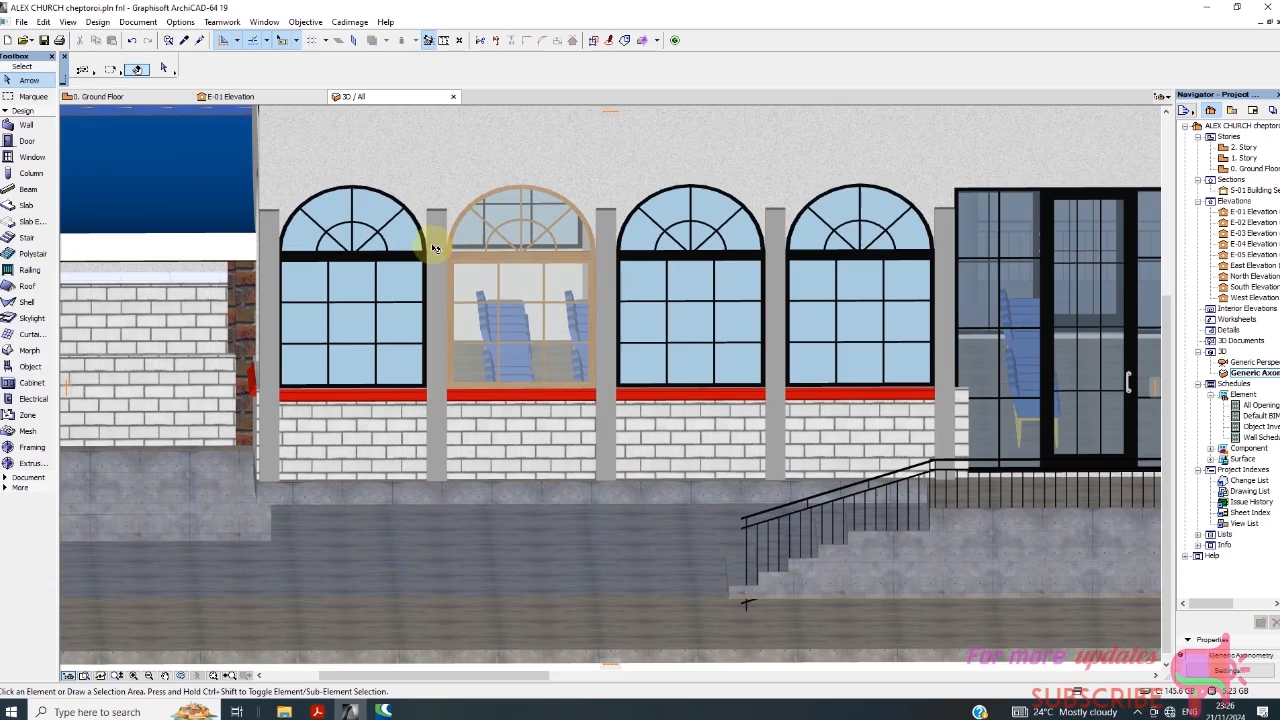
{"action": "scroll", "coordinate": [425, 252], "scroll_direction": "up", "scroll_amount": 5}
{"action": "scroll", "coordinate": [568, 229], "scroll_direction": "down", "scroll_amount": 1}
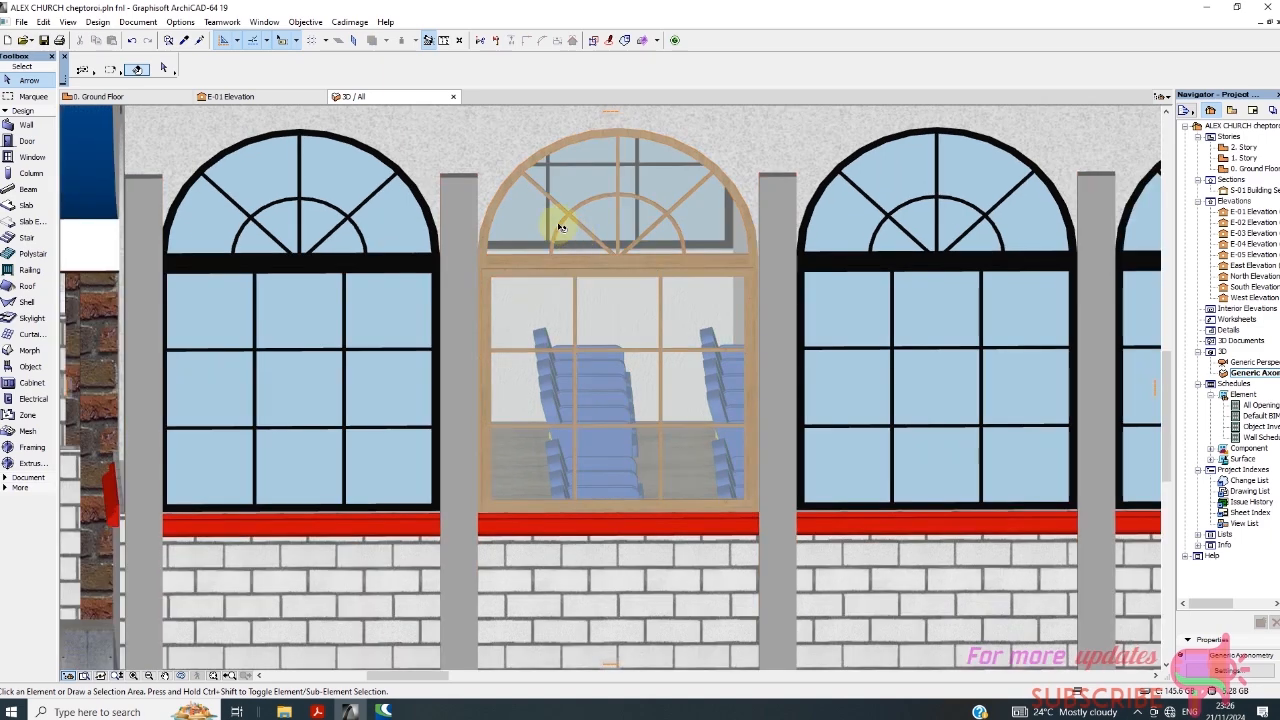
{"action": "scroll", "coordinate": [560, 228], "scroll_direction": "down", "scroll_amount": 5}
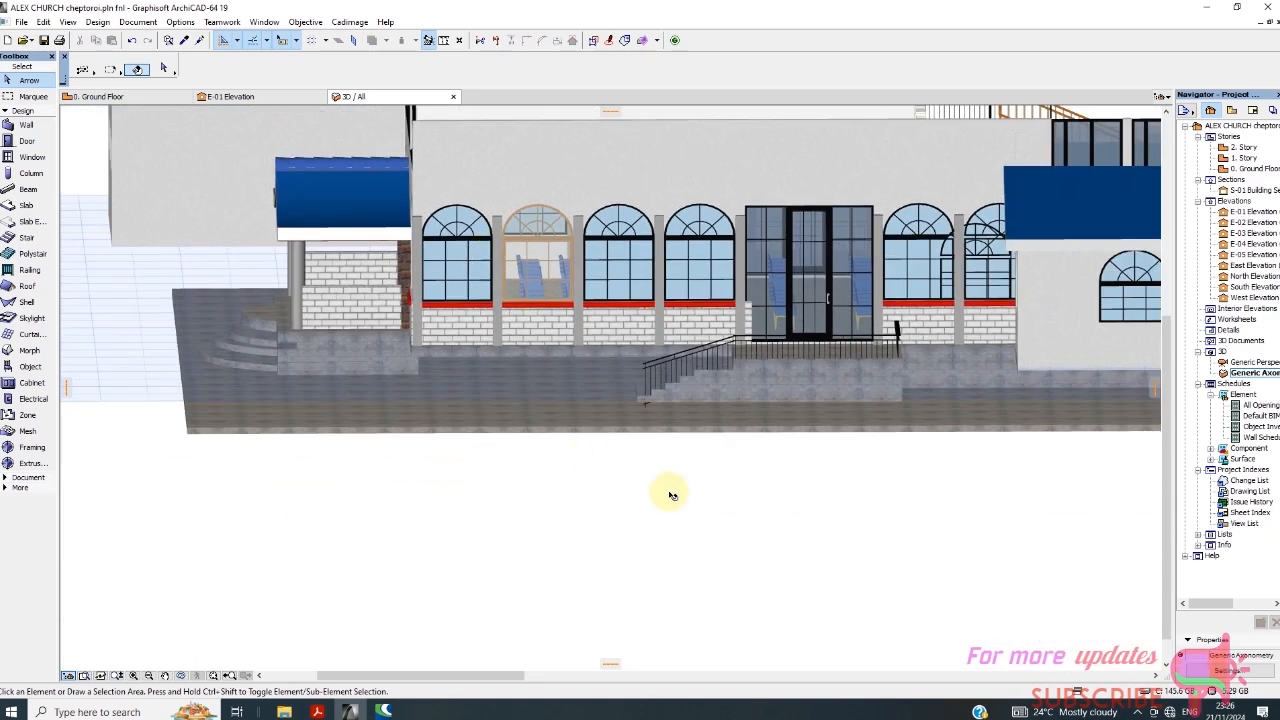
Open the window model attributes in the new arch top window's selection settings.
{"action": "key", "text": "ctrl+a"}
{"action": "right_click", "coordinate": [727, 542]}
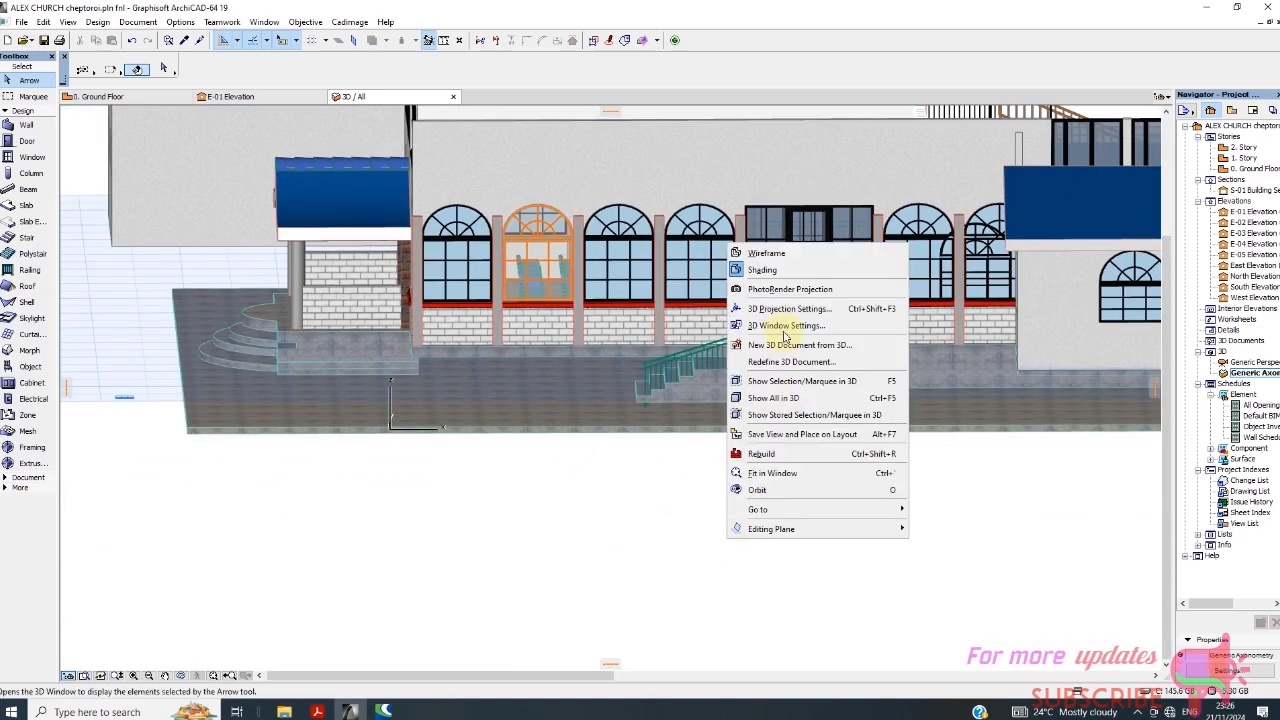
{"action": "left_click", "coordinate": [560, 273]}
{"action": "left_click", "coordinate": [555, 270]}
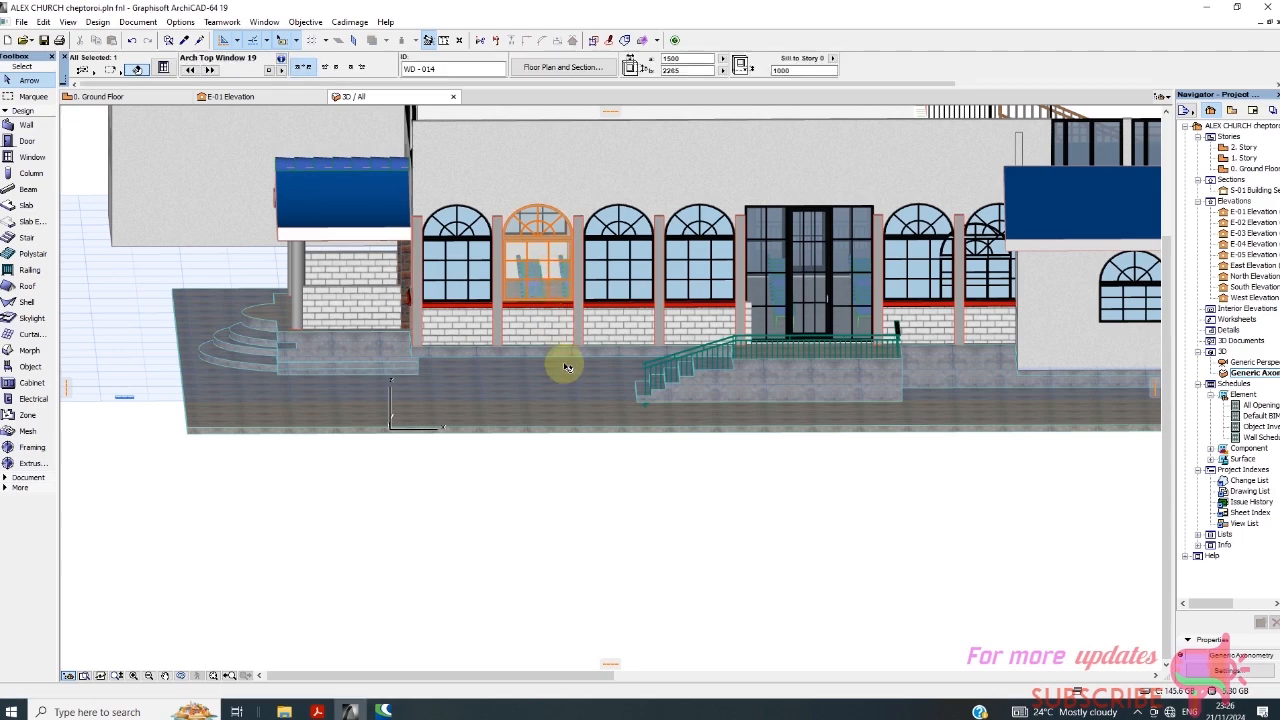
{"action": "right_click", "coordinate": [669, 543]}
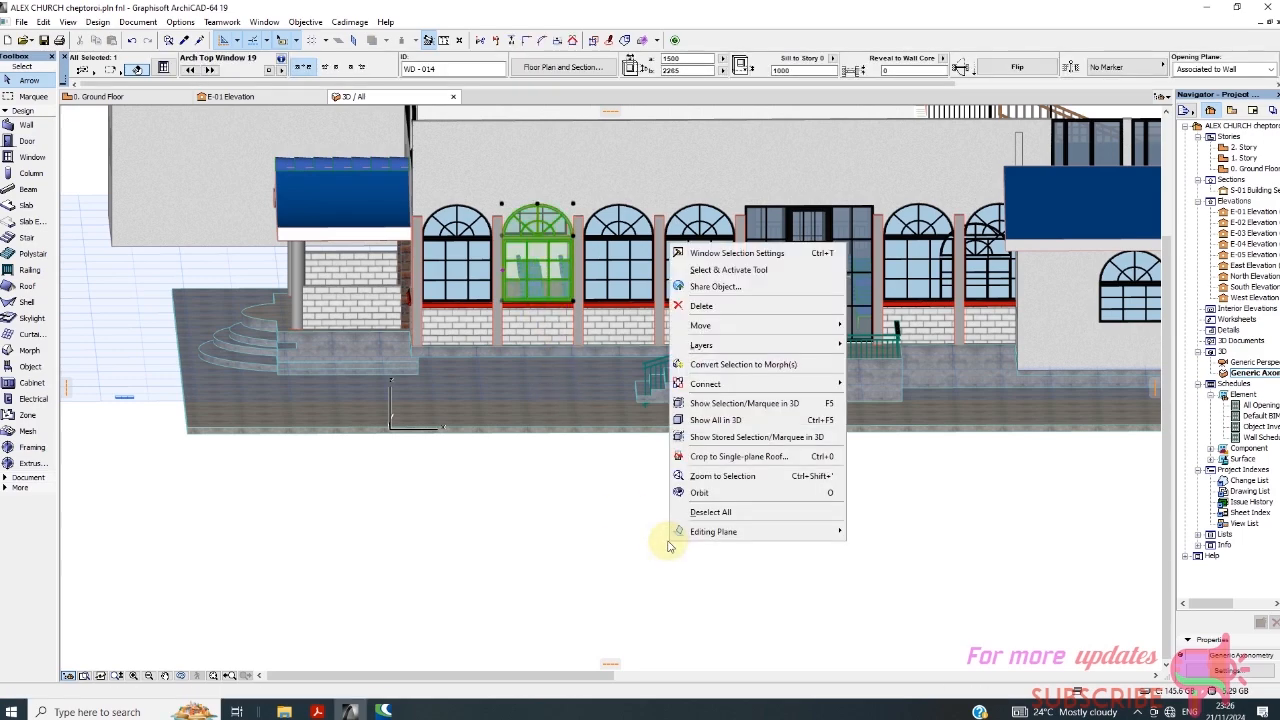
{"action": "left_click", "coordinate": [735, 263]}
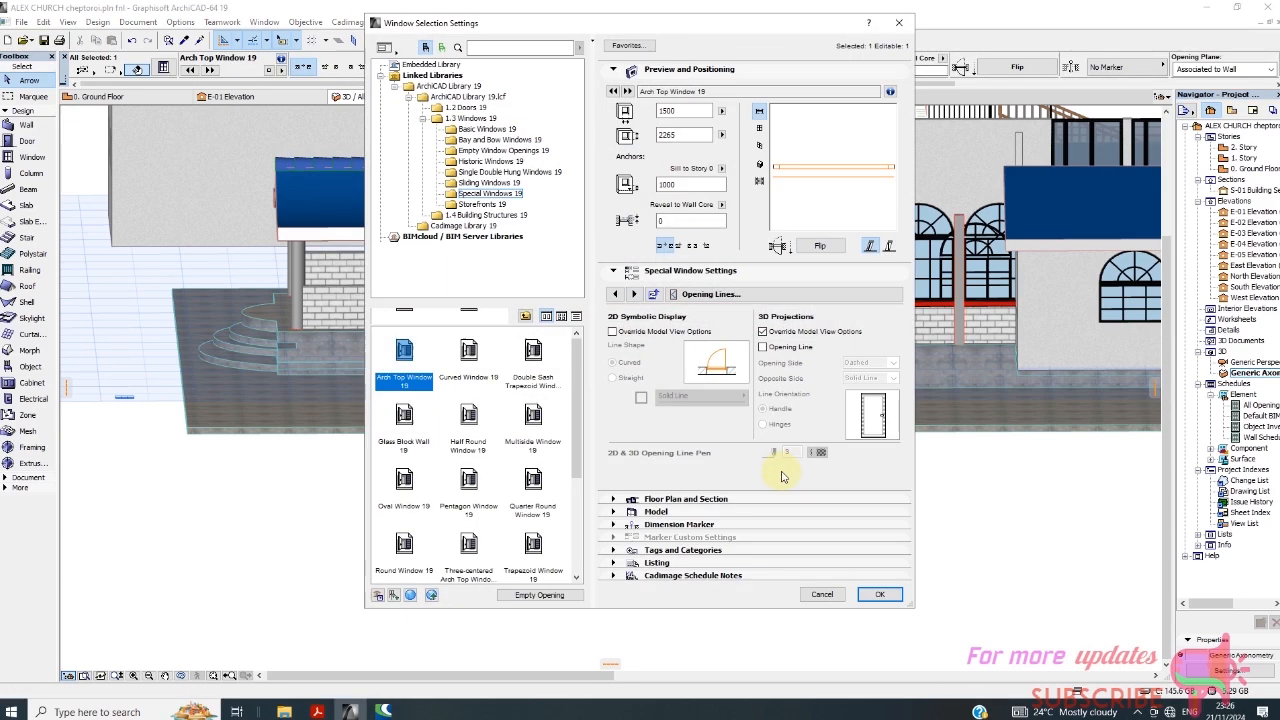
{"action": "left_click", "coordinate": [750, 294]}
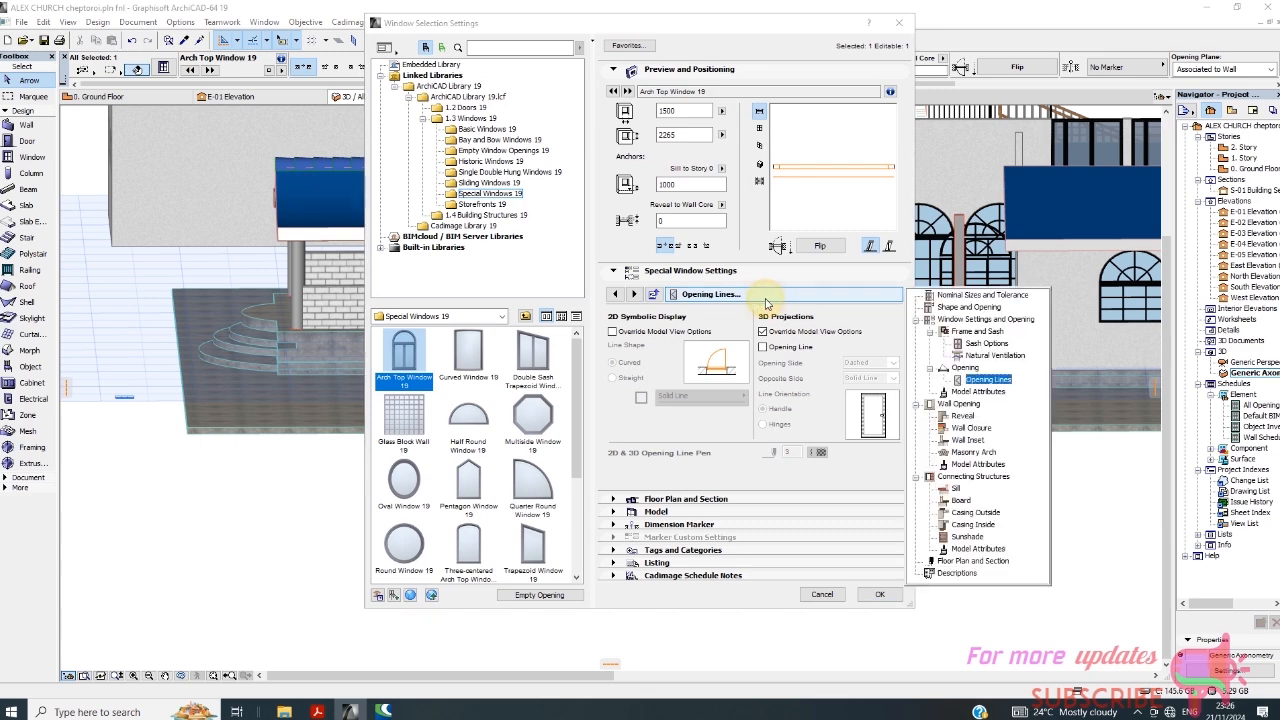
{"action": "left_click", "coordinate": [978, 391]}
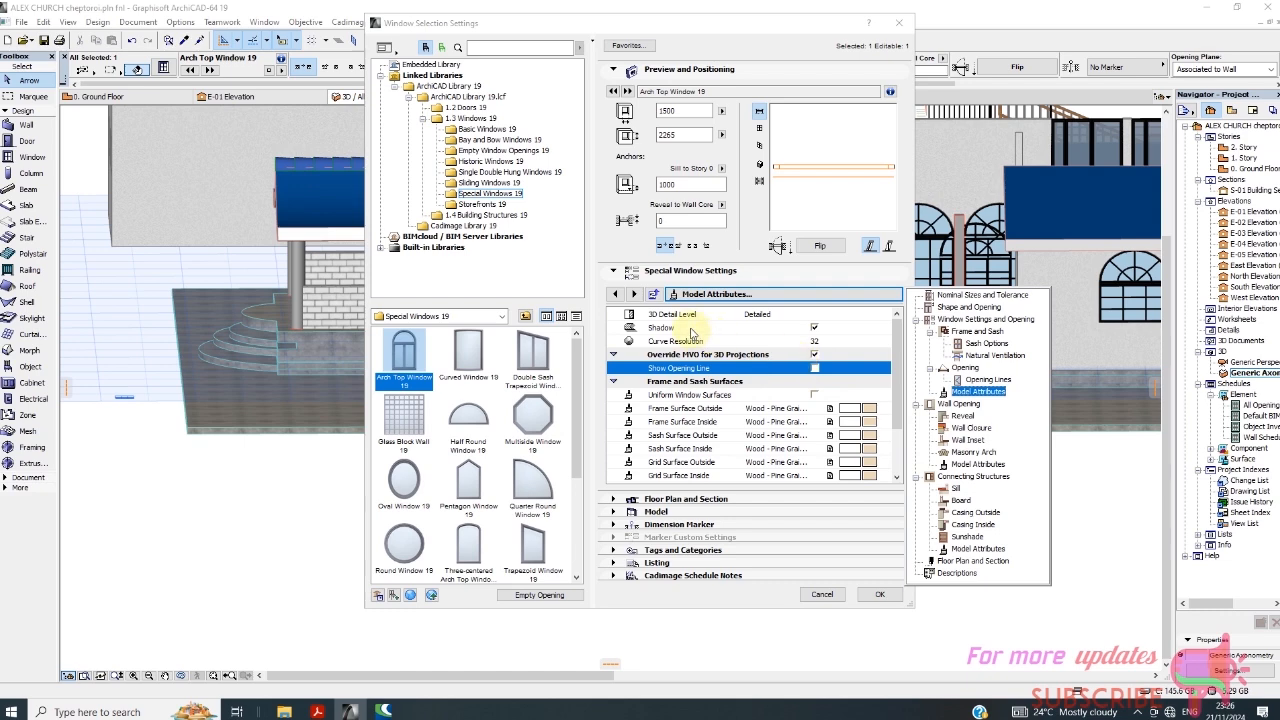
{"action": "left_click", "coordinate": [690, 333]}
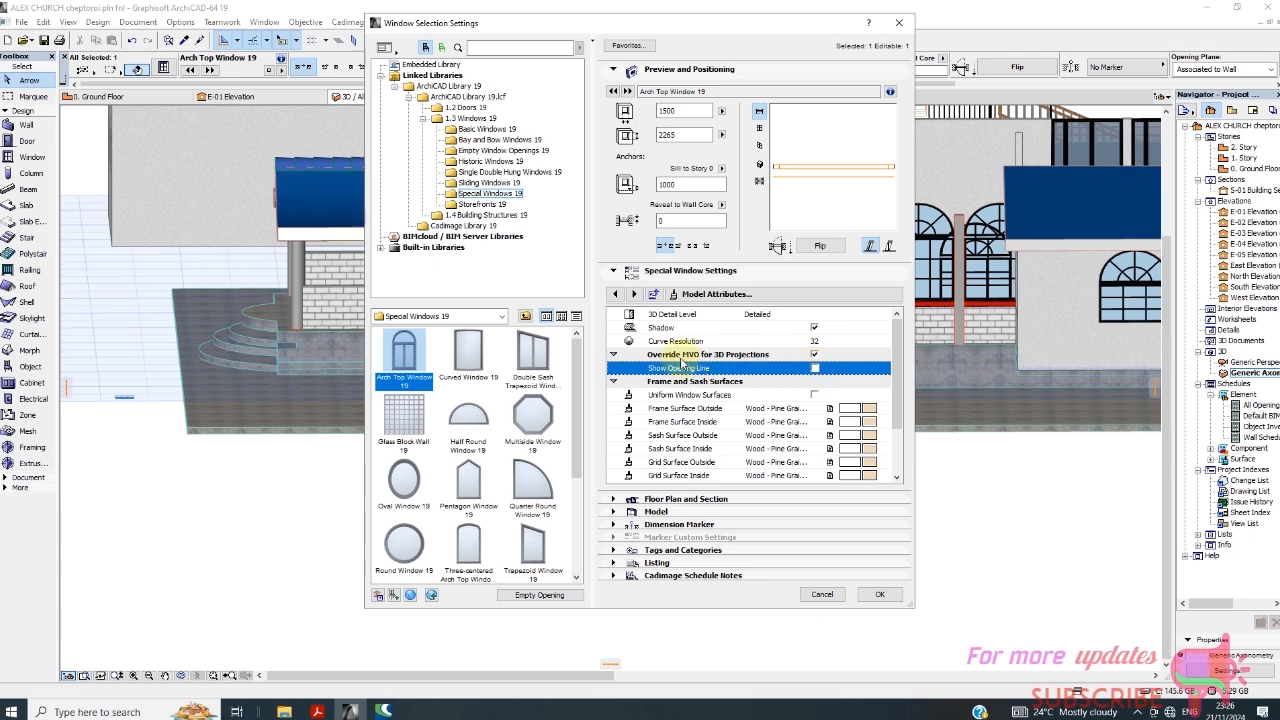
{"action": "left_click", "coordinate": [815, 355]}
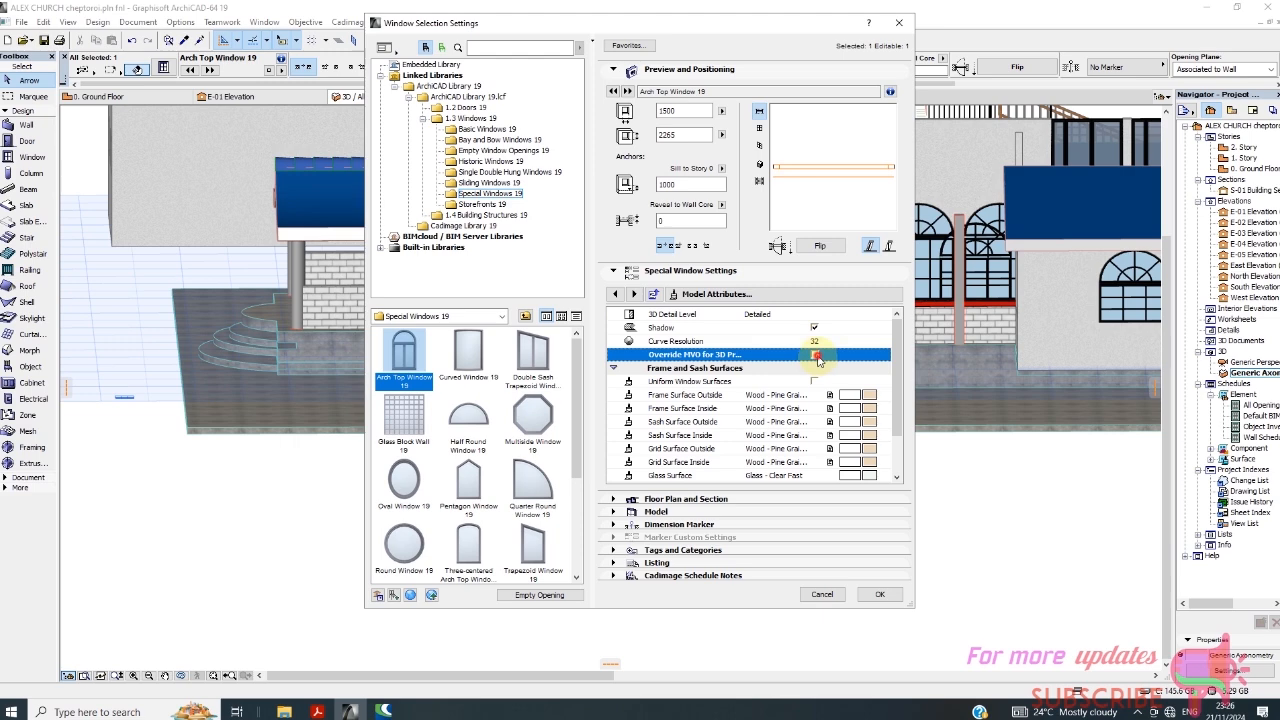
{"action": "left_click", "coordinate": [815, 355]}
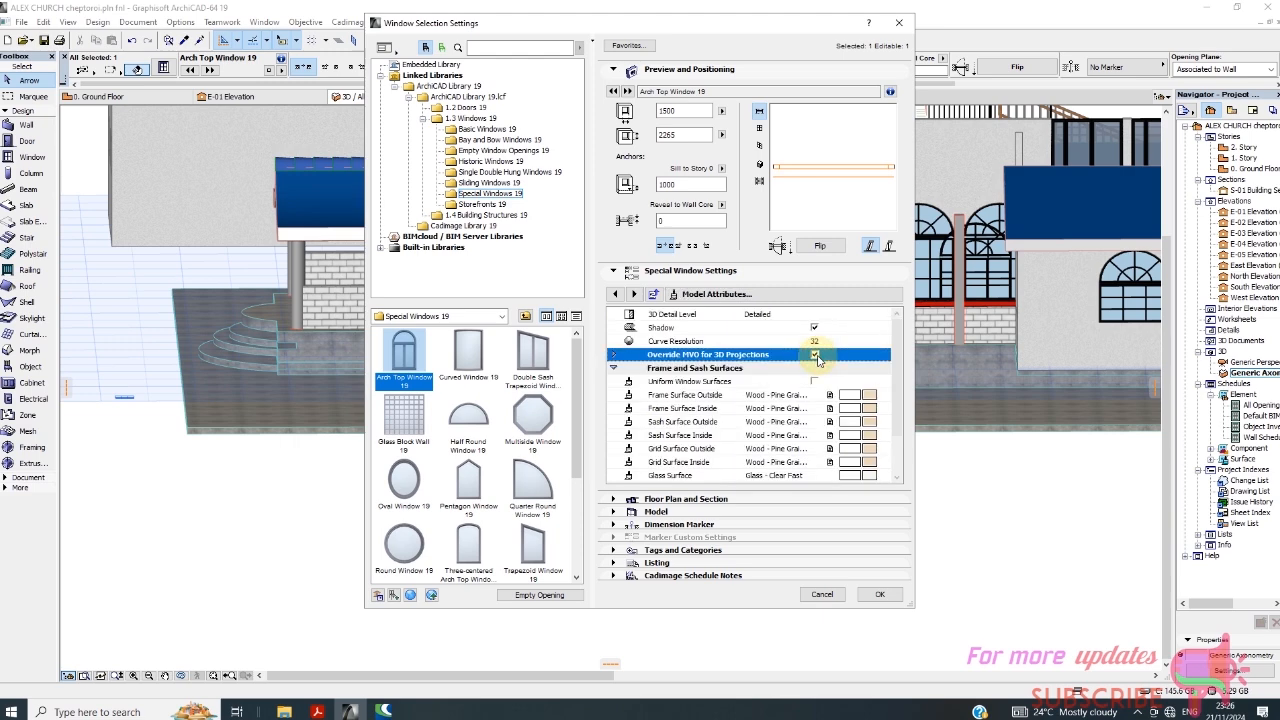
{"action": "left_click", "coordinate": [616, 355]}
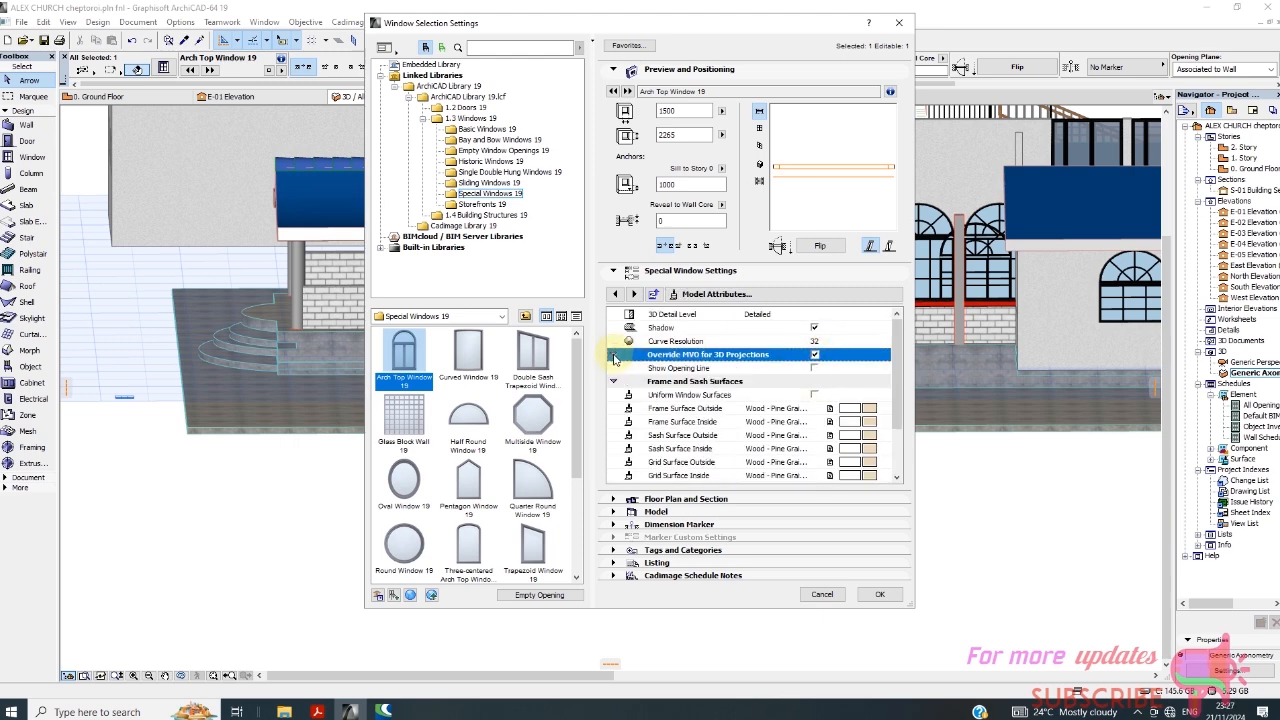
{"action": "left_click", "coordinate": [615, 356]}
{"action": "left_click", "coordinate": [616, 356]}
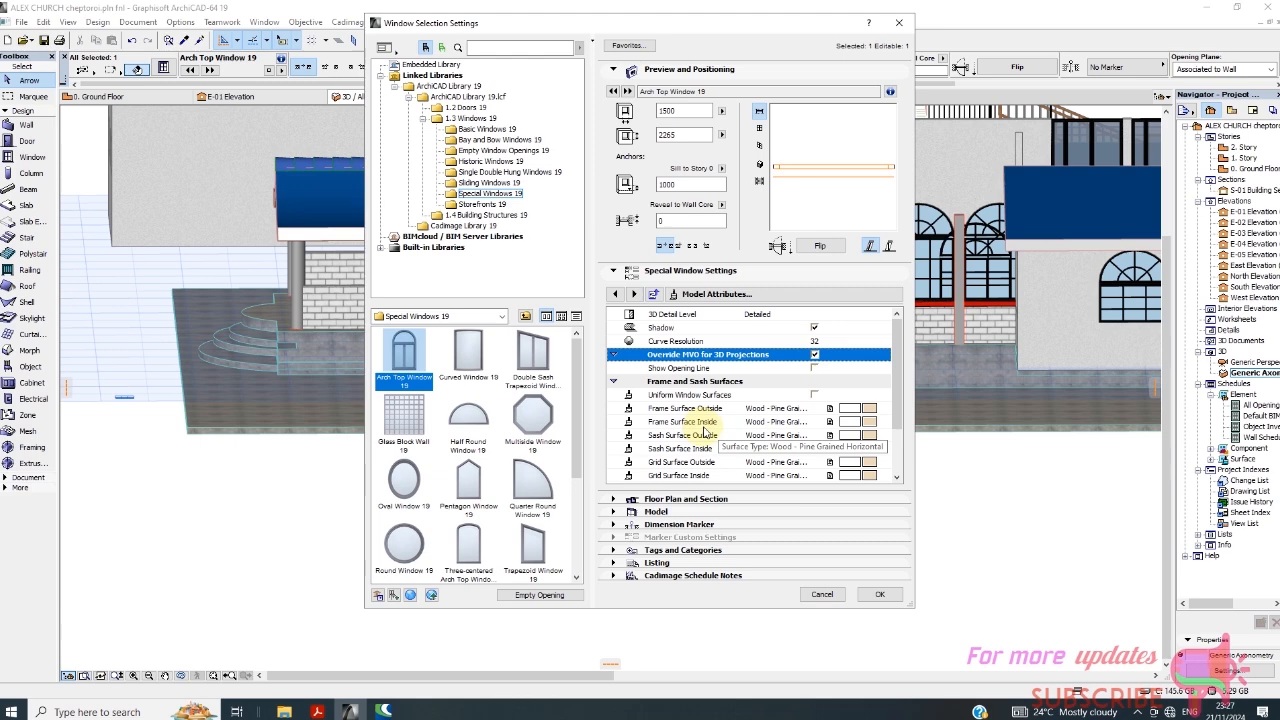
Set the new arch top window's outside and inside frame and sash surfaces to Paint - Ivory Black.
{"action": "left_click", "coordinate": [862, 410]}
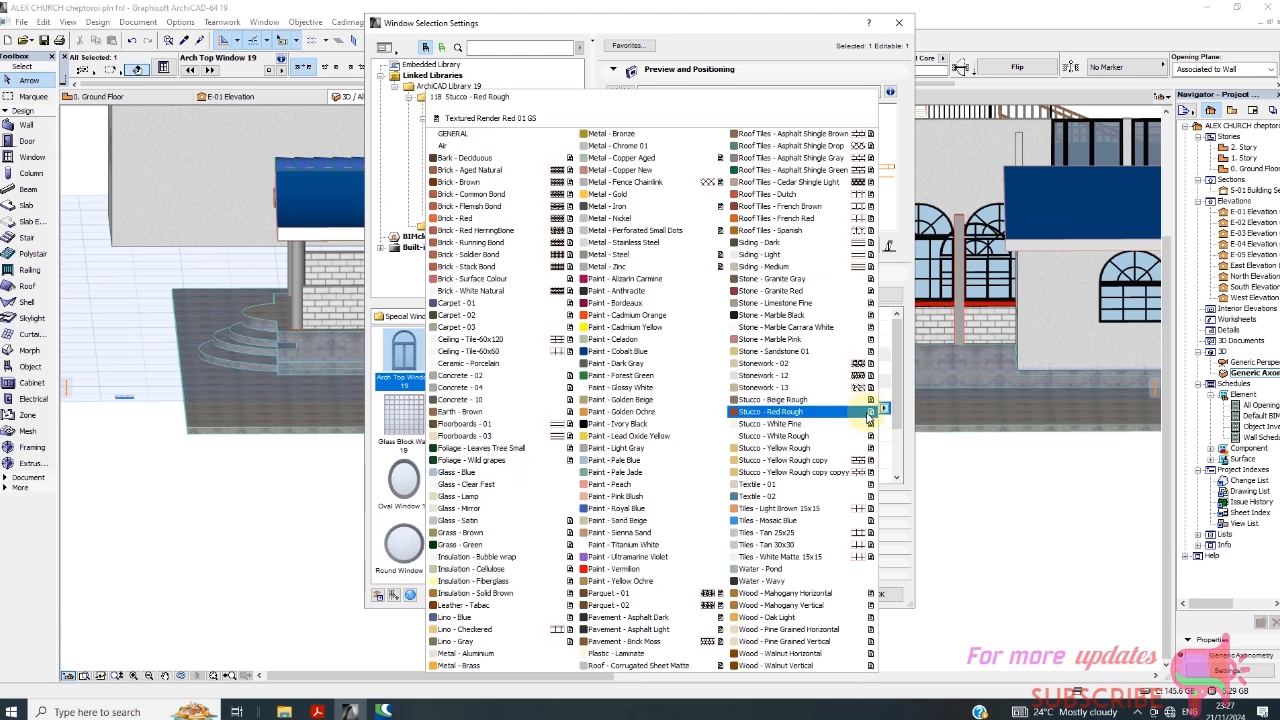
{"action": "left_click", "coordinate": [657, 425]}
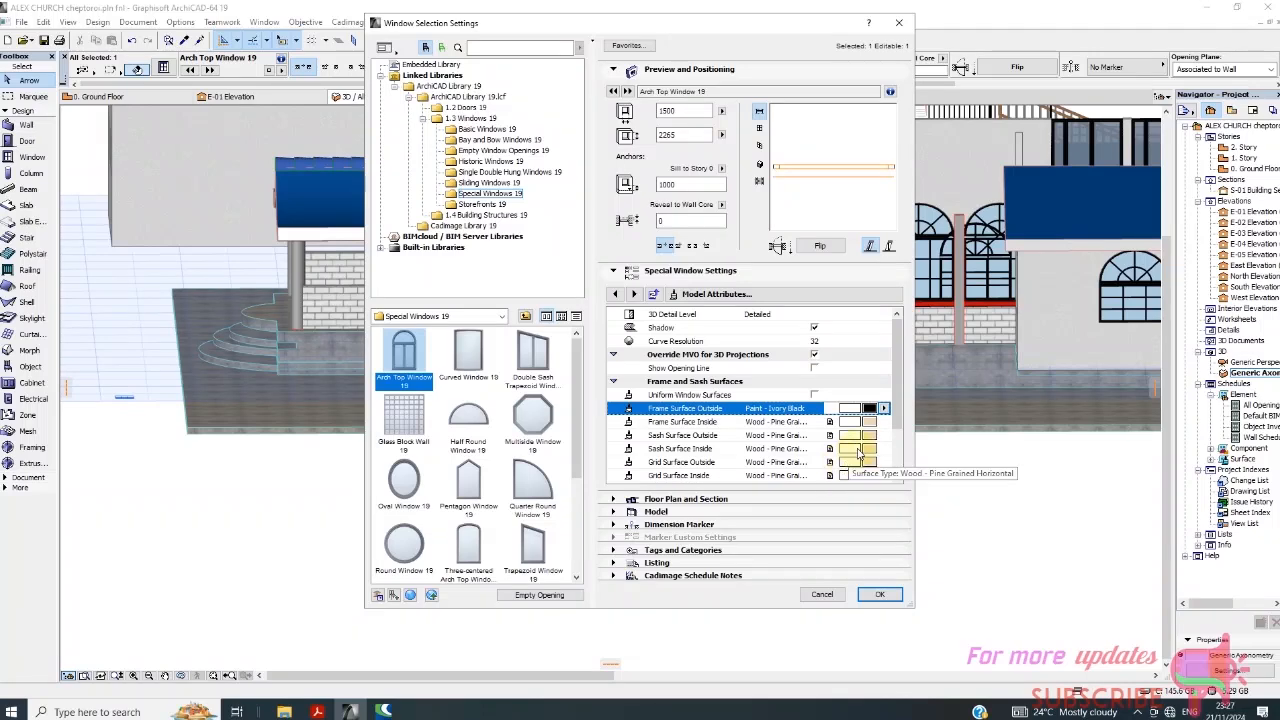
{"action": "left_click", "coordinate": [869, 422]}
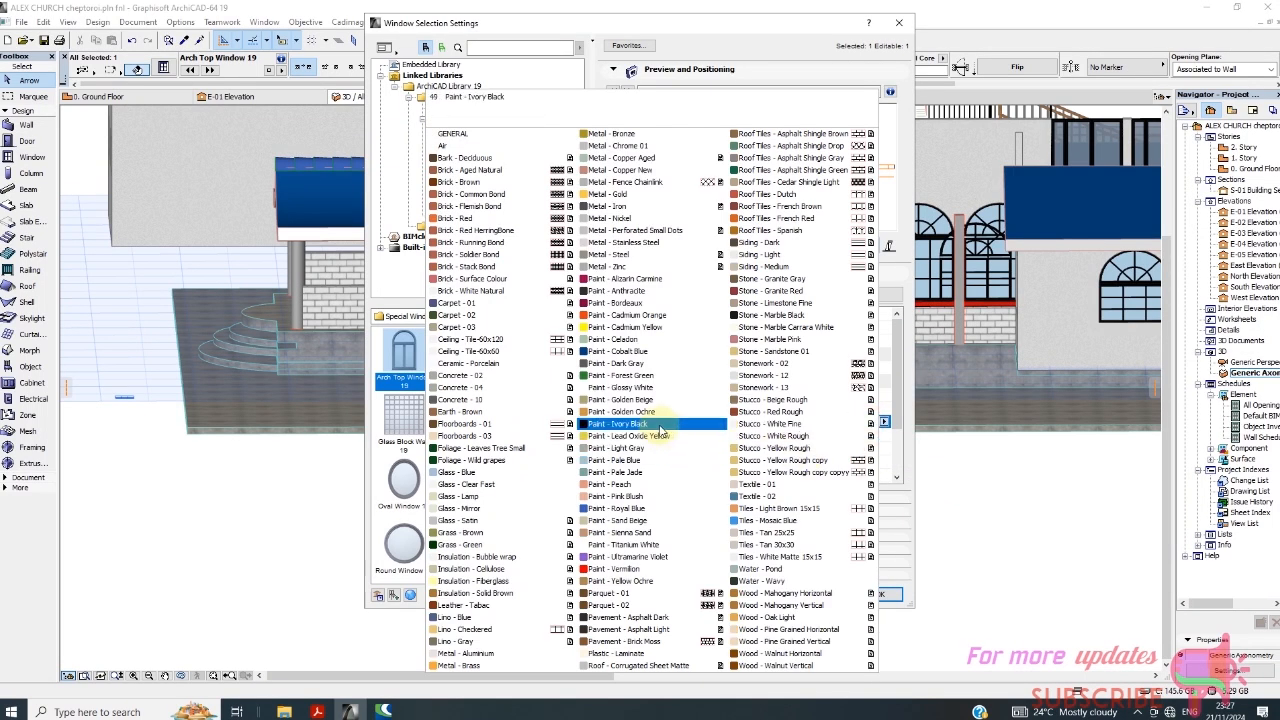
{"action": "left_click", "coordinate": [658, 450]}
{"action": "left_click", "coordinate": [869, 435]}
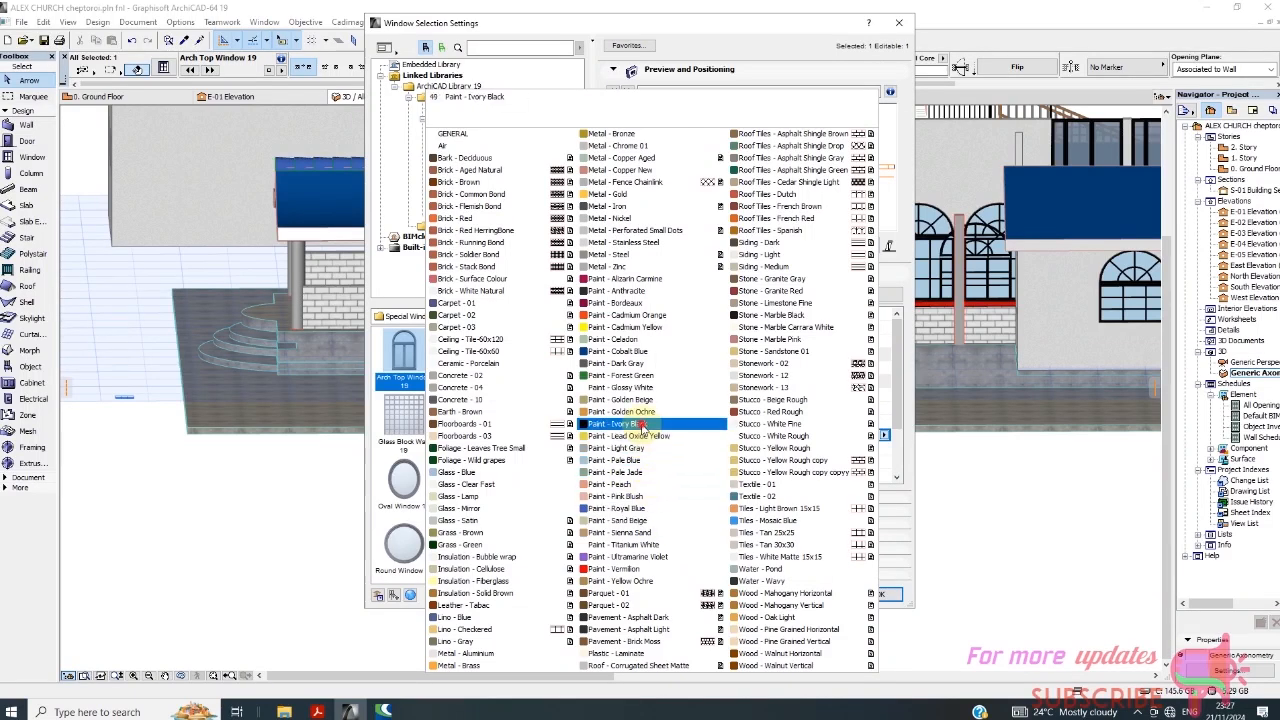
{"action": "left_click", "coordinate": [647, 426]}
{"action": "left_click", "coordinate": [868, 448]}
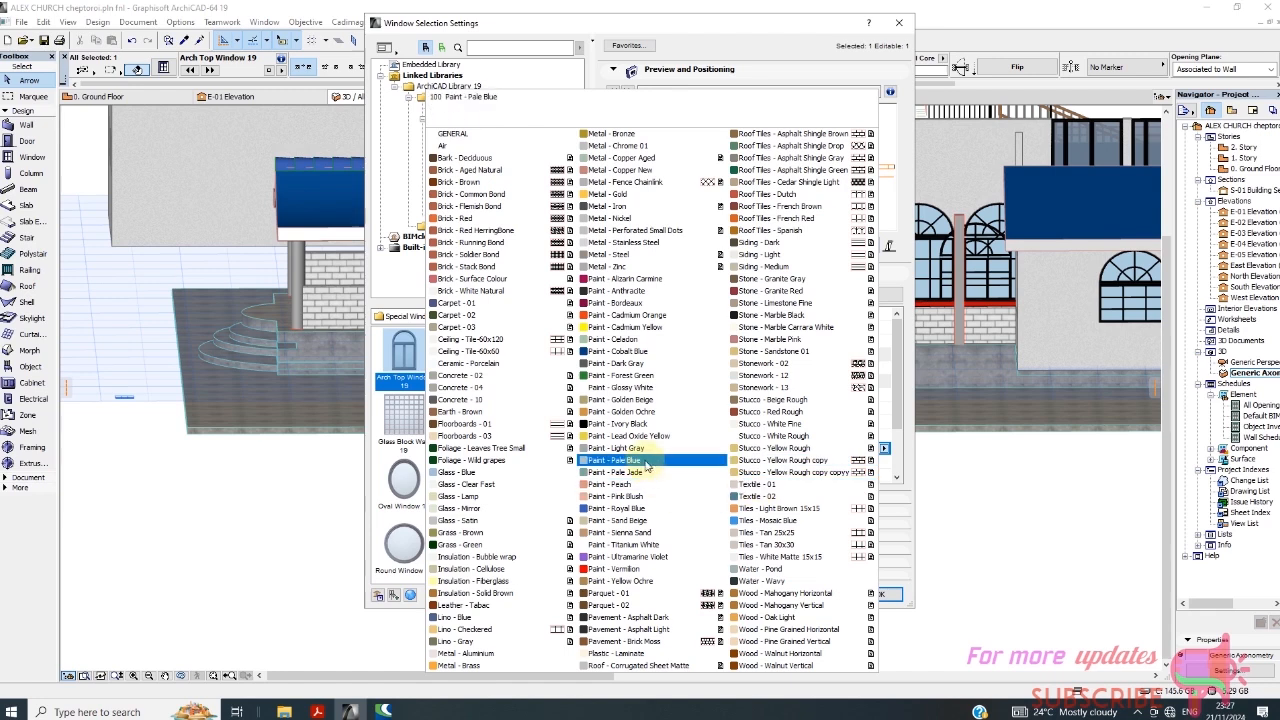
{"action": "left_click", "coordinate": [615, 423]}
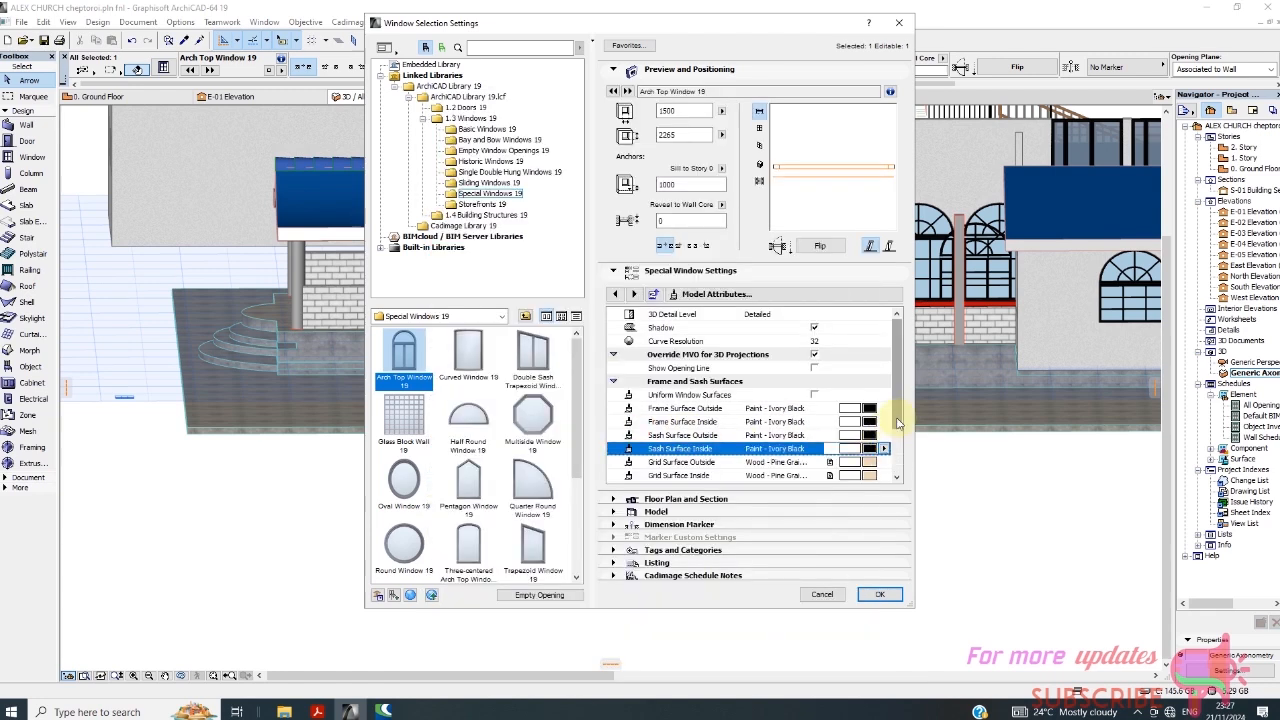
Set the window's outside and inside grid surfaces to Paint - Ivory Black and apply the settings.
{"action": "scroll", "coordinate": [878, 445], "scroll_direction": "down", "scroll_amount": 2}
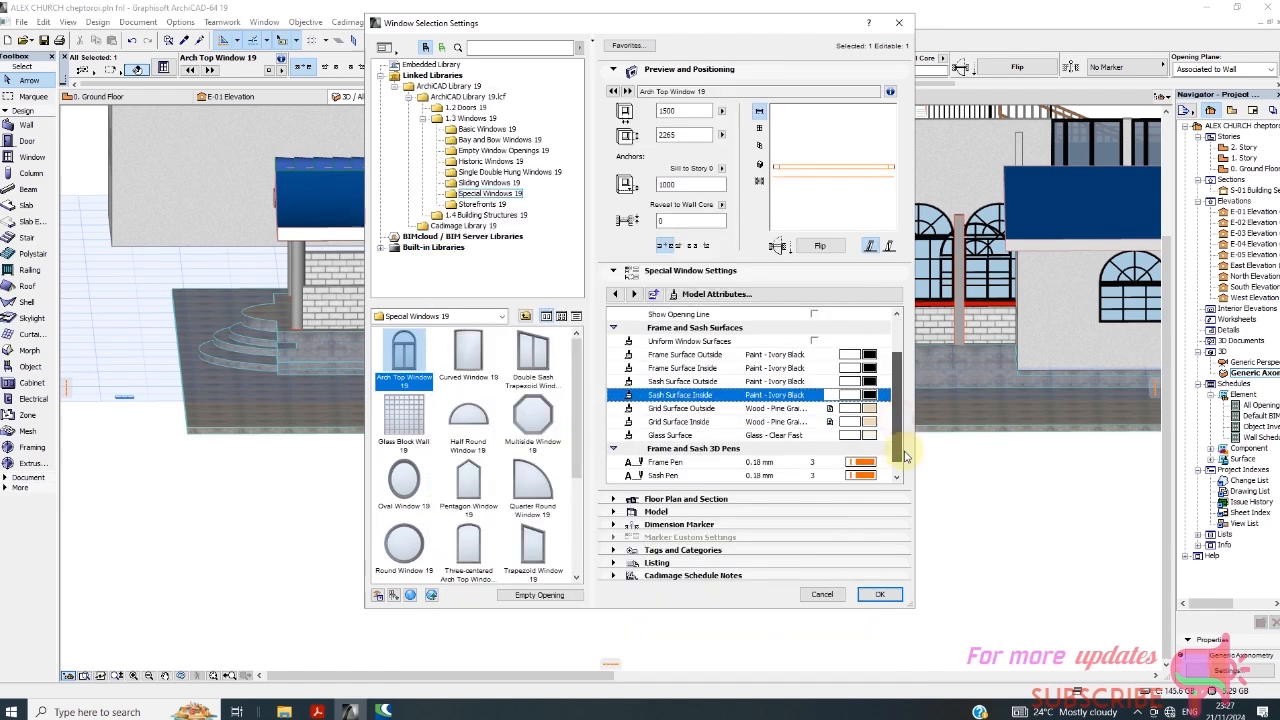
{"action": "left_click", "coordinate": [870, 409]}
{"action": "left_click", "coordinate": [615, 426]}
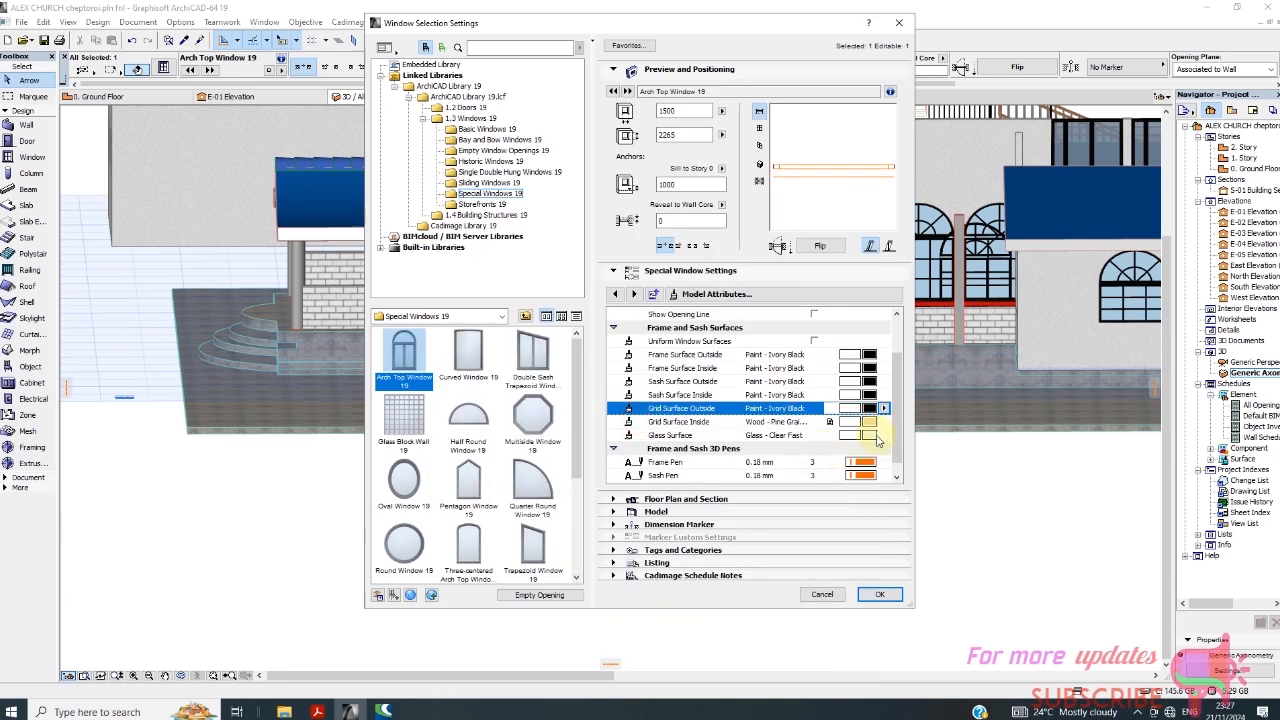
{"action": "left_click", "coordinate": [872, 428]}
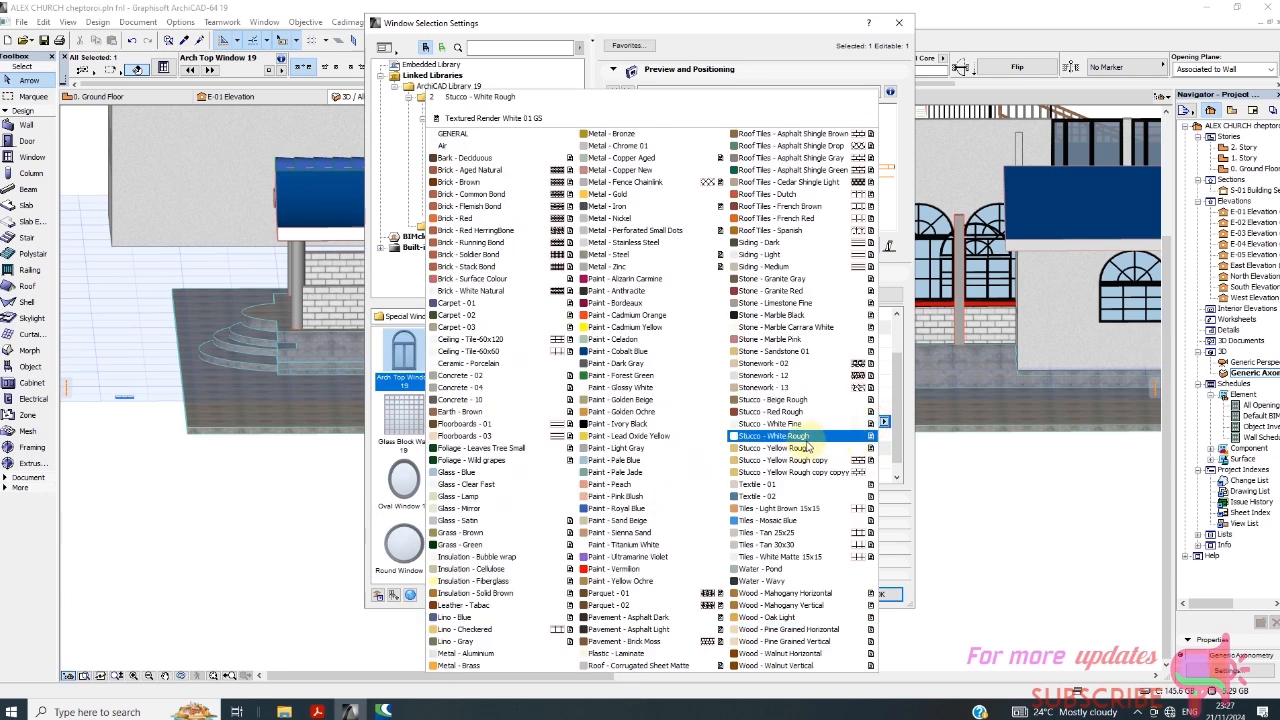
{"action": "left_click", "coordinate": [638, 426]}
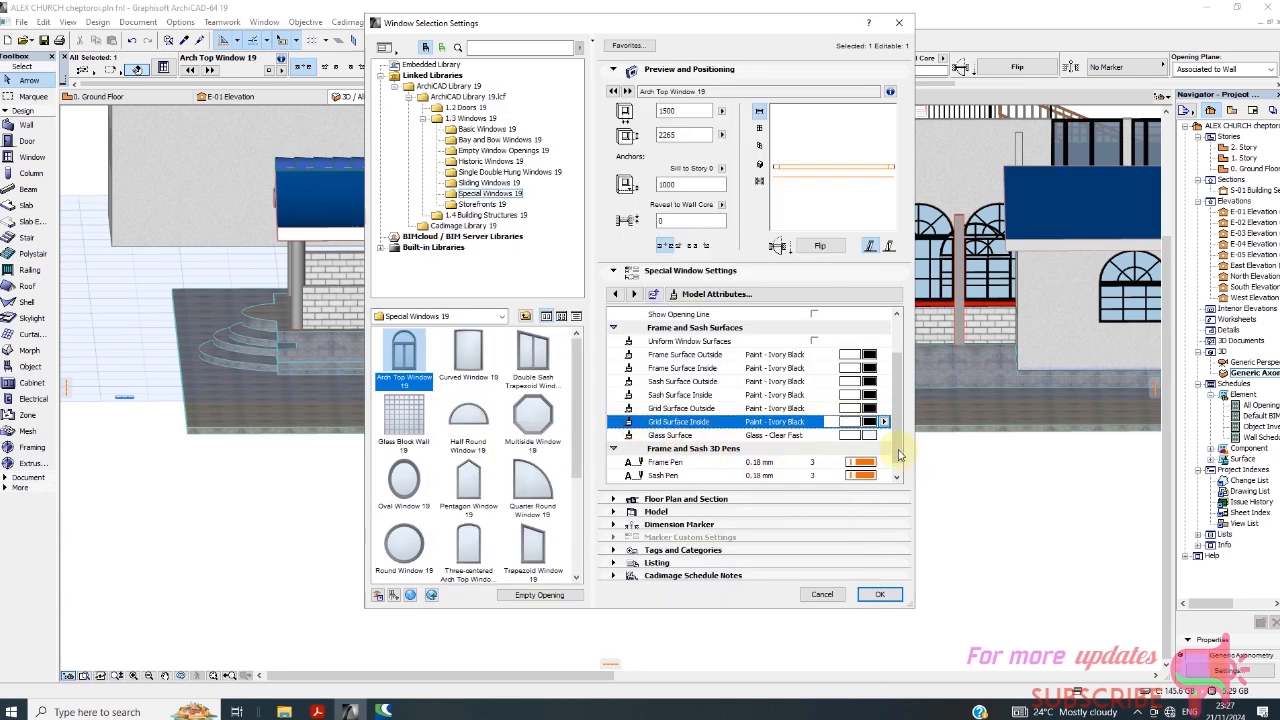
{"action": "left_click", "coordinate": [880, 595]}
Compare the new arch top window's frame, grid and glass surfaces with the neighbouring arched windows in the 3D view.
{"action": "scroll", "coordinate": [590, 492], "scroll_direction": "up", "scroll_amount": 2}
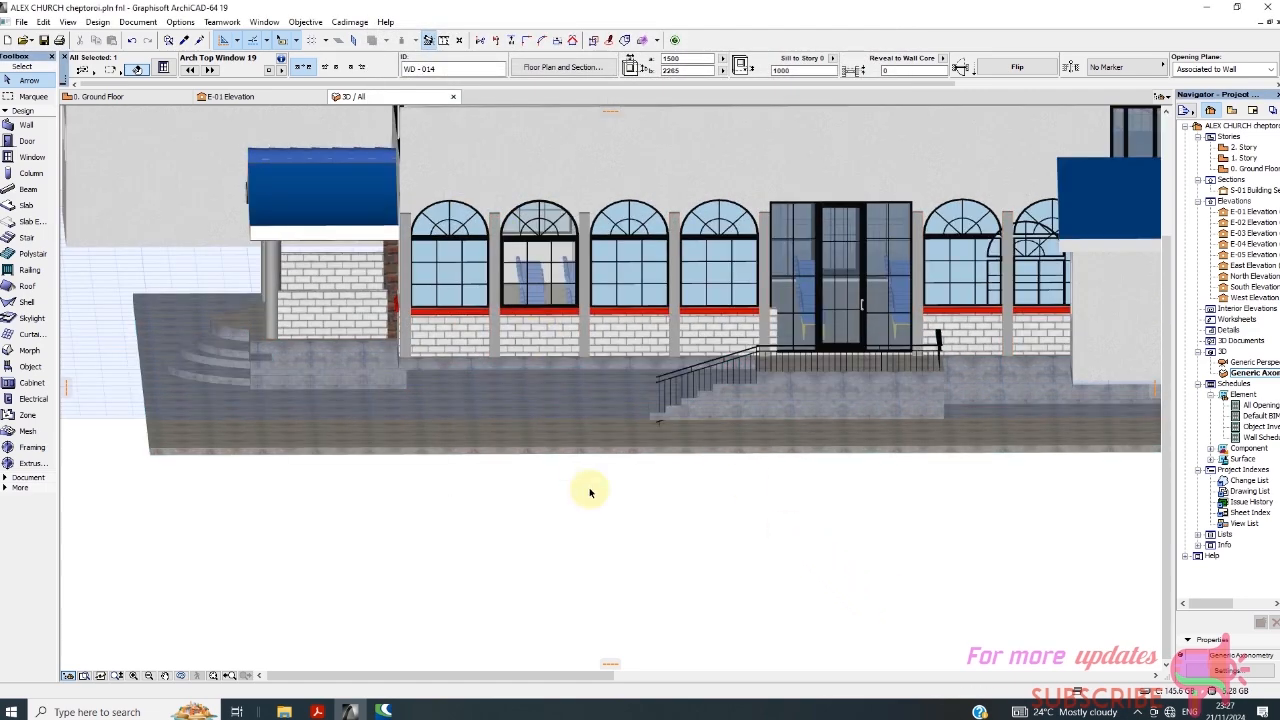
{"action": "left_click", "coordinate": [601, 527]}
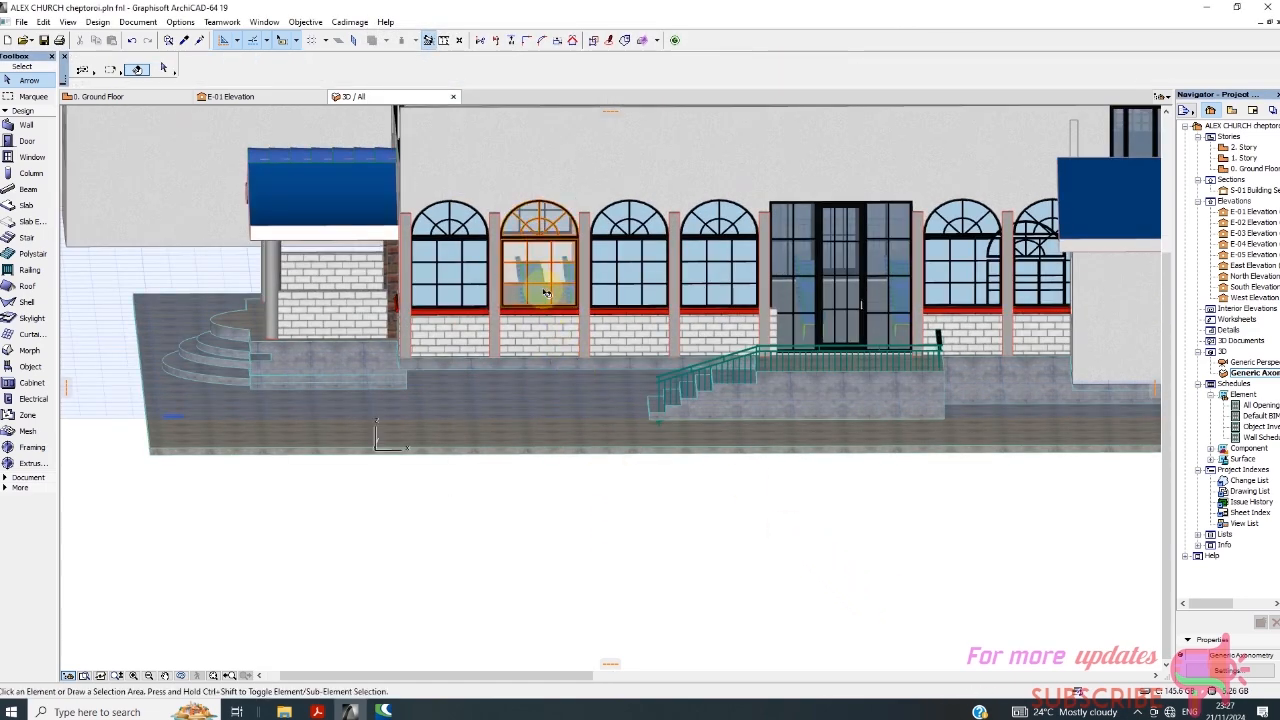
{"action": "scroll", "coordinate": [545, 293], "scroll_direction": "up", "scroll_amount": 3}
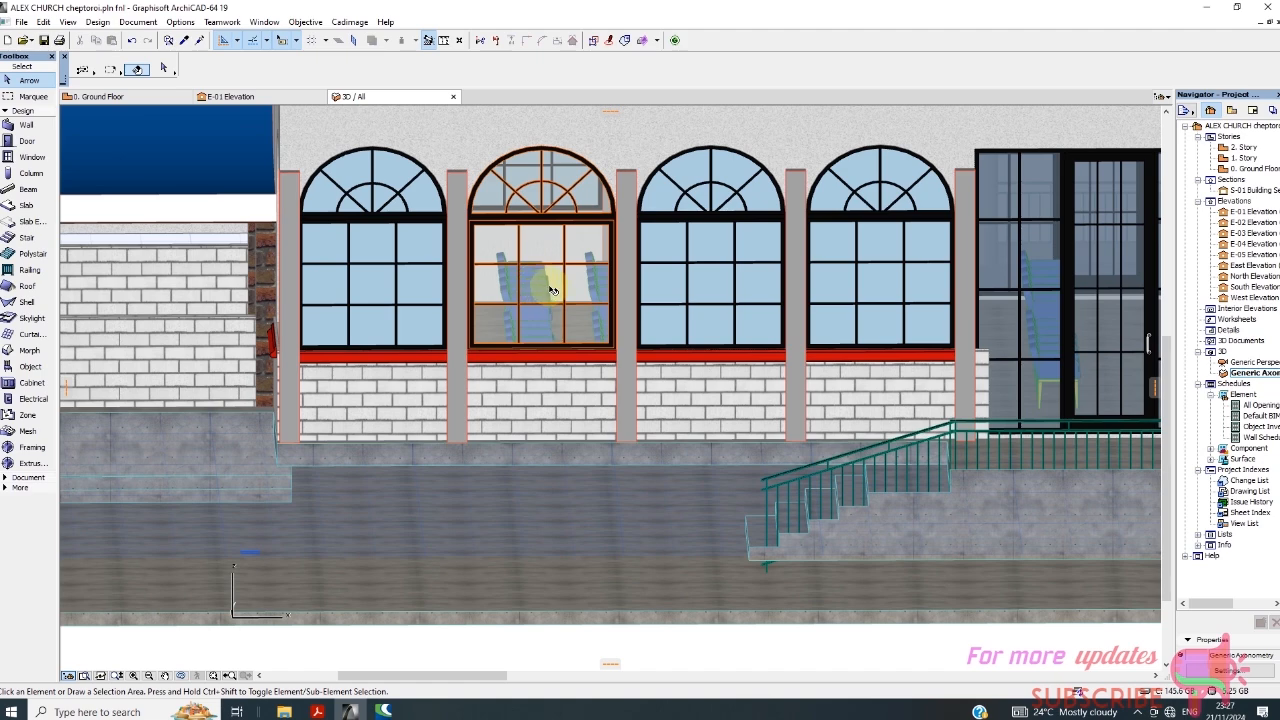
{"action": "scroll", "coordinate": [558, 198], "scroll_direction": "up", "scroll_amount": 3}
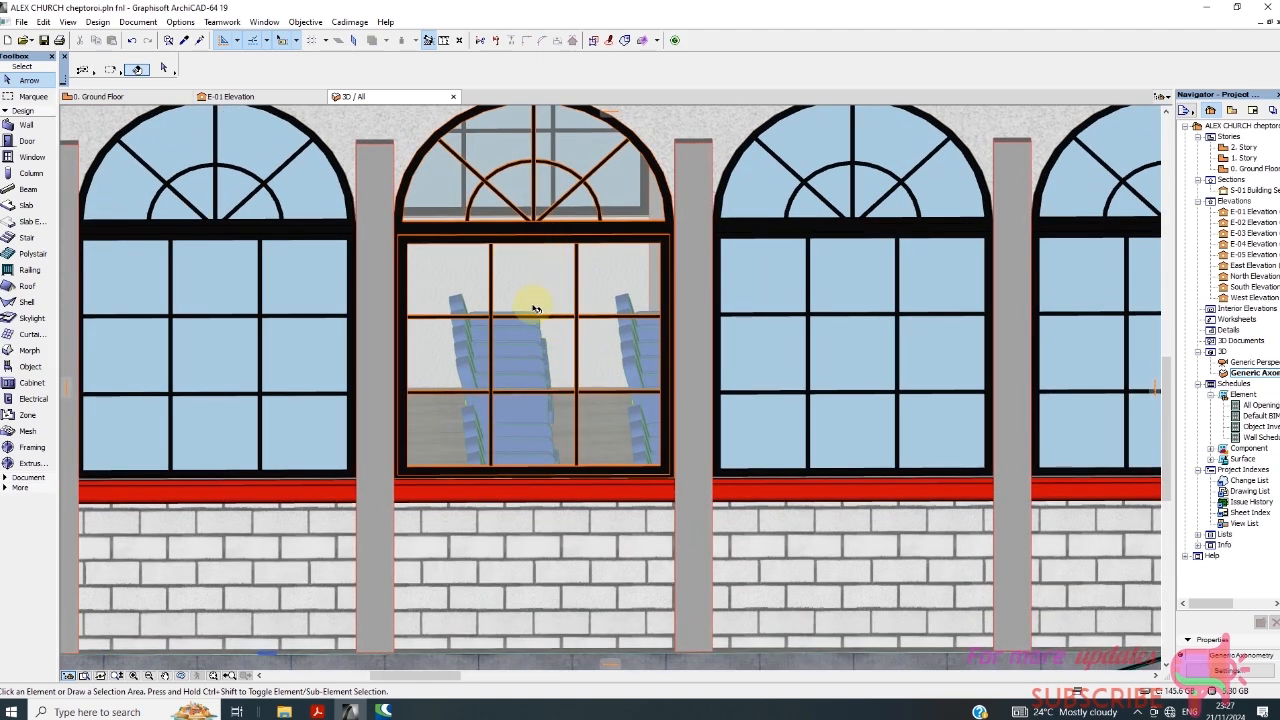
{"action": "scroll", "coordinate": [535, 308], "scroll_direction": "down", "scroll_amount": 1}
{"action": "scroll", "coordinate": [541, 316], "scroll_direction": "down", "scroll_amount": 2}
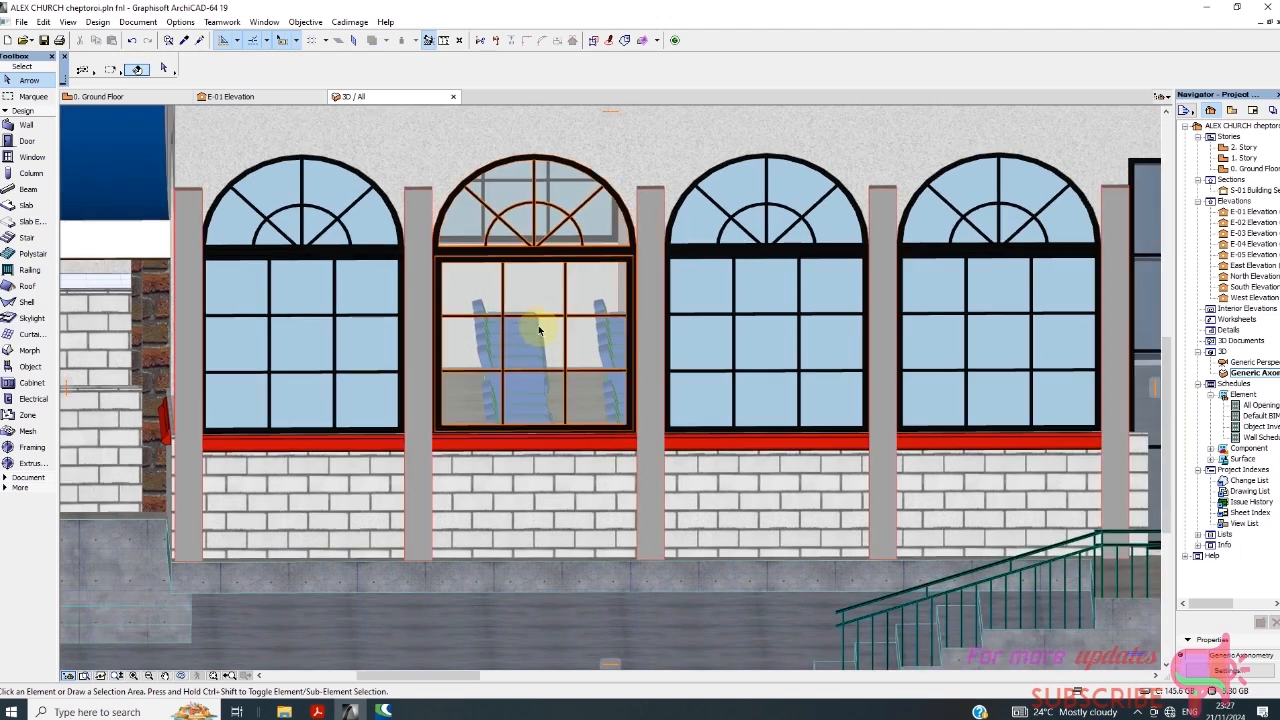
{"action": "scroll", "coordinate": [540, 255], "scroll_direction": "up", "scroll_amount": 2}
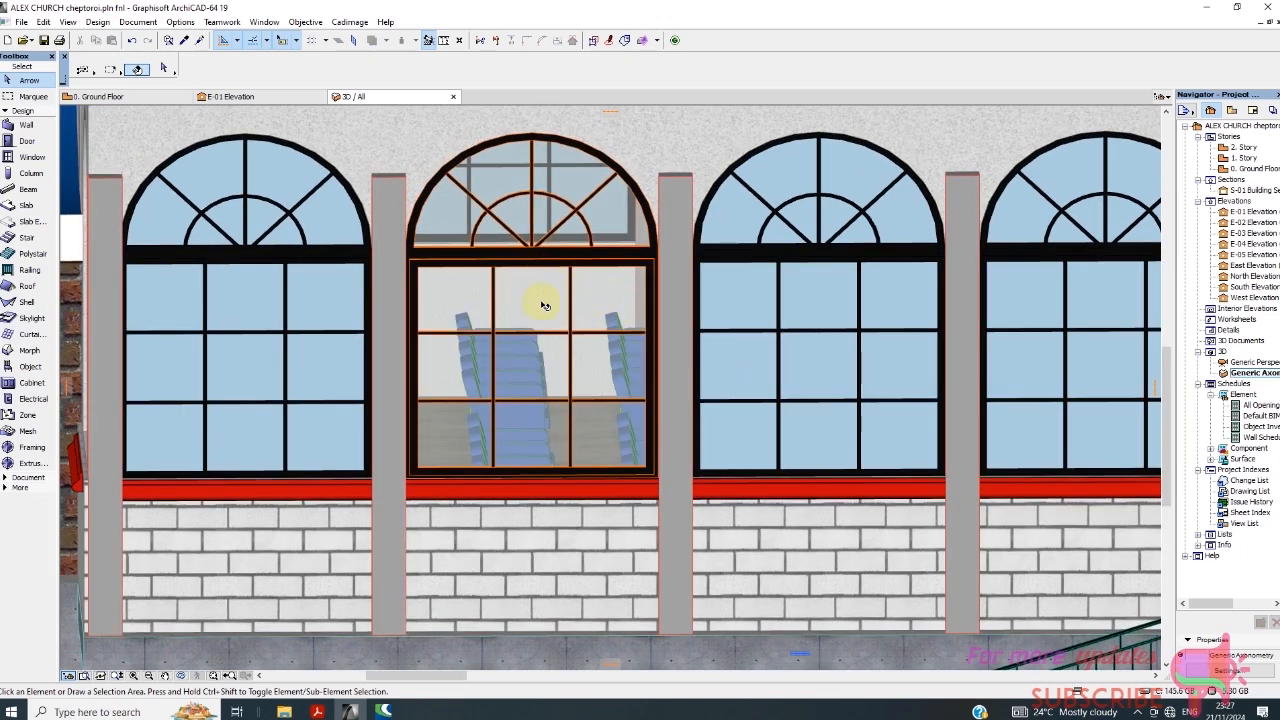
{"action": "scroll", "coordinate": [543, 304], "scroll_direction": "down", "scroll_amount": 2}
{"action": "left_click", "coordinate": [557, 264]}
{"action": "scroll", "coordinate": [538, 254], "scroll_direction": "down", "scroll_amount": 2}
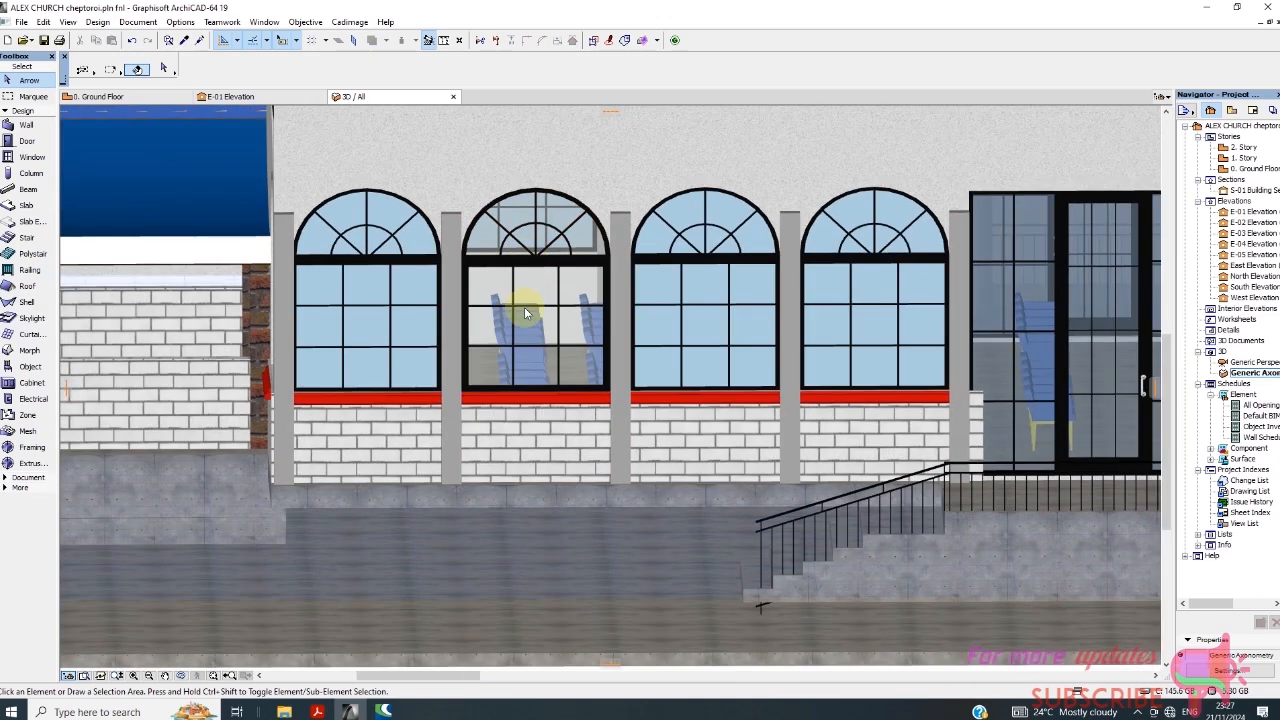
Set the new arch top window's glass surface to Paint - Pale Blue and apply the change.
{"action": "left_click", "coordinate": [538, 300]}
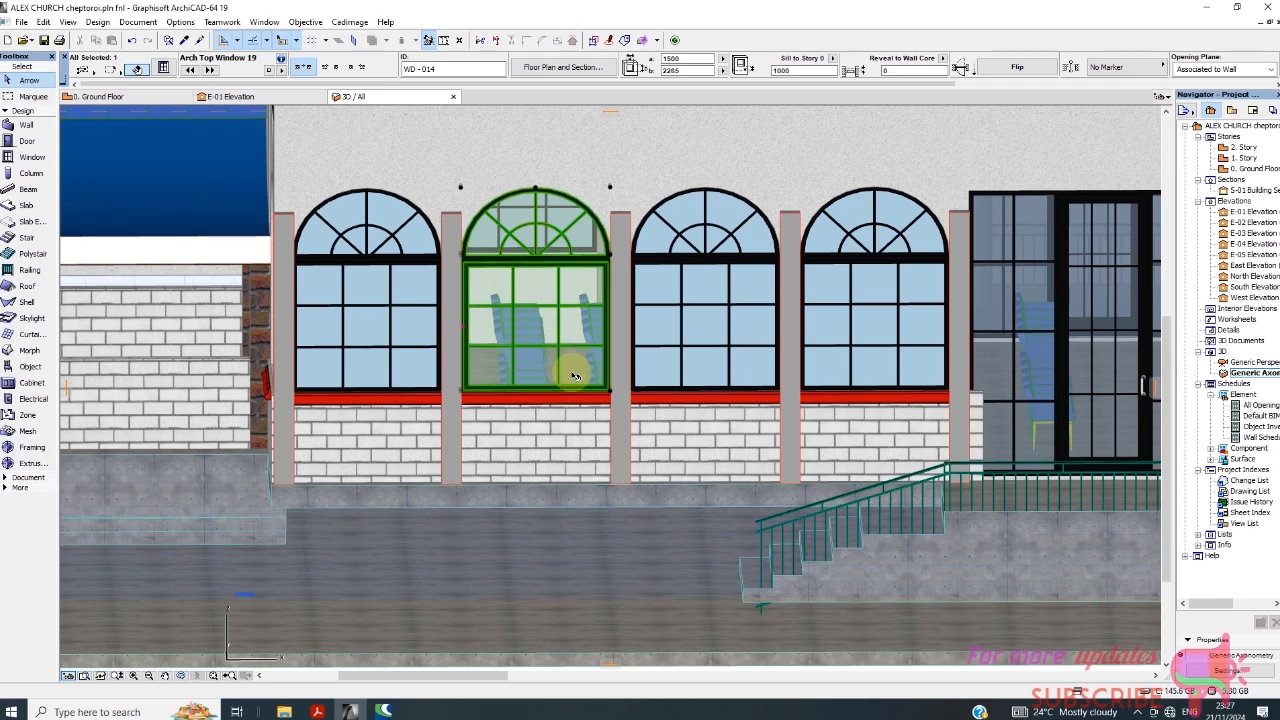
{"action": "scroll", "coordinate": [572, 360], "scroll_direction": "down", "scroll_amount": 2}
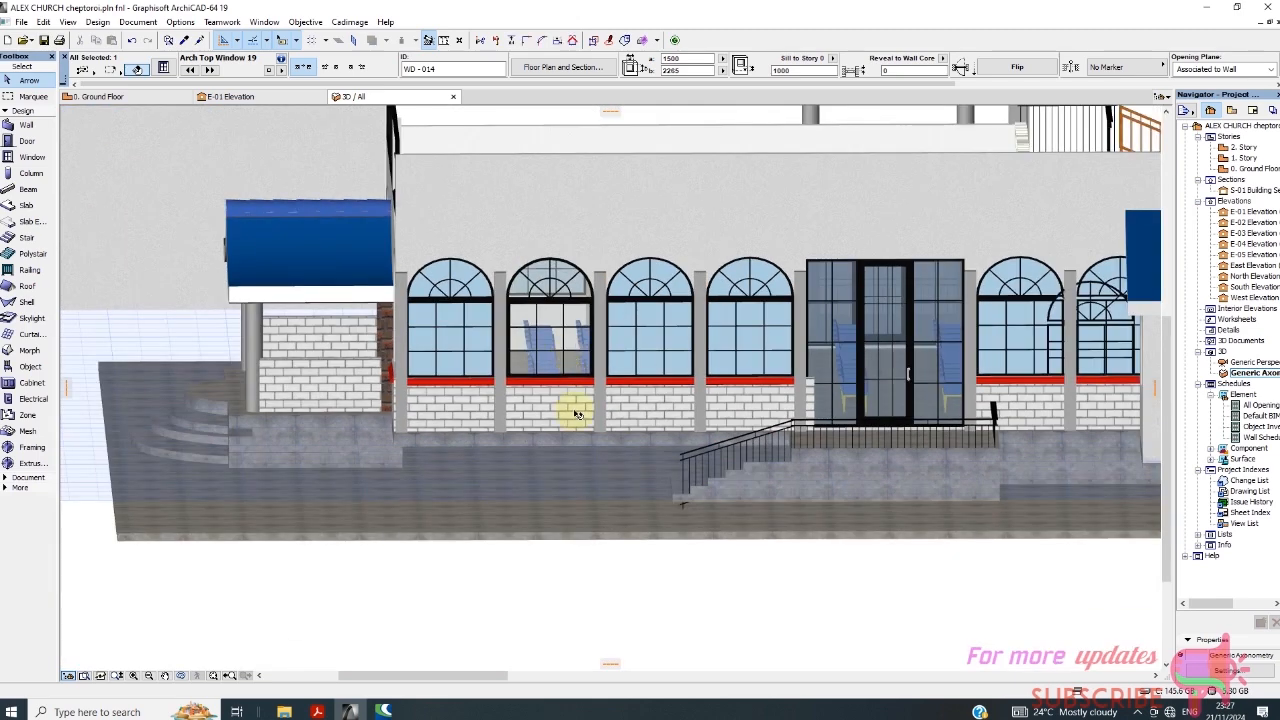
{"action": "right_click", "coordinate": [672, 604]}
{"action": "left_click", "coordinate": [729, 316]}
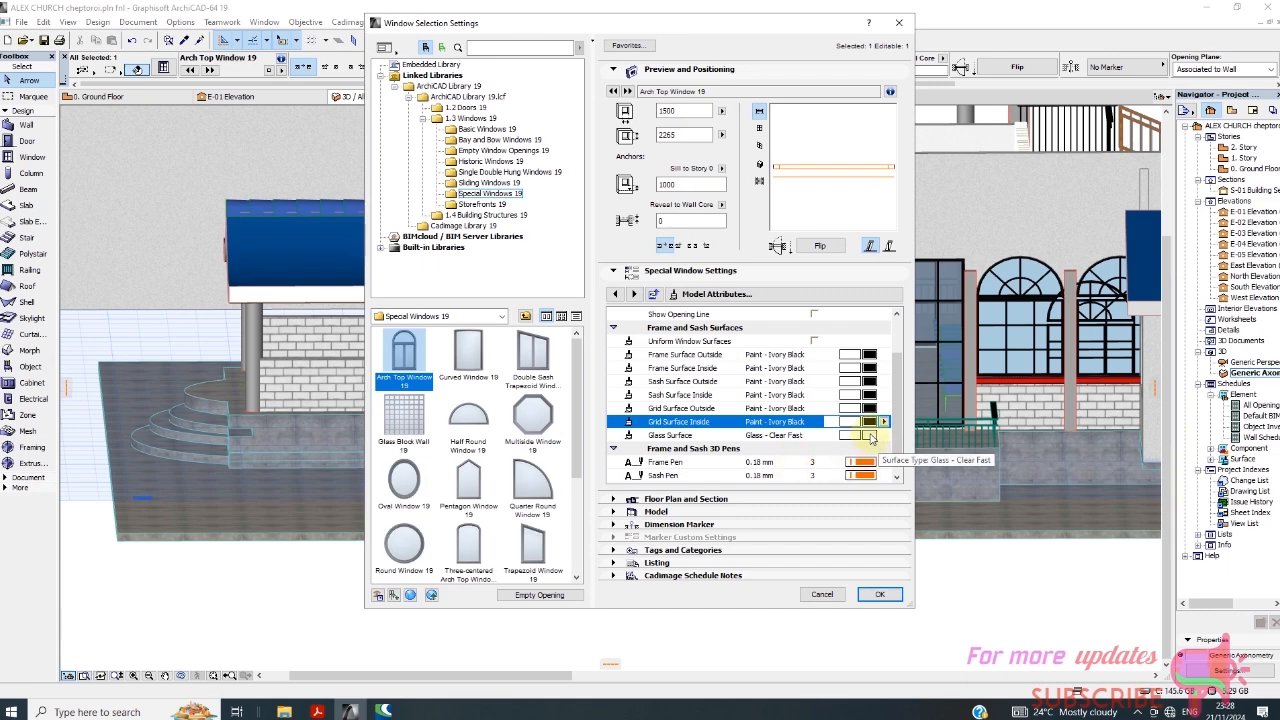
{"action": "left_click", "coordinate": [871, 436]}
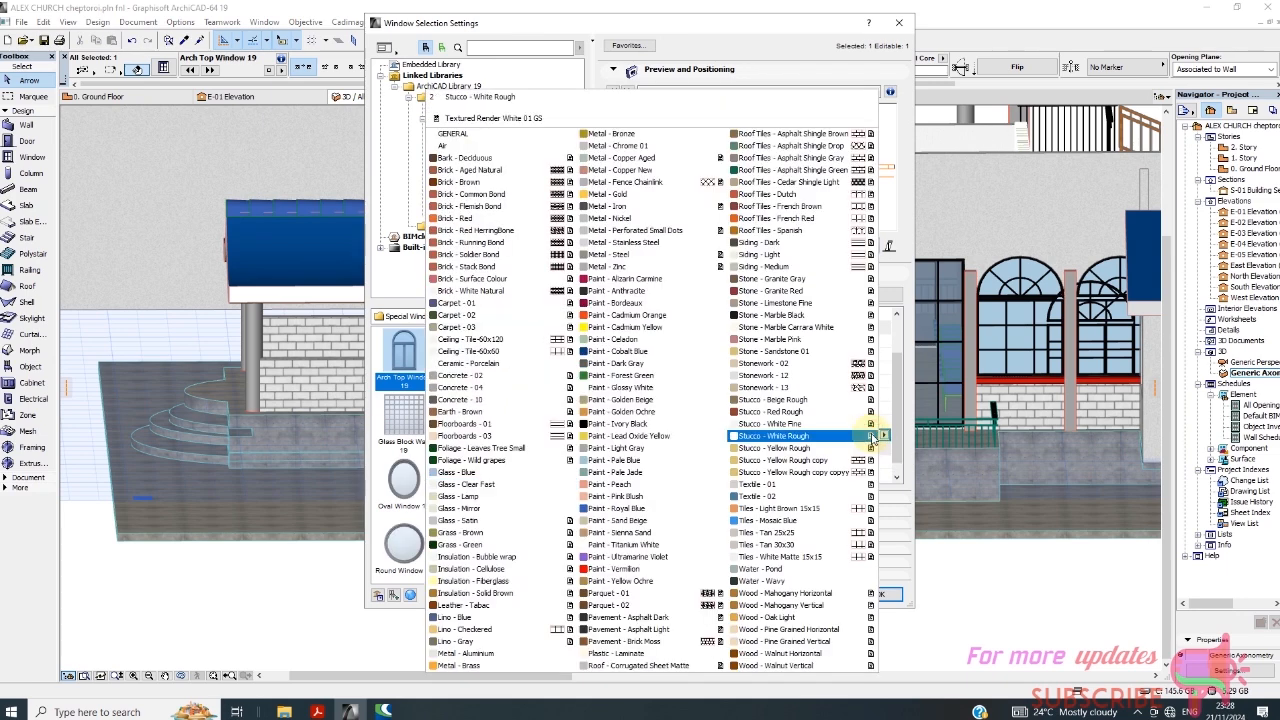
{"action": "left_click", "coordinate": [651, 463]}
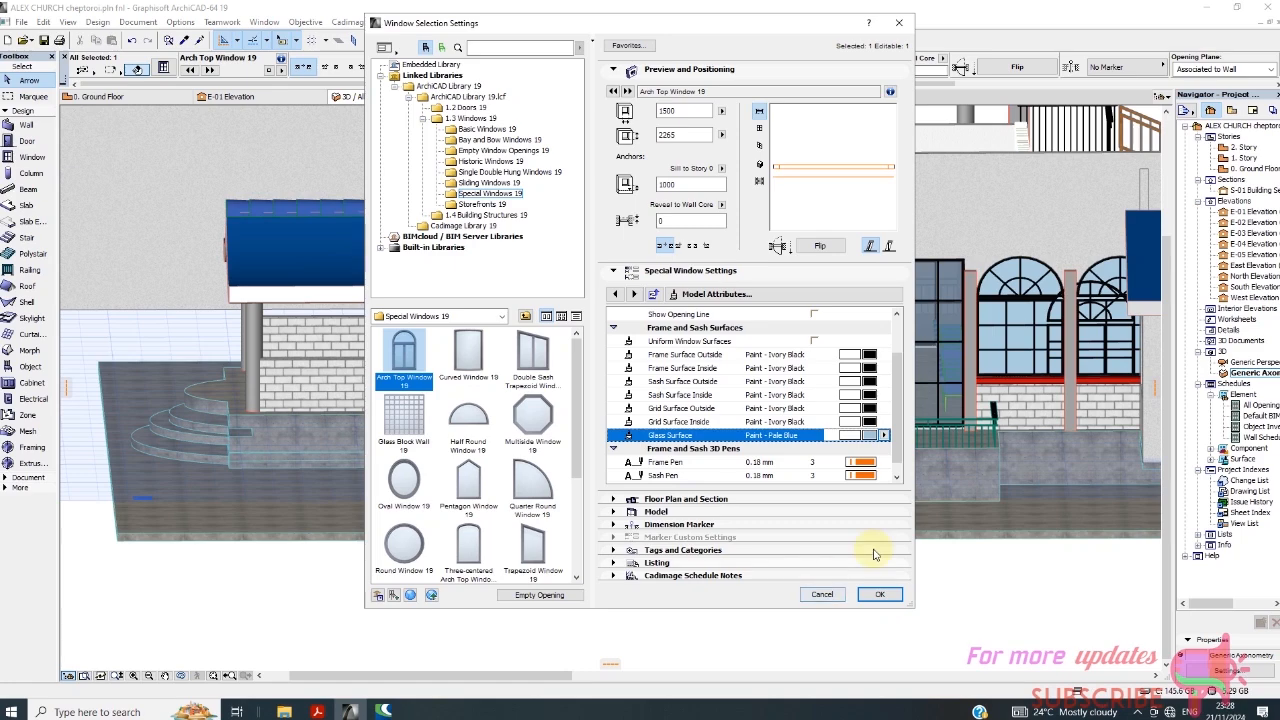
{"action": "scroll", "coordinate": [779, 456], "scroll_direction": "down", "scroll_amount": 1}
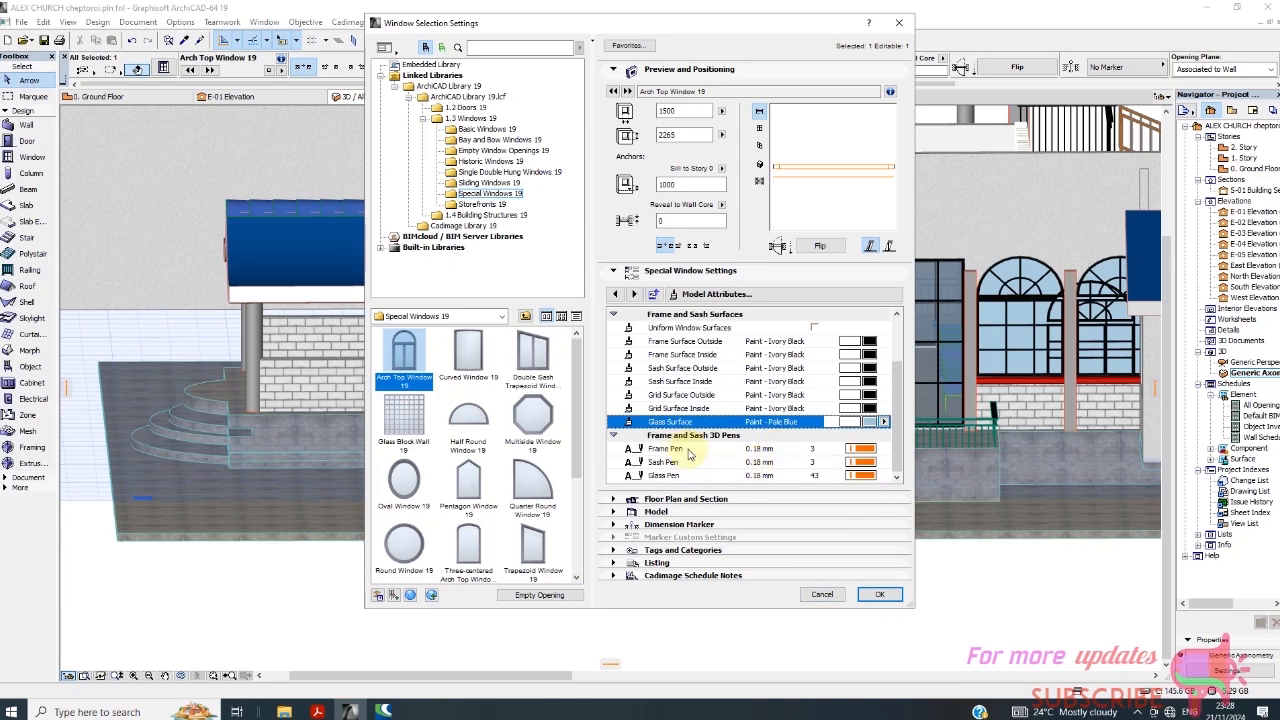
{"action": "left_click", "coordinate": [878, 594]}
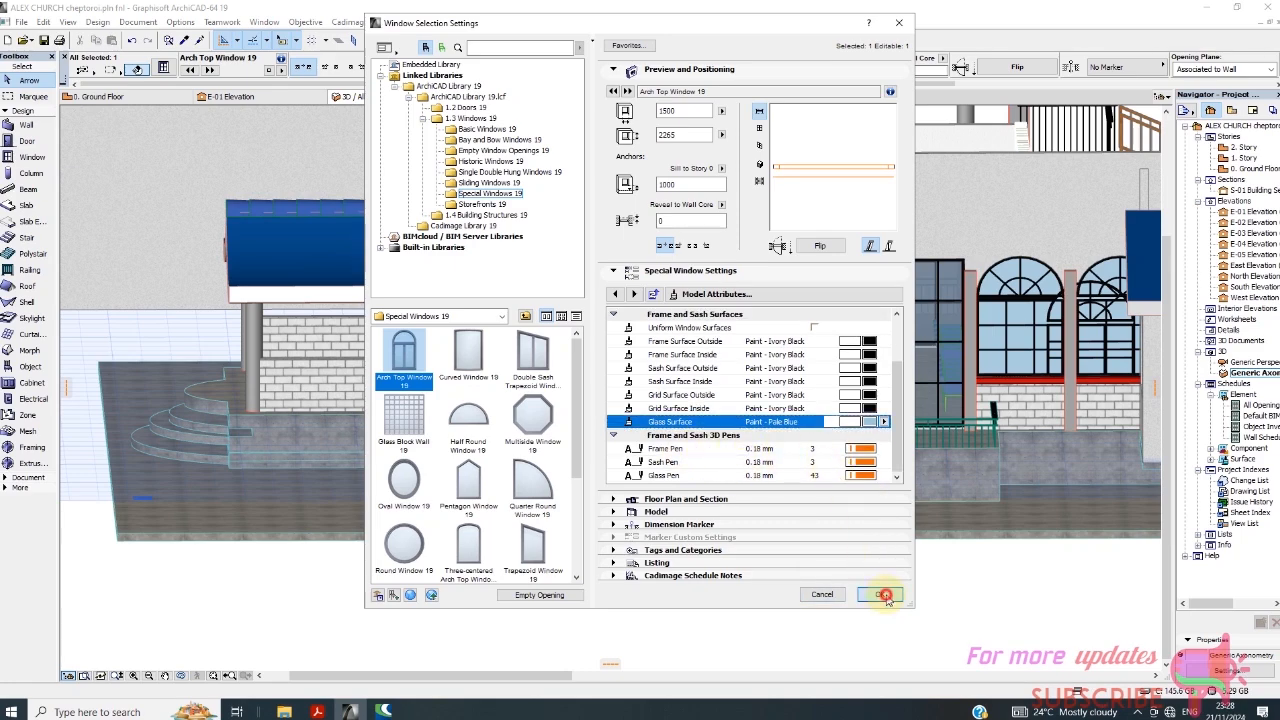
{"action": "left_click", "coordinate": [811, 606]}
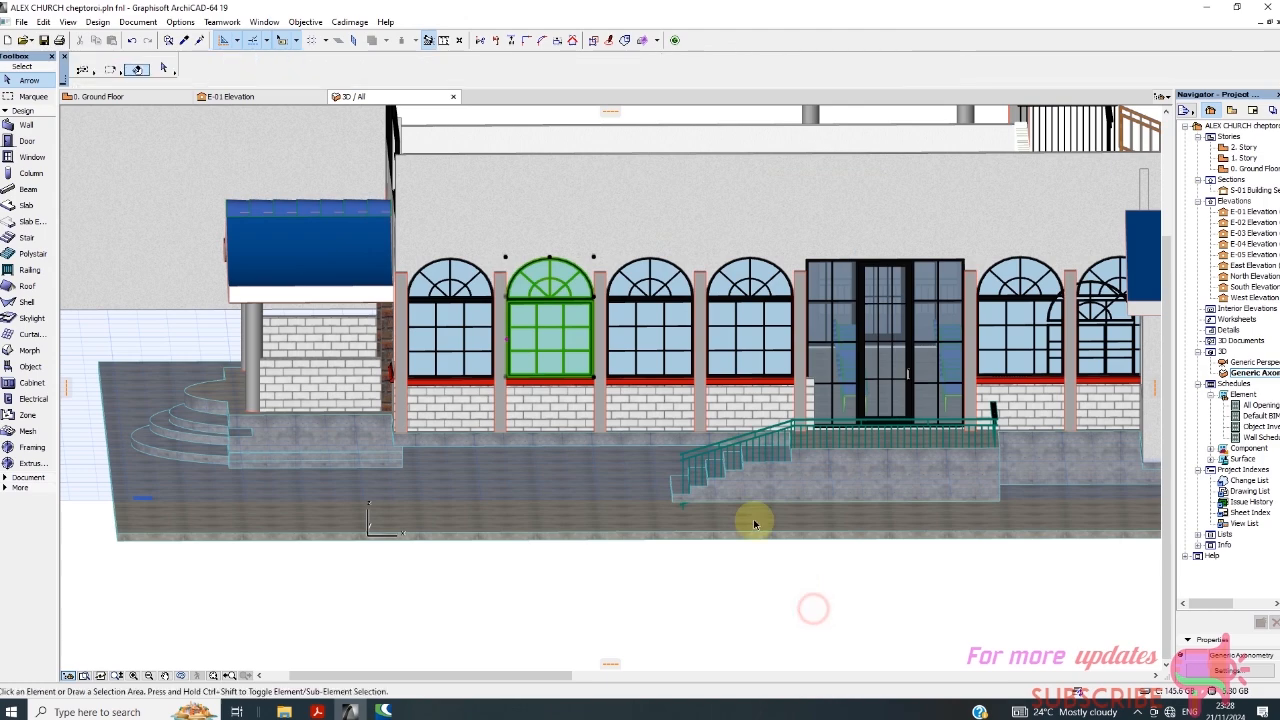
Check the new arch top window's glass colour and line colour against the neighbouring windows in the 3D view.
{"action": "scroll", "coordinate": [530, 333], "scroll_direction": "up", "scroll_amount": 3}
{"action": "scroll", "coordinate": [530, 333], "scroll_direction": "up", "scroll_amount": 2}
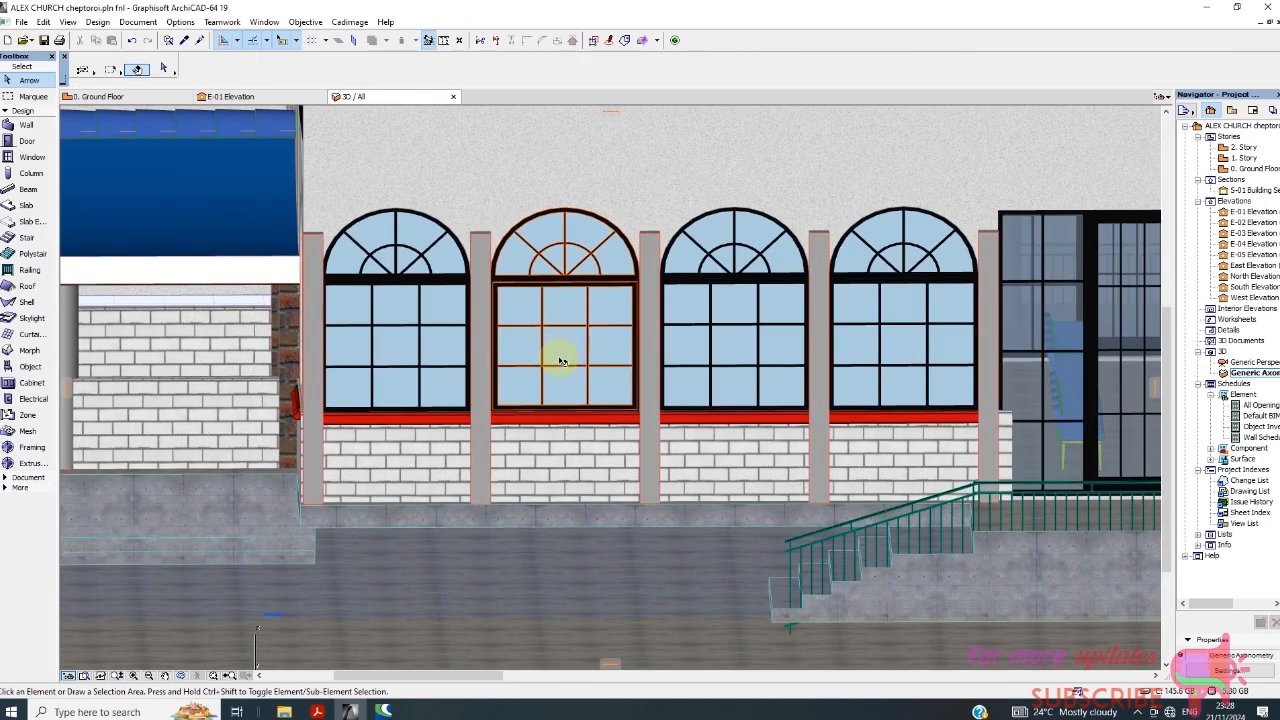
{"action": "scroll", "coordinate": [513, 305], "scroll_direction": "down", "scroll_amount": 3}
{"action": "scroll", "coordinate": [548, 307], "scroll_direction": "up", "scroll_amount": 2}
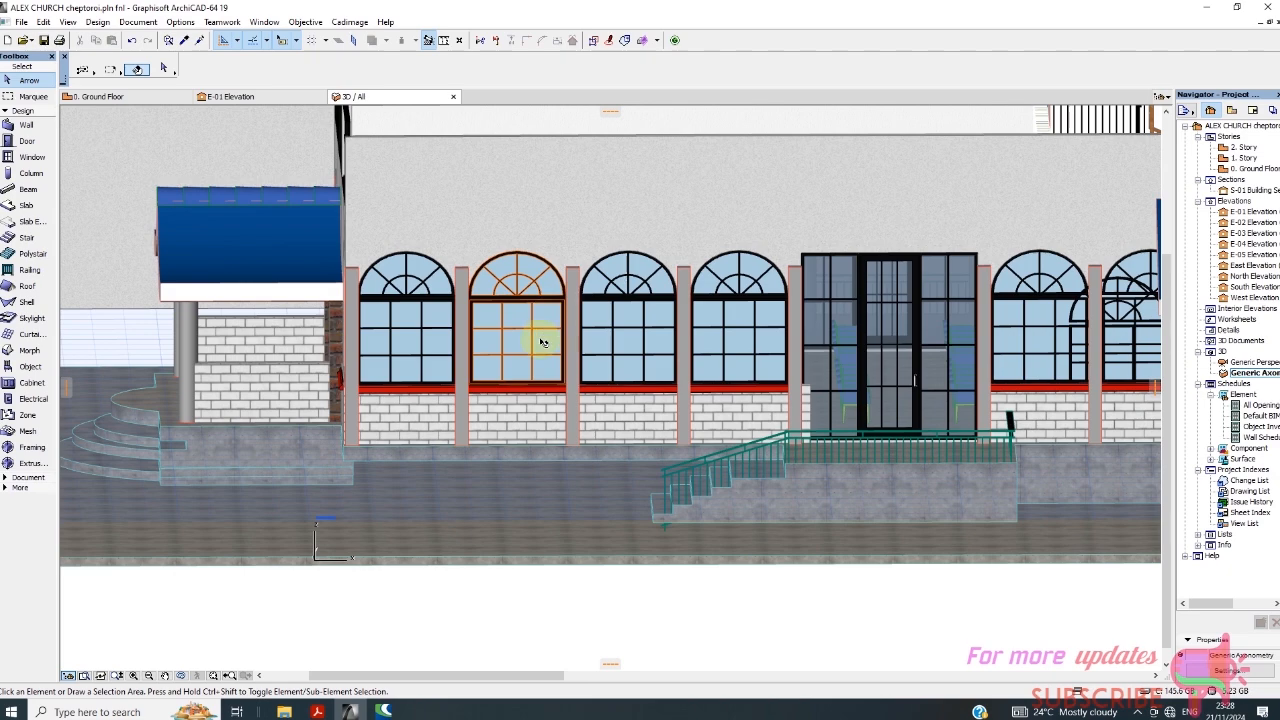
{"action": "scroll", "coordinate": [543, 330], "scroll_direction": "down", "scroll_amount": 2}
{"action": "right_click", "coordinate": [666, 585]}
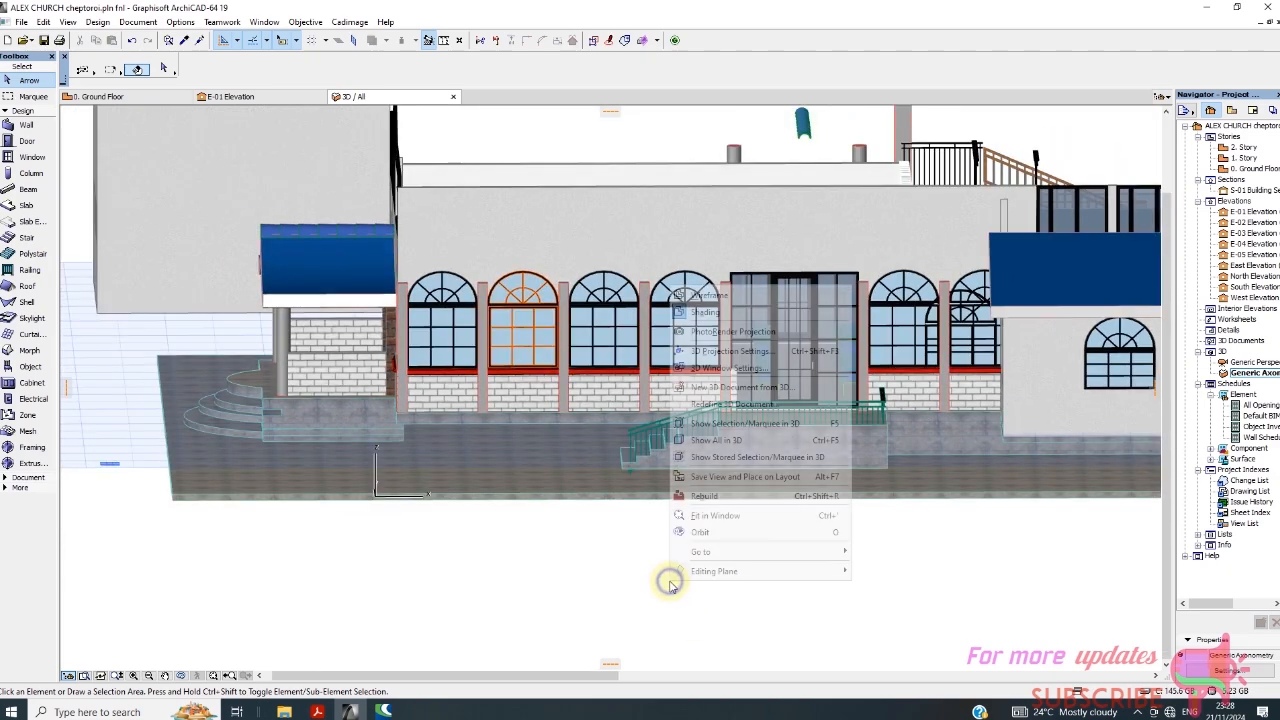
{"action": "left_click", "coordinate": [580, 585]}
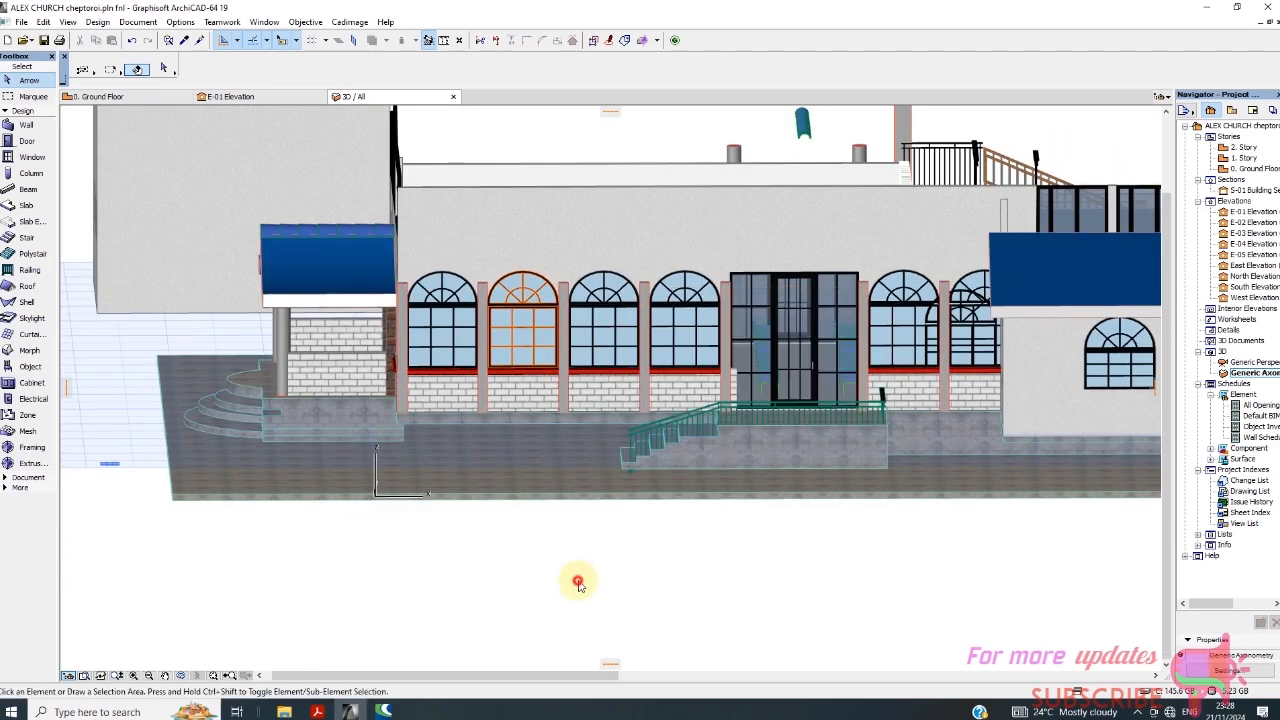
Set the new arch top window's 3D frame pen and sash pen to black pen 41, 0.25 mm.
{"action": "left_click", "coordinate": [538, 364]}
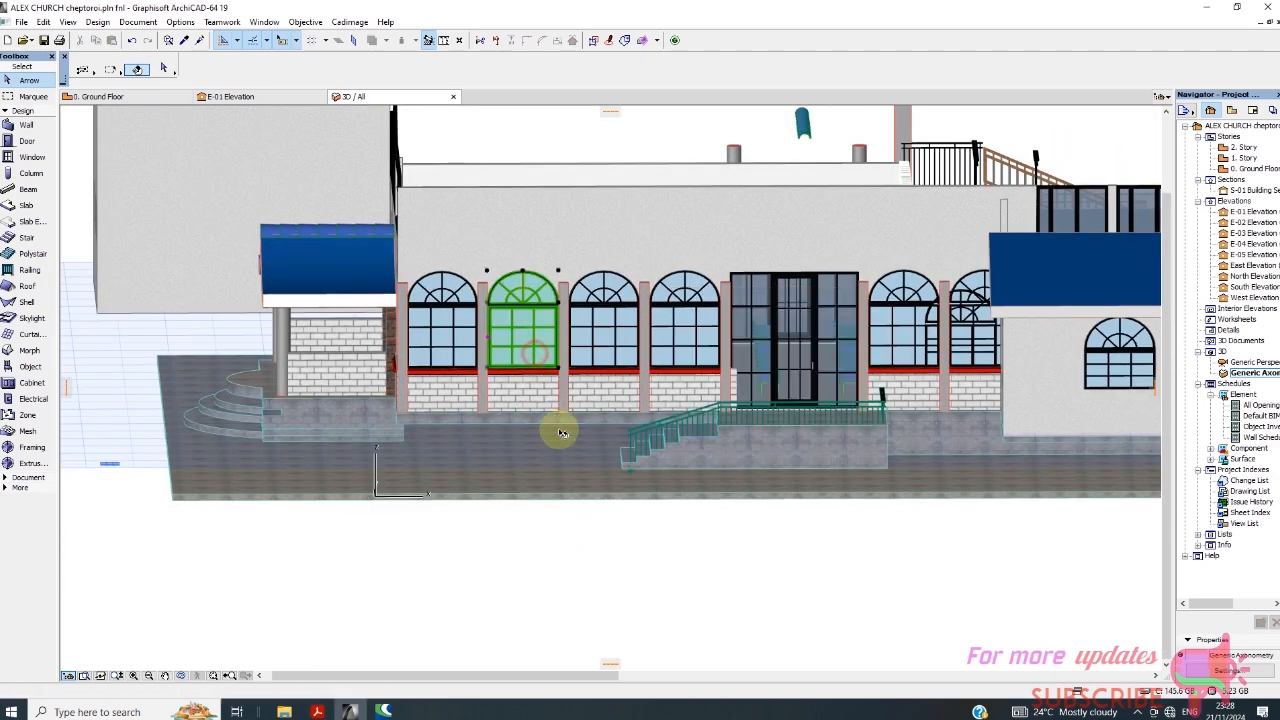
{"action": "right_click", "coordinate": [627, 600]}
{"action": "left_click", "coordinate": [686, 321]}
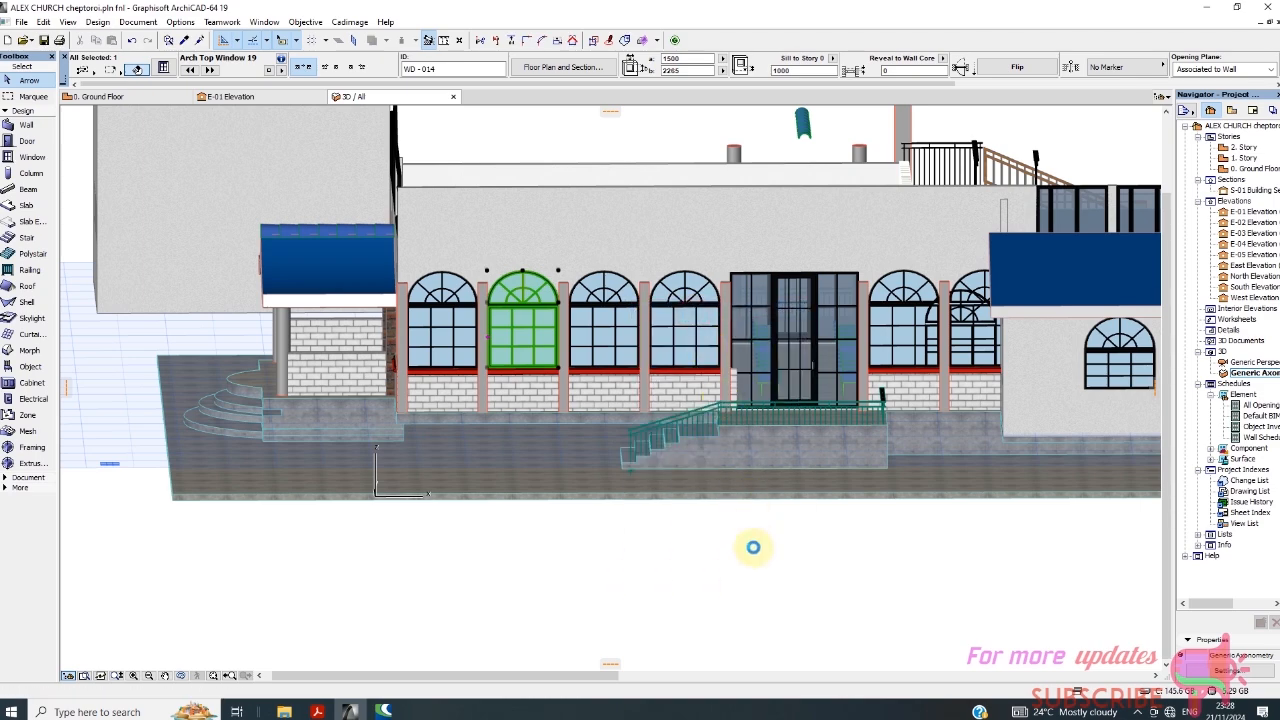
{"action": "left_click", "coordinate": [870, 451]}
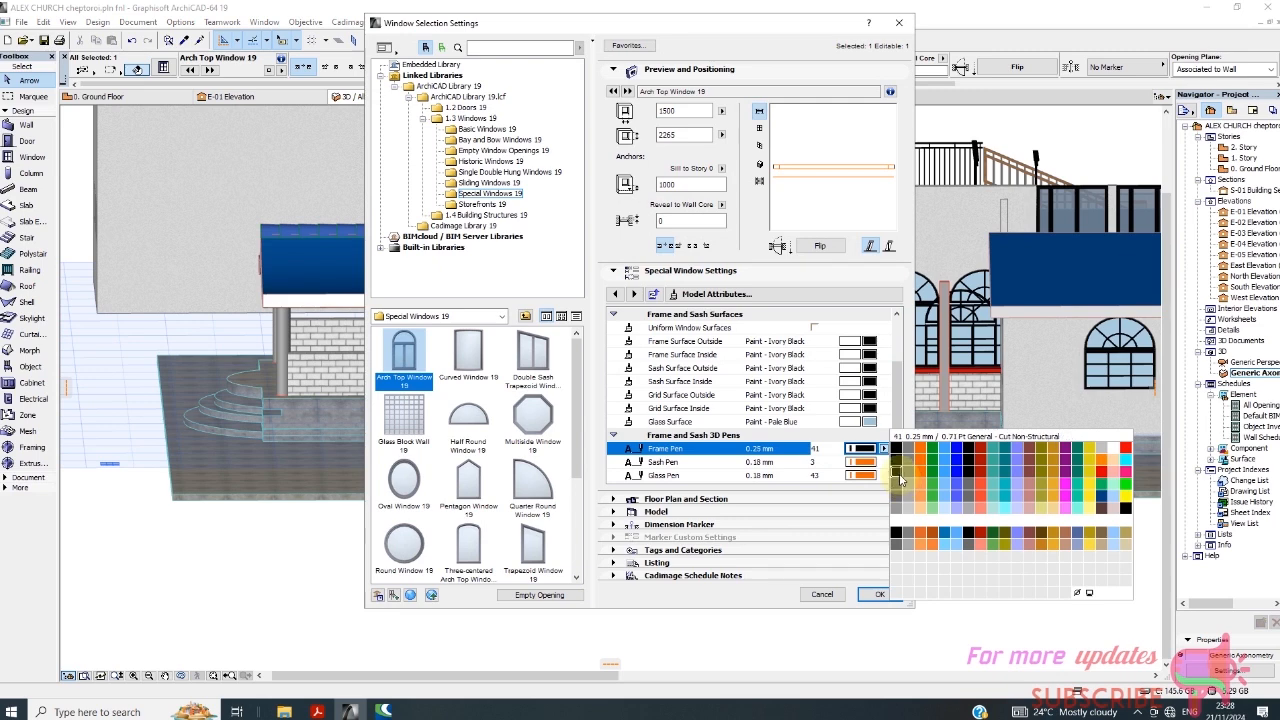
{"action": "left_click", "coordinate": [896, 476]}
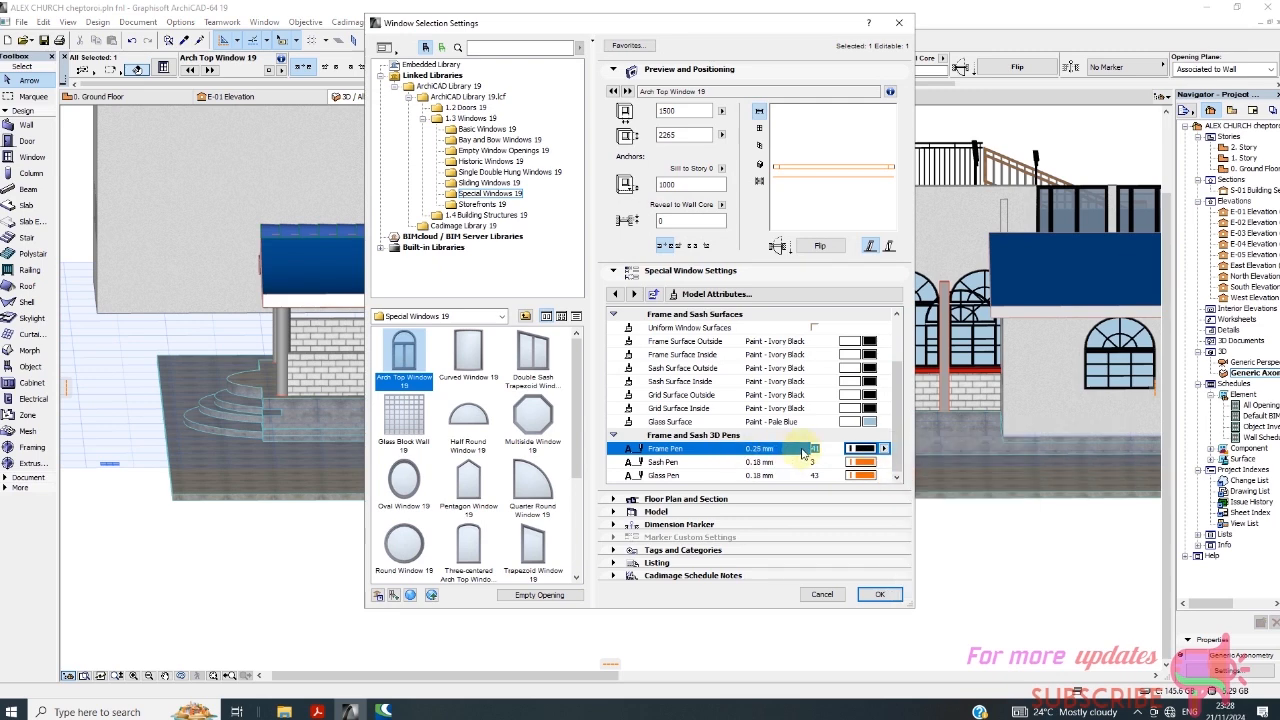
{"action": "left_click", "coordinate": [880, 463]}
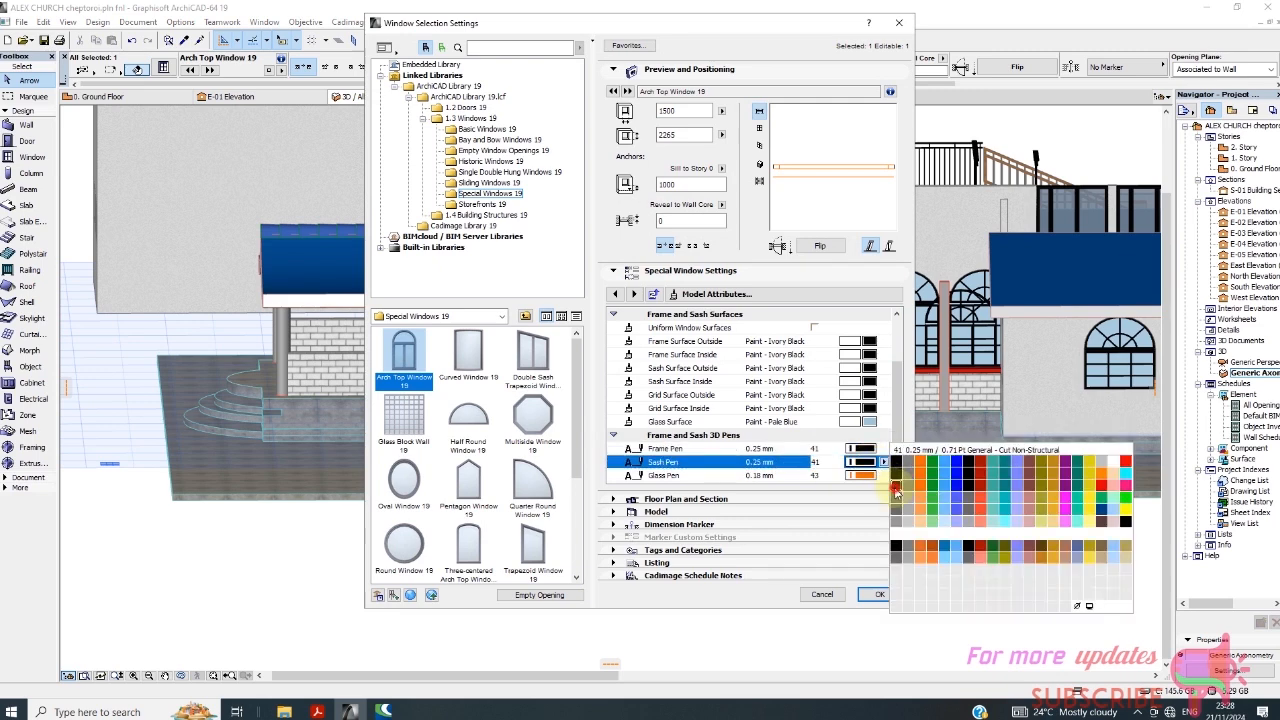
{"action": "left_click", "coordinate": [896, 488]}
Set the new arch top window's 3D glass pen to black pen 41, 0.25 mm, apply it, and check the window against its neighbours.
{"action": "left_click", "coordinate": [864, 476]}
{"action": "left_click", "coordinate": [864, 476]}
{"action": "left_click", "coordinate": [880, 476]}
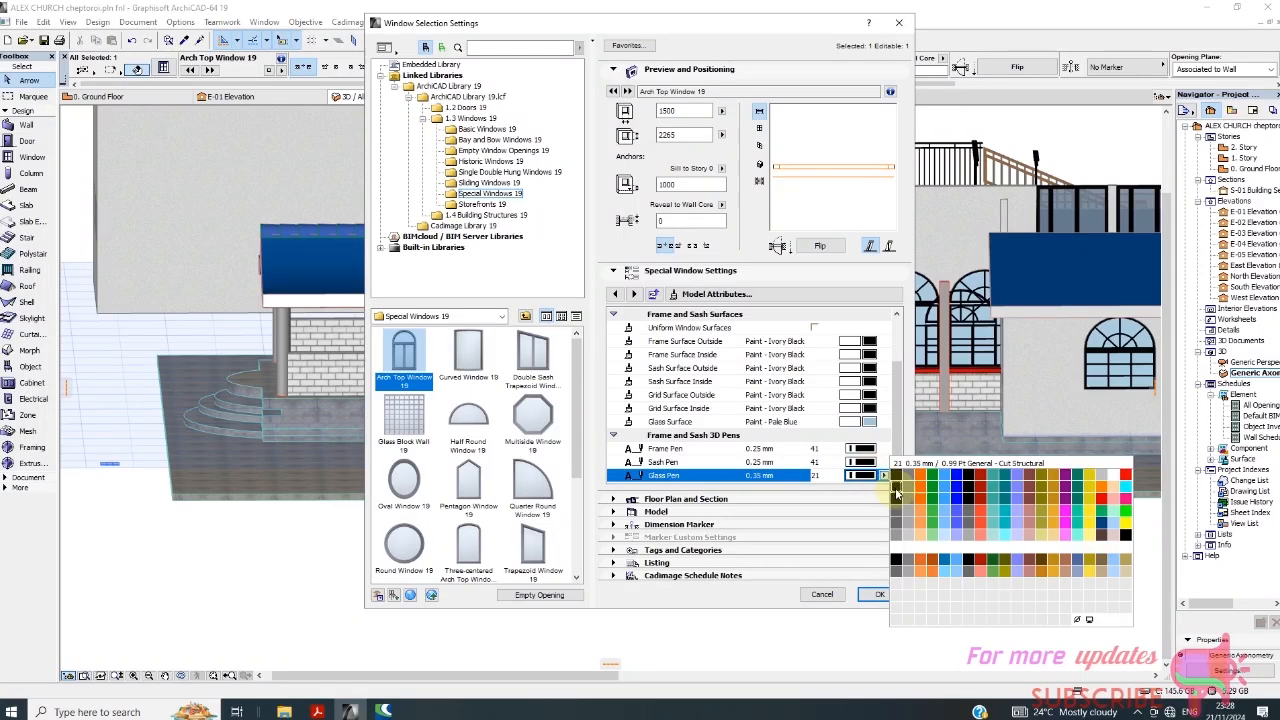
{"action": "left_click", "coordinate": [895, 502]}
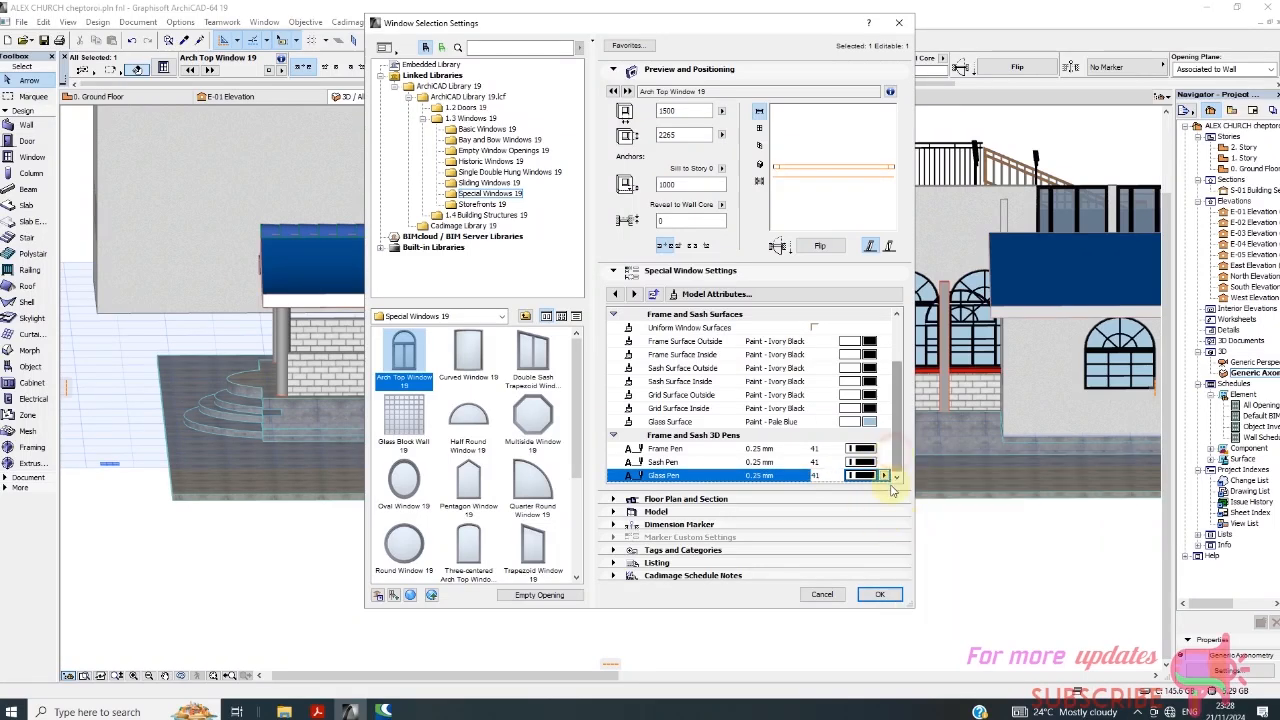
{"action": "left_click", "coordinate": [880, 595]}
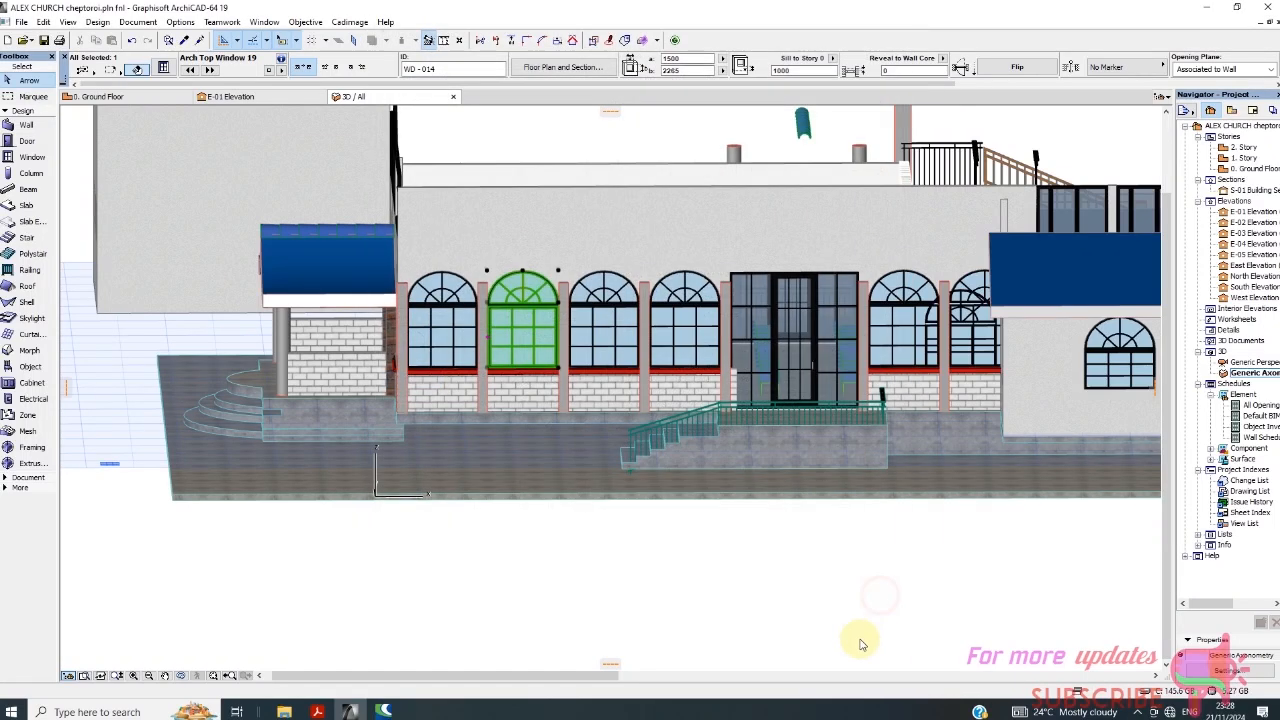
{"action": "left_click", "coordinate": [770, 612]}
{"action": "scroll", "coordinate": [510, 313], "scroll_direction": "up", "scroll_amount": 5}
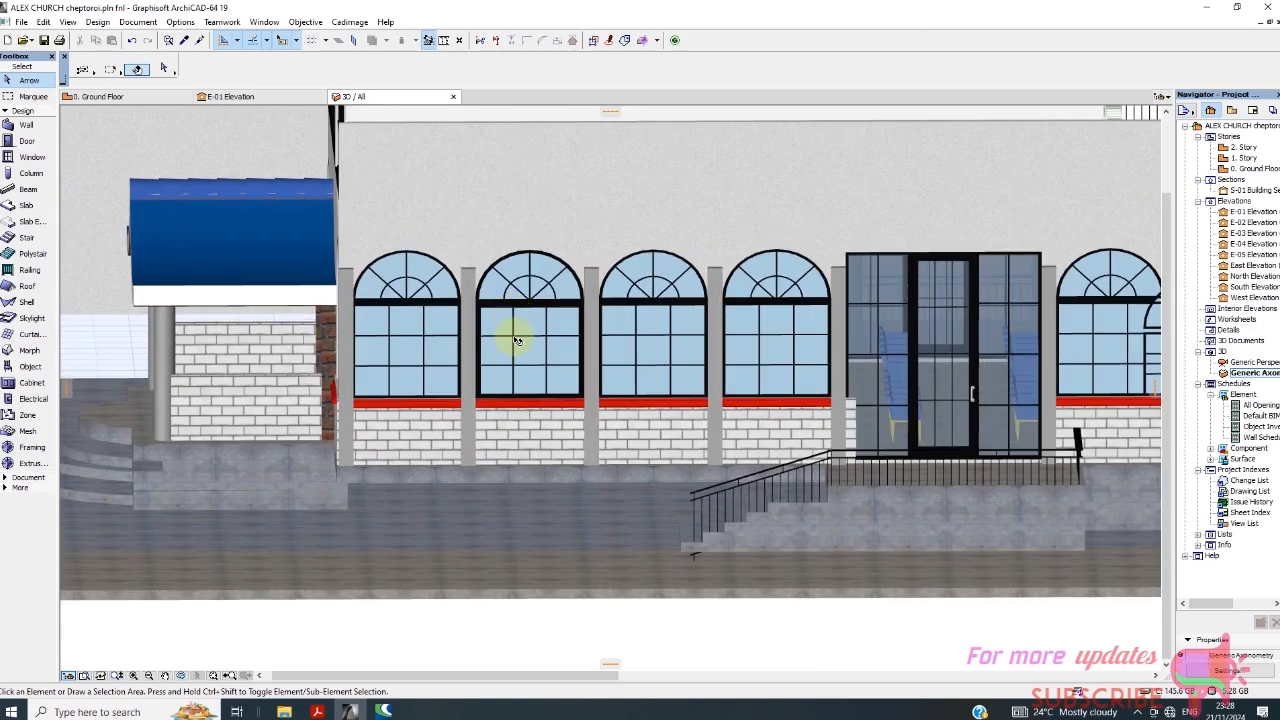
{"action": "scroll", "coordinate": [540, 320], "scroll_direction": "down", "scroll_amount": 6}
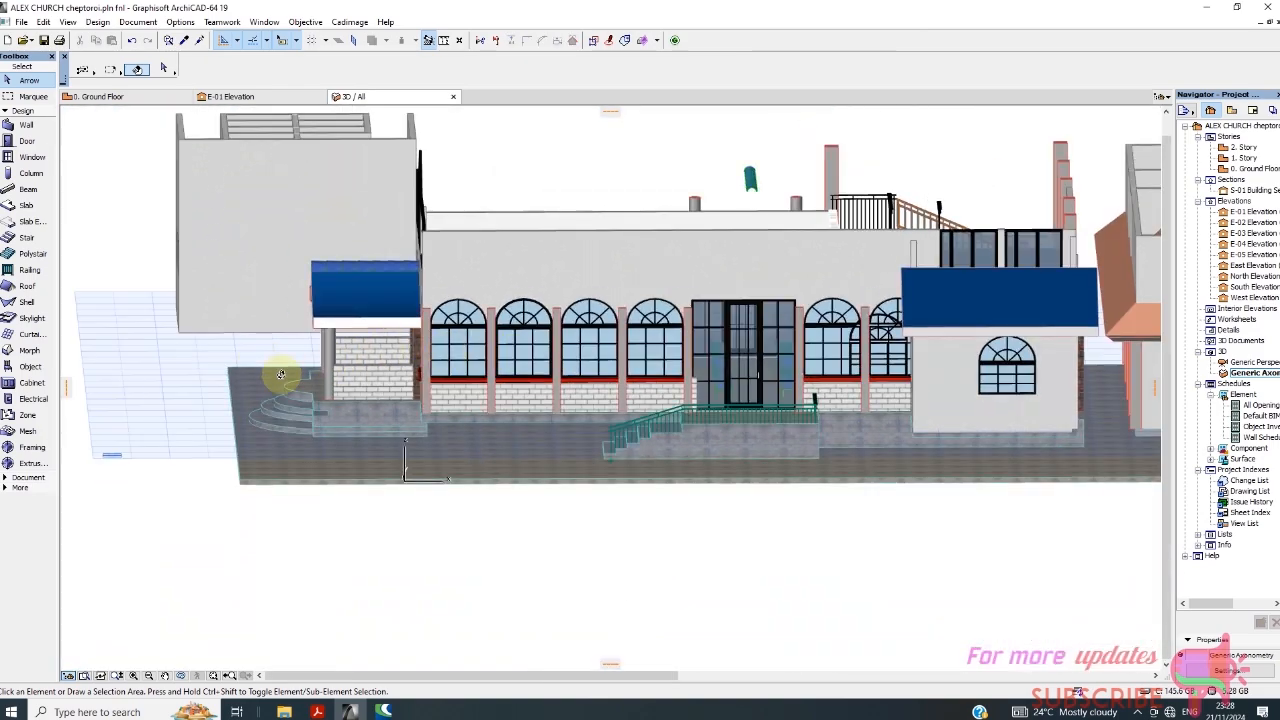
Delete the upper rectangular window at the far end of the entrance facade, above the porch roof.
{"action": "middle_click_drag", "start_coordinate": [281, 375], "coordinate": [441, 258], "text": "shift"}
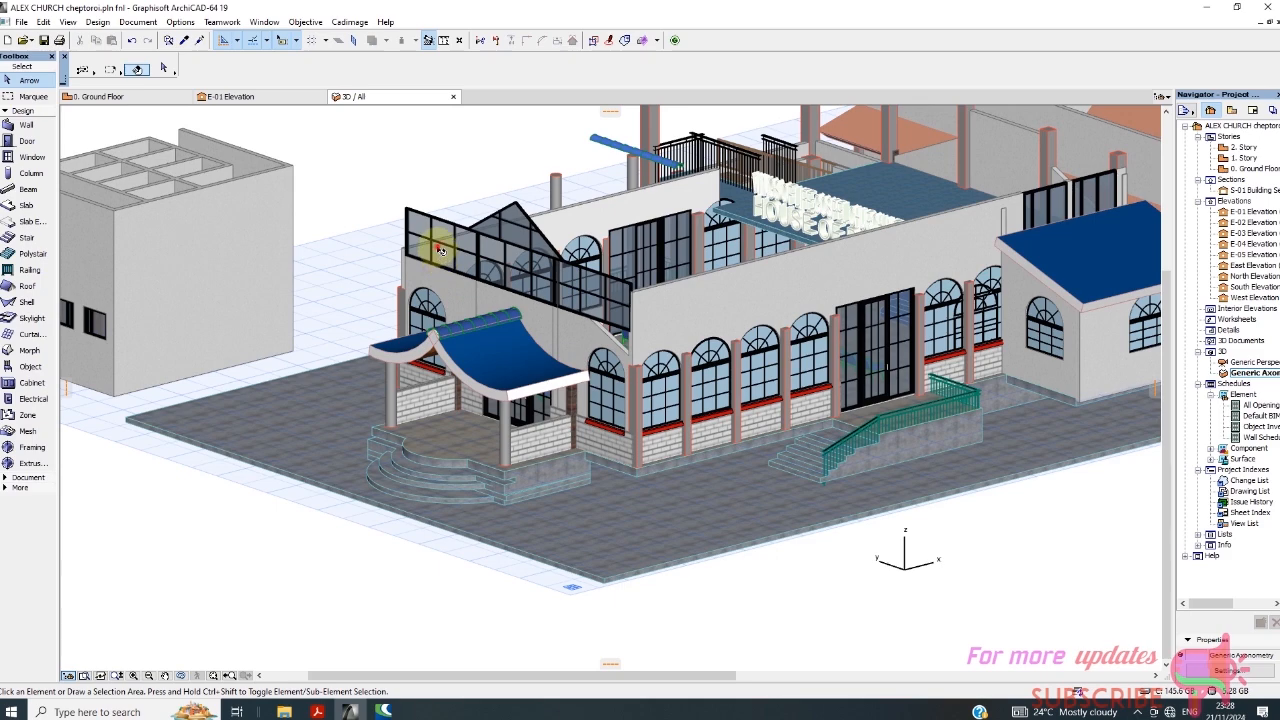
{"action": "left_click", "coordinate": [440, 250]}
{"action": "scroll", "coordinate": [447, 255], "scroll_direction": "up", "scroll_amount": 3}
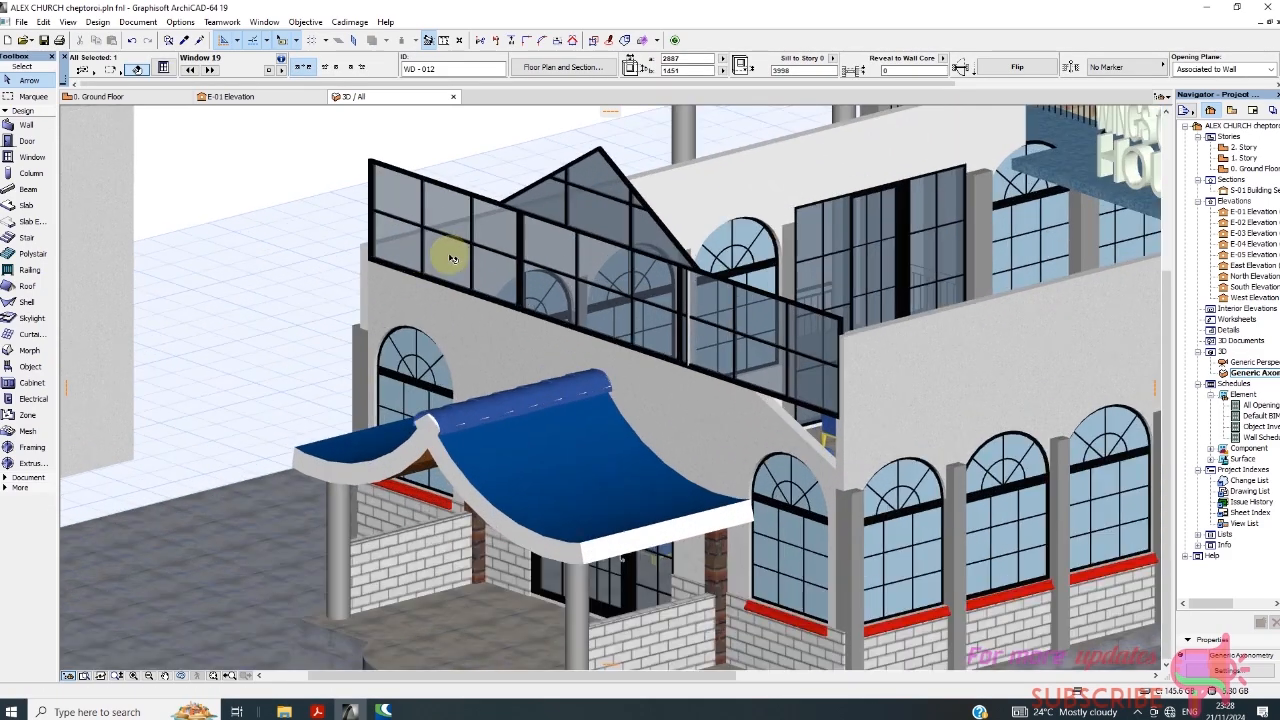
{"action": "scroll", "coordinate": [453, 259], "scroll_direction": "up", "scroll_amount": 1}
{"action": "scroll", "coordinate": [385, 308], "scroll_direction": "down", "scroll_amount": 3}
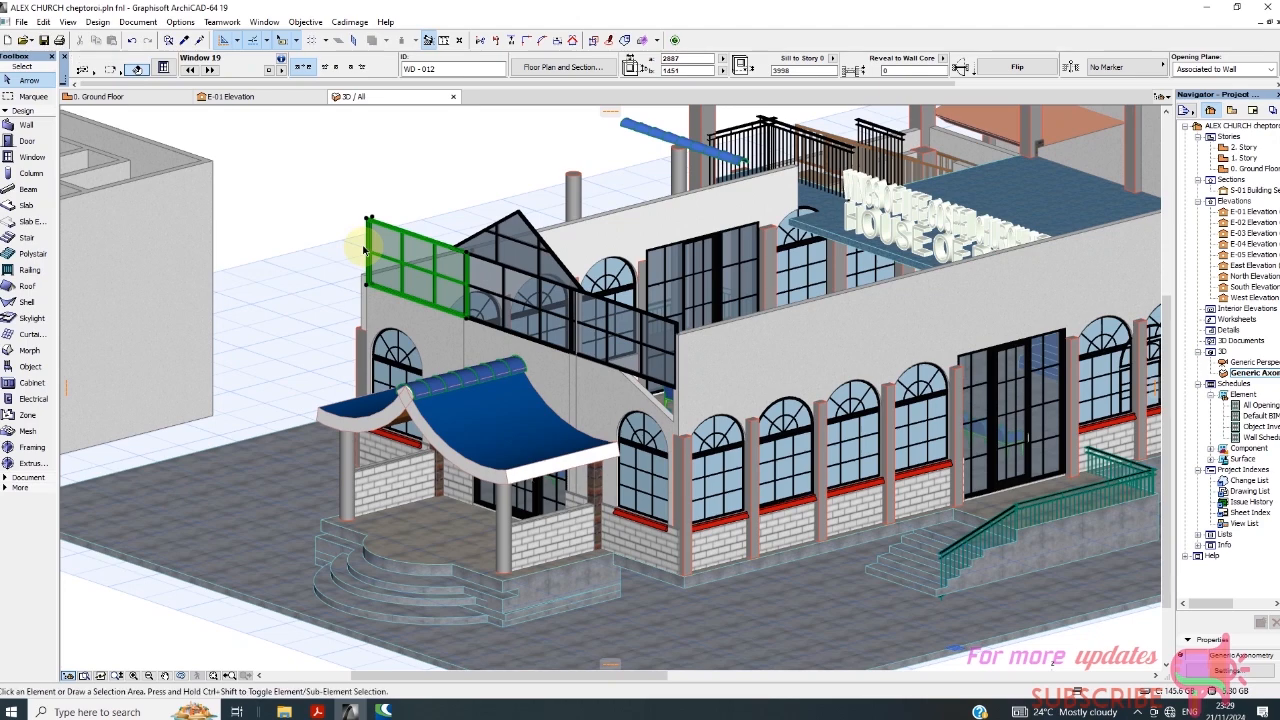
{"action": "key", "text": "Delete"}
Examine the front wall segment left without its upper window and the dimensions and sill height of the two remaining rectangular windows.
{"action": "scroll", "coordinate": [371, 297], "scroll_direction": "up", "scroll_amount": 3}
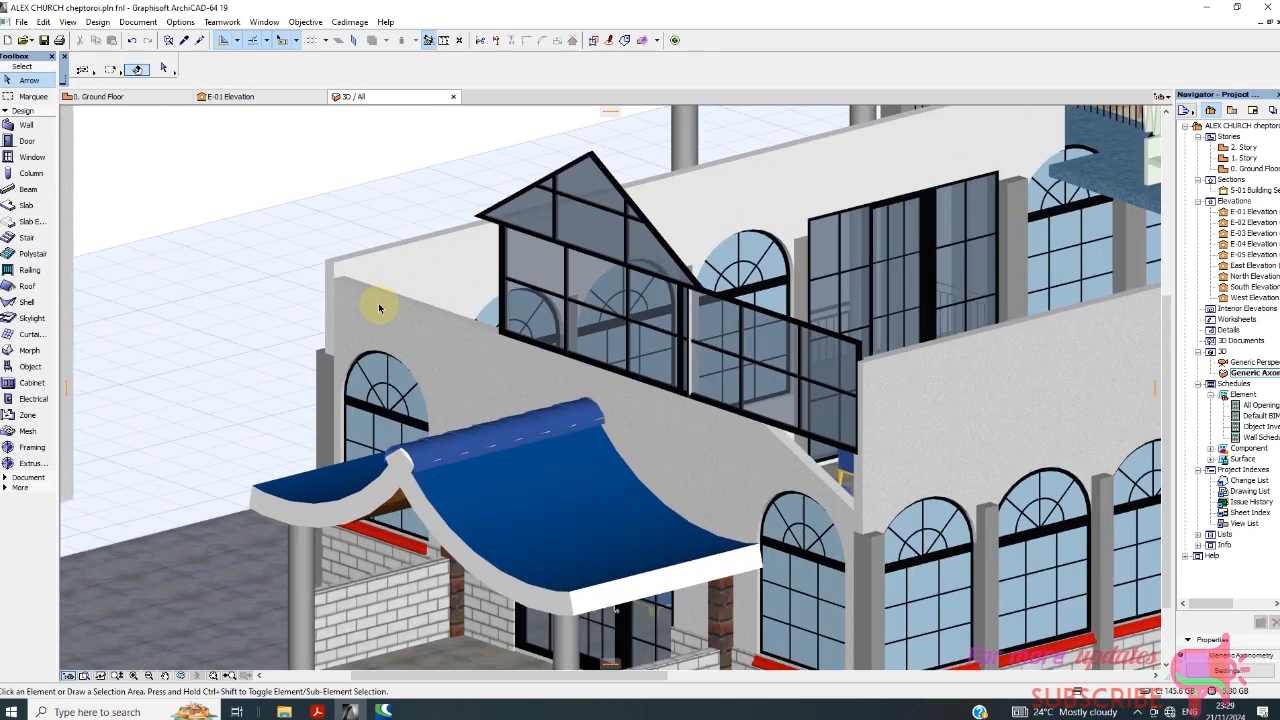
{"action": "left_click", "coordinate": [371, 294]}
{"action": "left_click", "coordinate": [384, 299]}
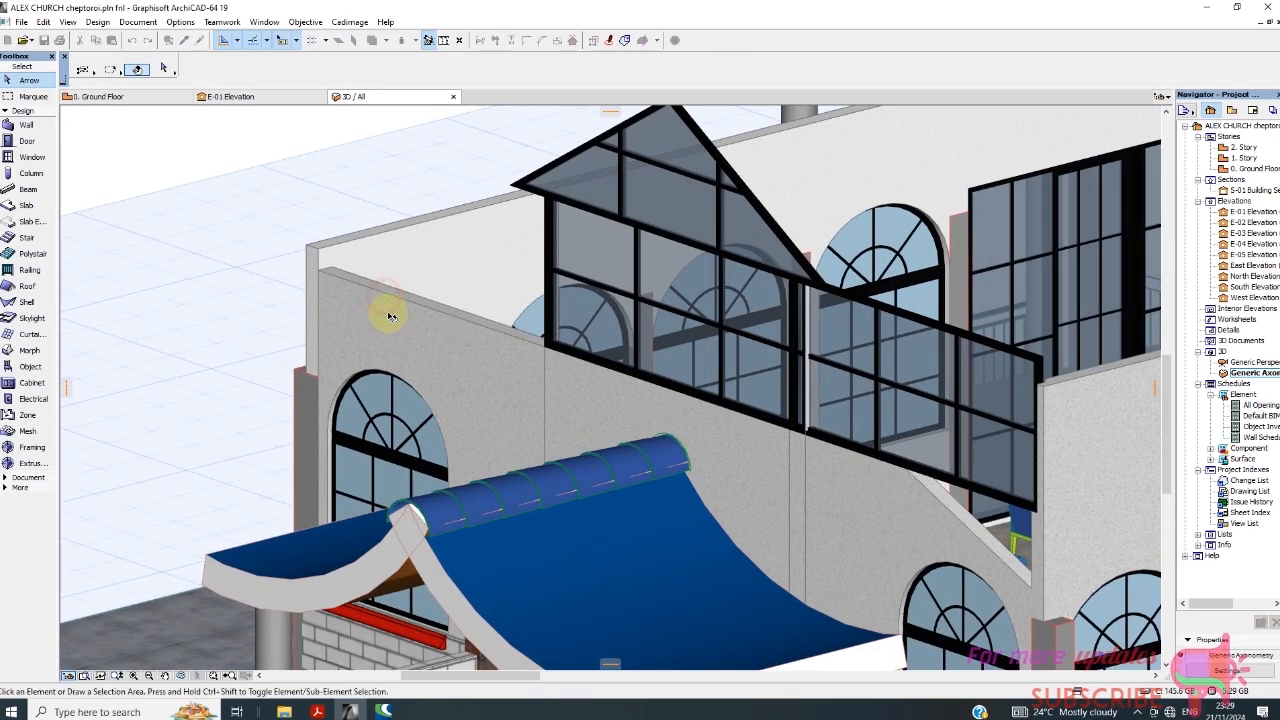
{"action": "left_click", "coordinate": [443, 362]}
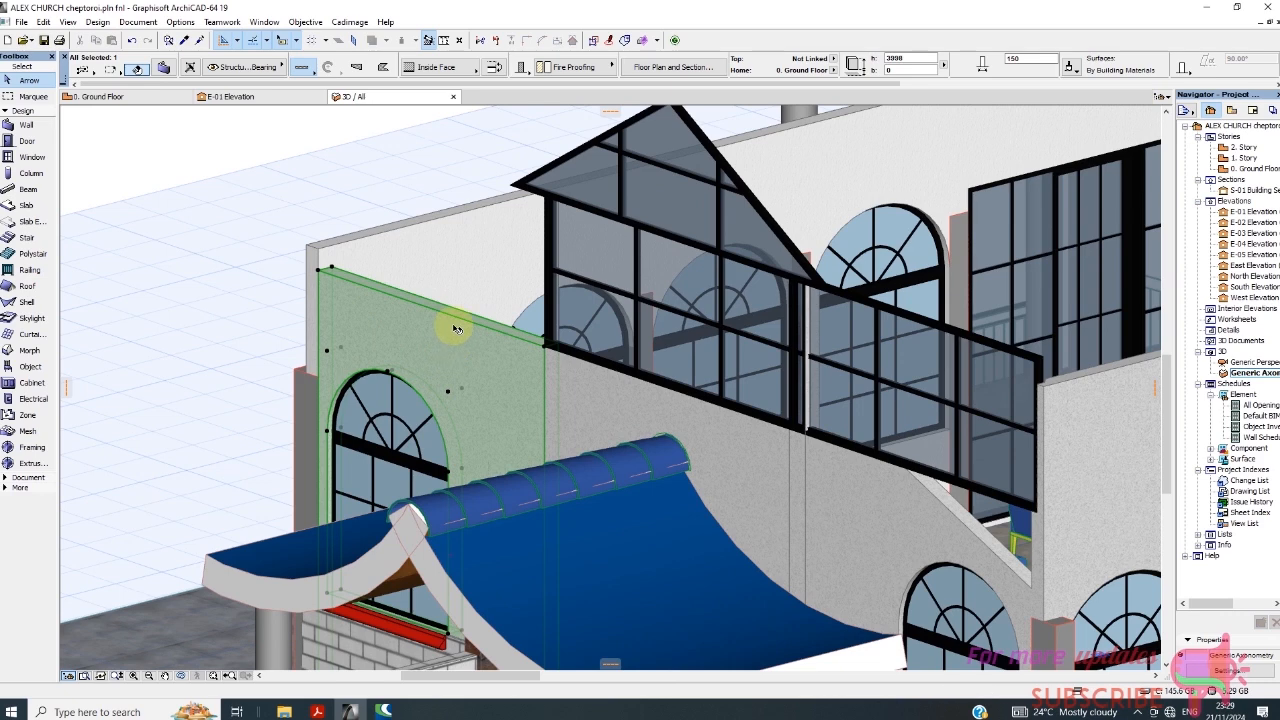
{"action": "left_click", "coordinate": [612, 281]}
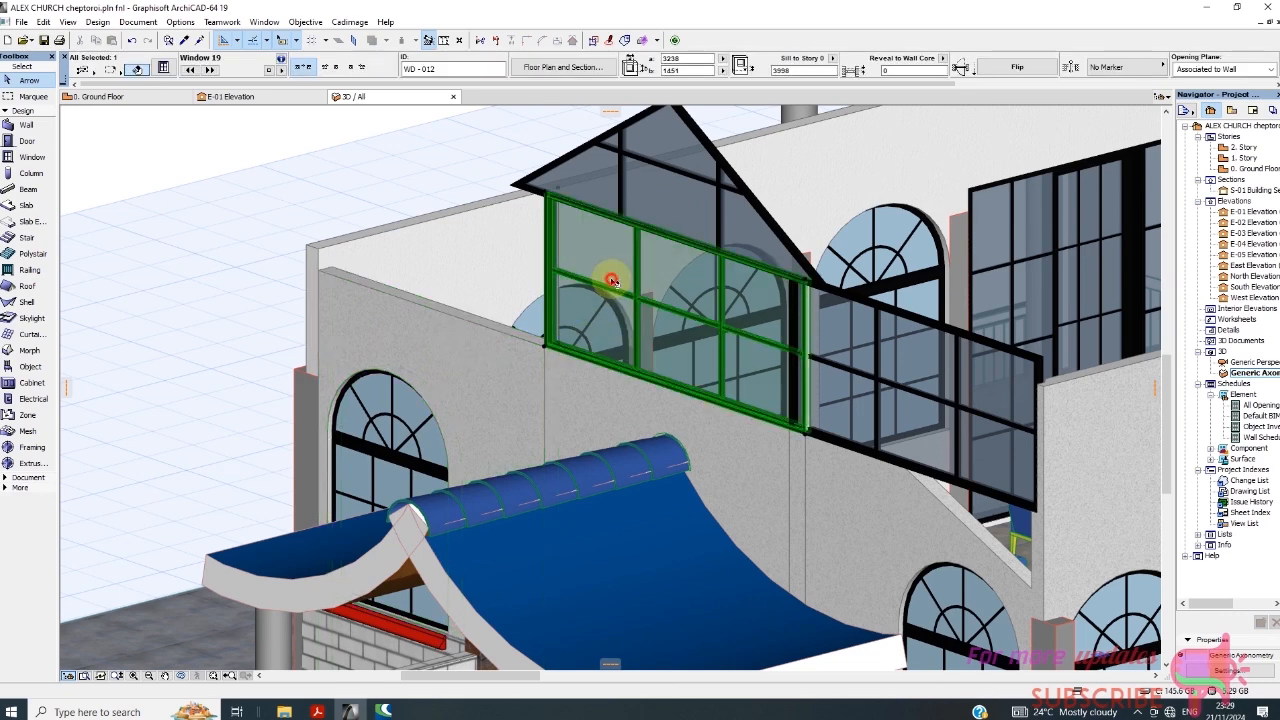
{"action": "left_click", "coordinate": [604, 320]}
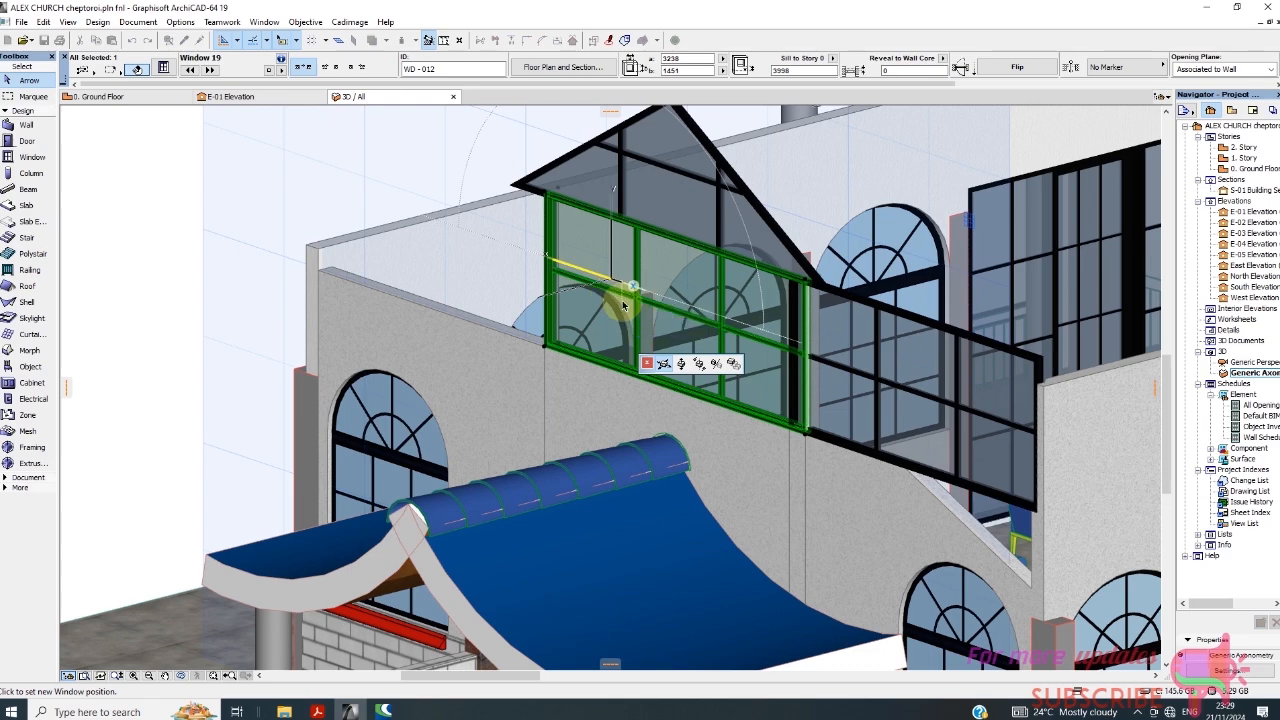
{"action": "left_click", "coordinate": [622, 303]}
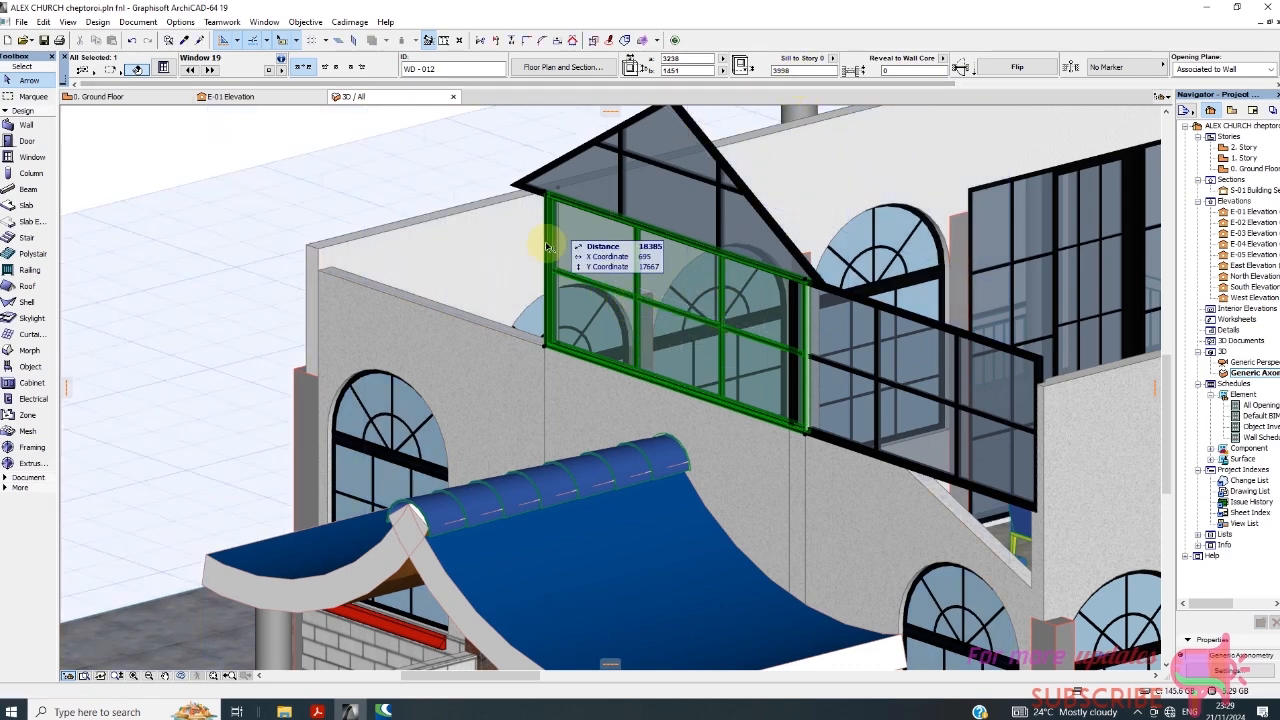
{"action": "scroll", "coordinate": [548, 247], "scroll_direction": "down", "scroll_amount": 5}
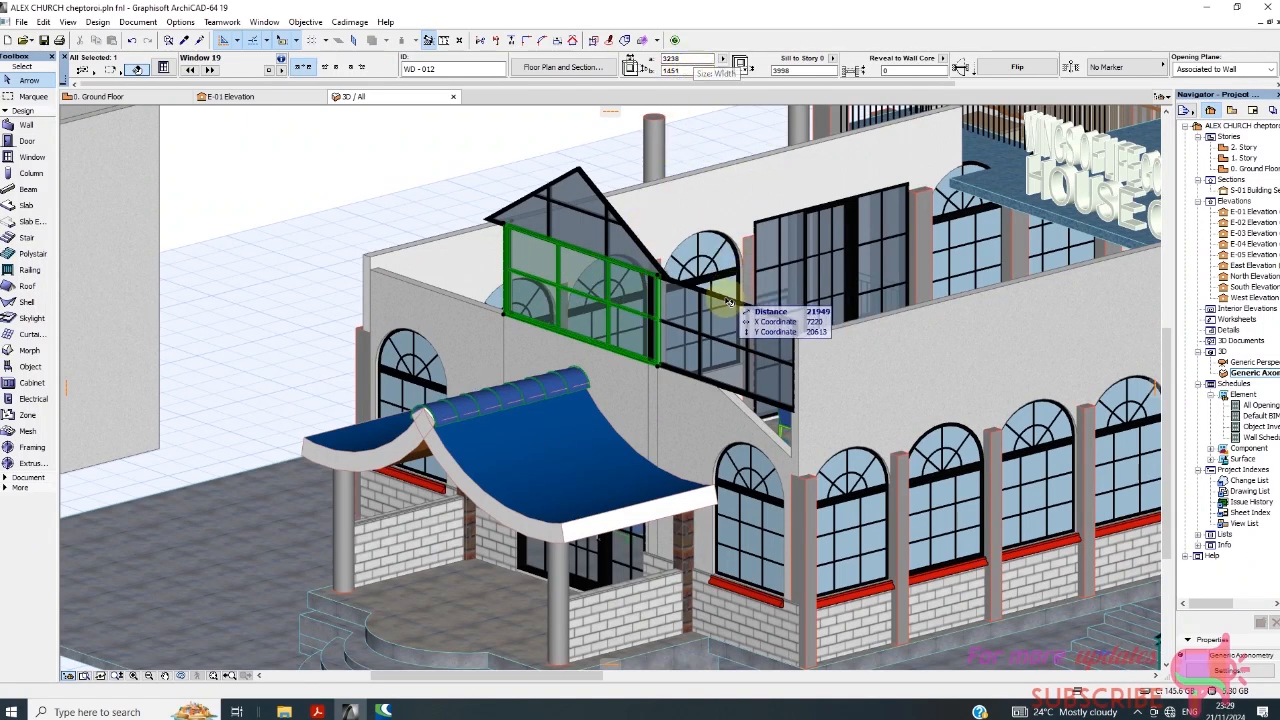
{"action": "left_click", "coordinate": [730, 330]}
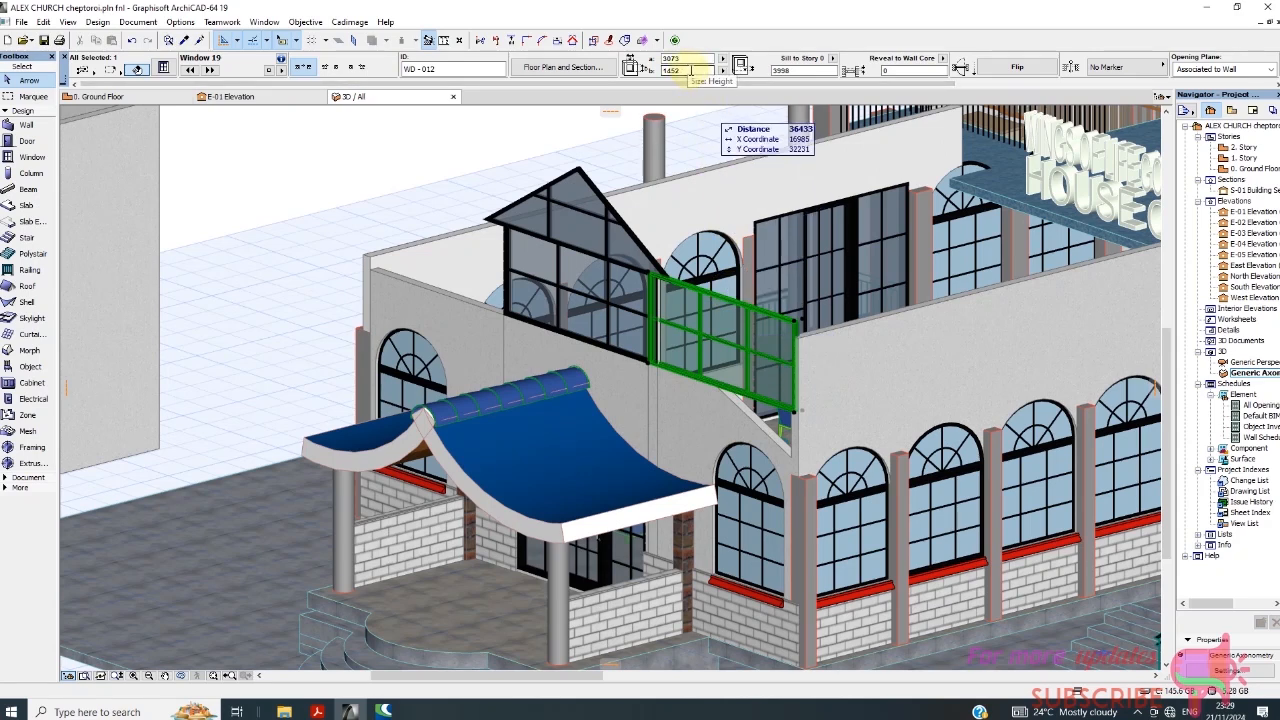
{"action": "left_click", "coordinate": [613, 283]}
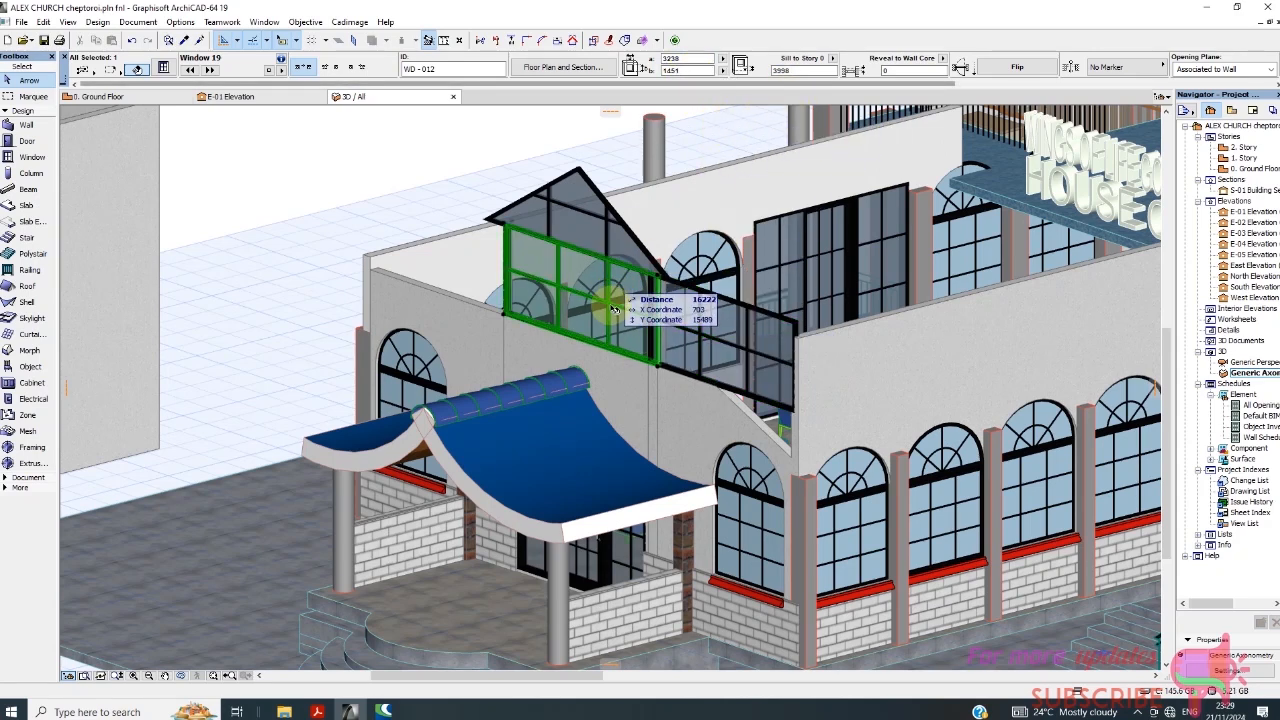
{"action": "left_click", "coordinate": [703, 354]}
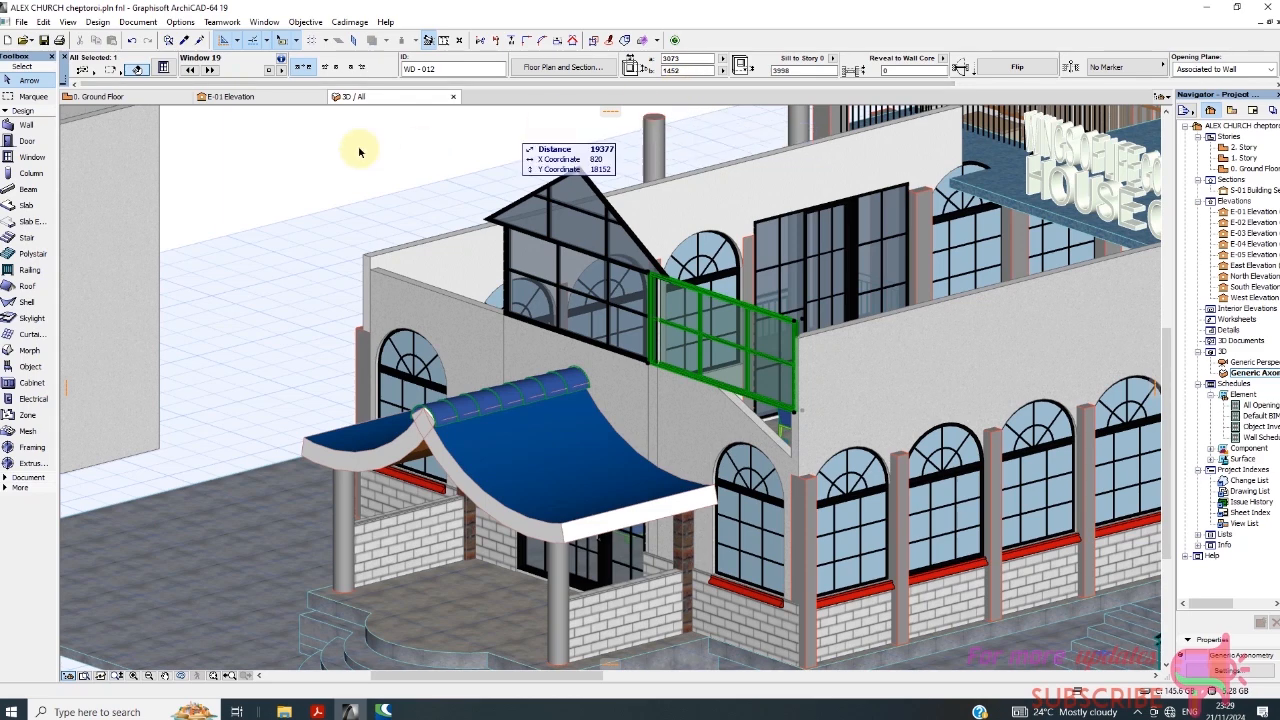
Examine the entrance-side wall near the aisle and entry on the Ground Floor plan.
{"action": "left_click", "coordinate": [113, 96]}
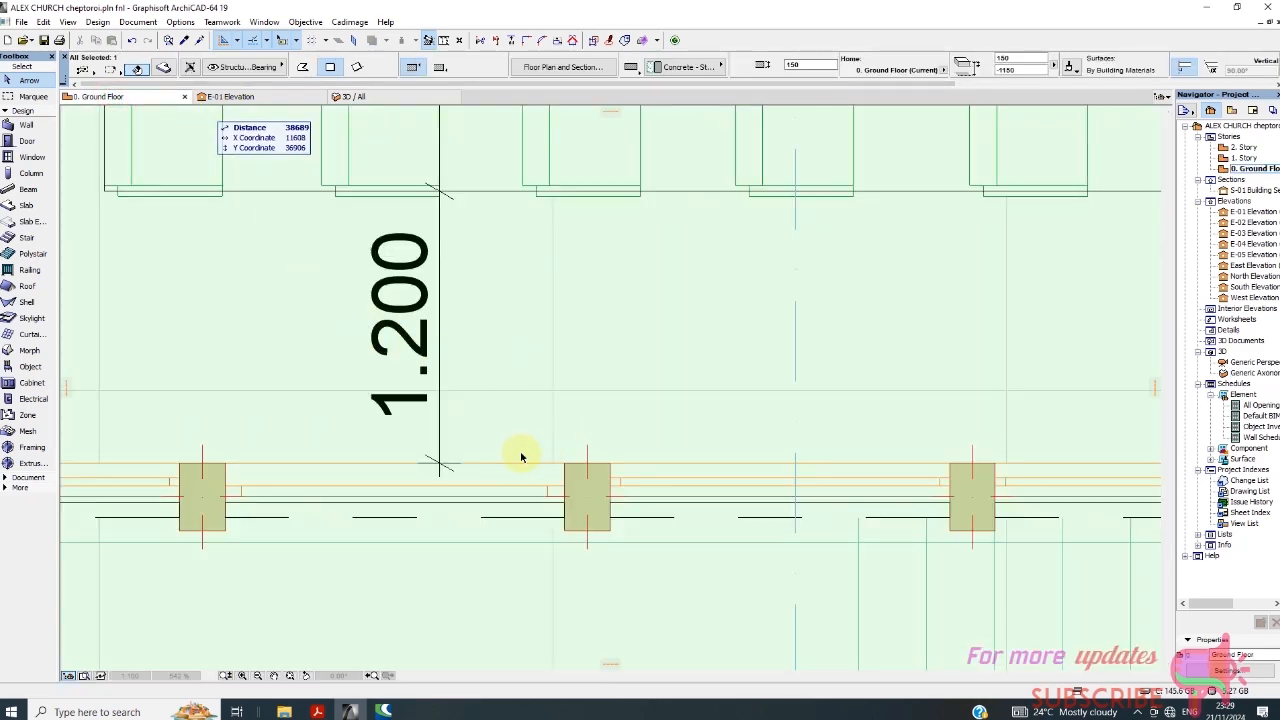
{"action": "scroll", "coordinate": [520, 457], "scroll_direction": "down", "scroll_amount": 5}
{"action": "scroll", "coordinate": [480, 508], "scroll_direction": "up", "scroll_amount": 3}
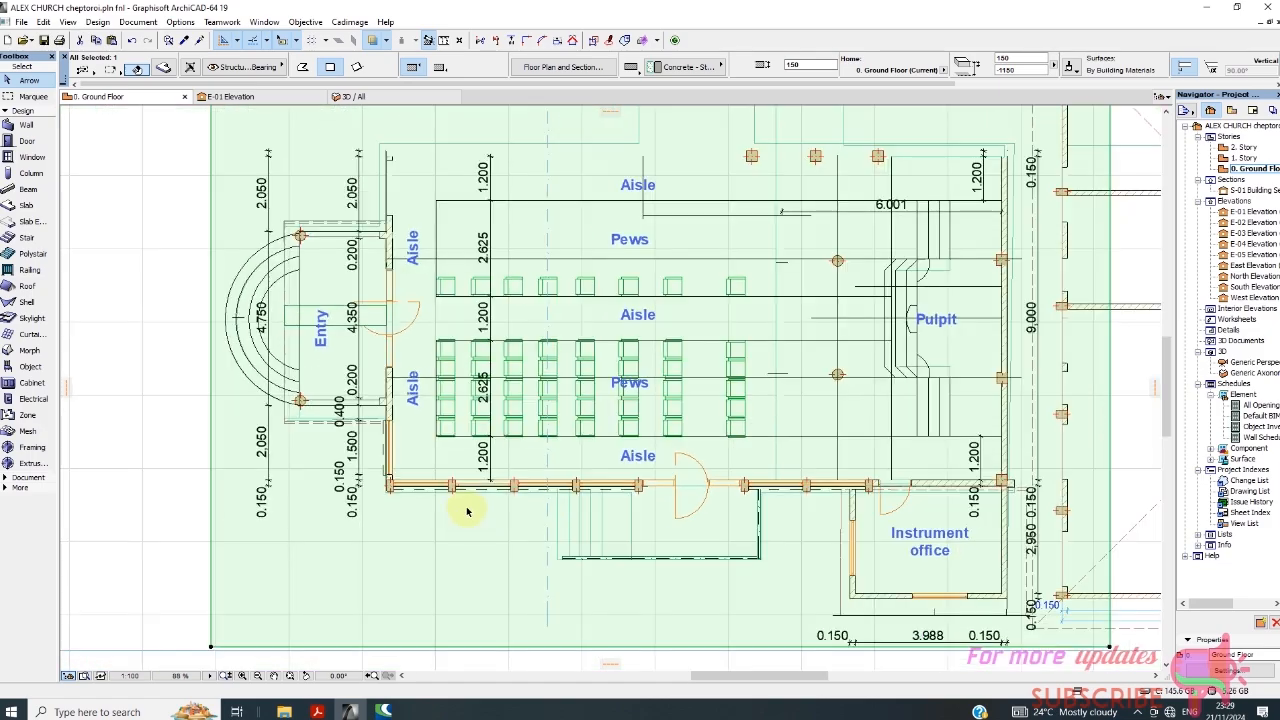
{"action": "scroll", "coordinate": [409, 206], "scroll_direction": "up", "scroll_amount": 3}
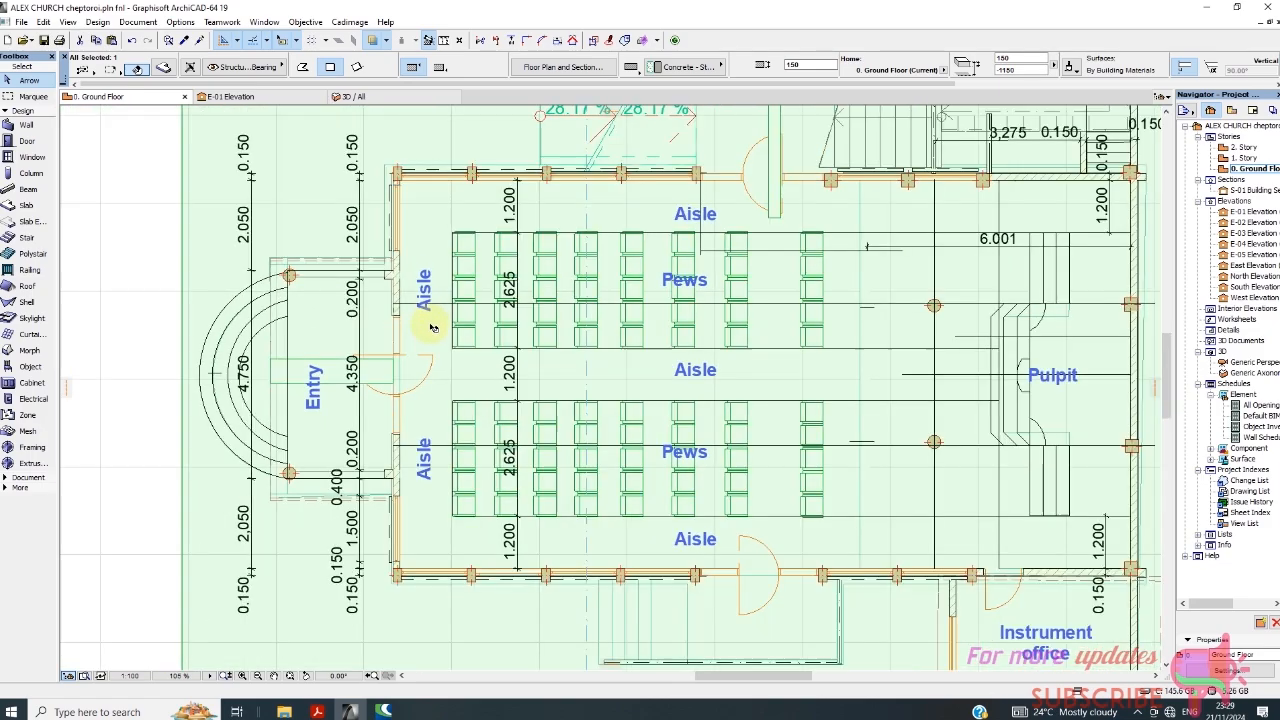
{"action": "scroll", "coordinate": [432, 327], "scroll_direction": "down", "scroll_amount": 2}
{"action": "scroll", "coordinate": [400, 250], "scroll_direction": "up", "scroll_amount": 6}
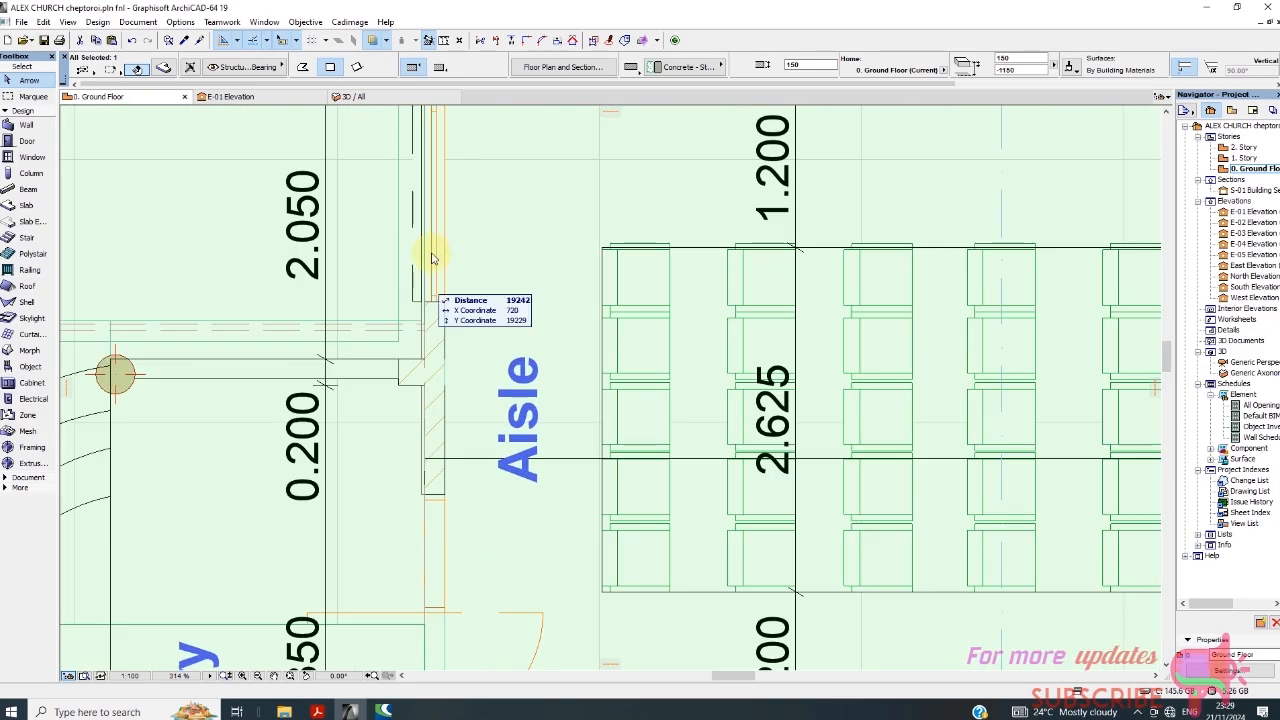
{"action": "scroll", "coordinate": [445, 262], "scroll_direction": "down", "scroll_amount": 6}
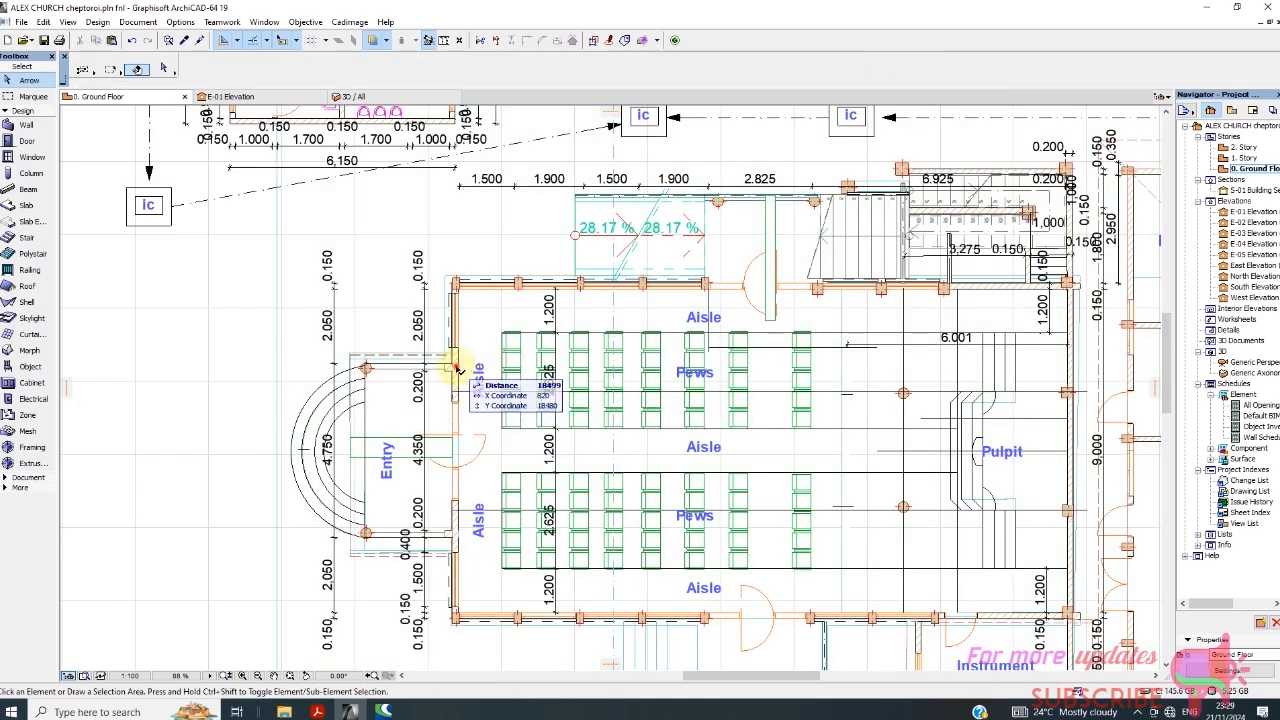
{"action": "left_click", "coordinate": [463, 395]}
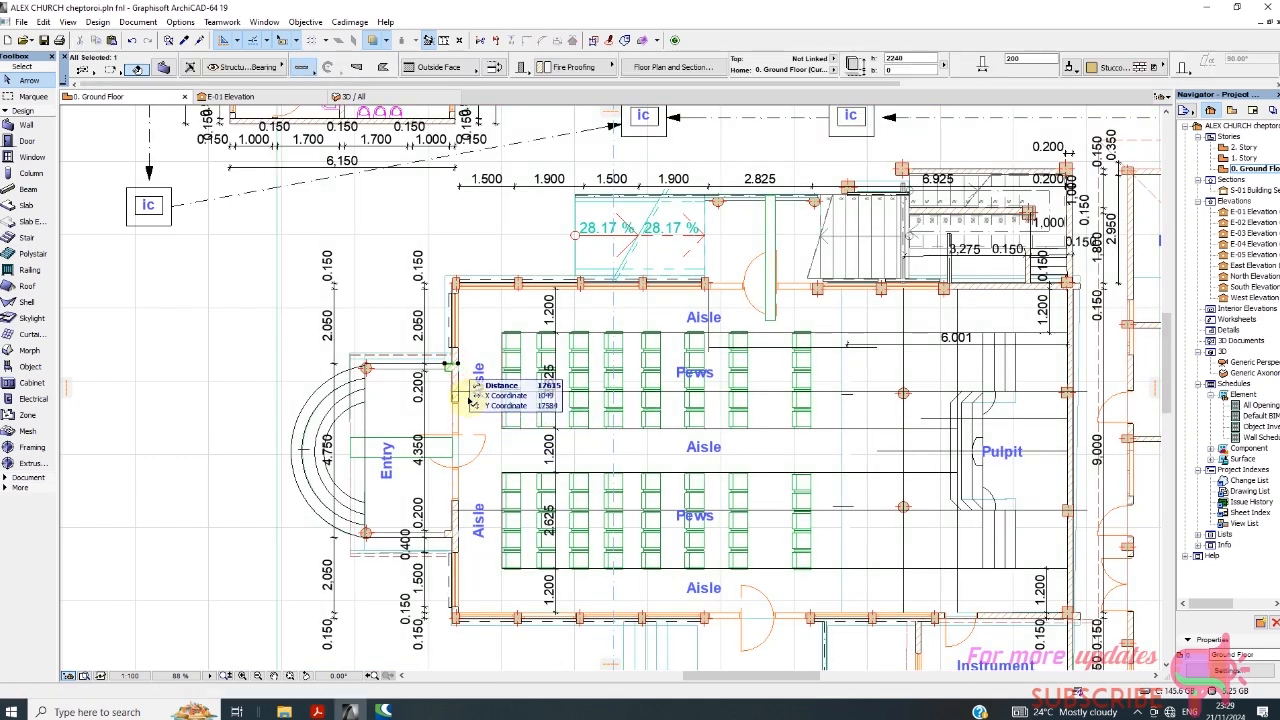
Switch the floor plan to 1. Story and identify the wall segments along the entrance facade.
{"action": "right_click", "coordinate": [129, 101]}
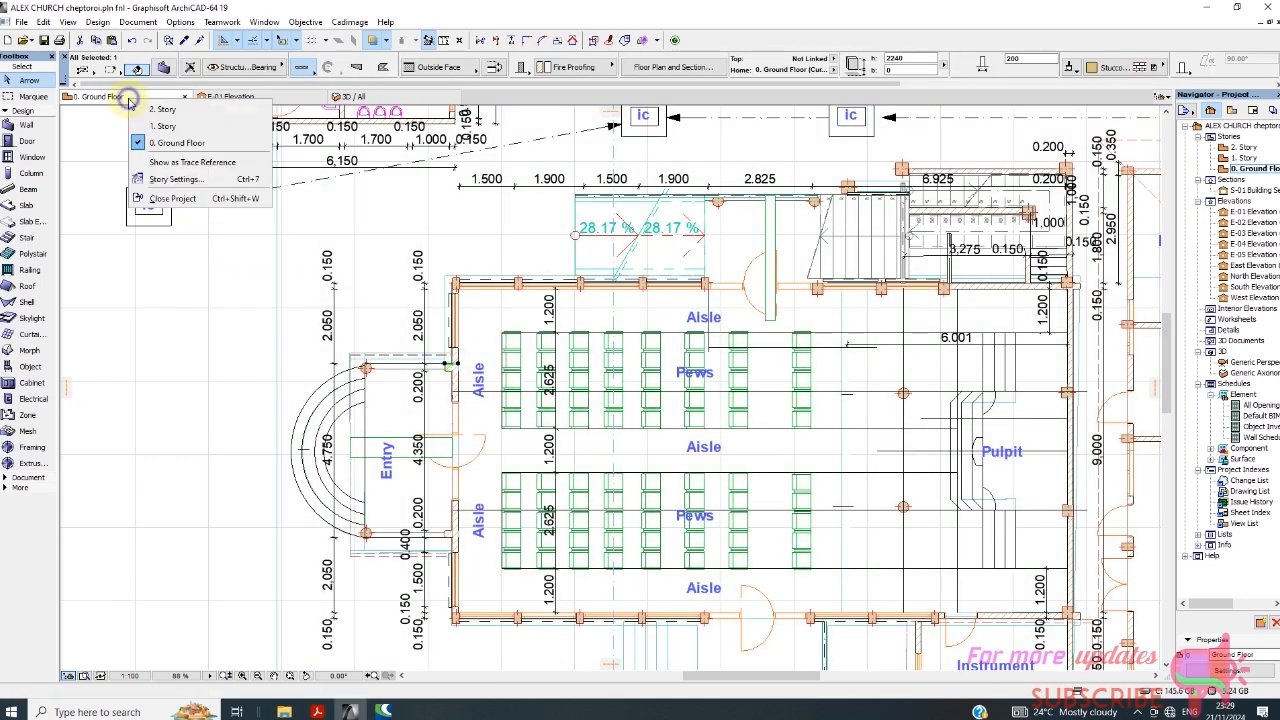
{"action": "left_click", "coordinate": [163, 126]}
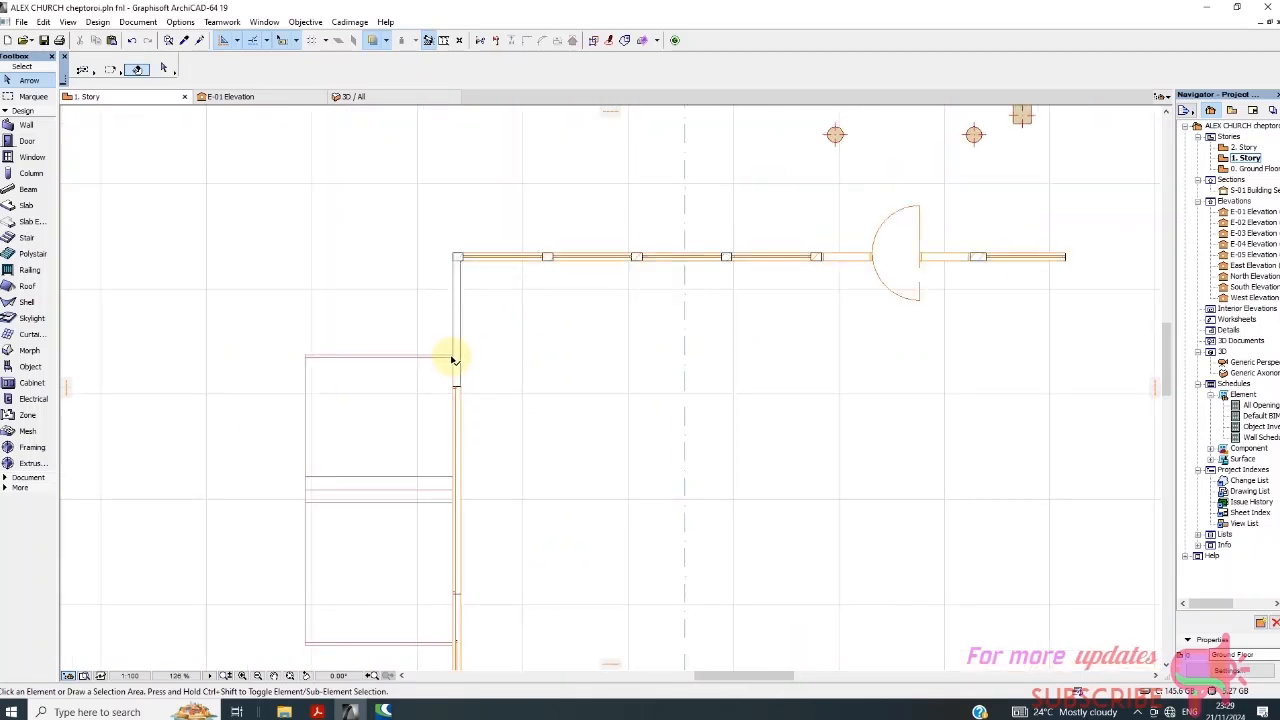
{"action": "left_click", "coordinate": [462, 326]}
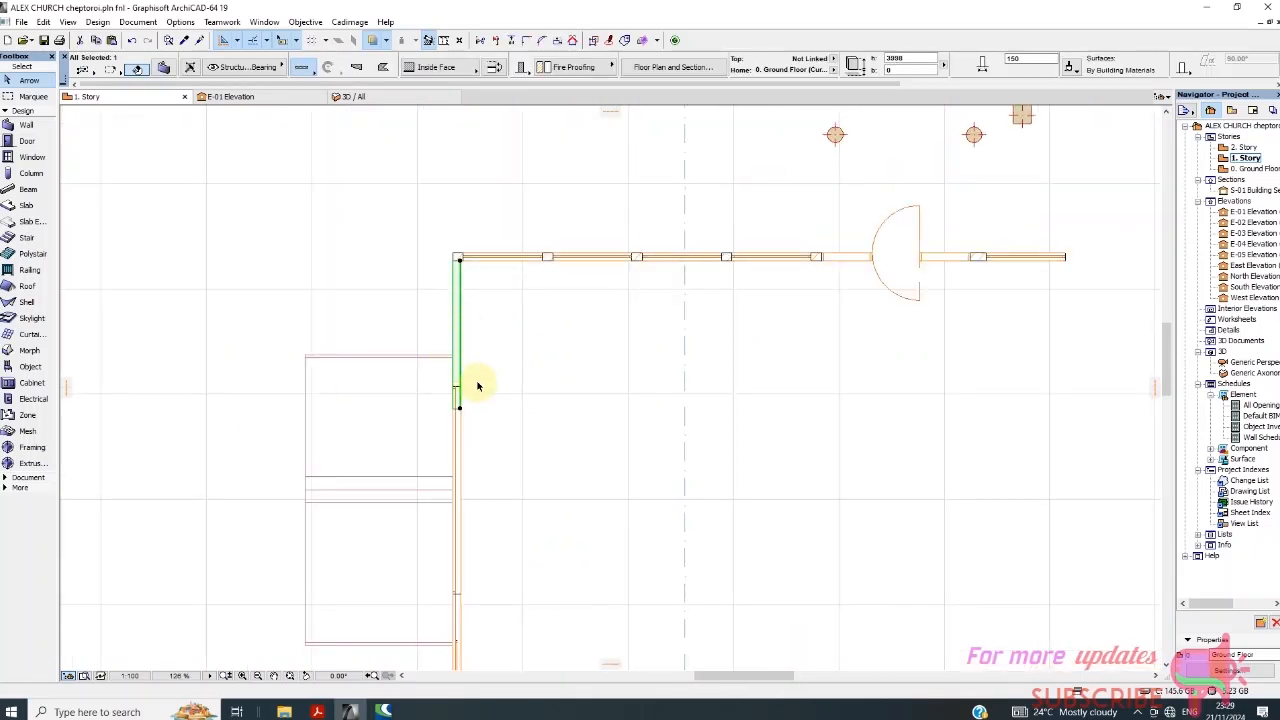
{"action": "scroll", "coordinate": [449, 360], "scroll_direction": "down", "scroll_amount": 2}
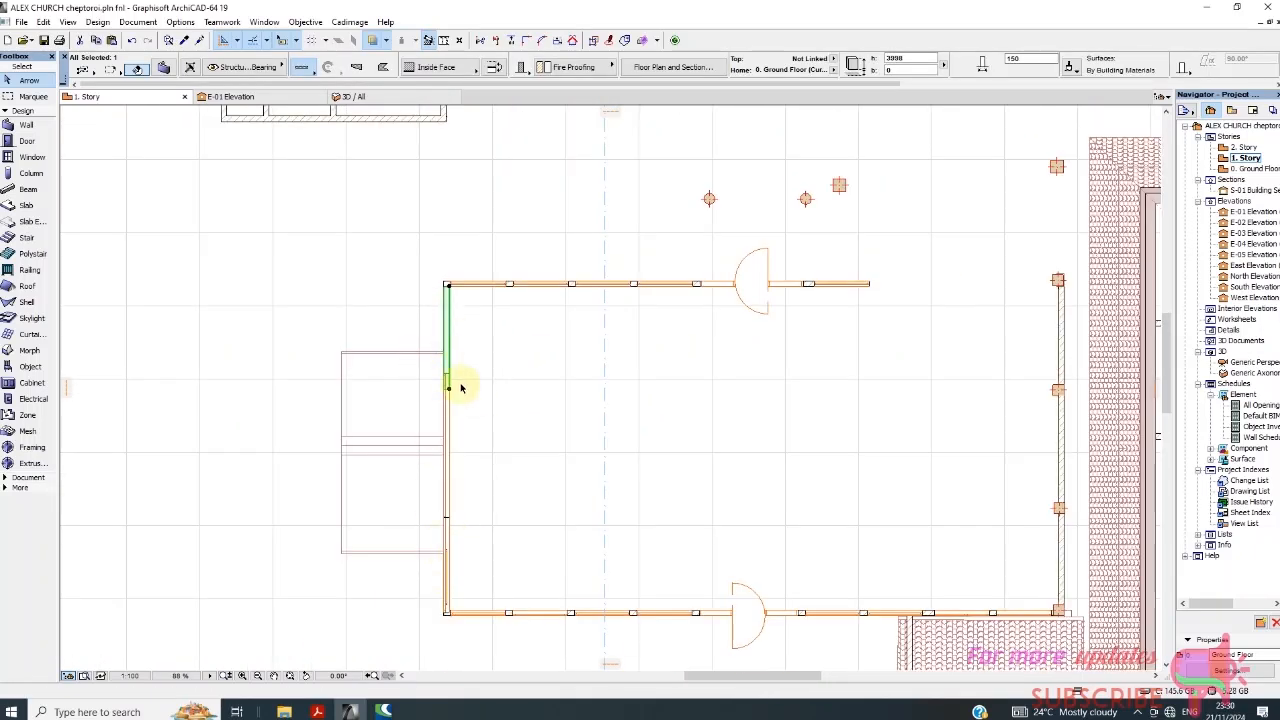
{"action": "left_click", "coordinate": [457, 528]}
{"action": "left_click", "coordinate": [455, 560]}
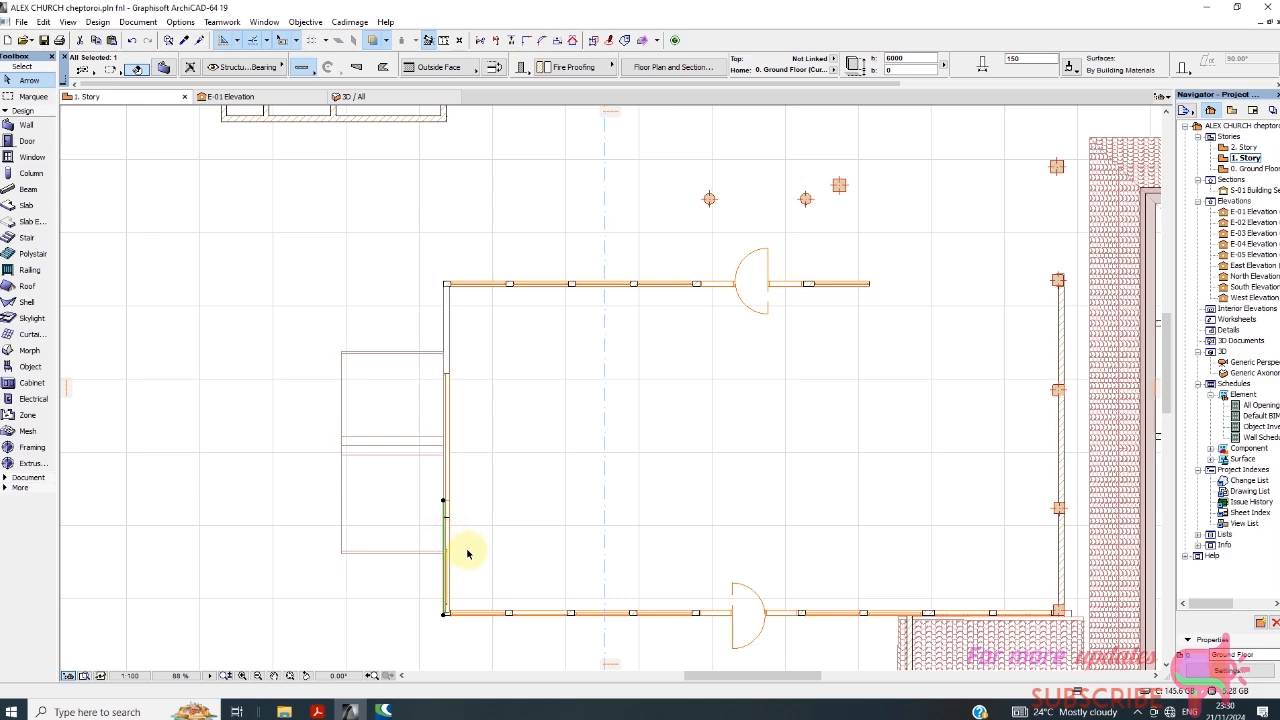
{"action": "key", "text": "Escape"}
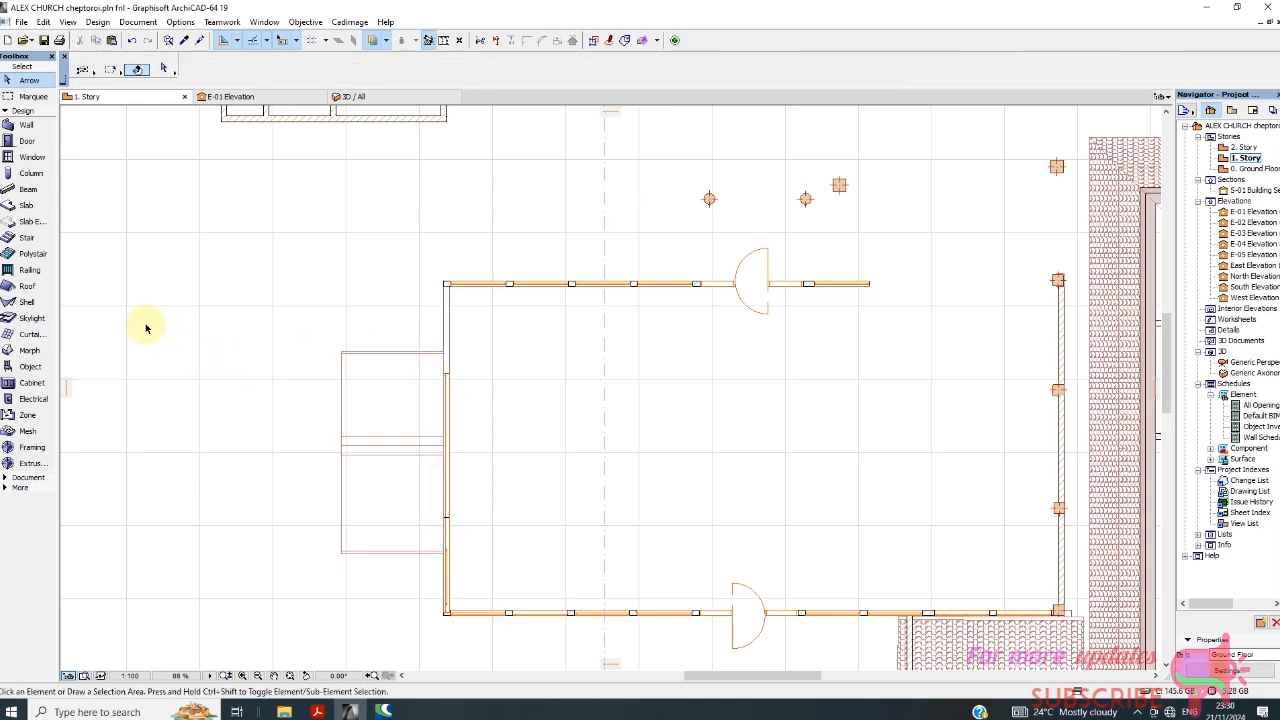
Configure the default window as Window 19 from Basic Windows 19 with a width of 3073.
{"action": "left_click", "coordinate": [31, 157]}
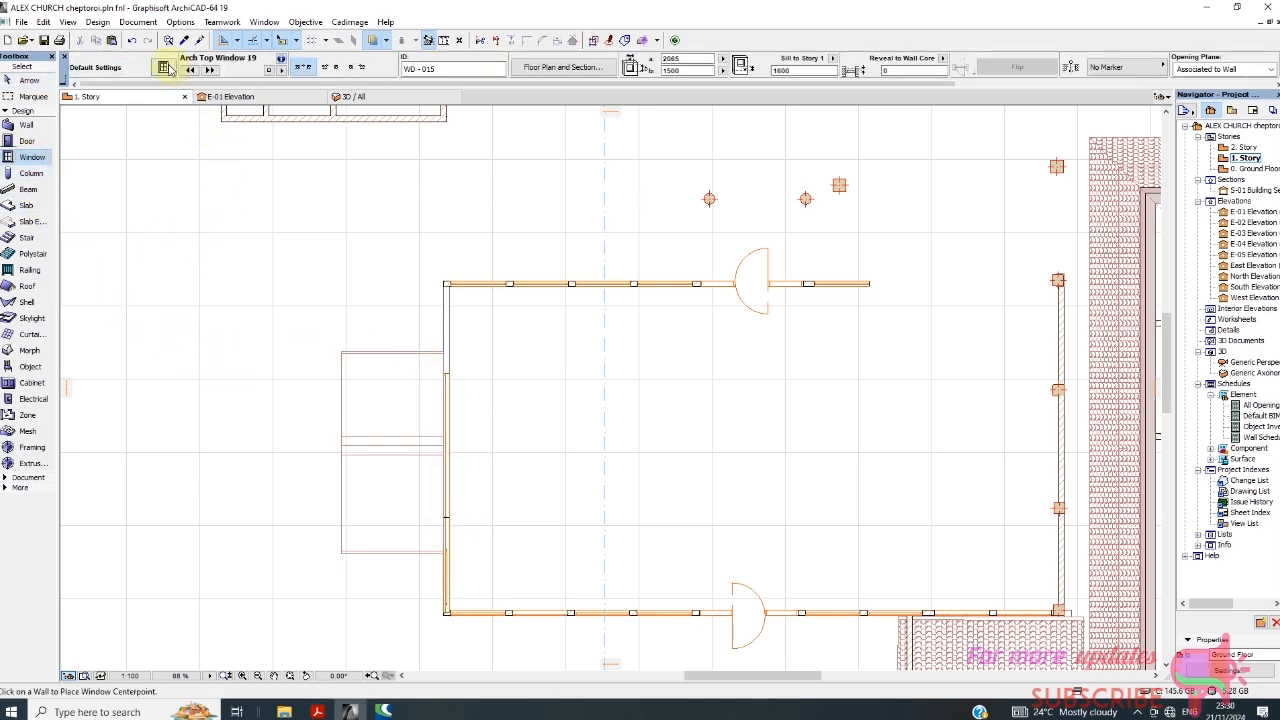
{"action": "key", "text": "ctrl+t"}
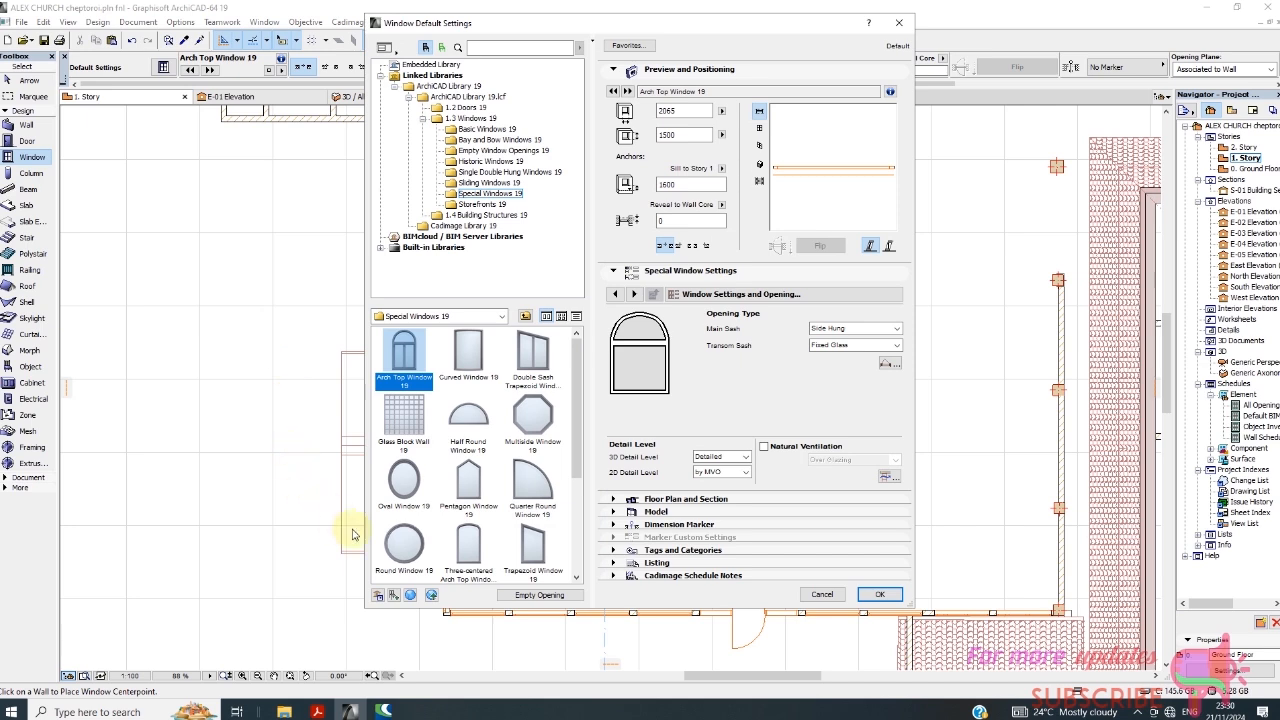
{"action": "left_click", "coordinate": [482, 129]}
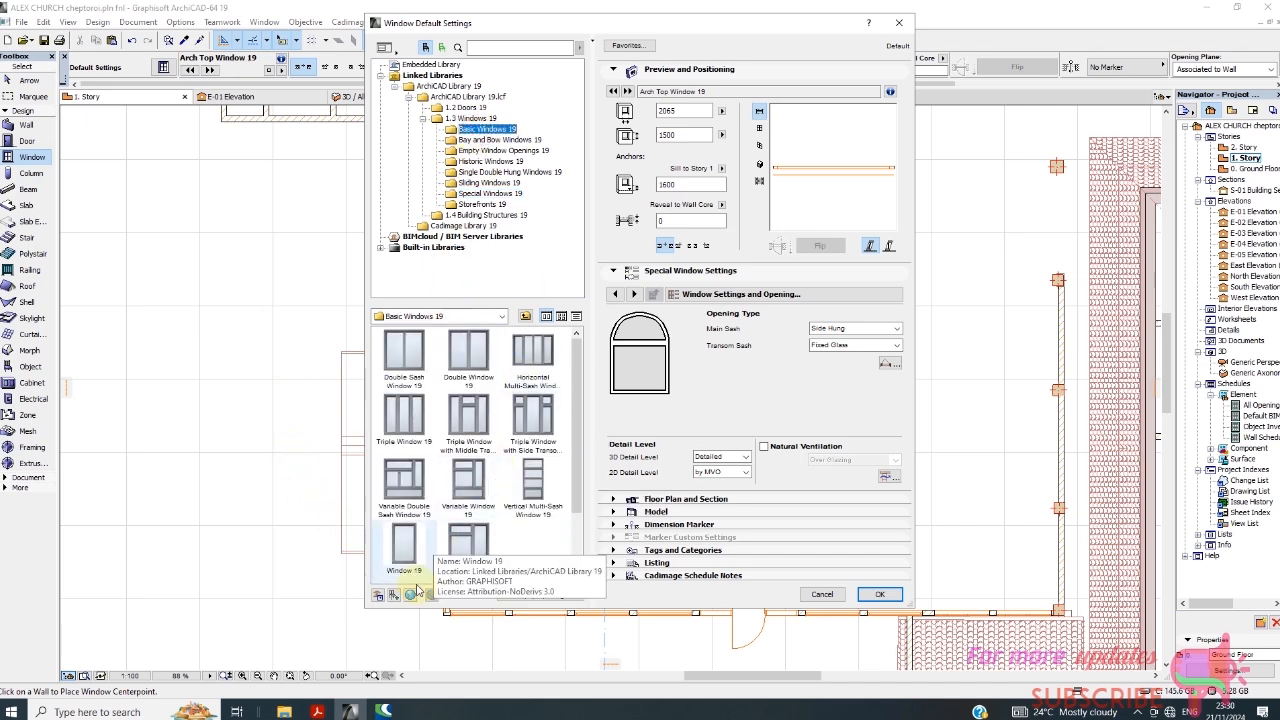
{"action": "left_click", "coordinate": [402, 548]}
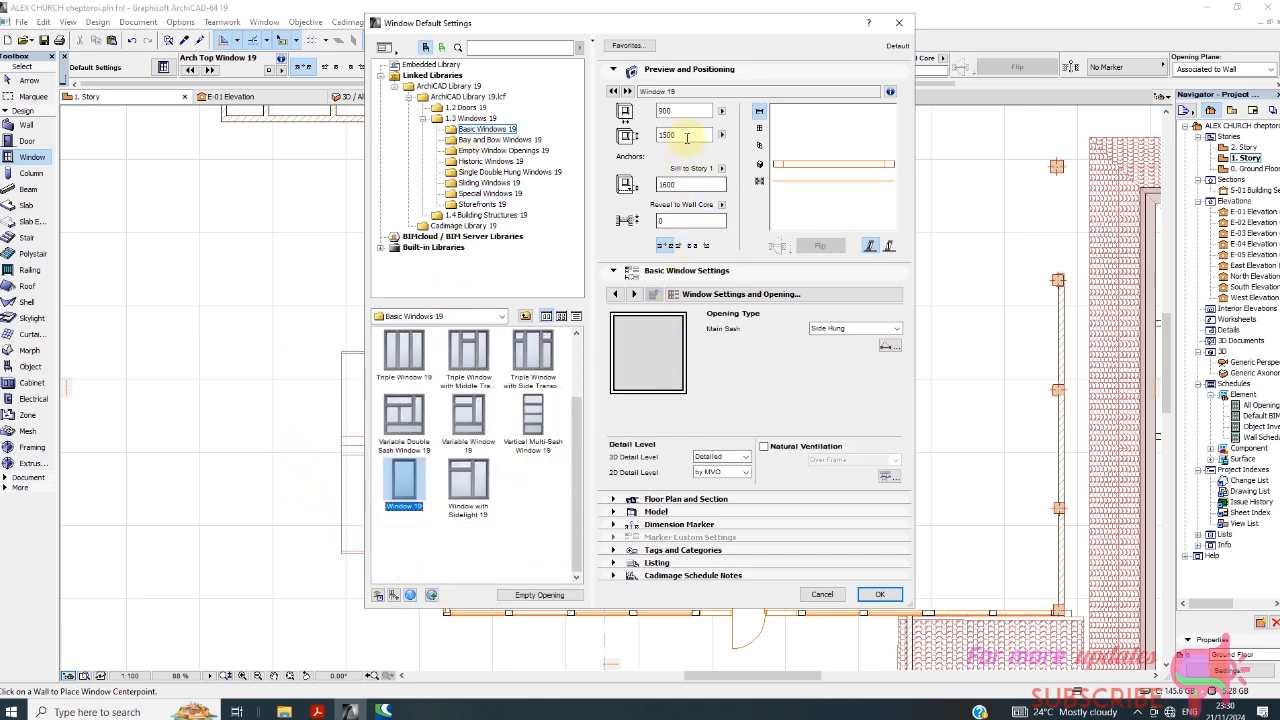
{"action": "left_click", "coordinate": [684, 110]}
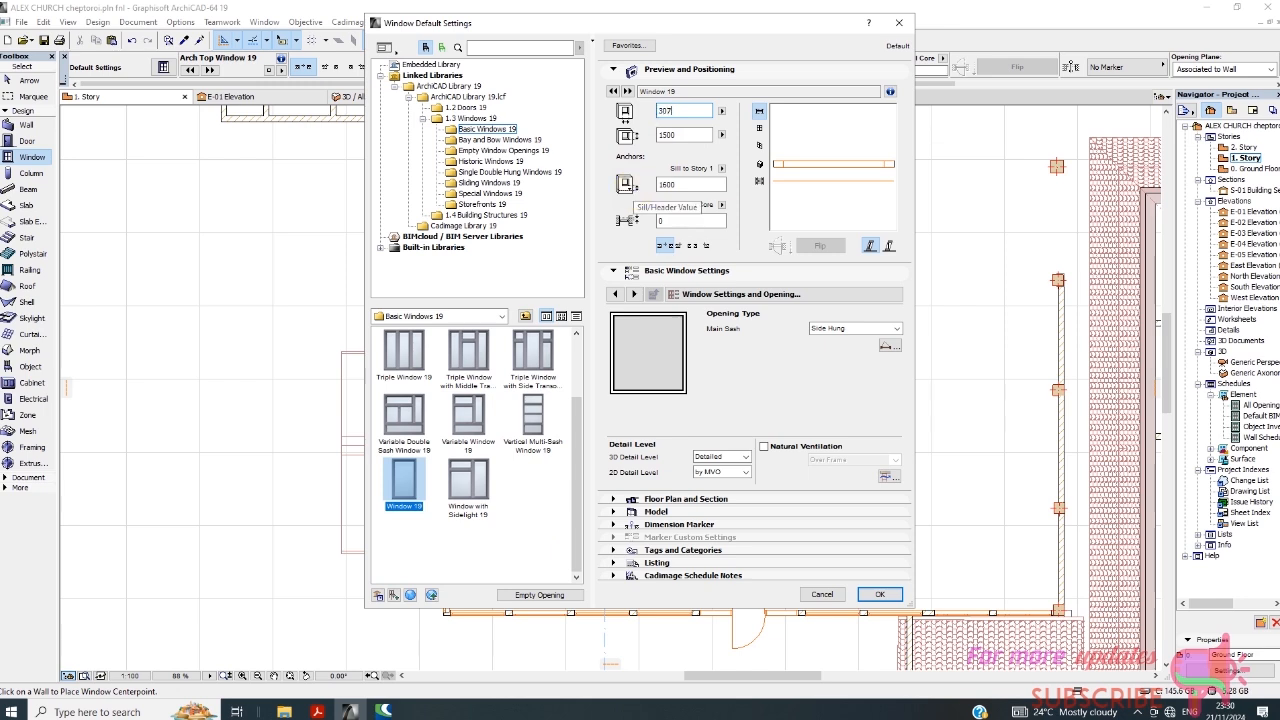
{"action": "type", "text": "3073"}
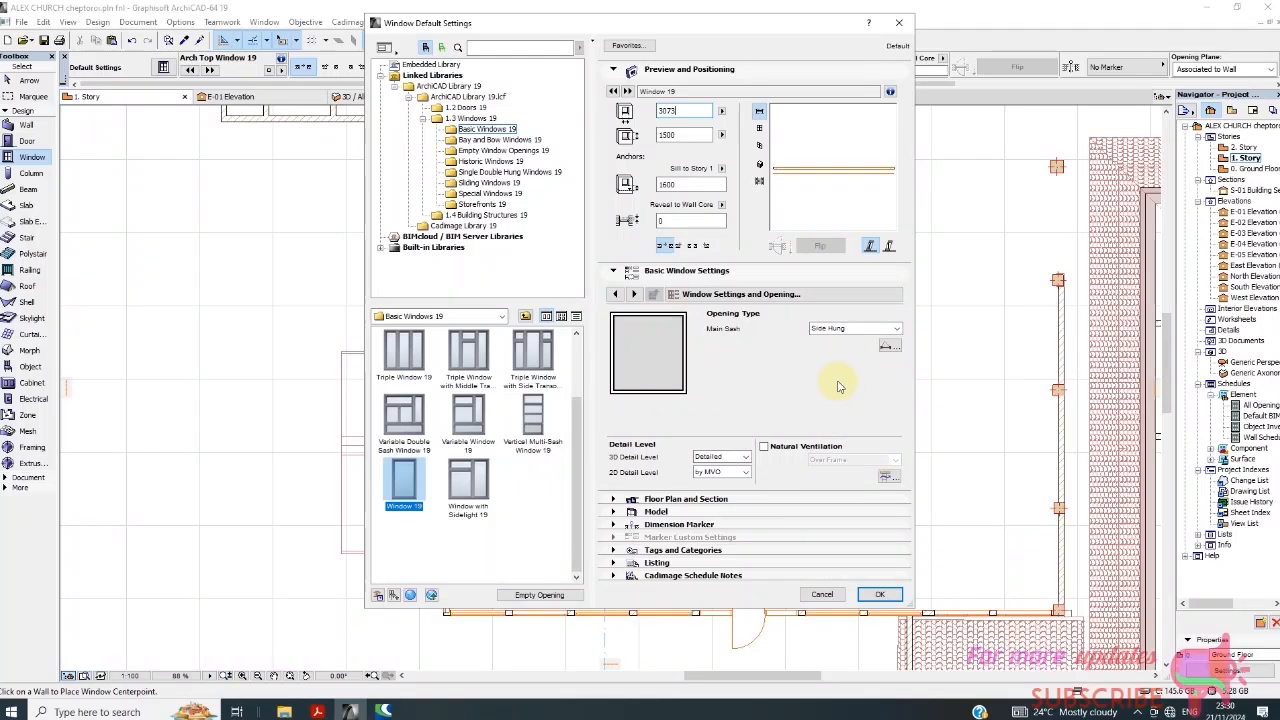
{"action": "left_click", "coordinate": [877, 594]}
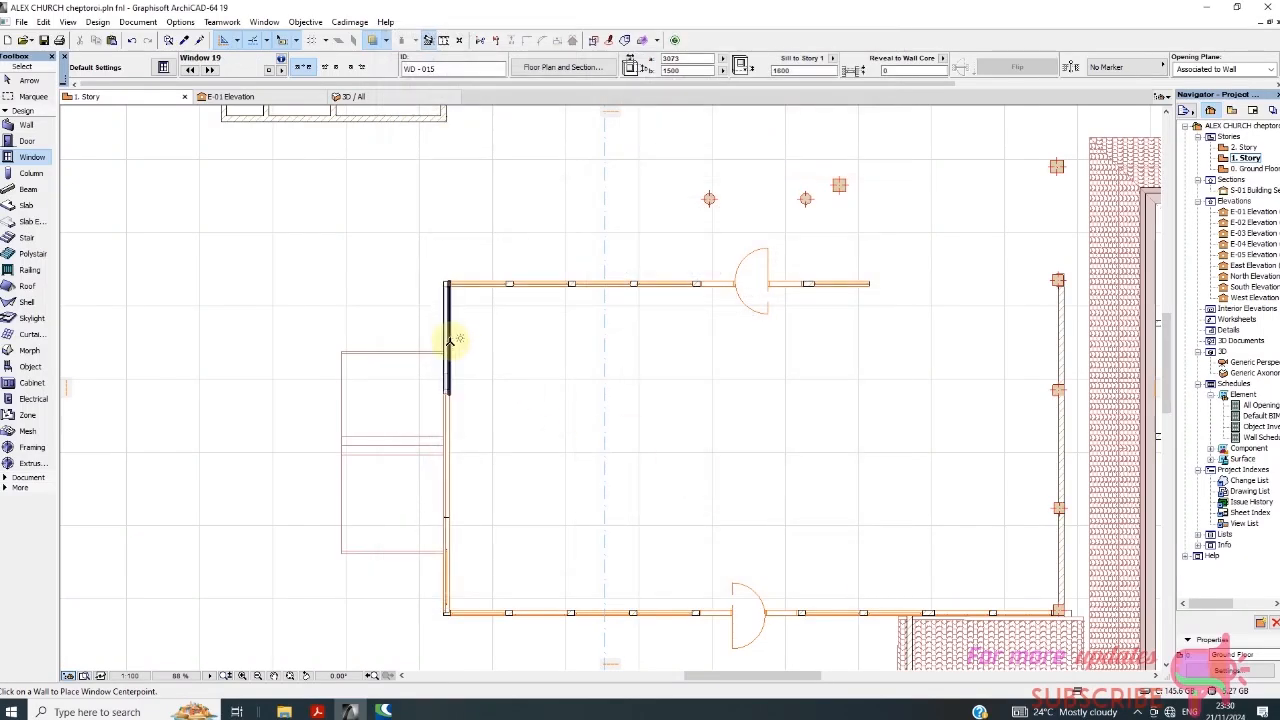
Place the window on the 1. Story entrance wall segment that lost its upper window.
{"action": "left_click", "coordinate": [450, 342]}
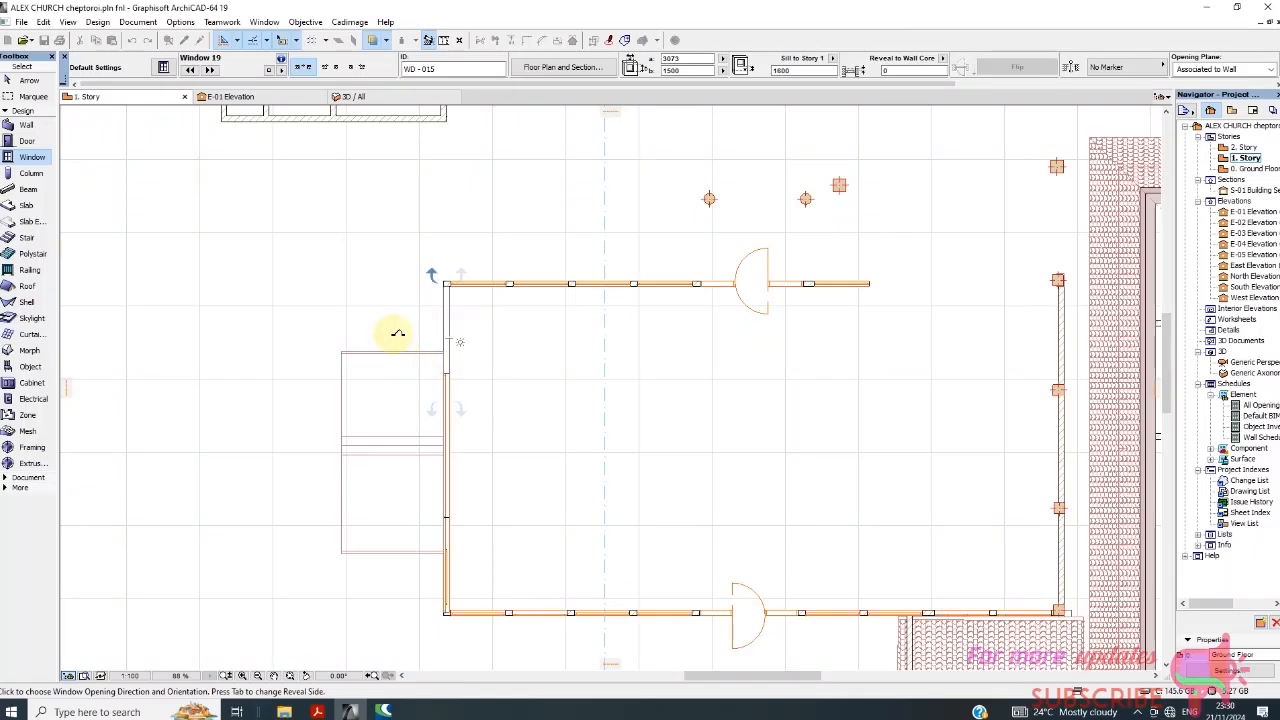
{"action": "left_click", "coordinate": [462, 352]}
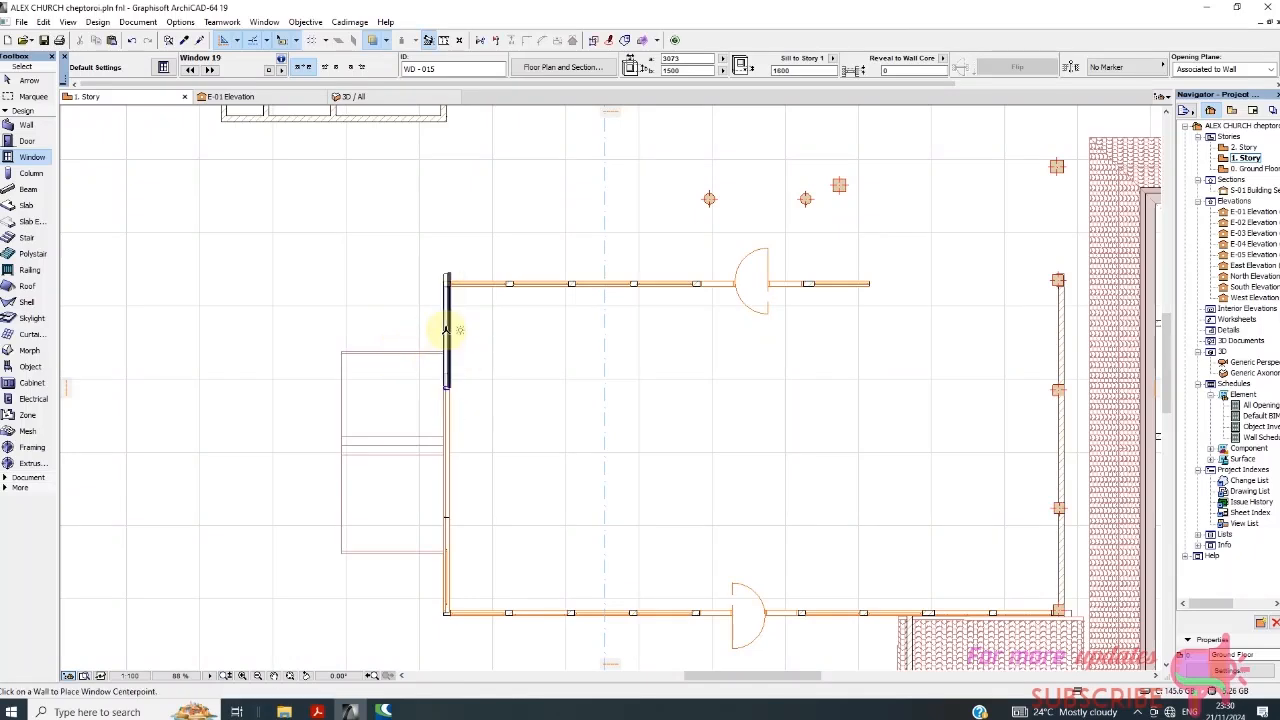
{"action": "left_click", "coordinate": [445, 330]}
{"action": "left_click", "coordinate": [422, 345]}
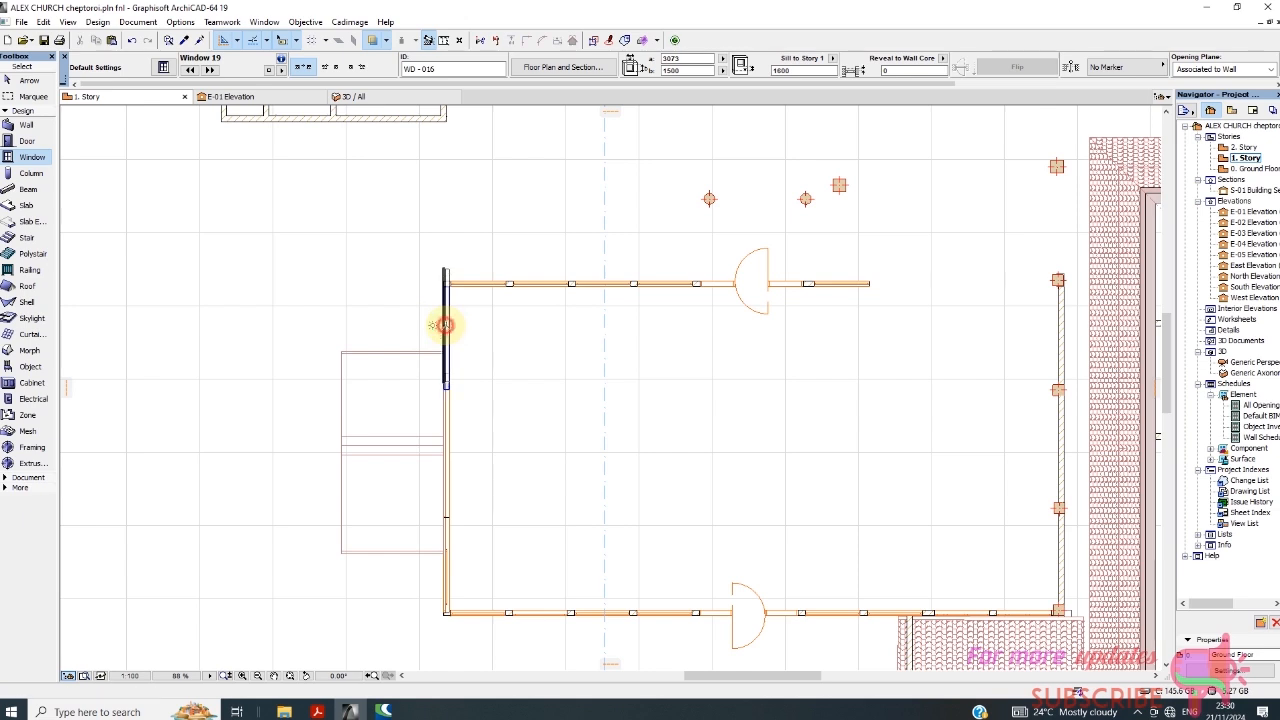
Place two more copies of the 3073-wide window on the same entrance wall segment.
{"action": "left_click", "coordinate": [445, 325]}
{"action": "left_click", "coordinate": [425, 325]}
{"action": "key", "text": "Escape"}
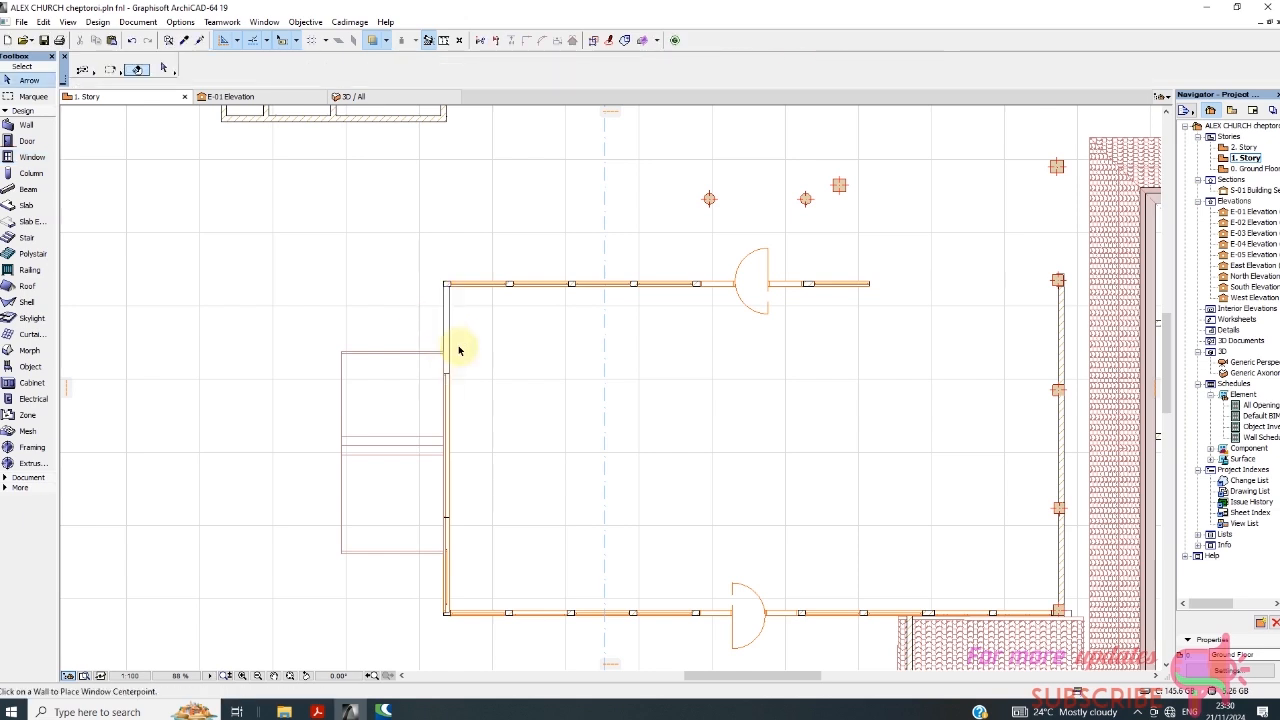
{"action": "scroll", "coordinate": [450, 361], "scroll_direction": "up", "scroll_amount": 4}
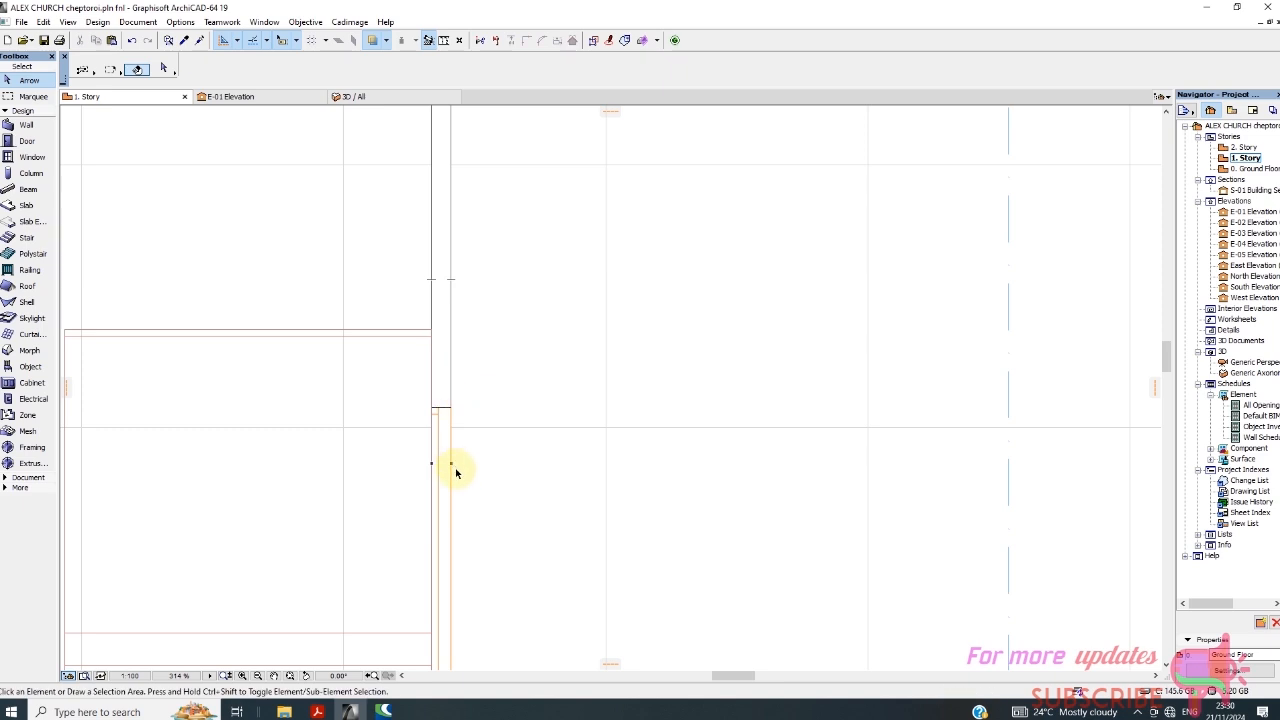
{"action": "scroll", "coordinate": [452, 346], "scroll_direction": "down", "scroll_amount": 2}
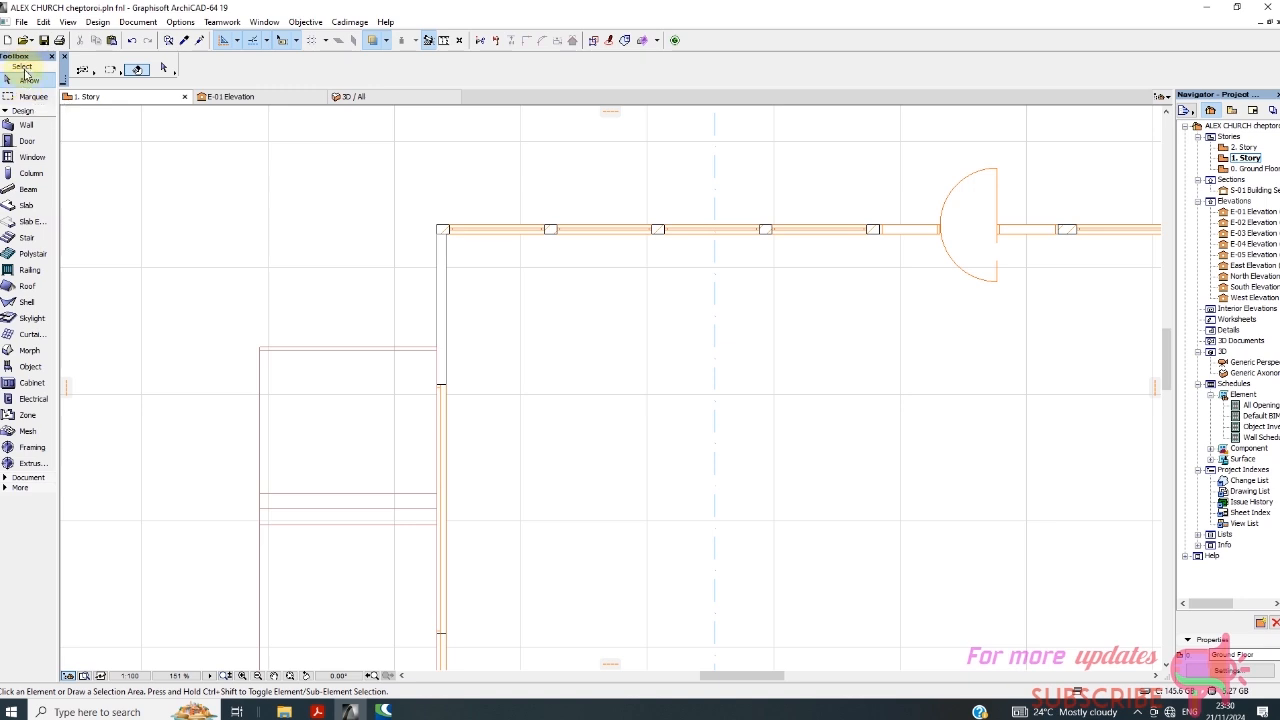
{"action": "left_click", "coordinate": [30, 157]}
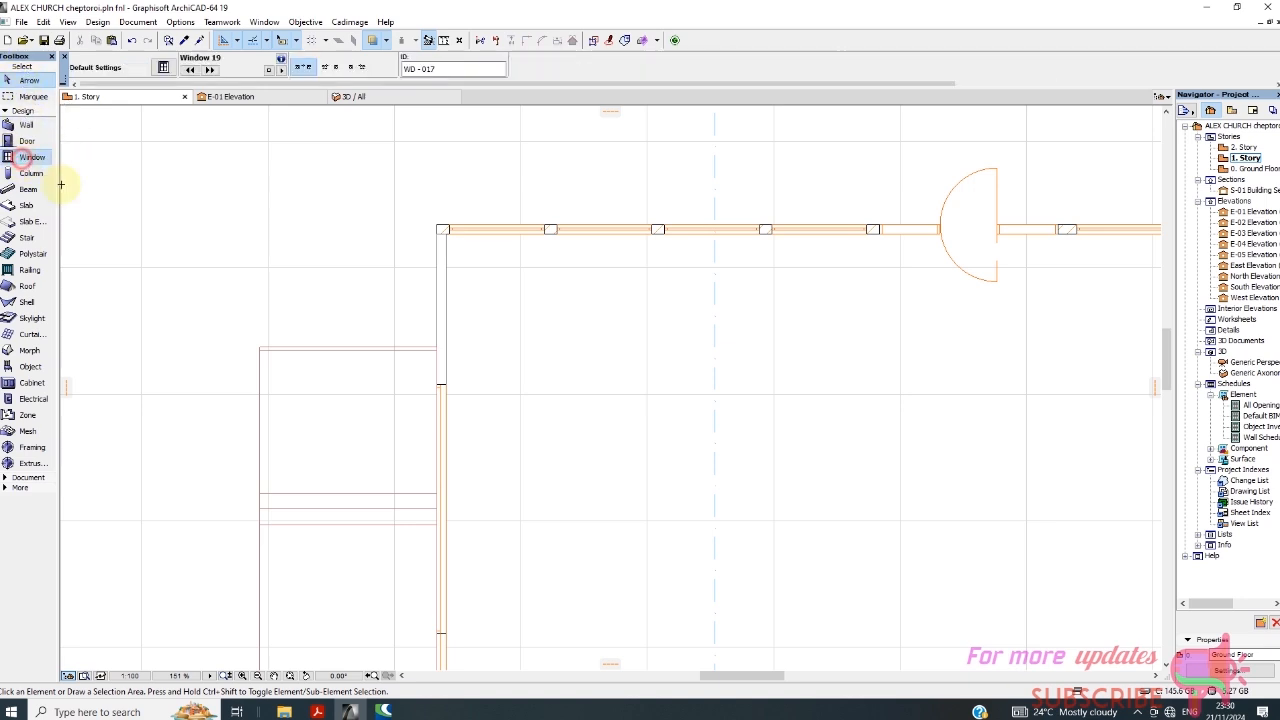
{"action": "left_click", "coordinate": [448, 316]}
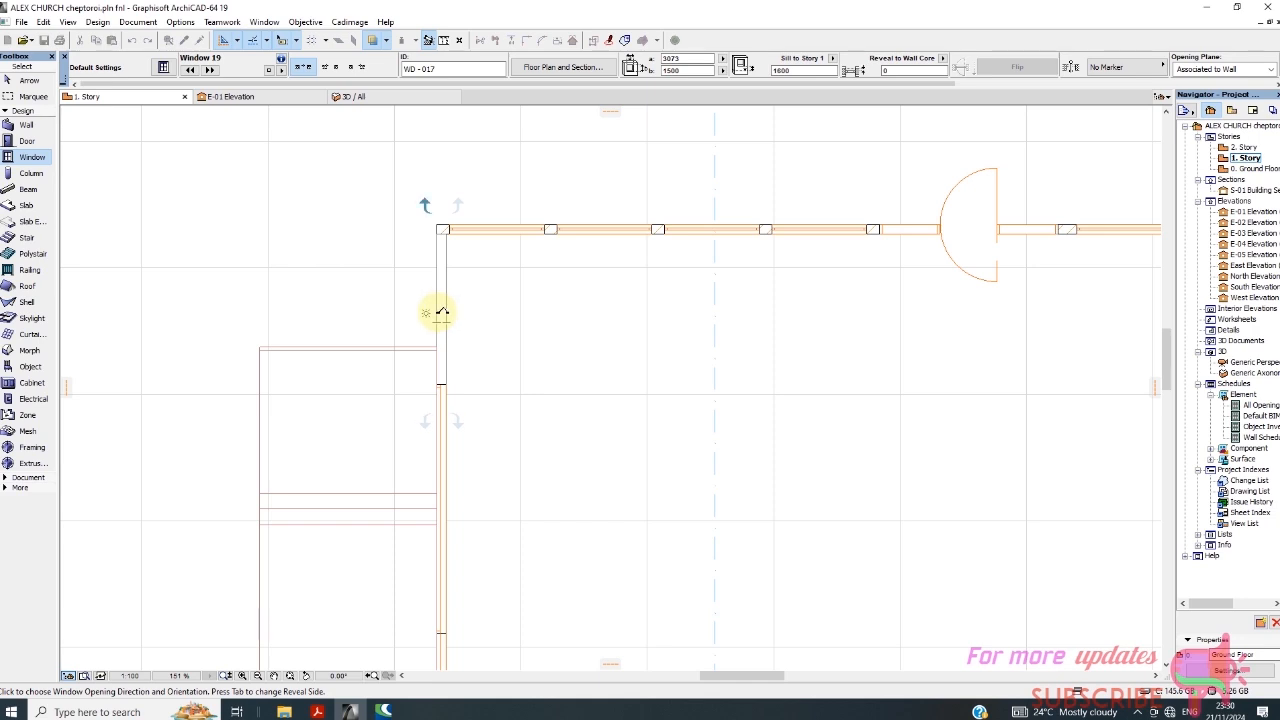
{"action": "left_click", "coordinate": [441, 312]}
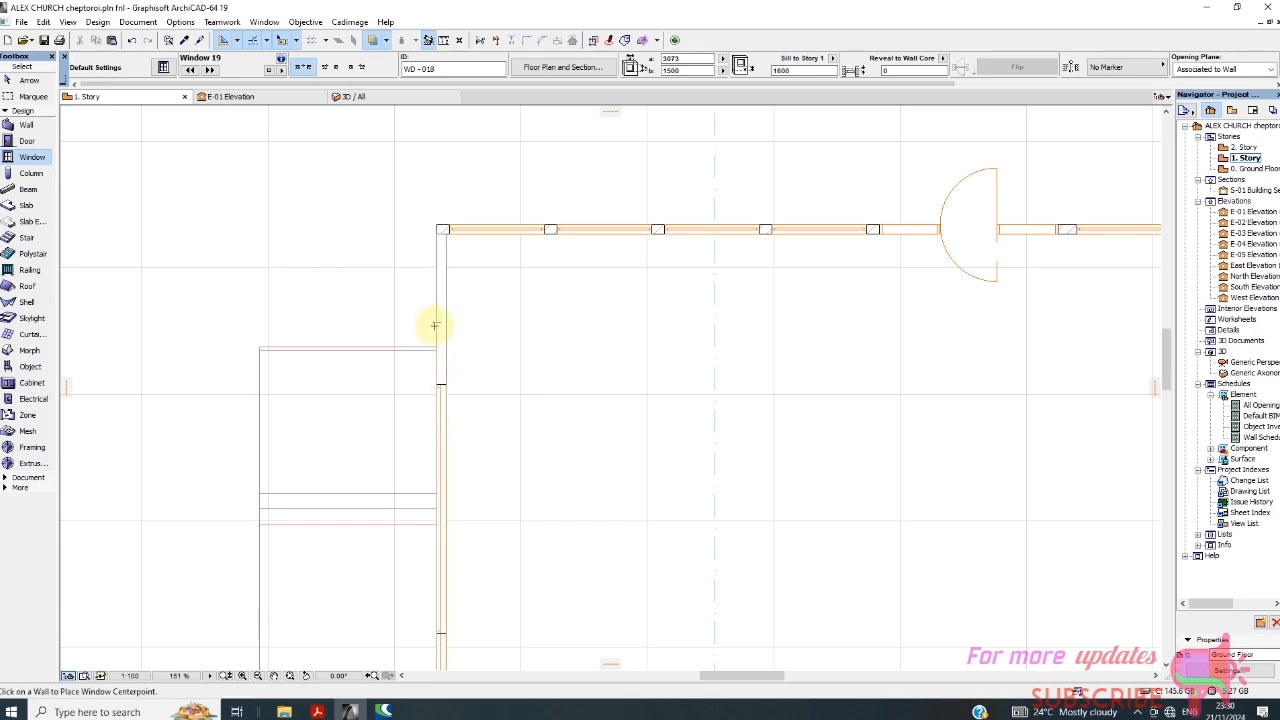
{"action": "scroll", "coordinate": [428, 374], "scroll_direction": "up", "scroll_amount": 3}
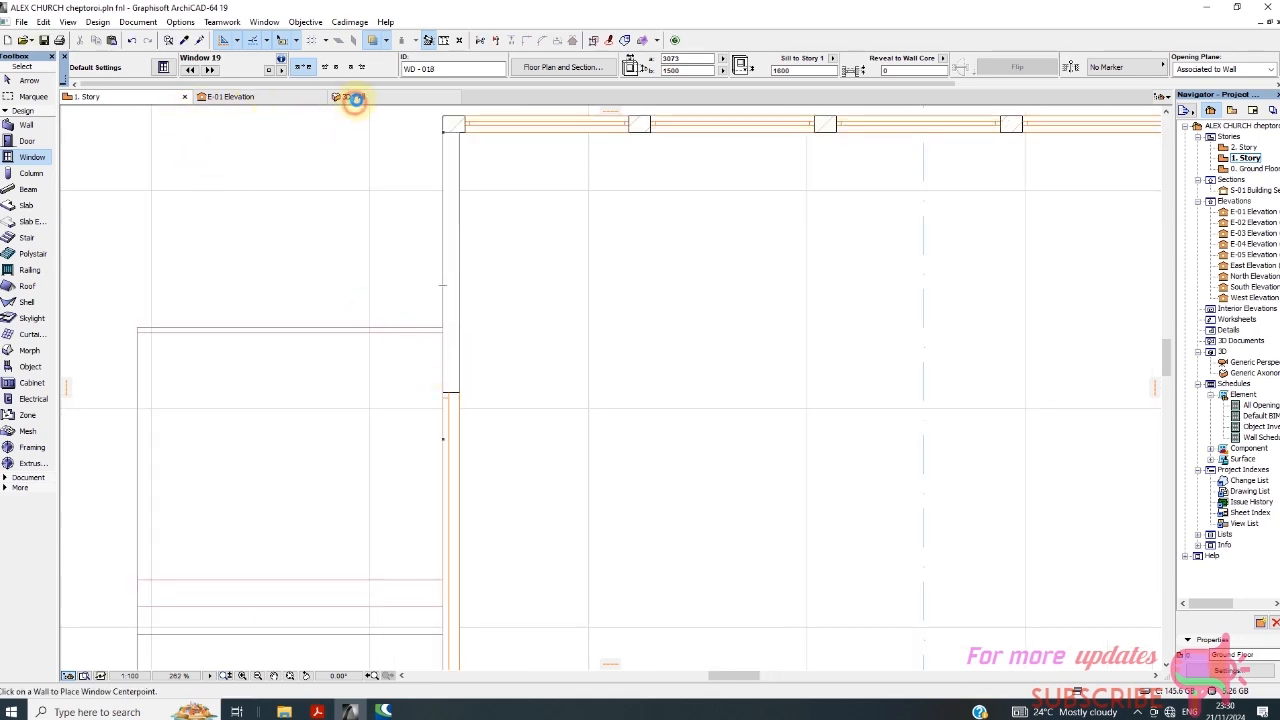
In the 3D view, set the sill height of one overlapping new window above the facade to 0.
{"action": "left_click", "coordinate": [357, 97]}
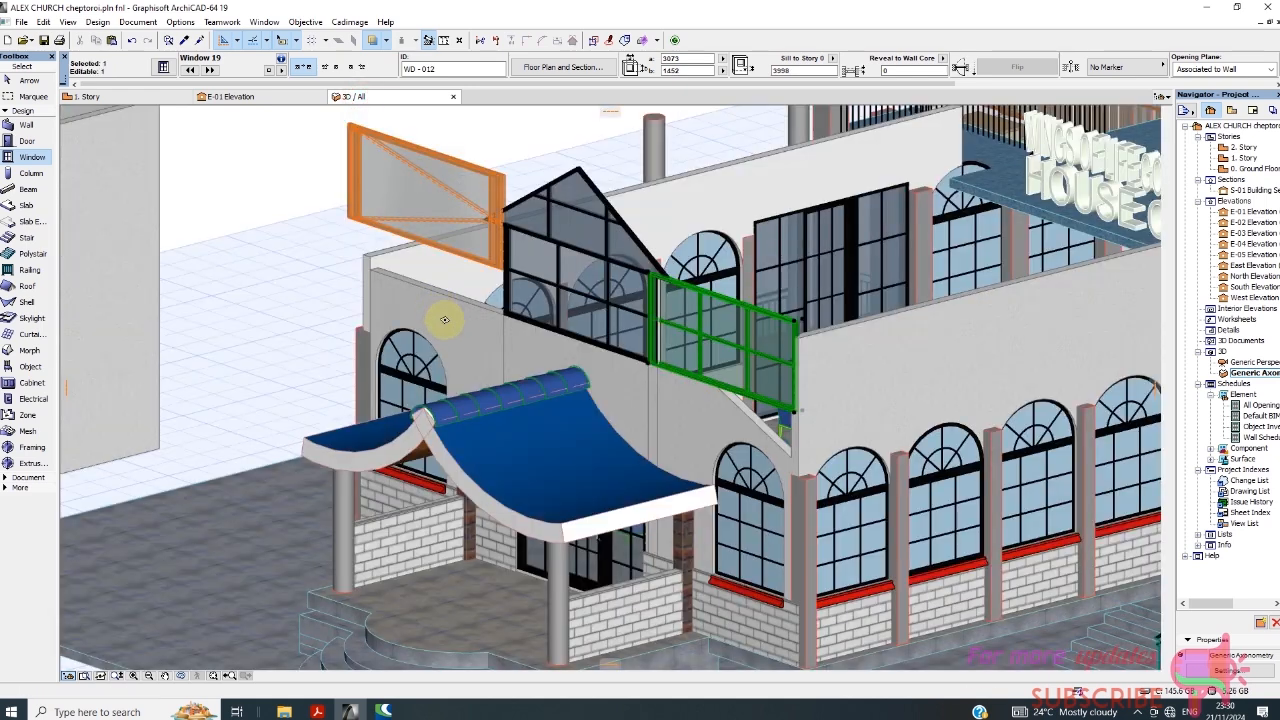
{"action": "key", "text": "Escape"}
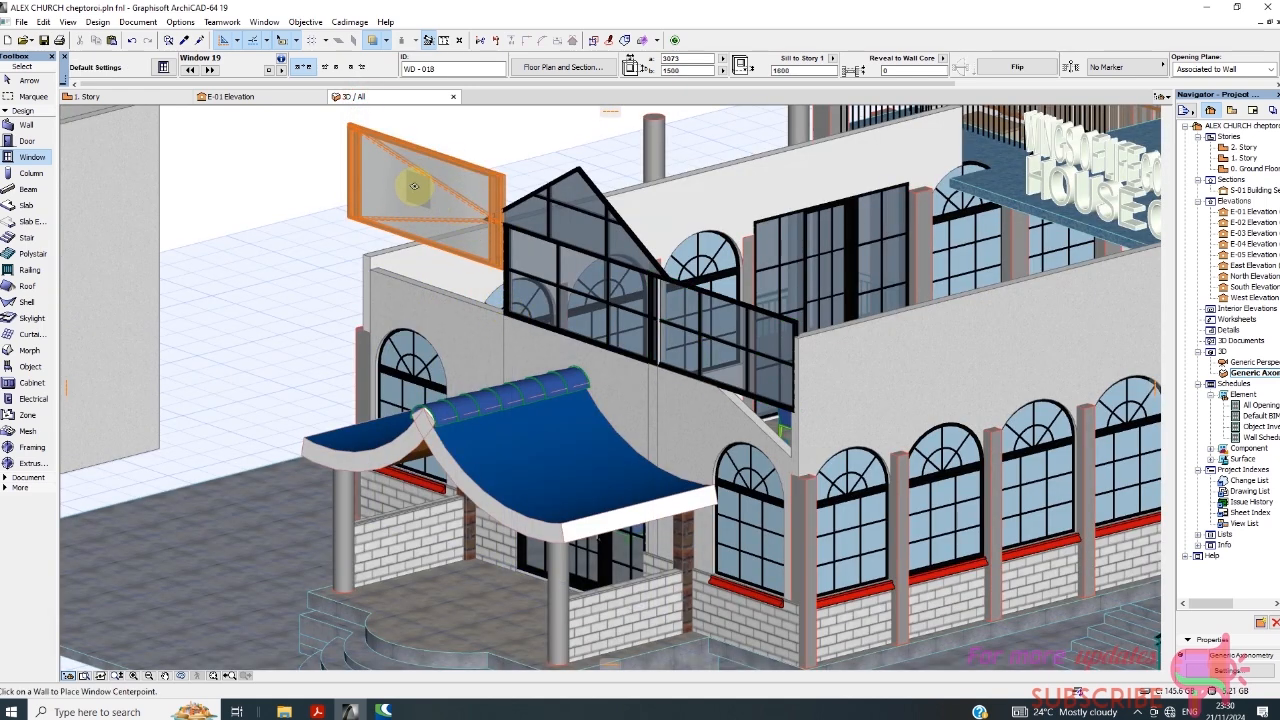
{"action": "left_click", "coordinate": [365, 143], "text": "shift"}
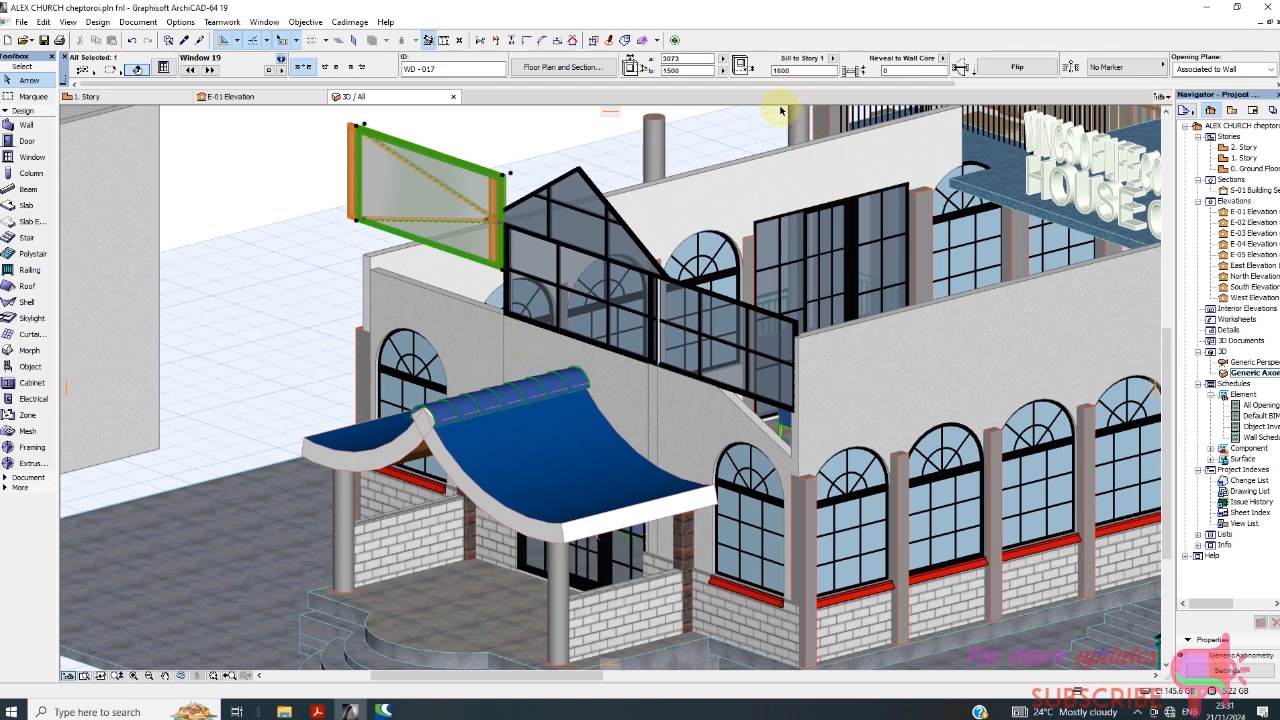
{"action": "left_click", "coordinate": [790, 70]}
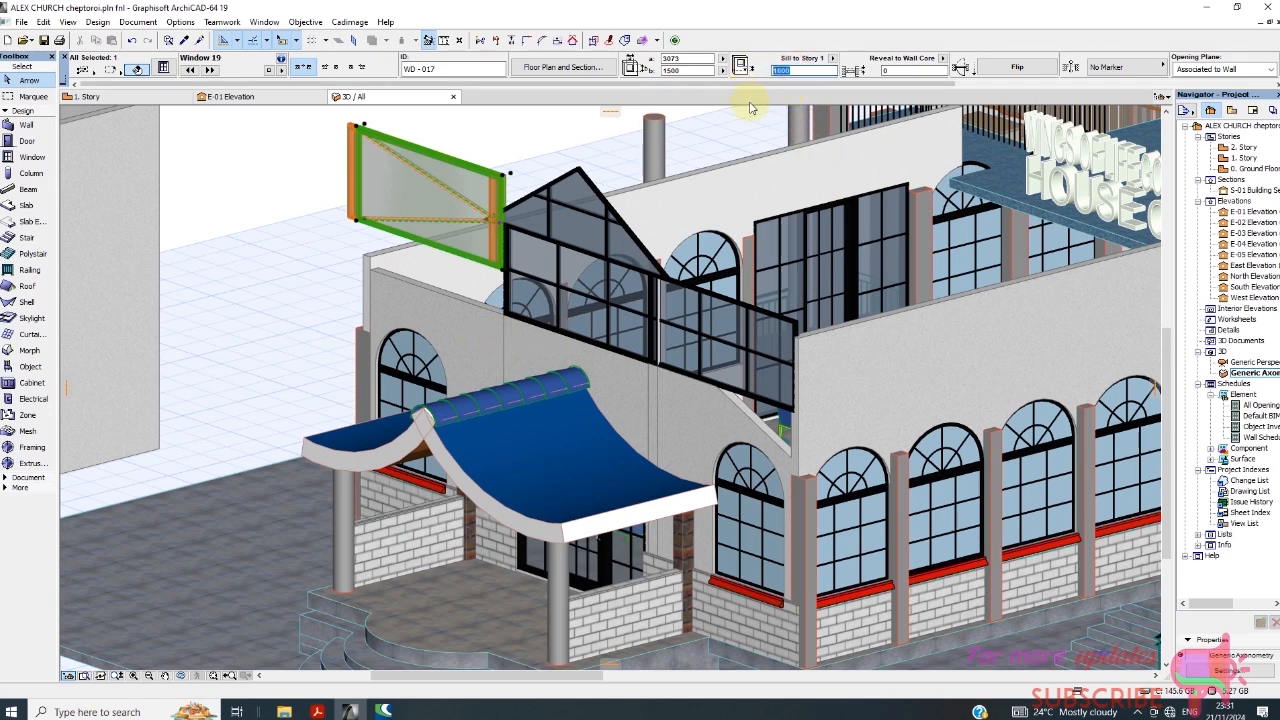
{"action": "left_click", "coordinate": [683, 71]}
{"action": "key", "text": "Return"}
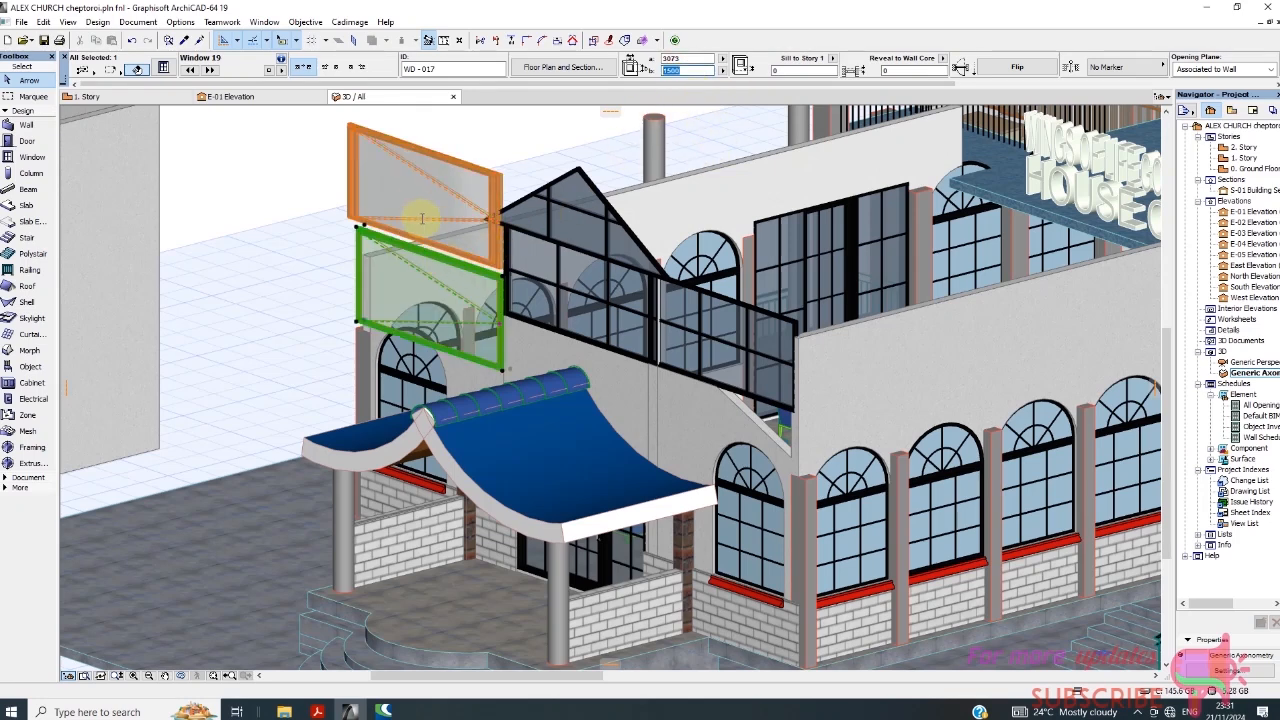
Delete the lowered window and the other overlapping duplicate, keeping a single new window above the facade.
{"action": "key", "text": "Delete"}
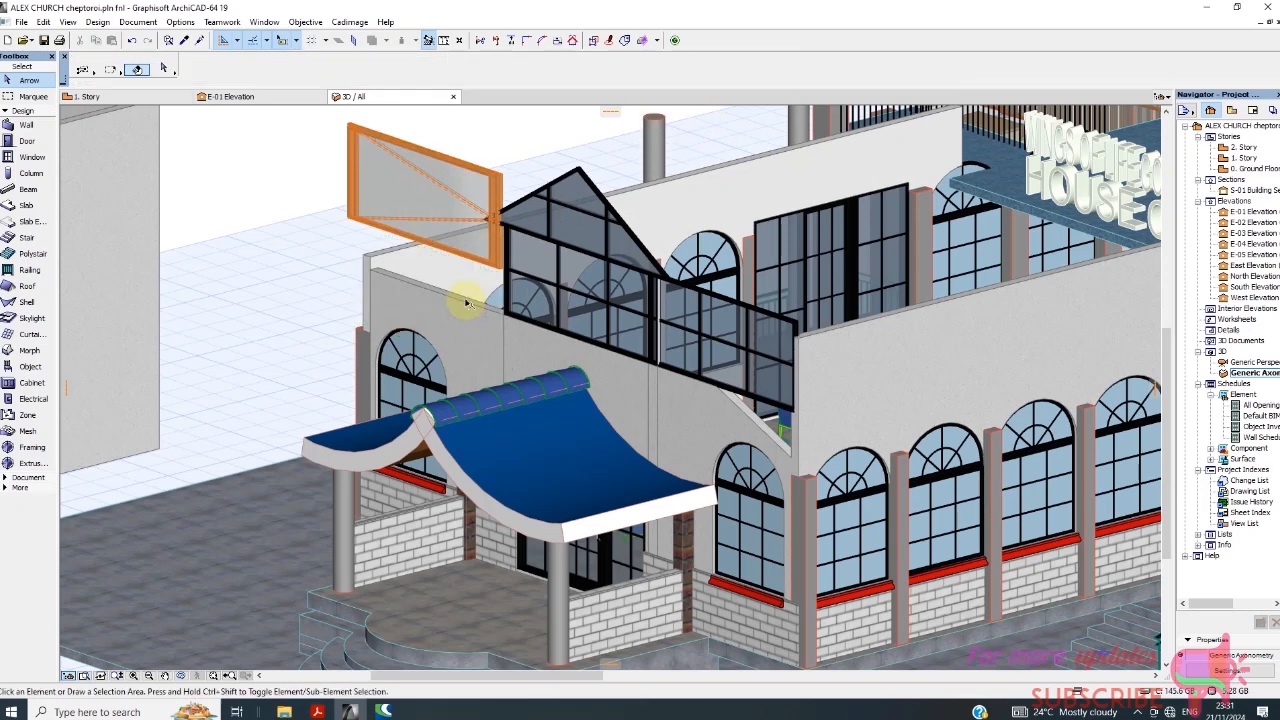
{"action": "left_click", "coordinate": [425, 207]}
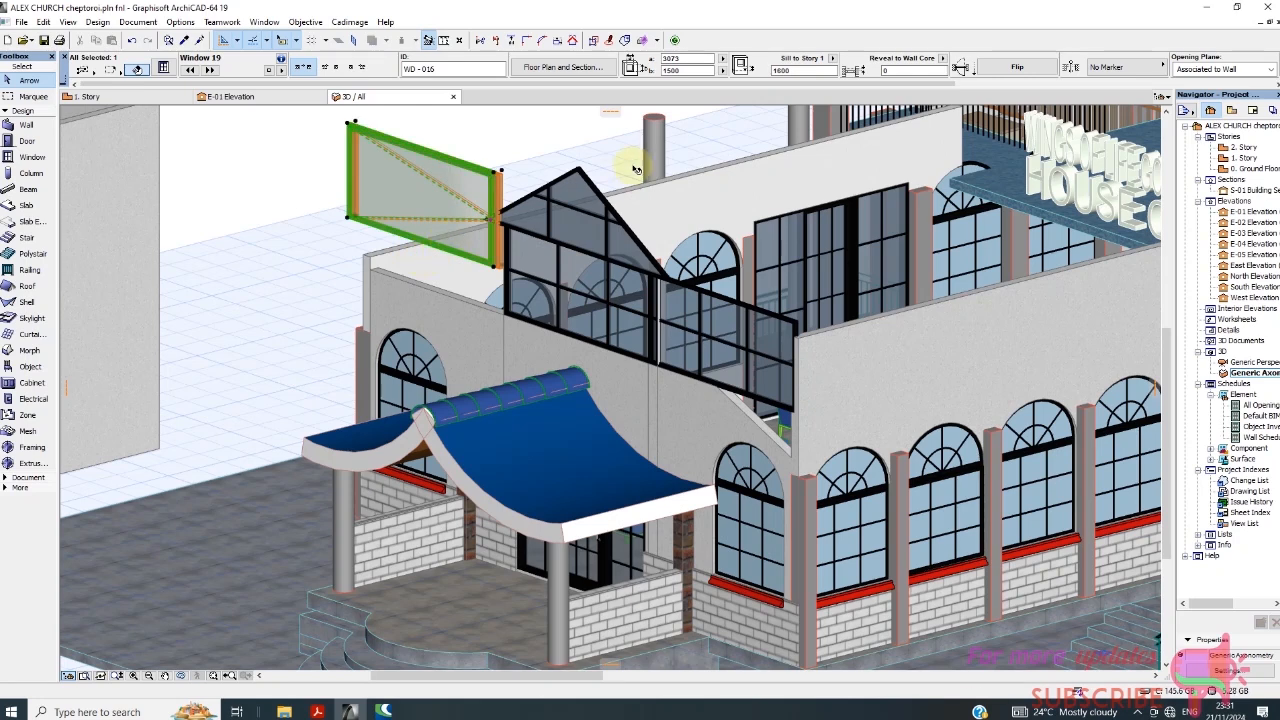
{"action": "key", "text": "Delete"}
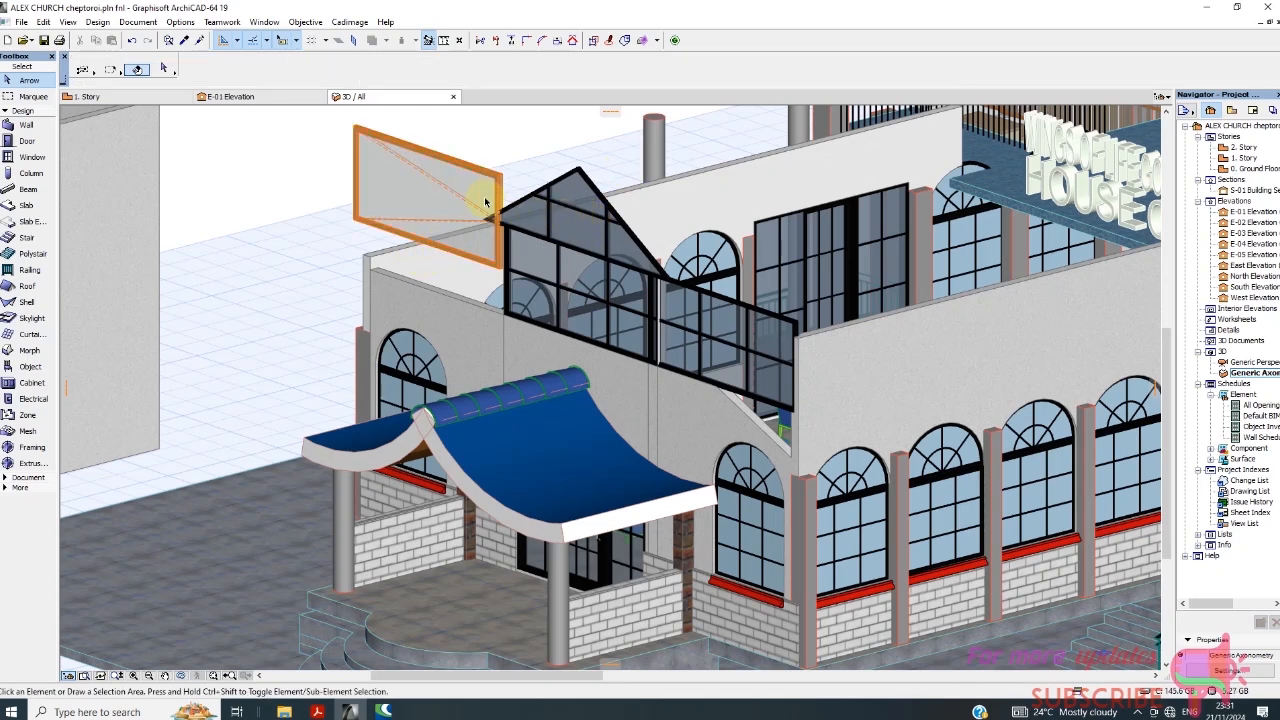
Stretch the remaining new window vertically down to the facade wall's top edge, making it about 2202 high.
{"action": "left_click", "coordinate": [486, 214]}
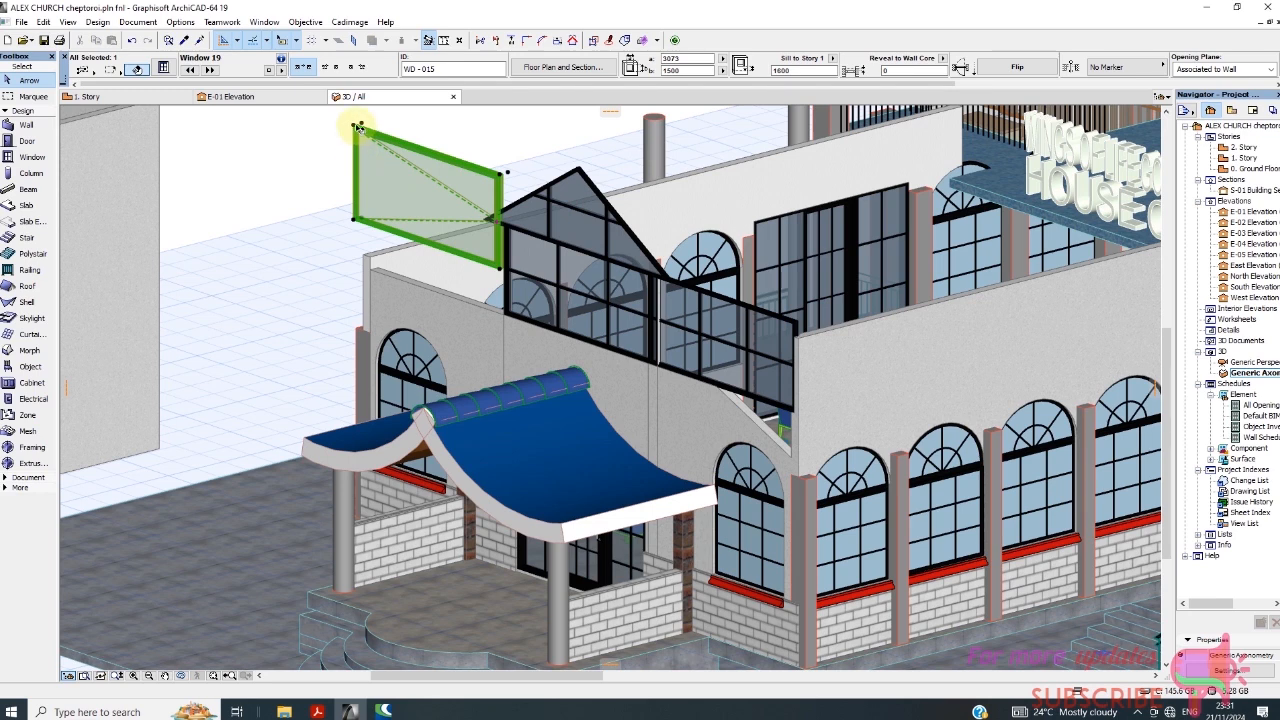
{"action": "left_click", "coordinate": [360, 124]}
{"action": "left_click", "coordinate": [430, 224]}
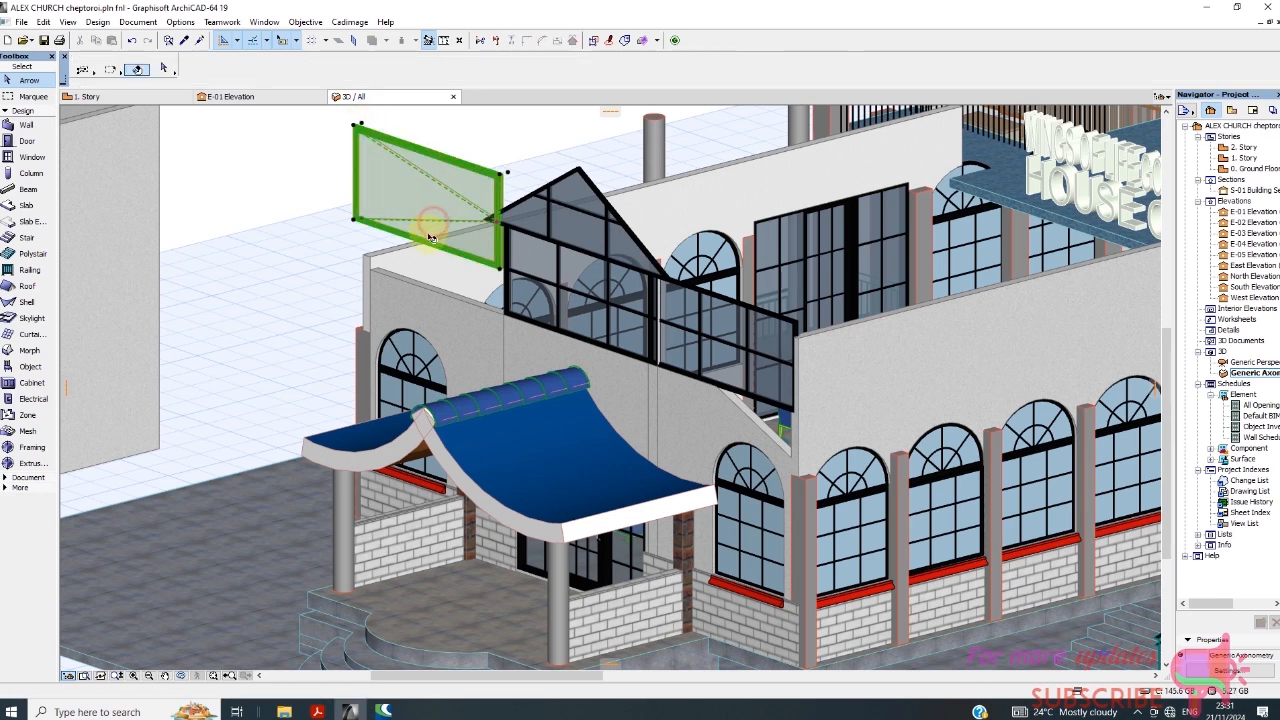
{"action": "left_click", "coordinate": [355, 222]}
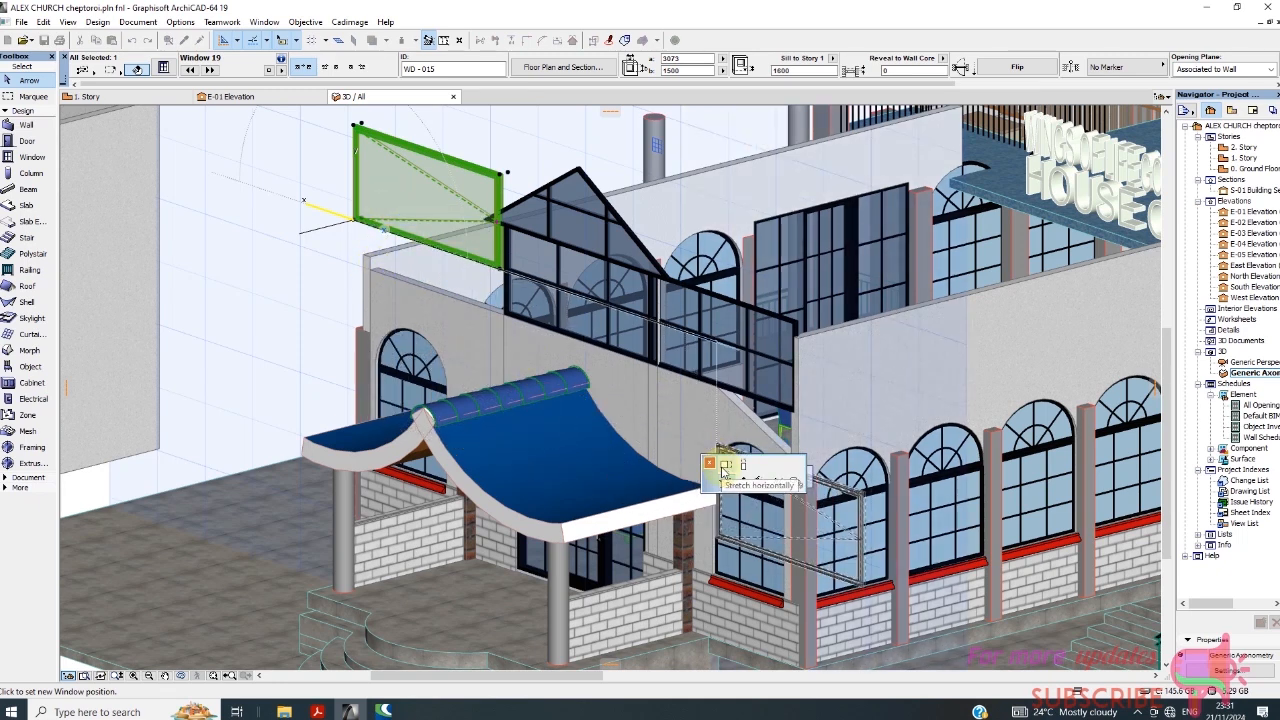
{"action": "left_click", "coordinate": [742, 466]}
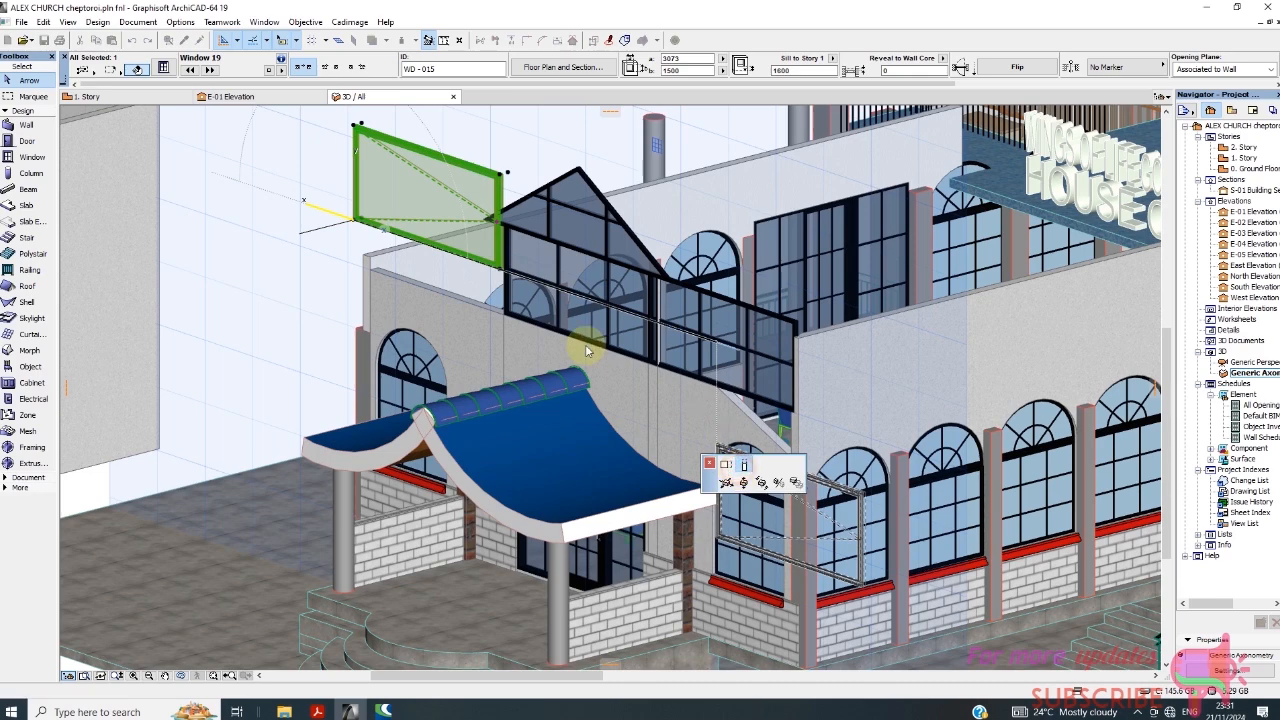
{"action": "left_click", "coordinate": [376, 270]}
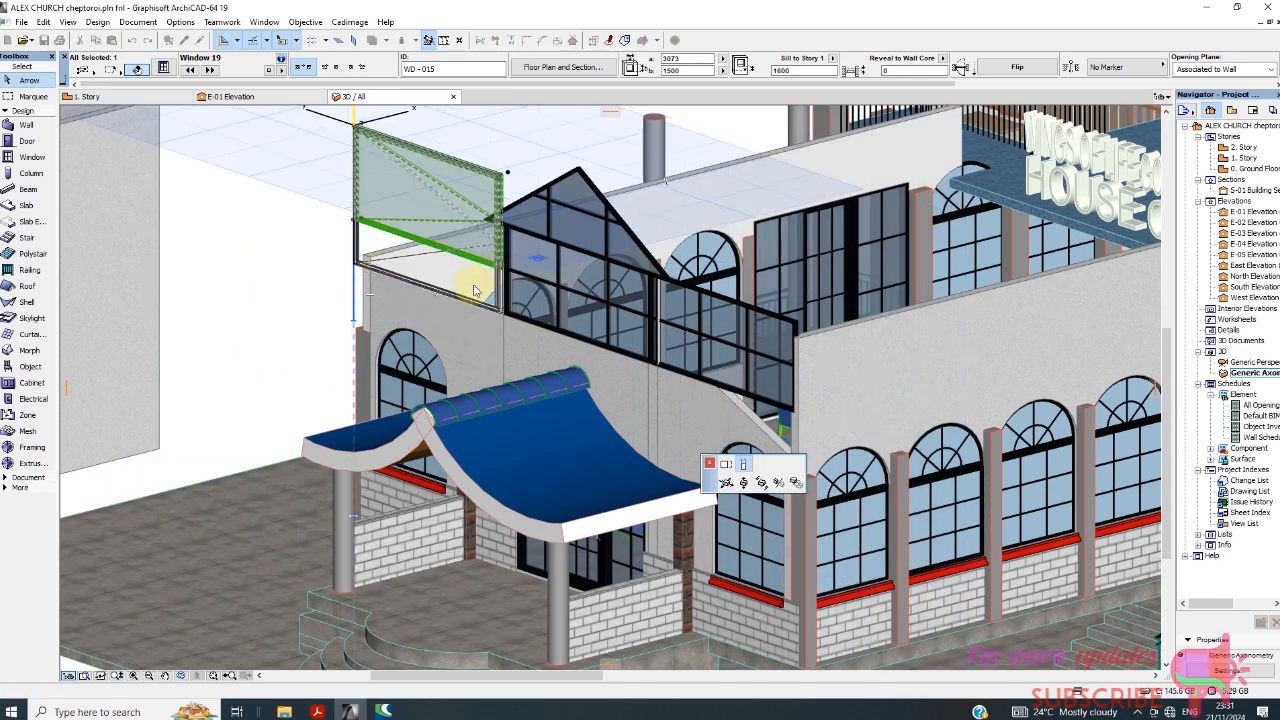
{"action": "key", "text": "Escape"}
{"action": "left_click", "coordinate": [497, 182]}
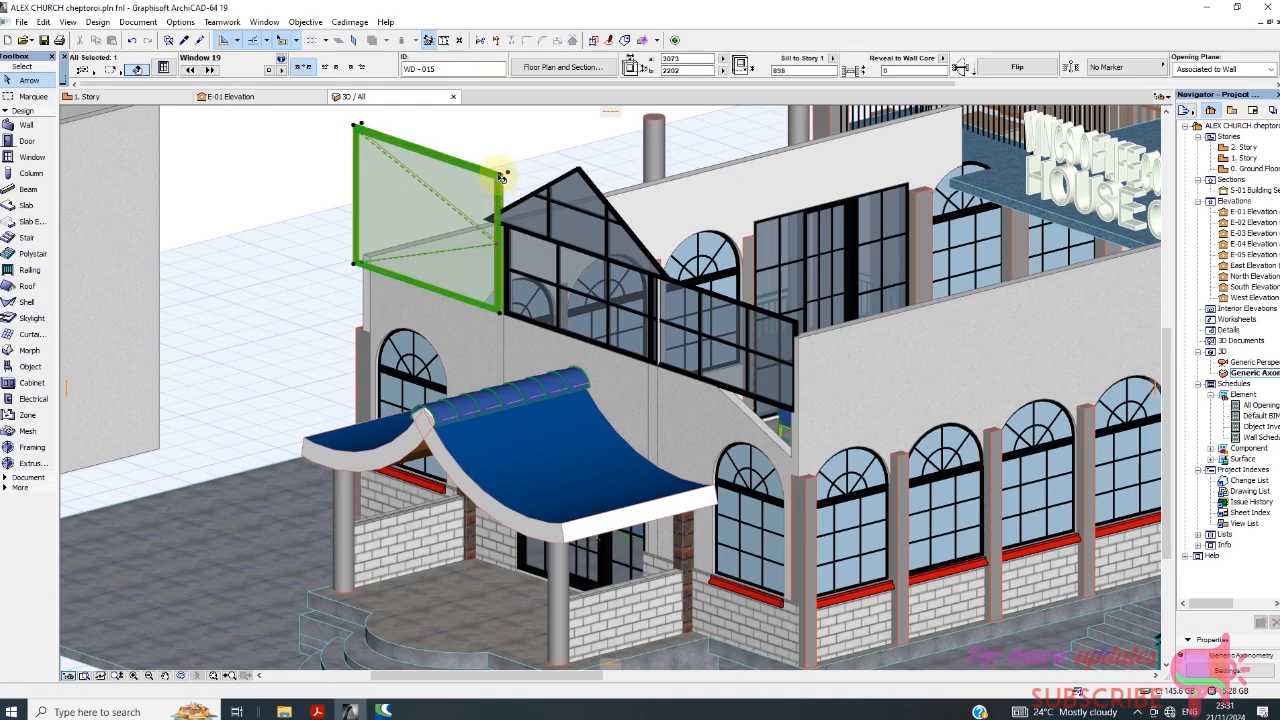
{"action": "left_click", "coordinate": [500, 175]}
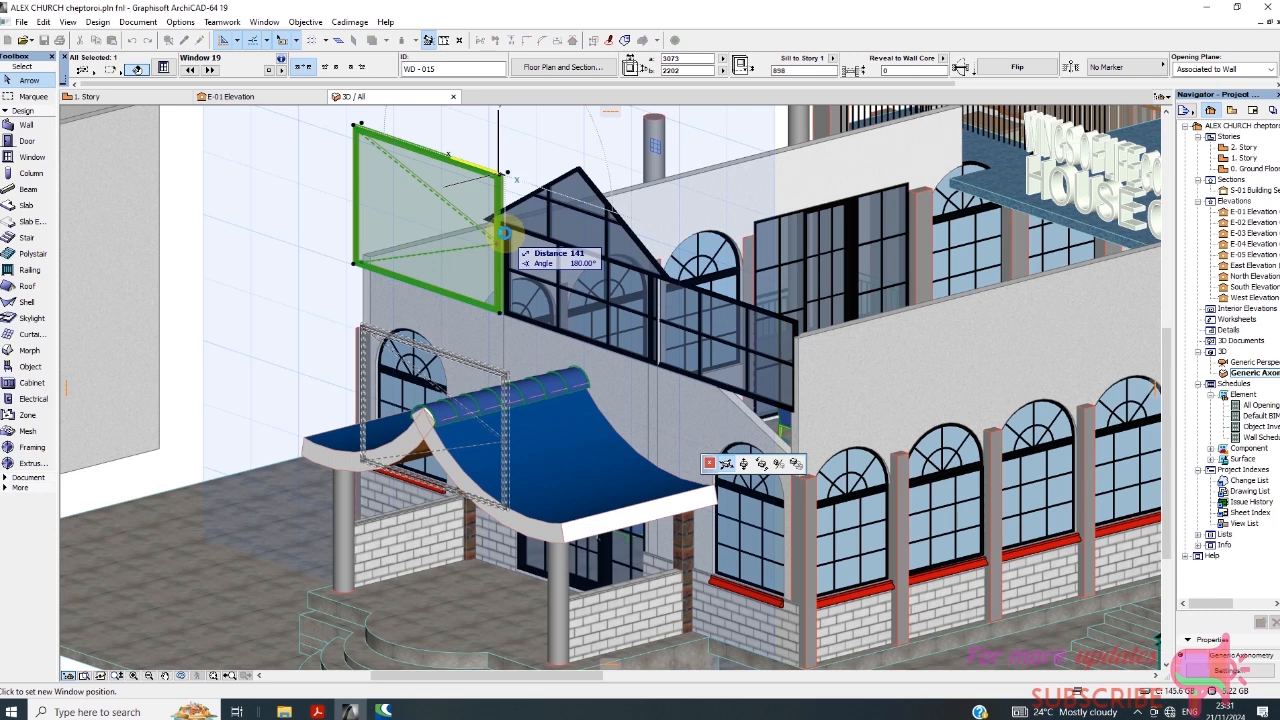
{"action": "key", "text": "Escape"}
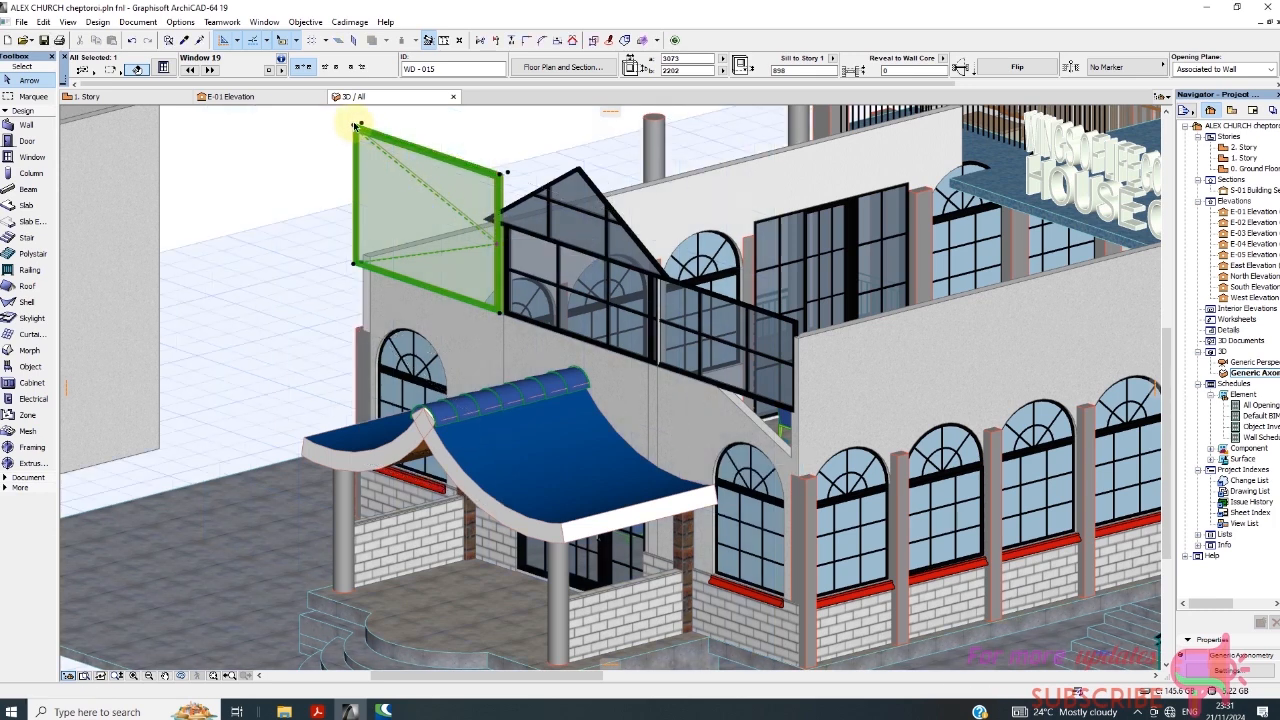
{"action": "key", "text": "Escape"}
{"action": "left_click", "coordinate": [360, 137]}
{"action": "key", "text": "Escape"}
{"action": "left_click", "coordinate": [358, 136]}
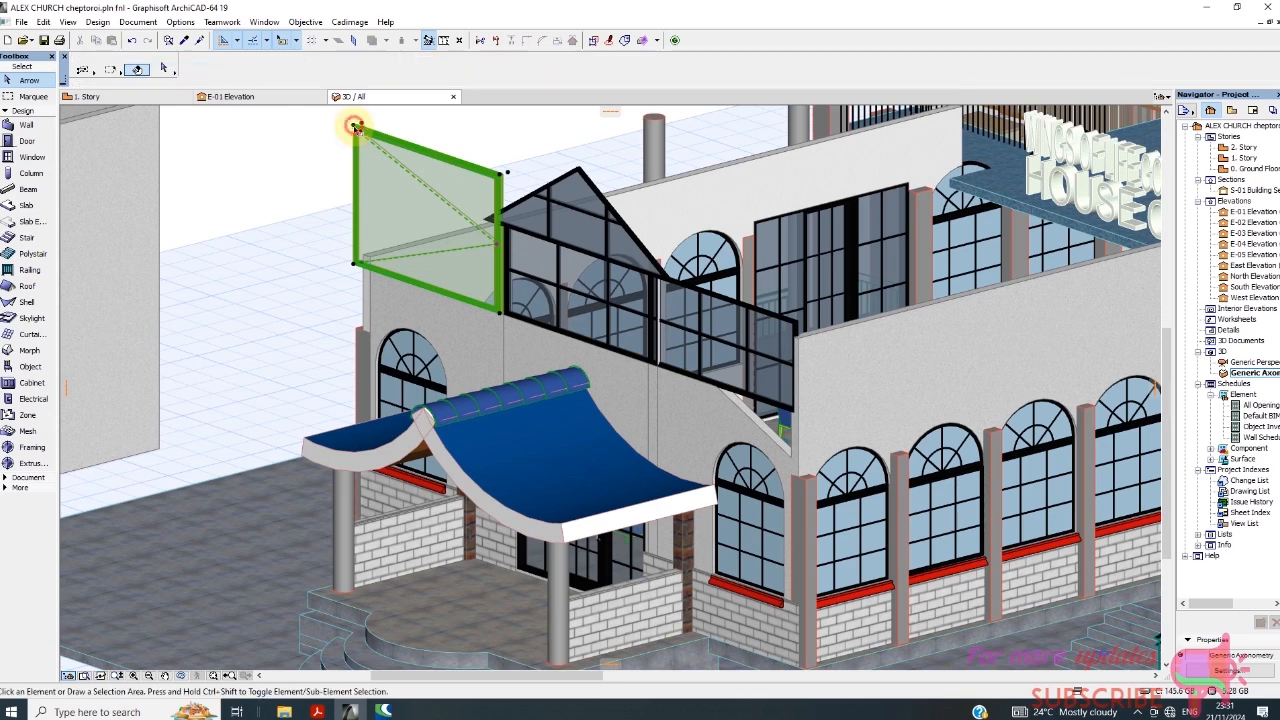
{"action": "key", "text": "Escape"}
{"action": "left_click", "coordinate": [364, 131]}
{"action": "key", "text": "Escape"}
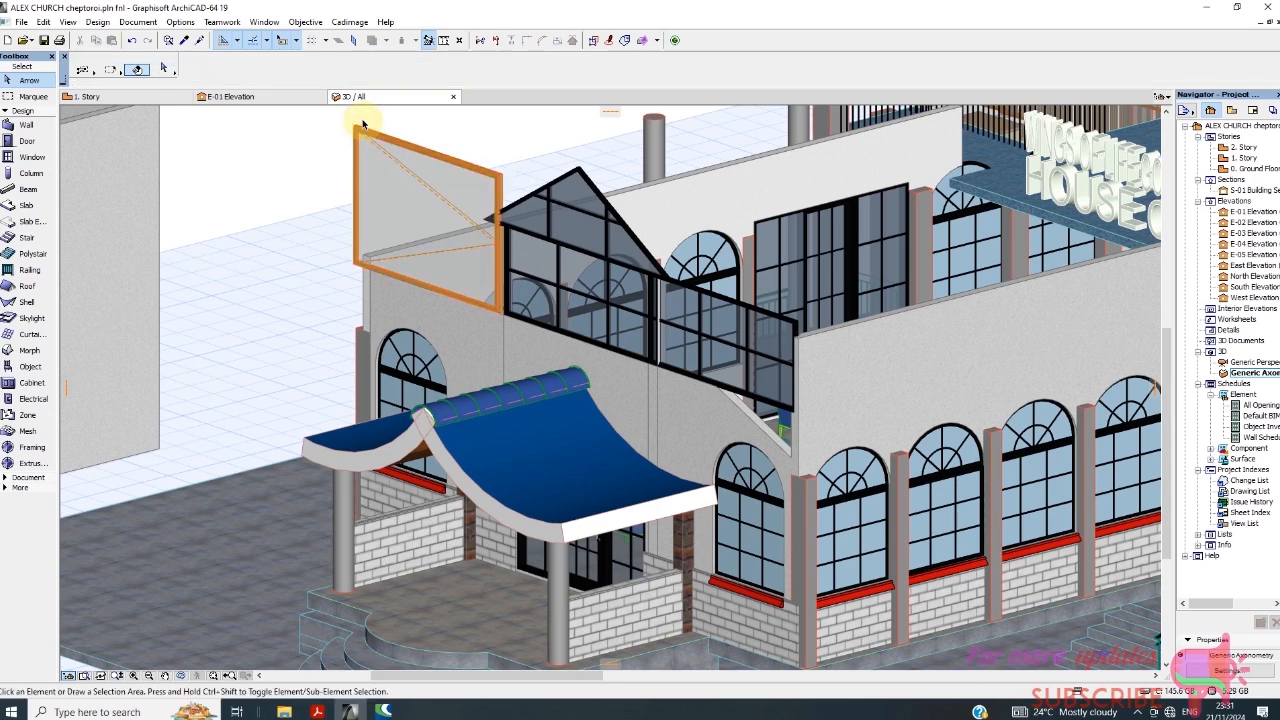
{"action": "left_click", "coordinate": [359, 128]}
{"action": "scroll", "coordinate": [358, 127], "scroll_direction": "up", "scroll_amount": 5}
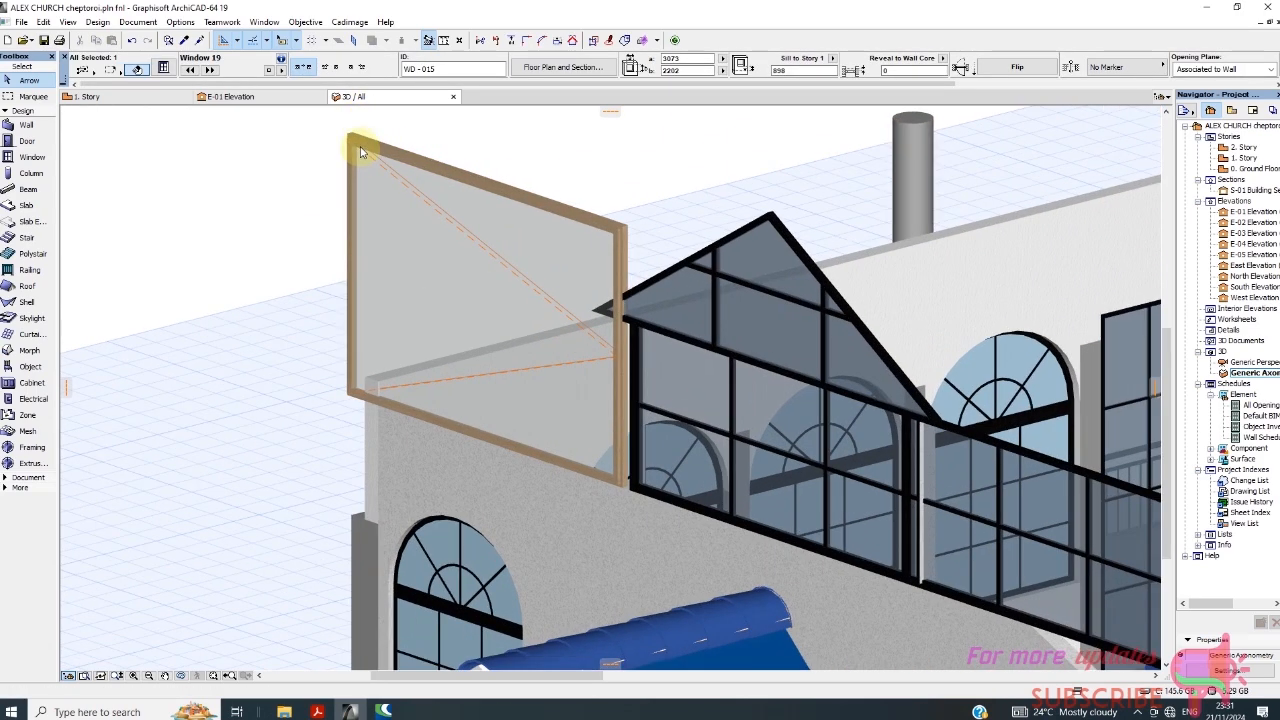
{"action": "key", "text": "Escape"}
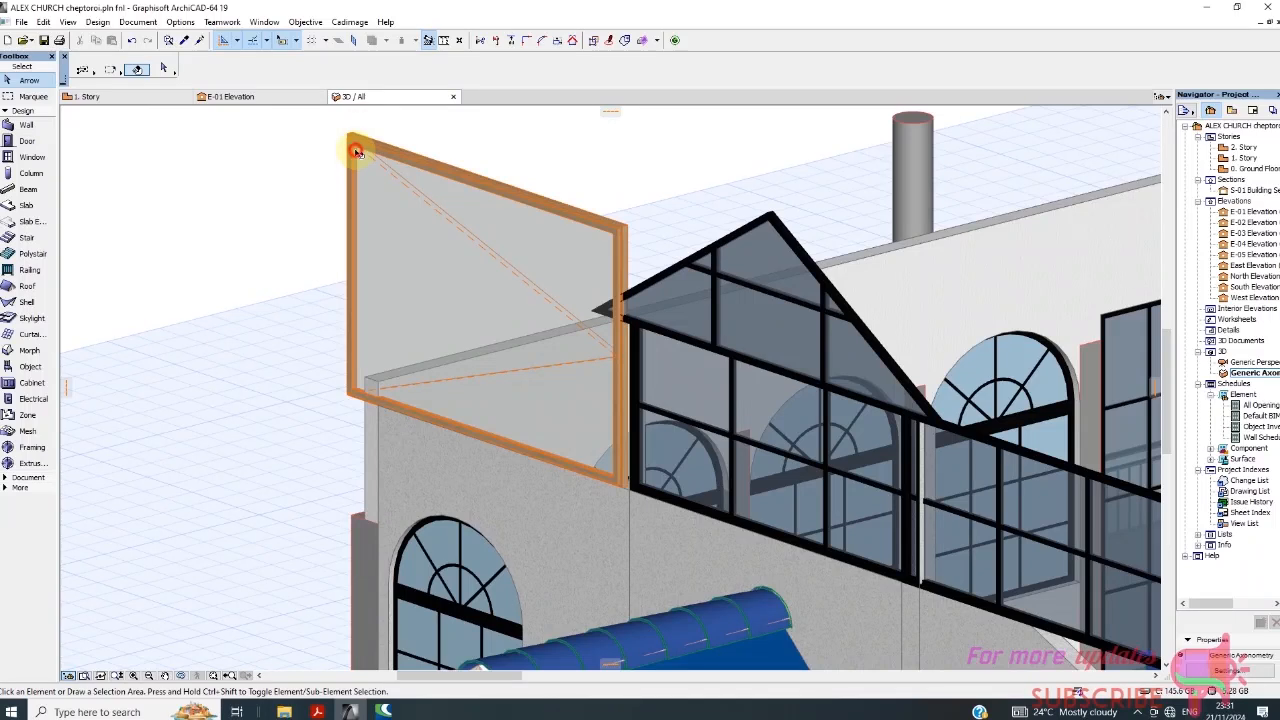
{"action": "left_click", "coordinate": [352, 142]}
{"action": "left_click", "coordinate": [352, 138]}
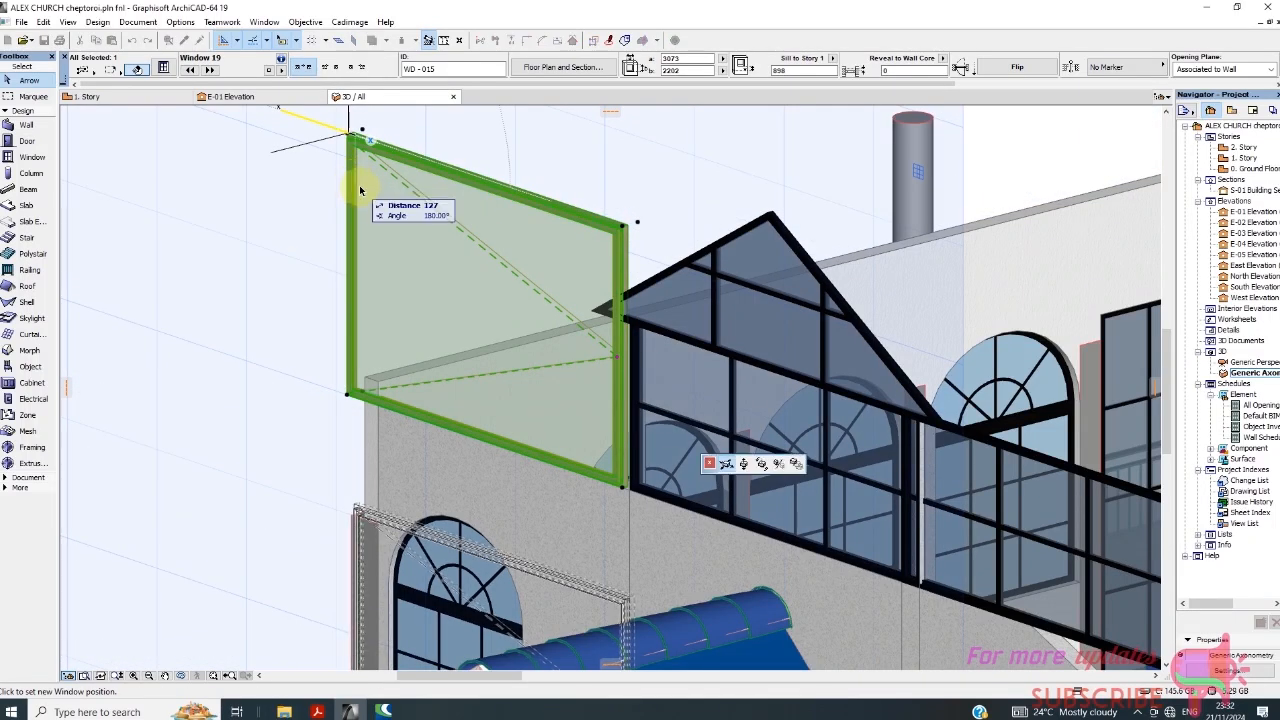
{"action": "key", "text": "Escape"}
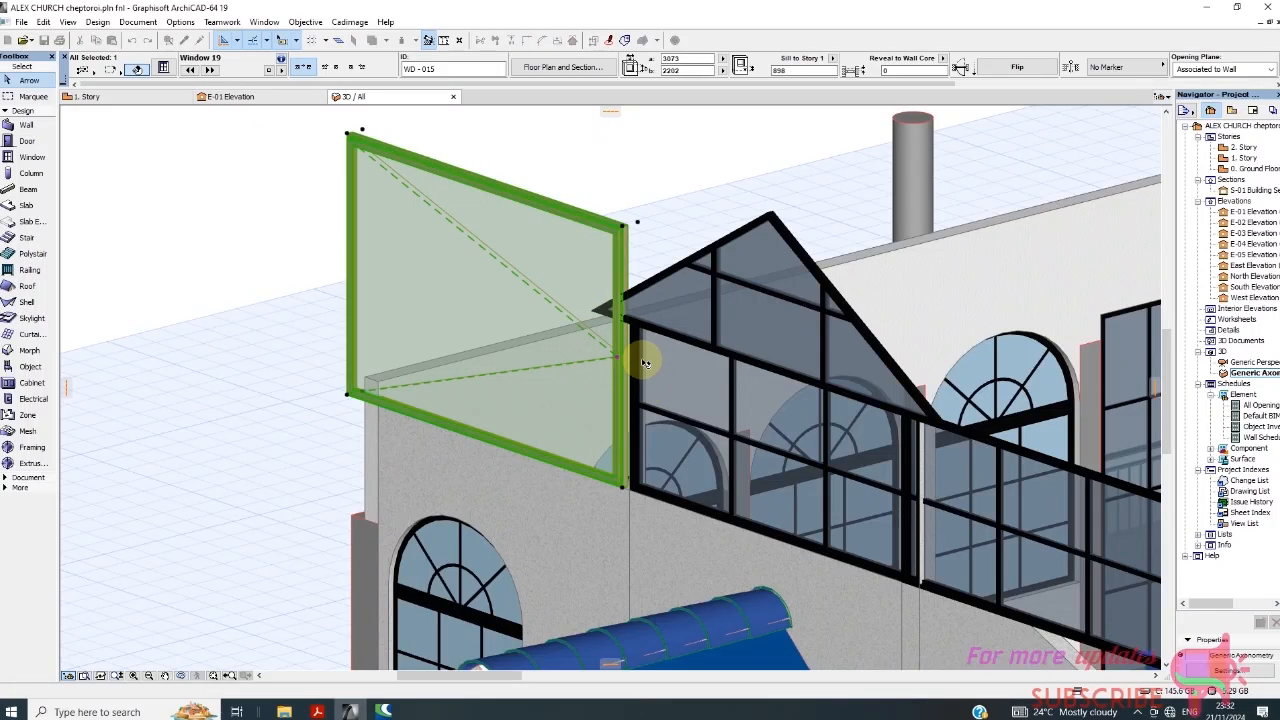
Set the height of the new window above the entrance facade to 1451.
{"action": "left_click", "coordinate": [687, 370]}
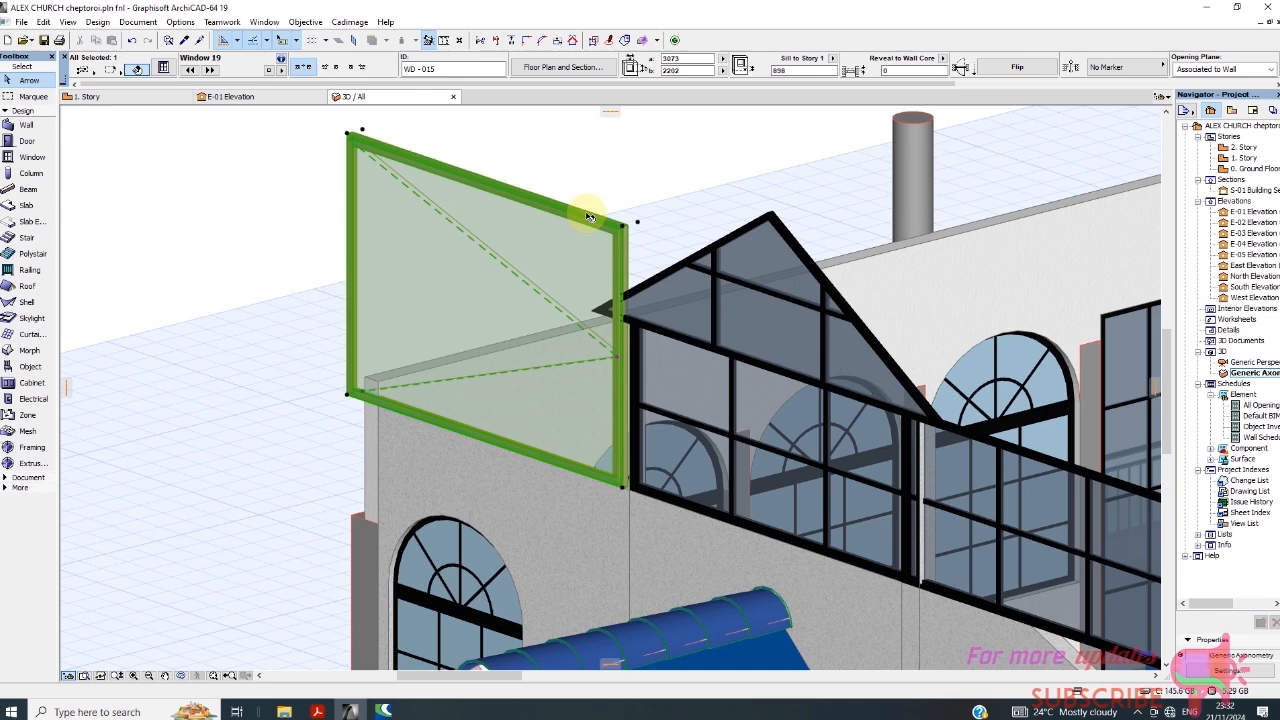
{"action": "left_click", "coordinate": [686, 70]}
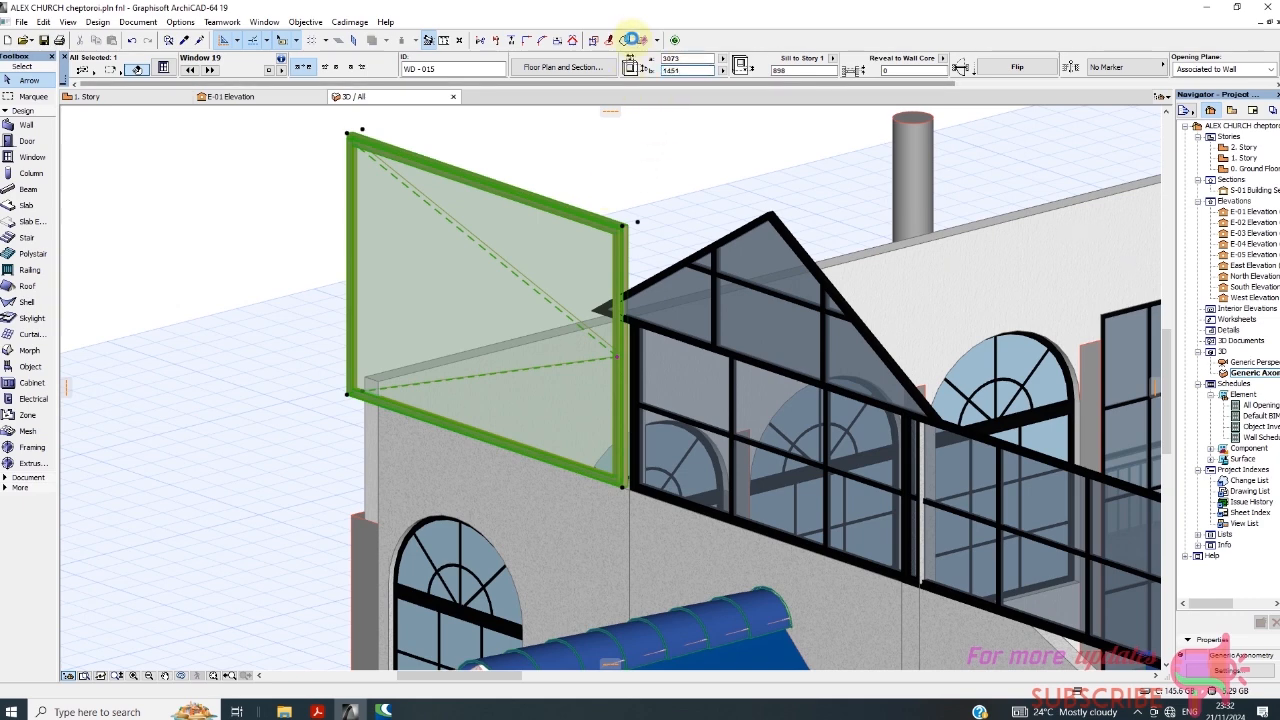
{"action": "left_click", "coordinate": [790, 70]}
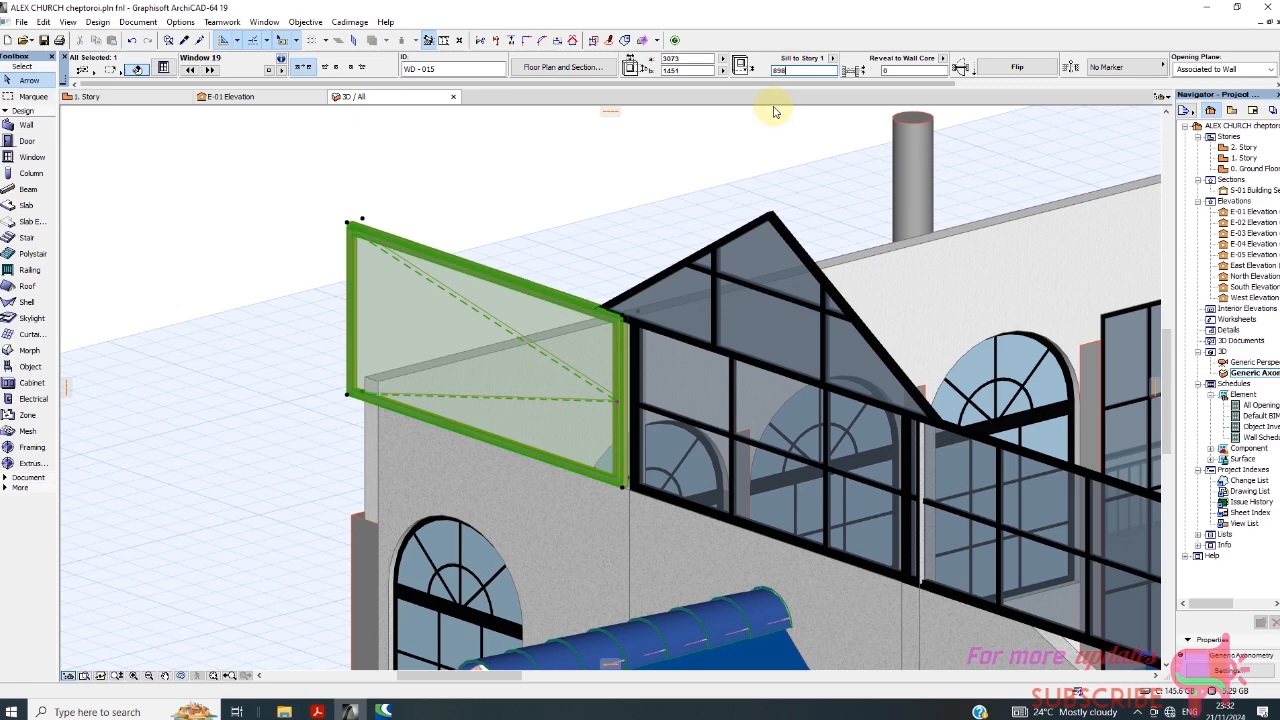
{"action": "left_click", "coordinate": [557, 237]}
Stretch the window's outer lower corner inward along the wall's top edge, making the window about 2694 wide.
{"action": "scroll", "coordinate": [395, 320], "scroll_direction": "down", "scroll_amount": 2}
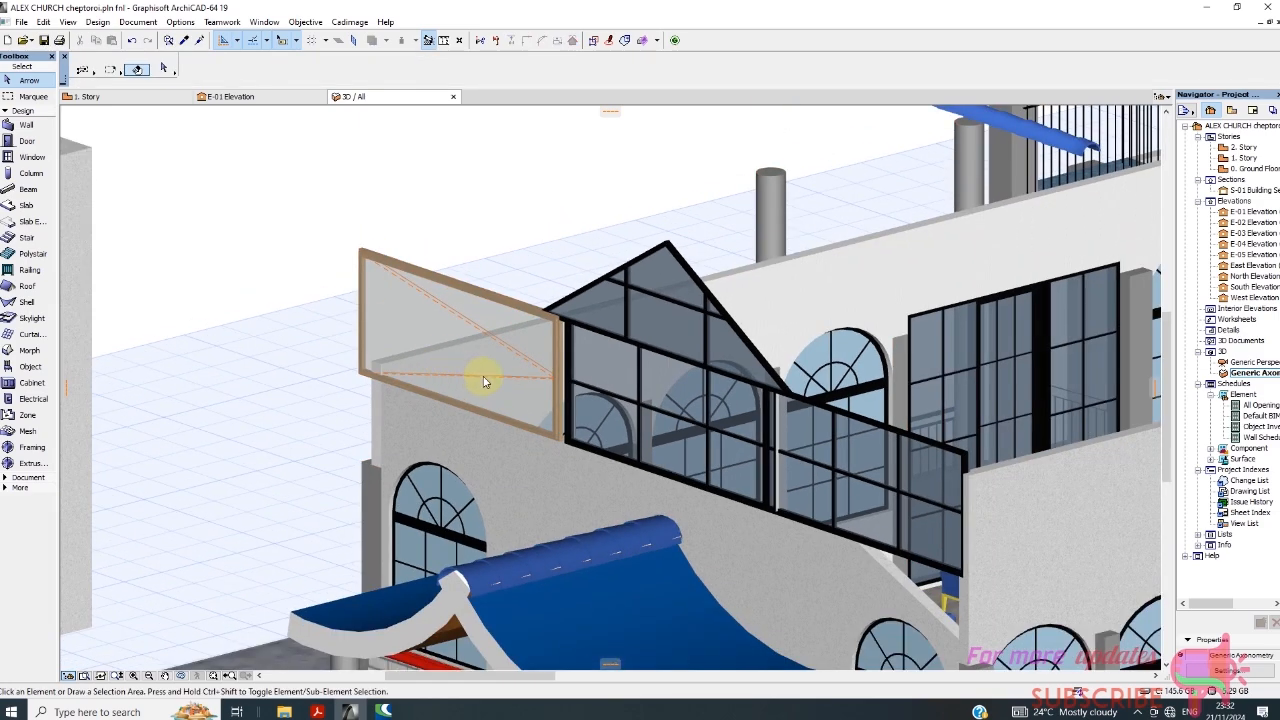
{"action": "left_click", "coordinate": [363, 334]}
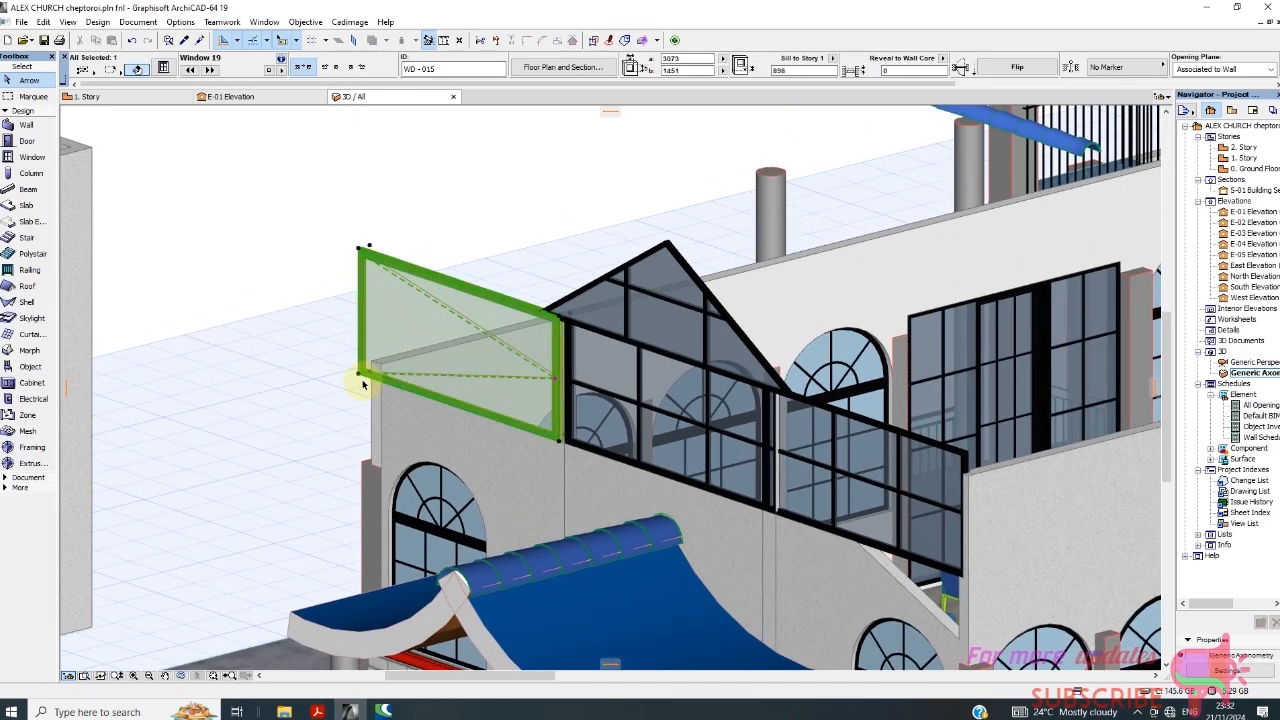
{"action": "left_click", "coordinate": [359, 375]}
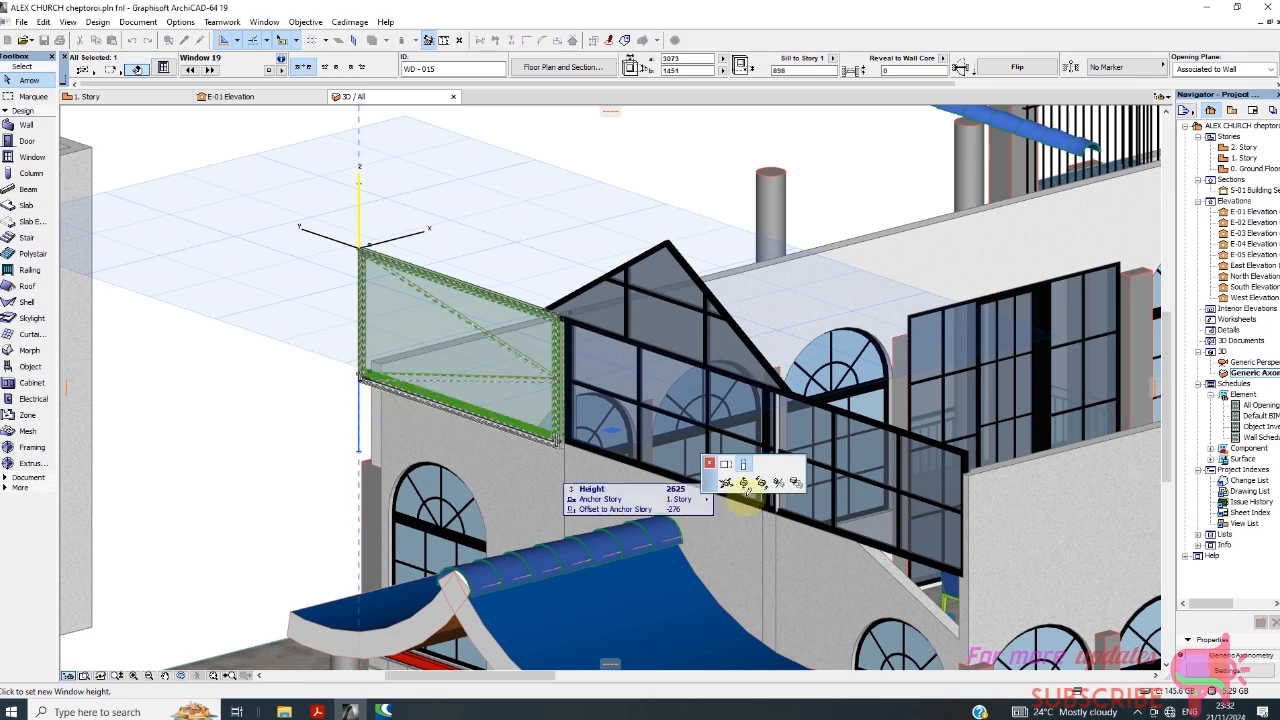
{"action": "left_click", "coordinate": [727, 474]}
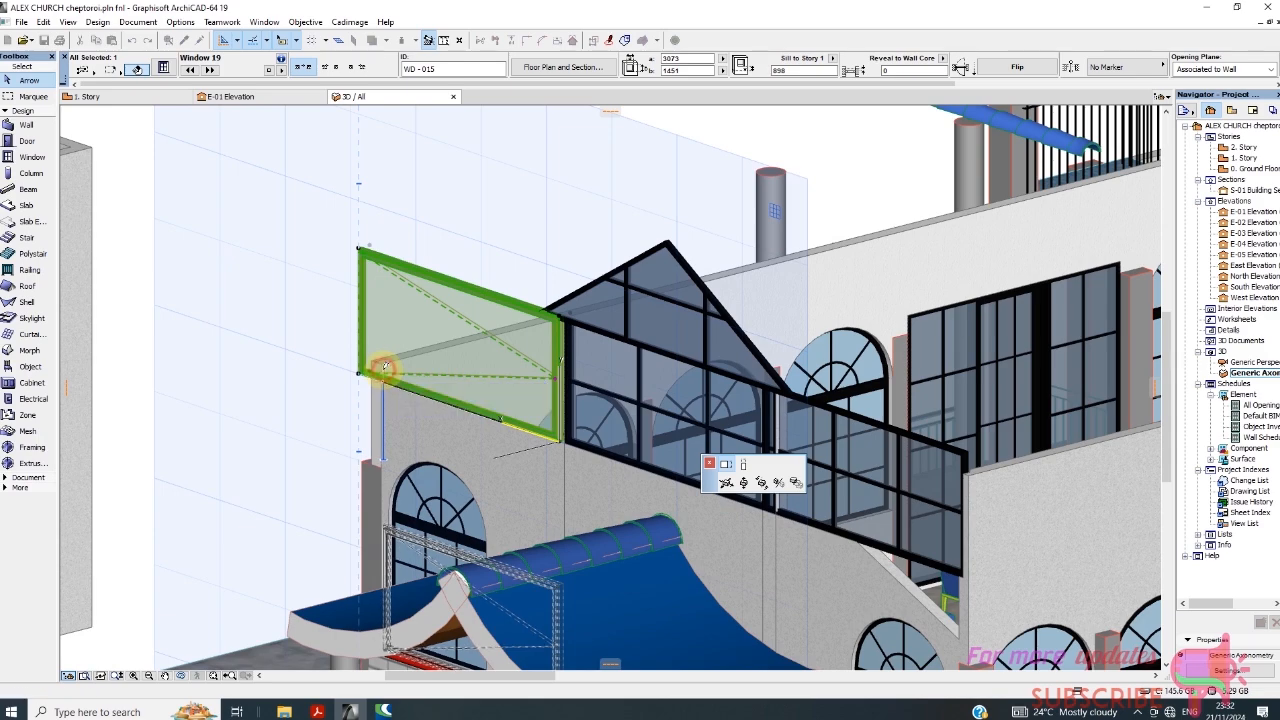
{"action": "left_click", "coordinate": [387, 384]}
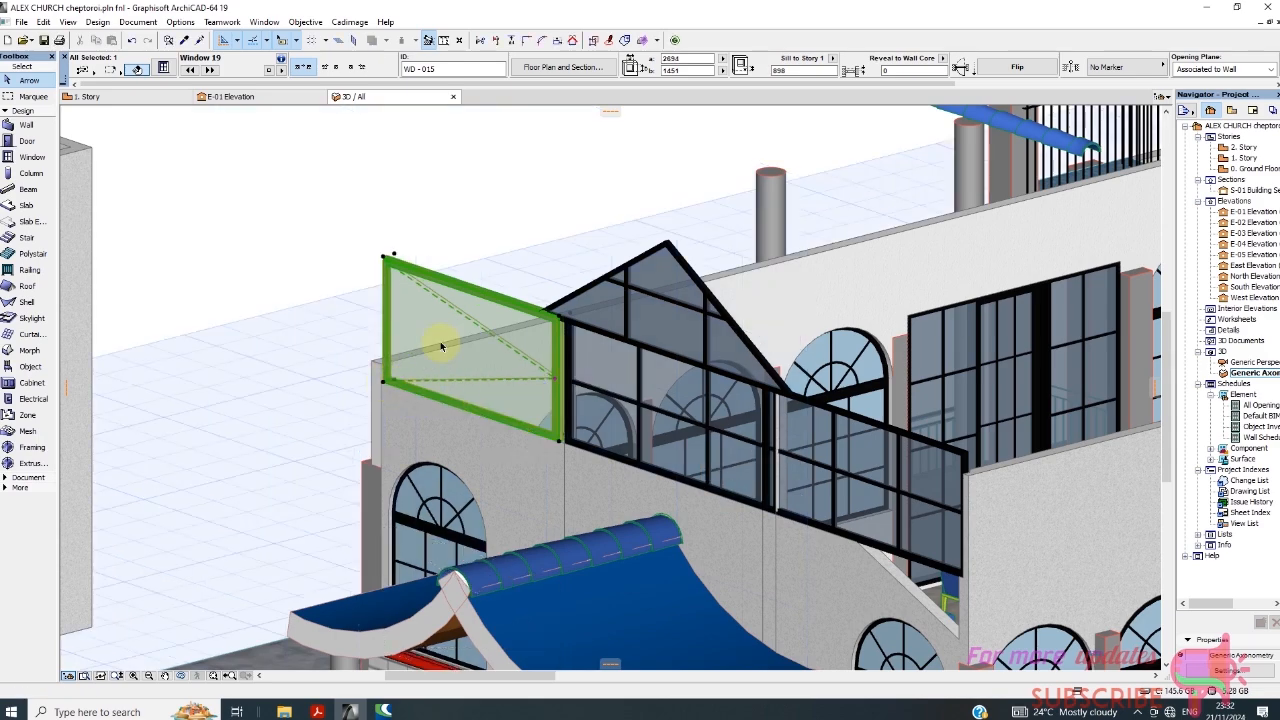
In the new window's selection settings, change the main sash type under Sash Options to H-V Grid.
{"action": "scroll", "coordinate": [378, 290], "scroll_direction": "down", "scroll_amount": 3}
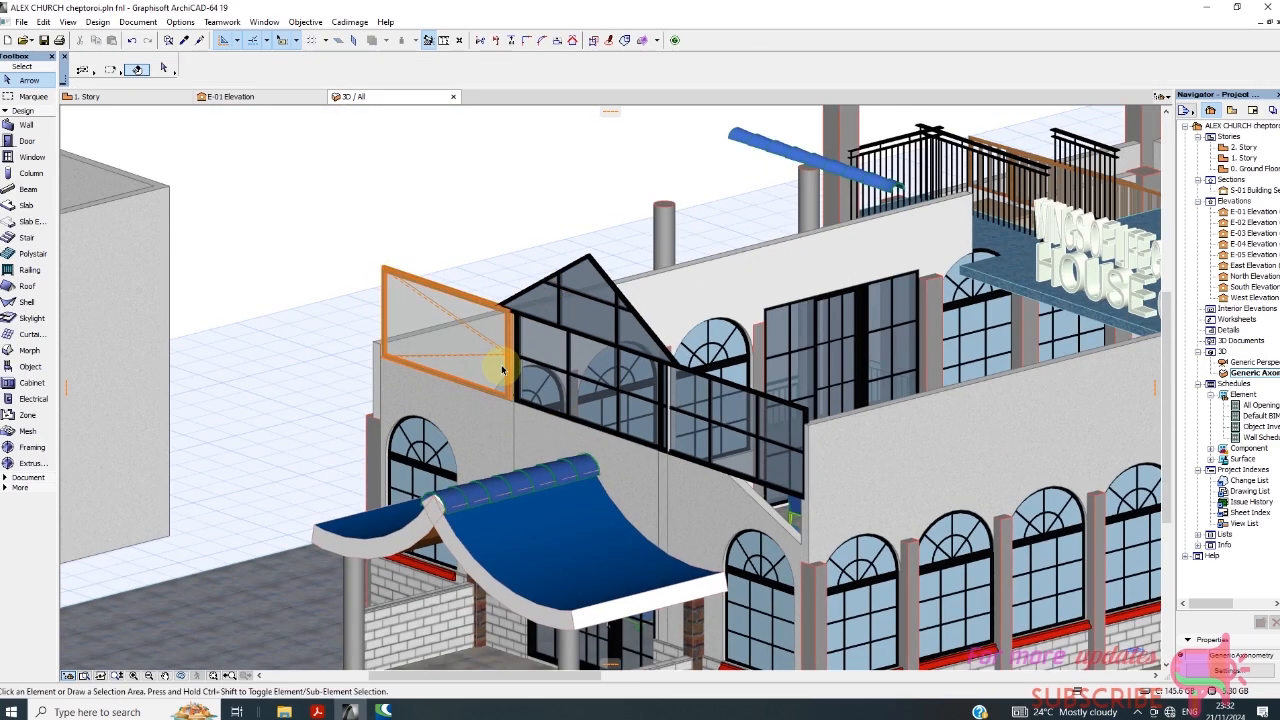
{"action": "scroll", "coordinate": [529, 337], "scroll_direction": "up", "scroll_amount": 3}
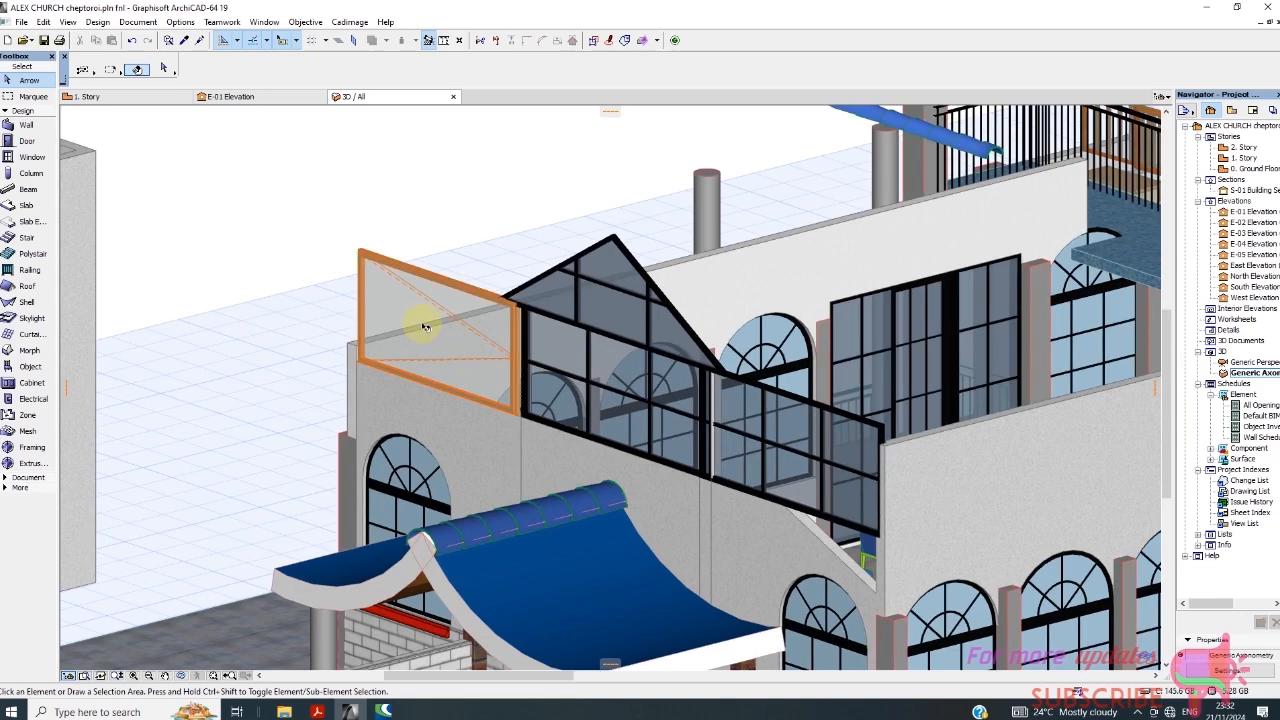
{"action": "left_click", "coordinate": [398, 287]}
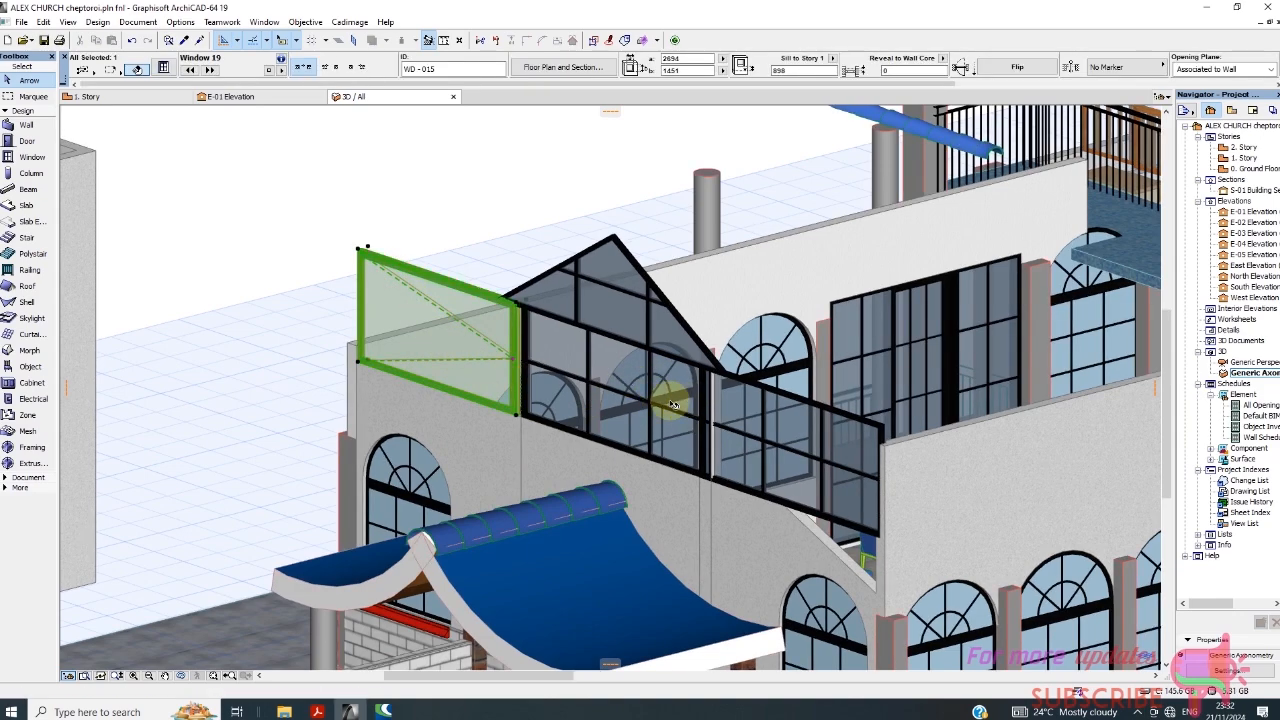
{"action": "scroll", "coordinate": [561, 308], "scroll_direction": "up", "scroll_amount": 1}
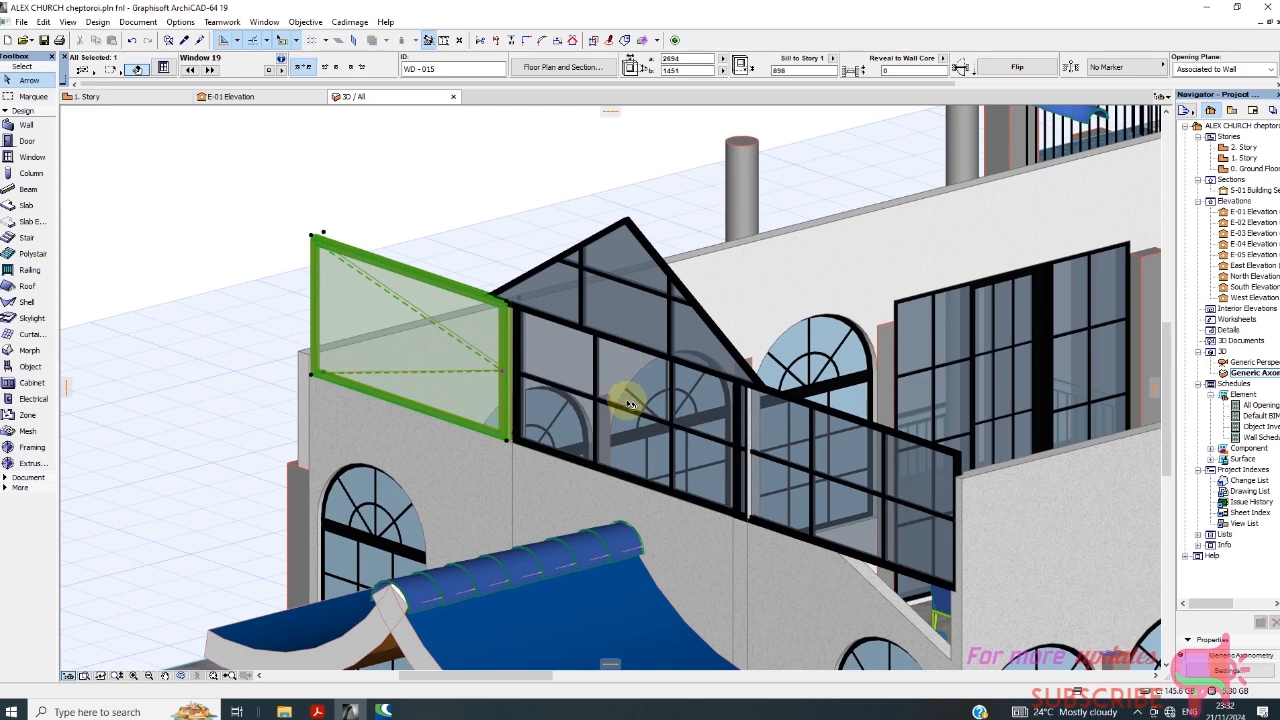
{"action": "right_click", "coordinate": [399, 196]}
{"action": "left_click", "coordinate": [486, 206]}
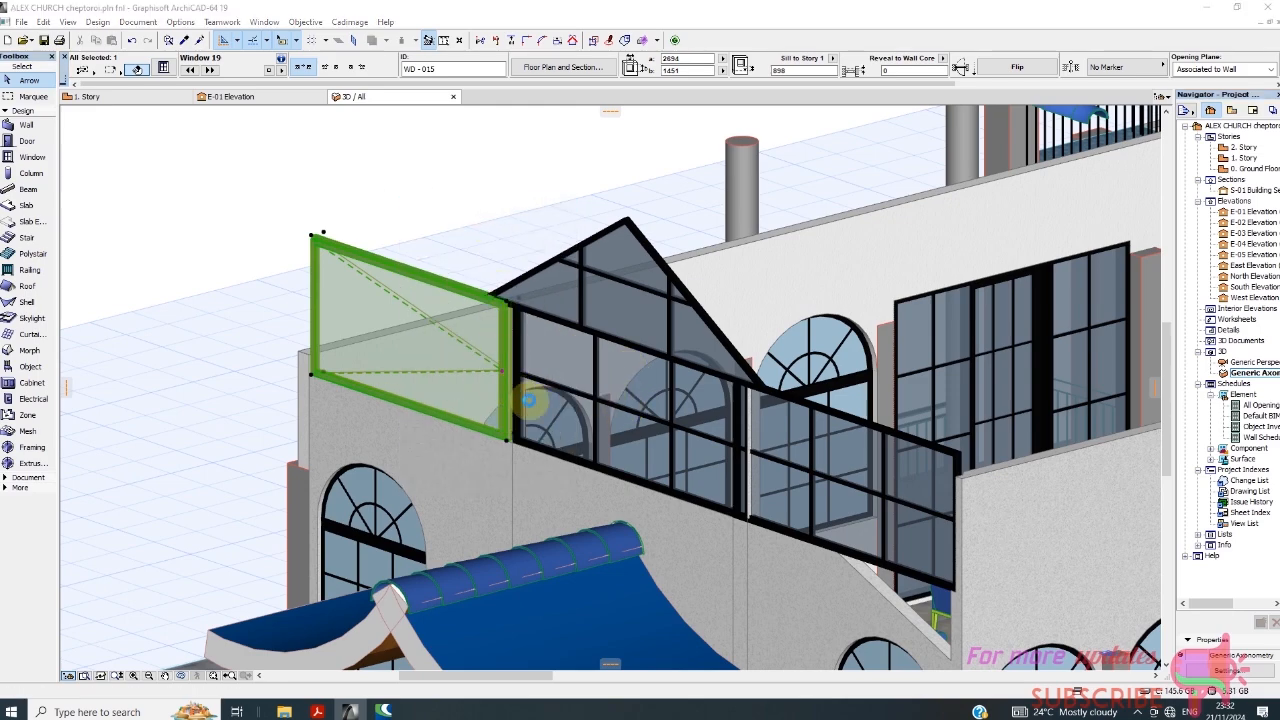
{"action": "left_click", "coordinate": [731, 293]}
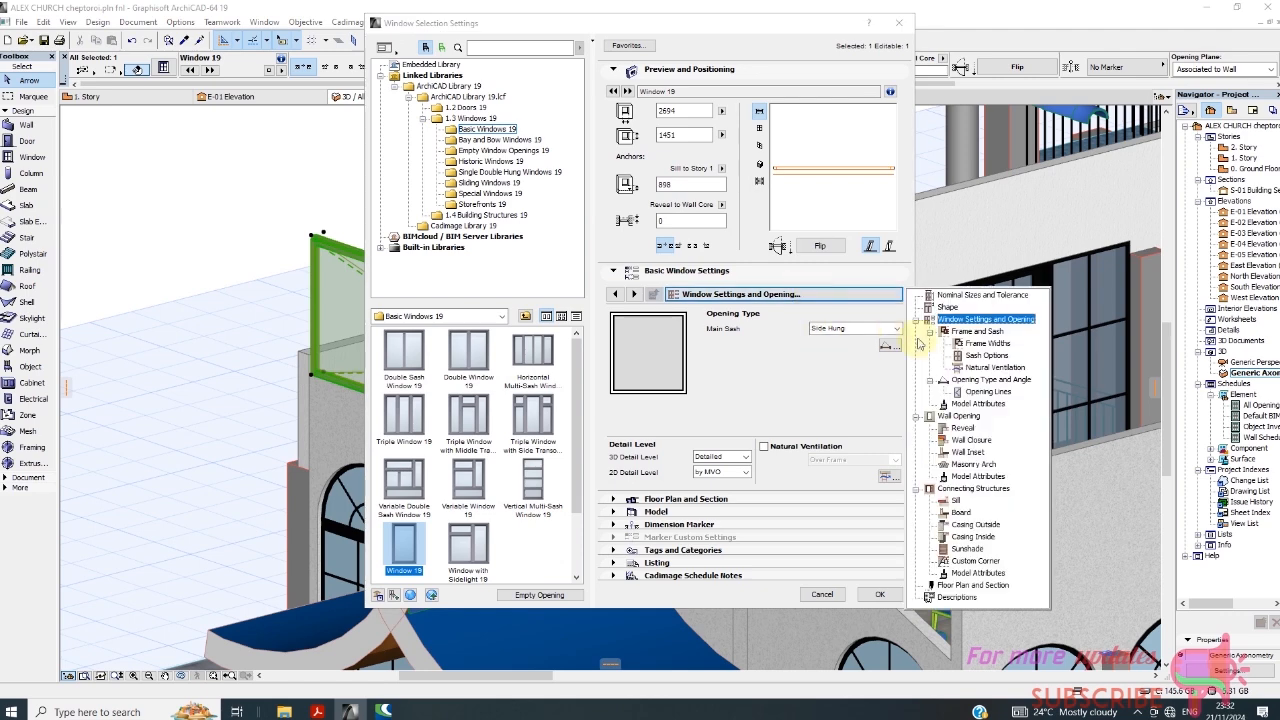
{"action": "left_click", "coordinate": [986, 362]}
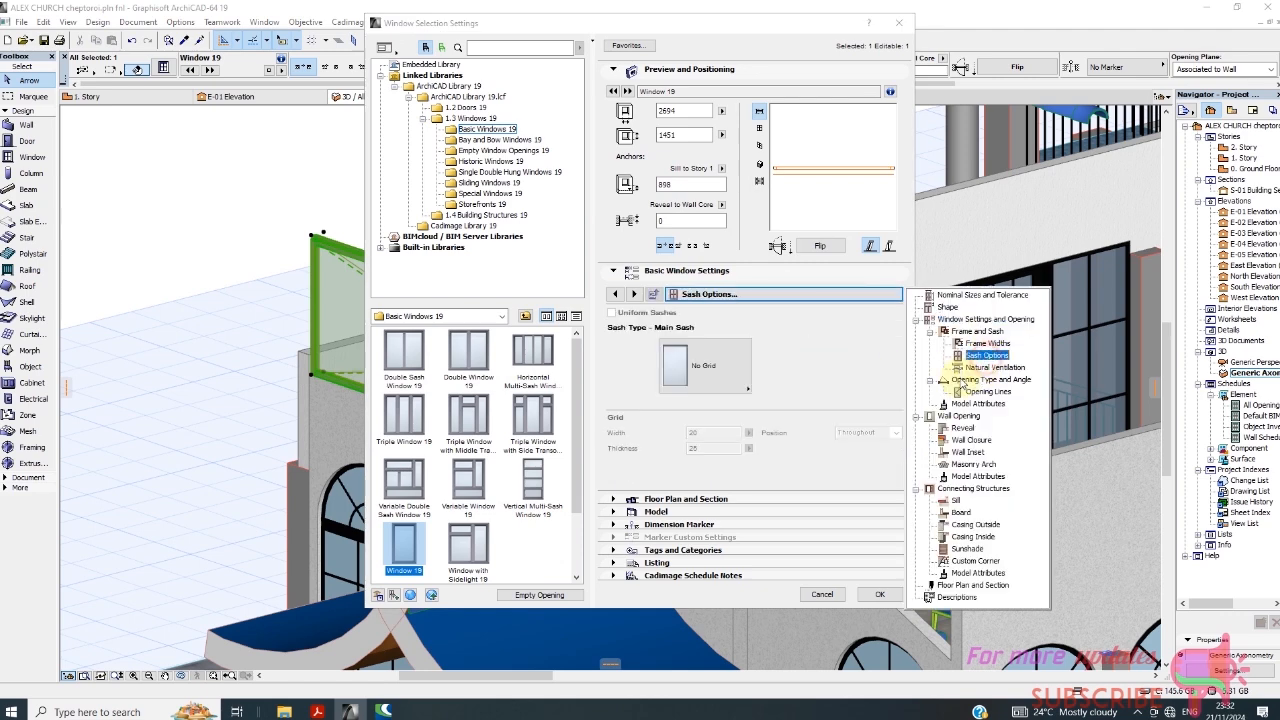
{"action": "left_click", "coordinate": [749, 392]}
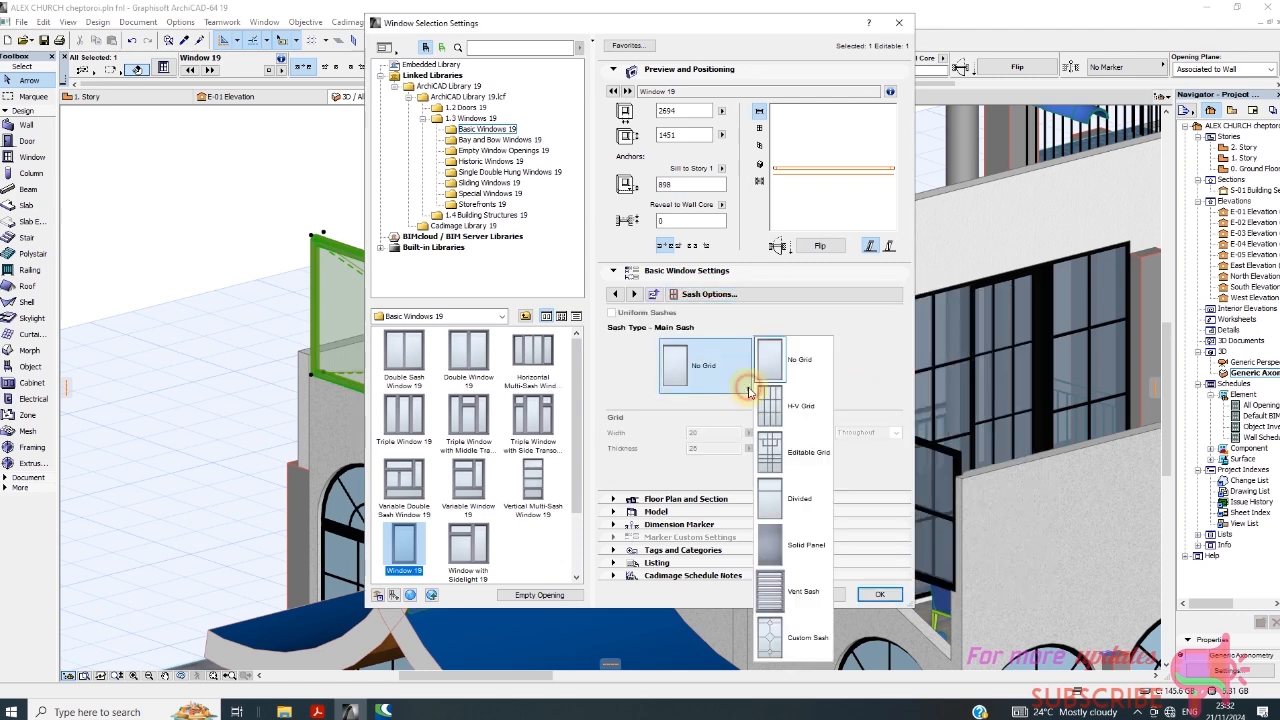
{"action": "left_click", "coordinate": [766, 406]}
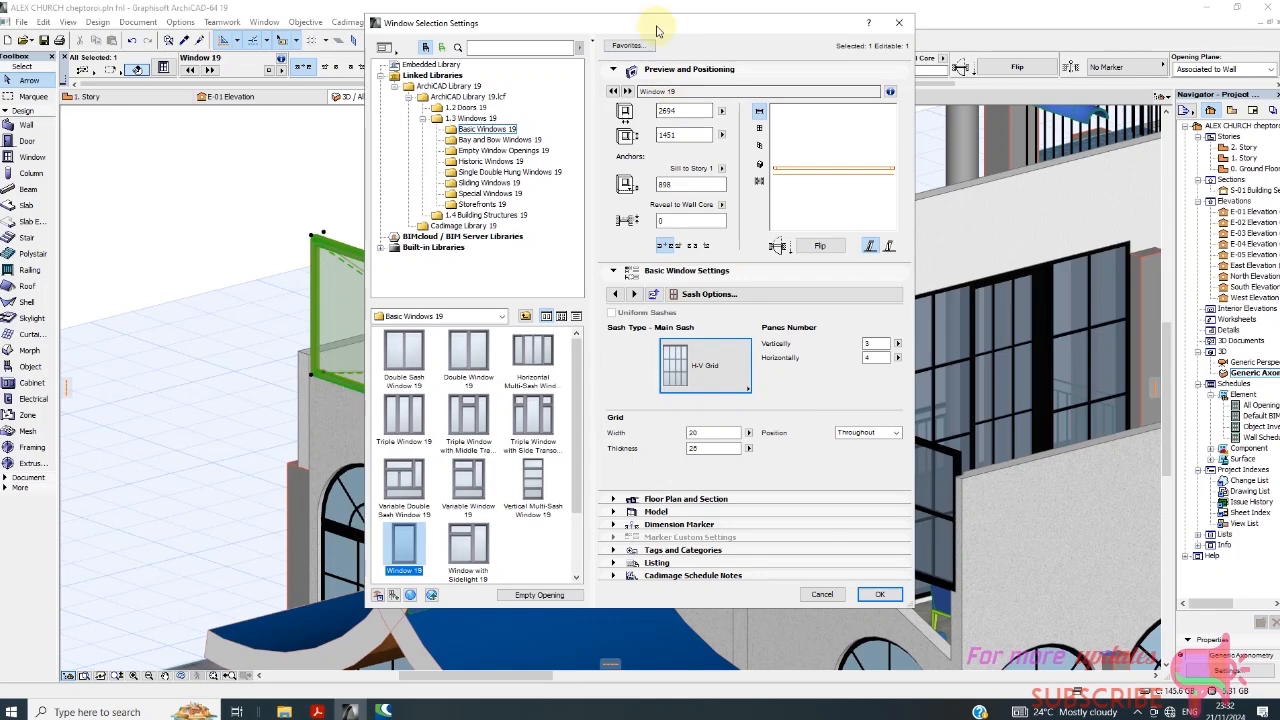
Set the sash grid to 2 panes vertically and 3 horizontally, and apply the settings.
{"action": "left_click_drag", "start_coordinate": [657, 24], "coordinate": [720, 110]}
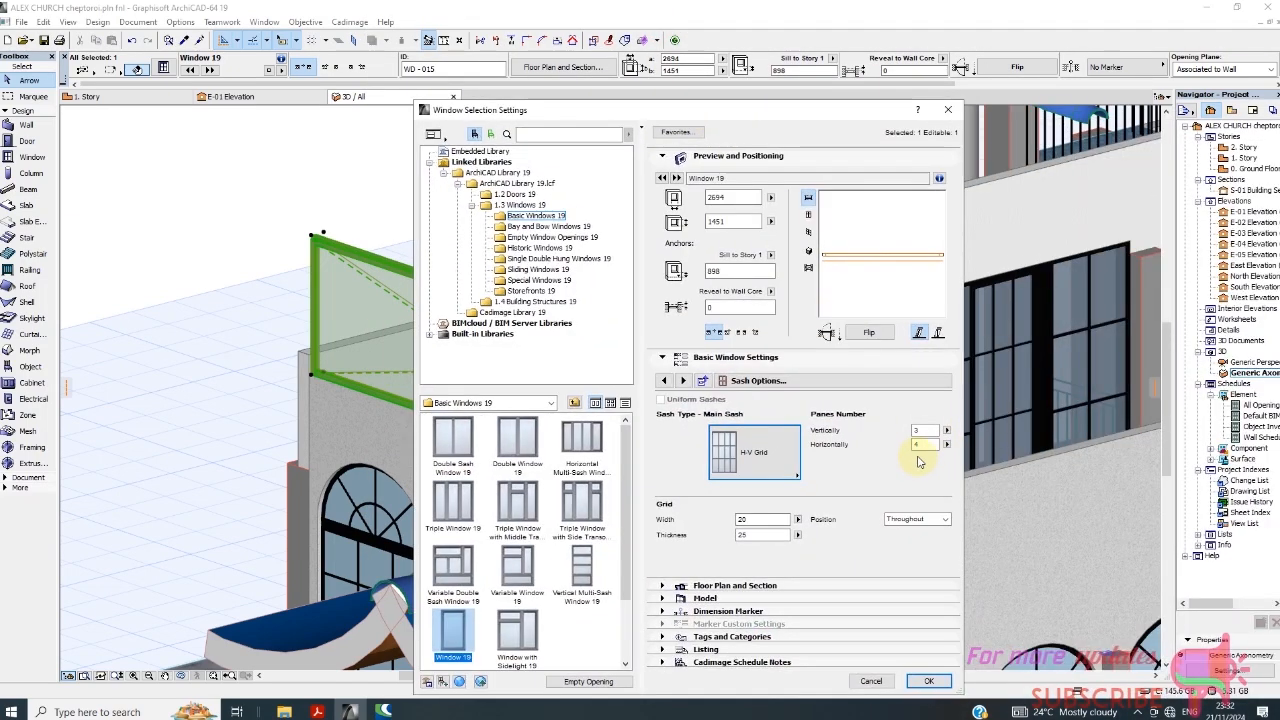
{"action": "left_click", "coordinate": [927, 444]}
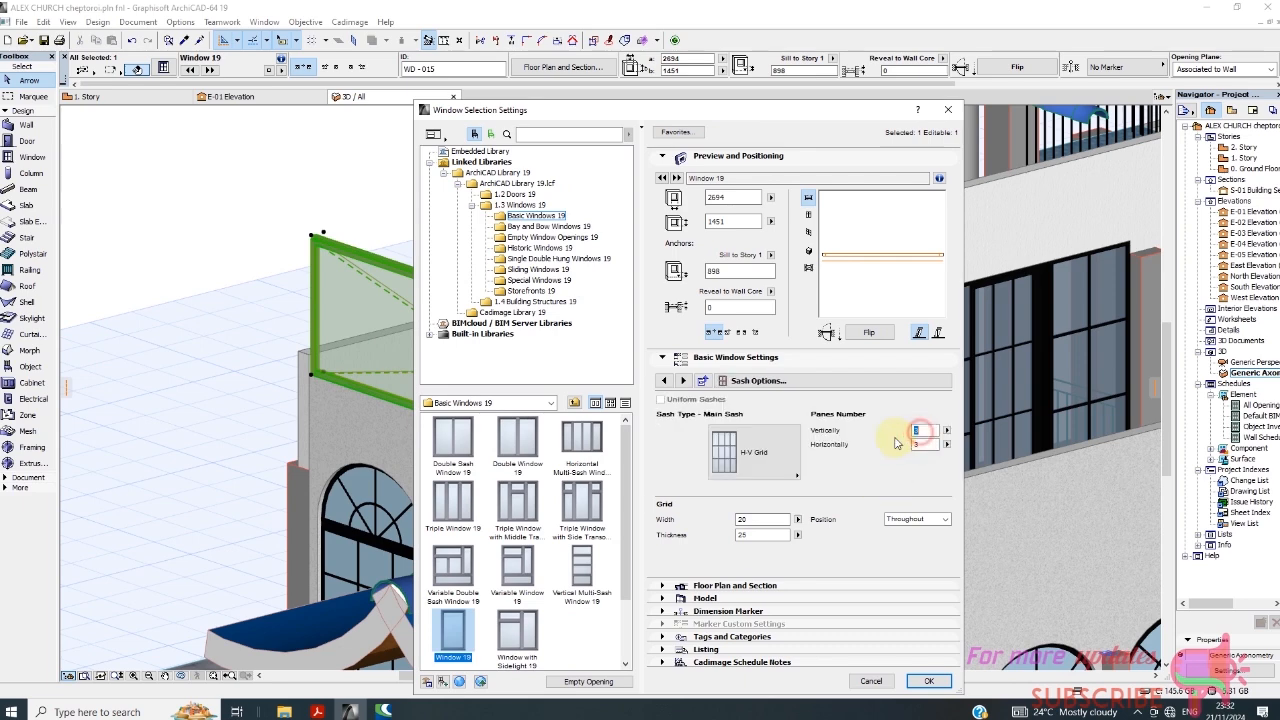
{"action": "left_click", "coordinate": [930, 681]}
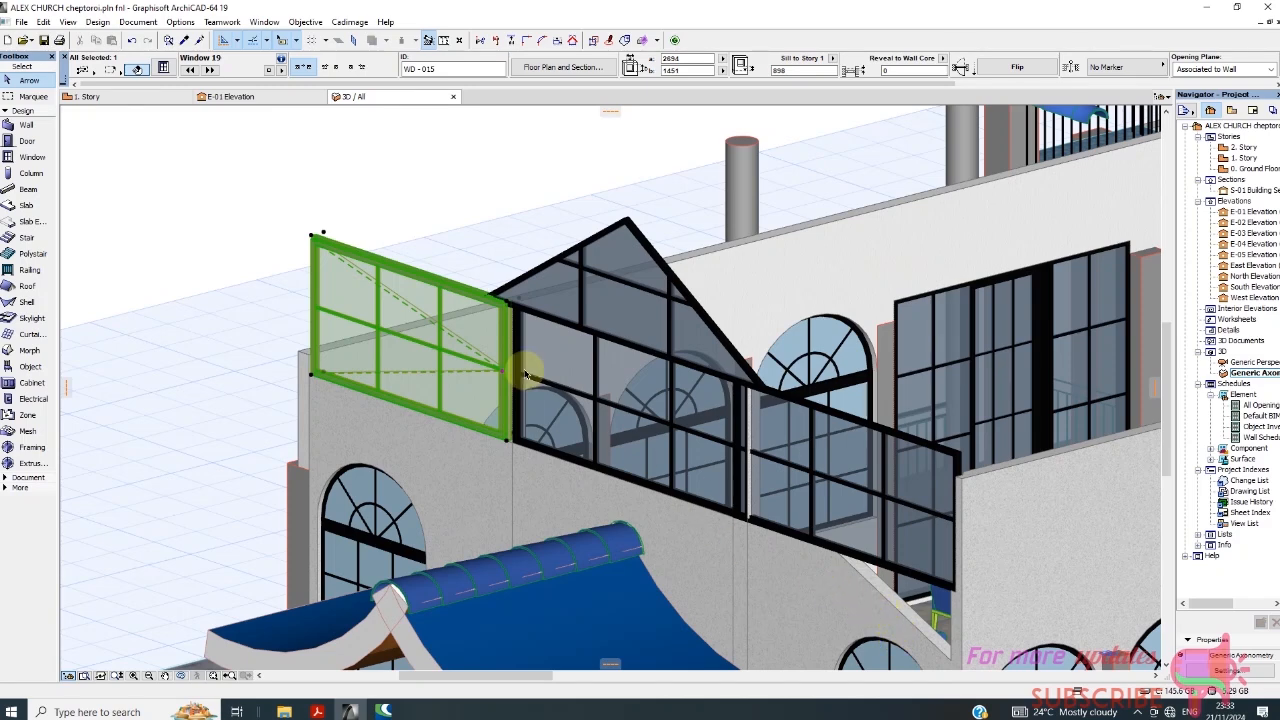
In the window's Opening Lines settings, override the model view options for 3D projections and turn off the opening line.
{"action": "right_click", "coordinate": [402, 186]}
{"action": "left_click", "coordinate": [363, 178]}
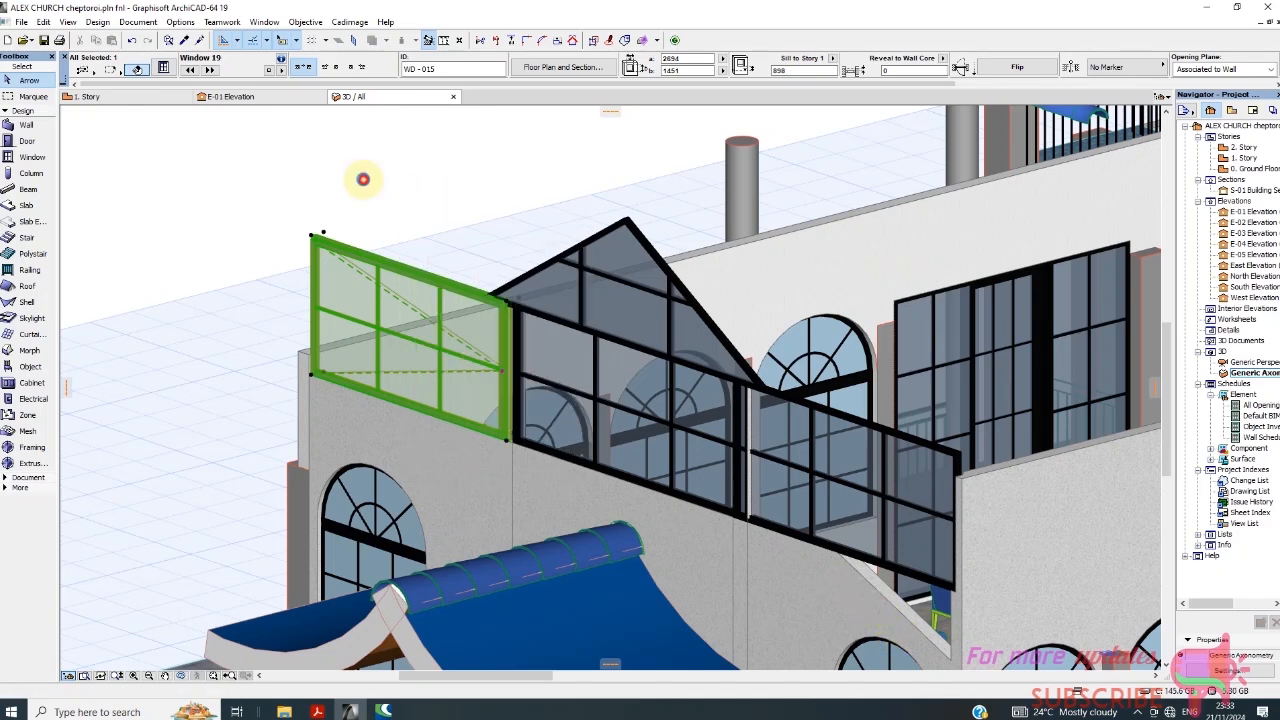
{"action": "left_click", "coordinate": [360, 278]}
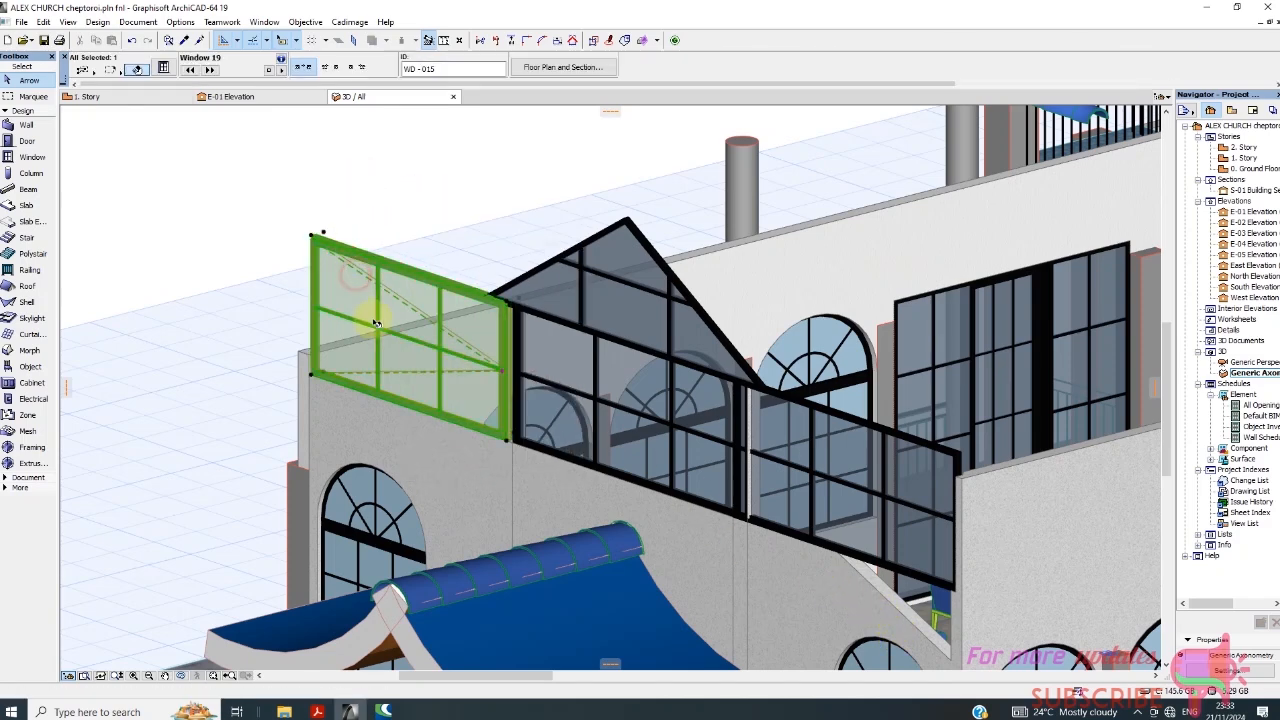
{"action": "right_click", "coordinate": [381, 146]}
{"action": "left_click", "coordinate": [463, 160]}
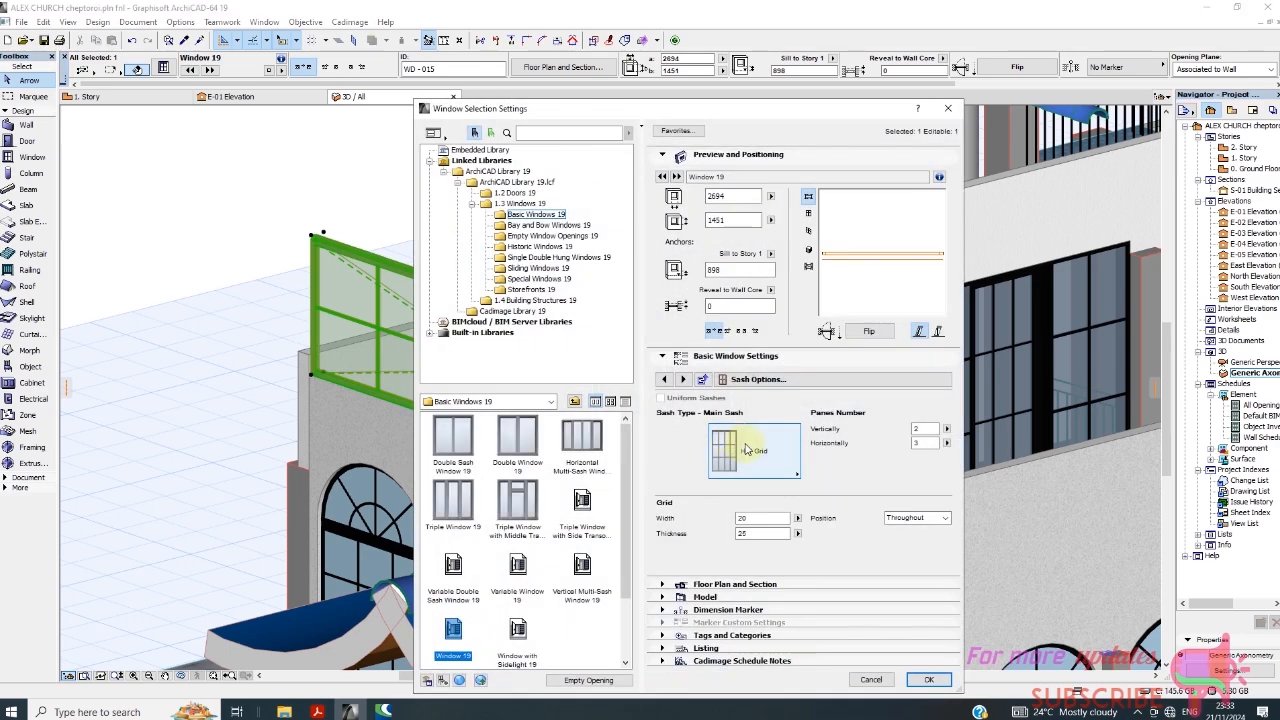
{"action": "left_click", "coordinate": [826, 379]}
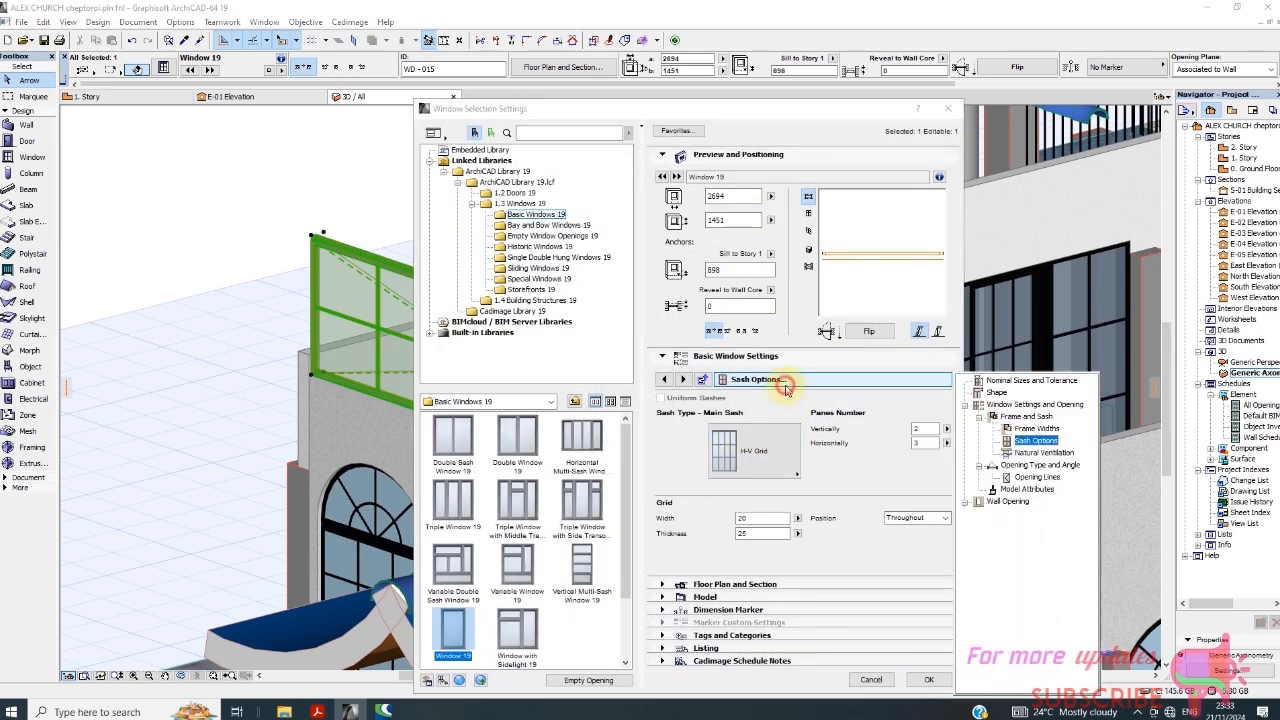
{"action": "left_click", "coordinate": [1036, 477]}
{"action": "left_click", "coordinate": [813, 420]}
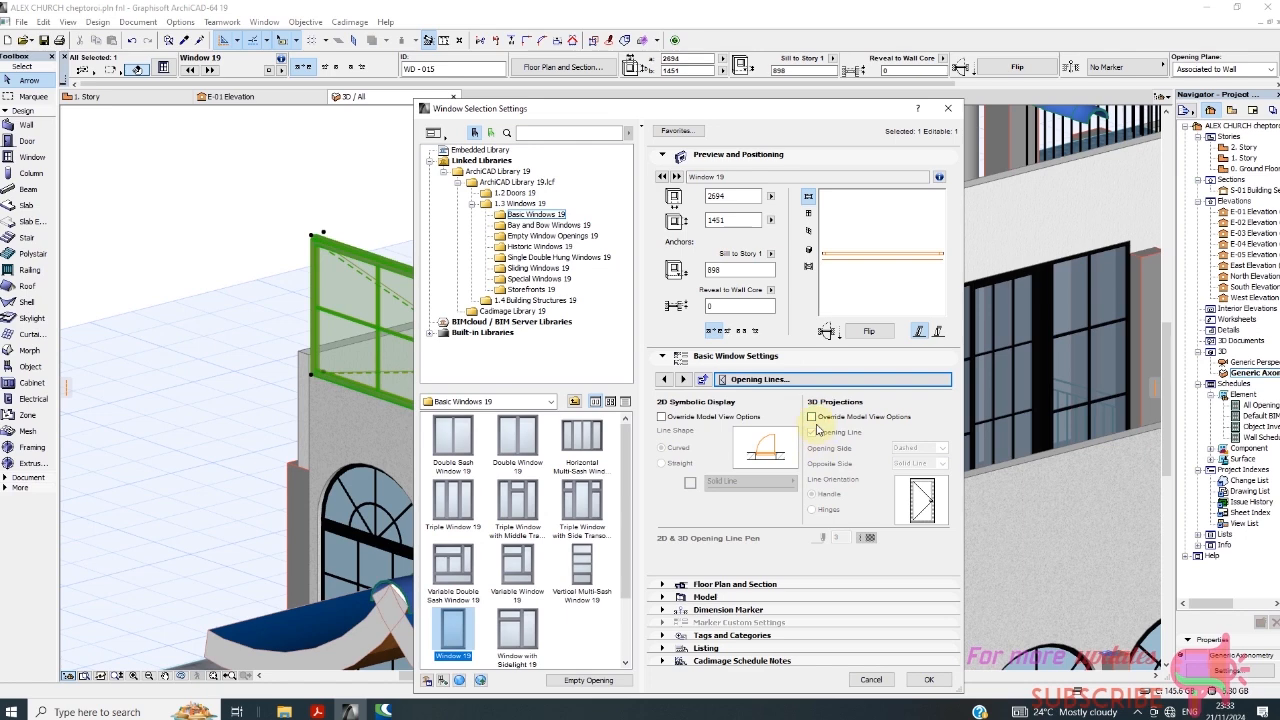
{"action": "left_click", "coordinate": [812, 418]}
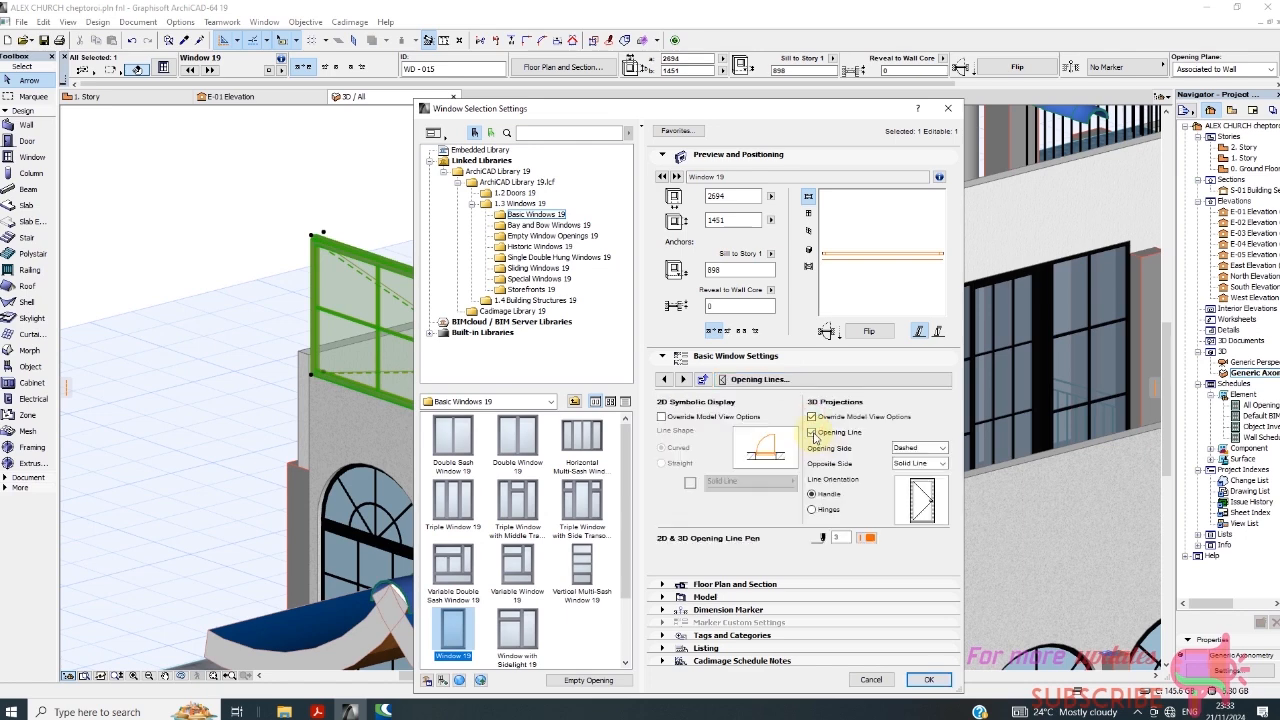
{"action": "left_click", "coordinate": [813, 434]}
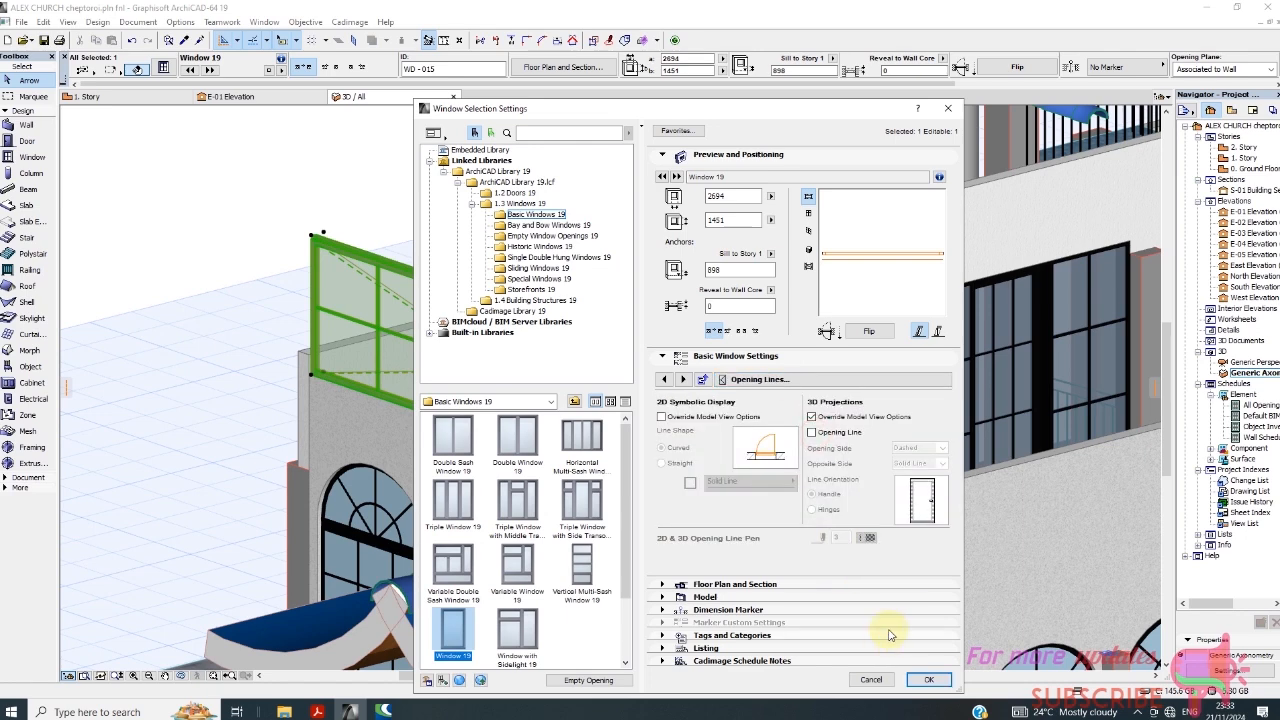
{"action": "left_click", "coordinate": [928, 681]}
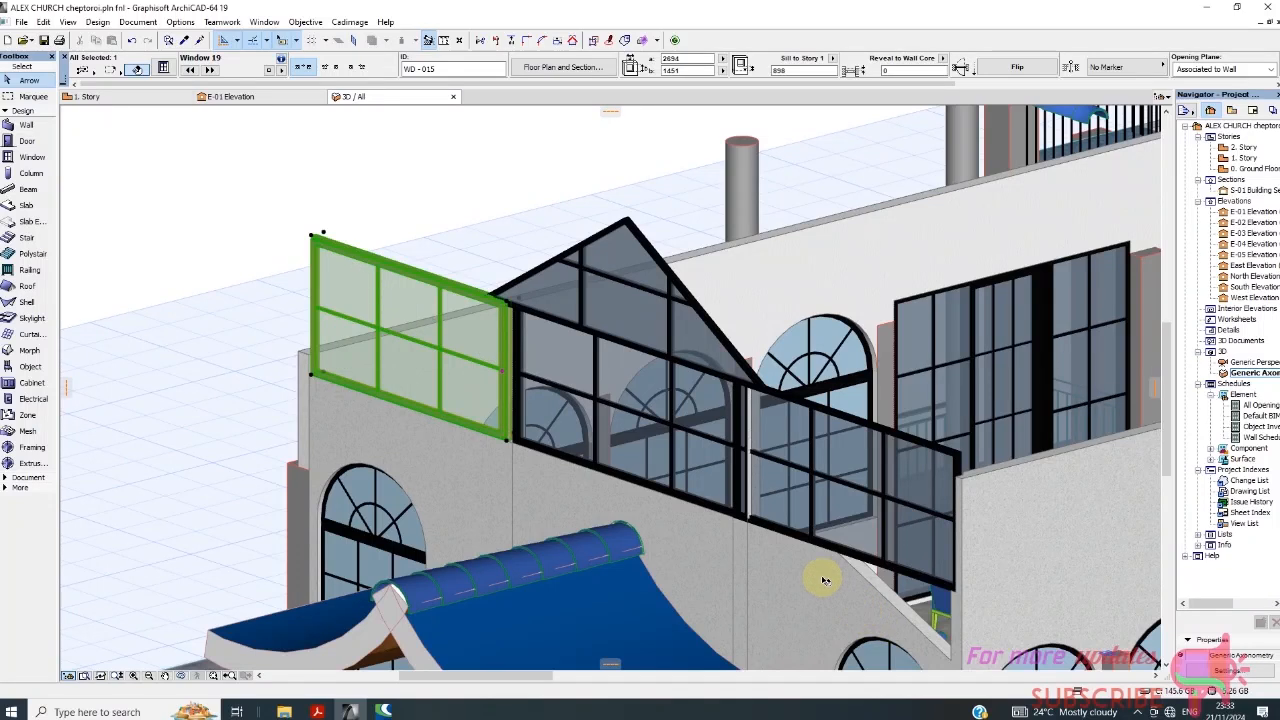
{"action": "left_click", "coordinate": [414, 206]}
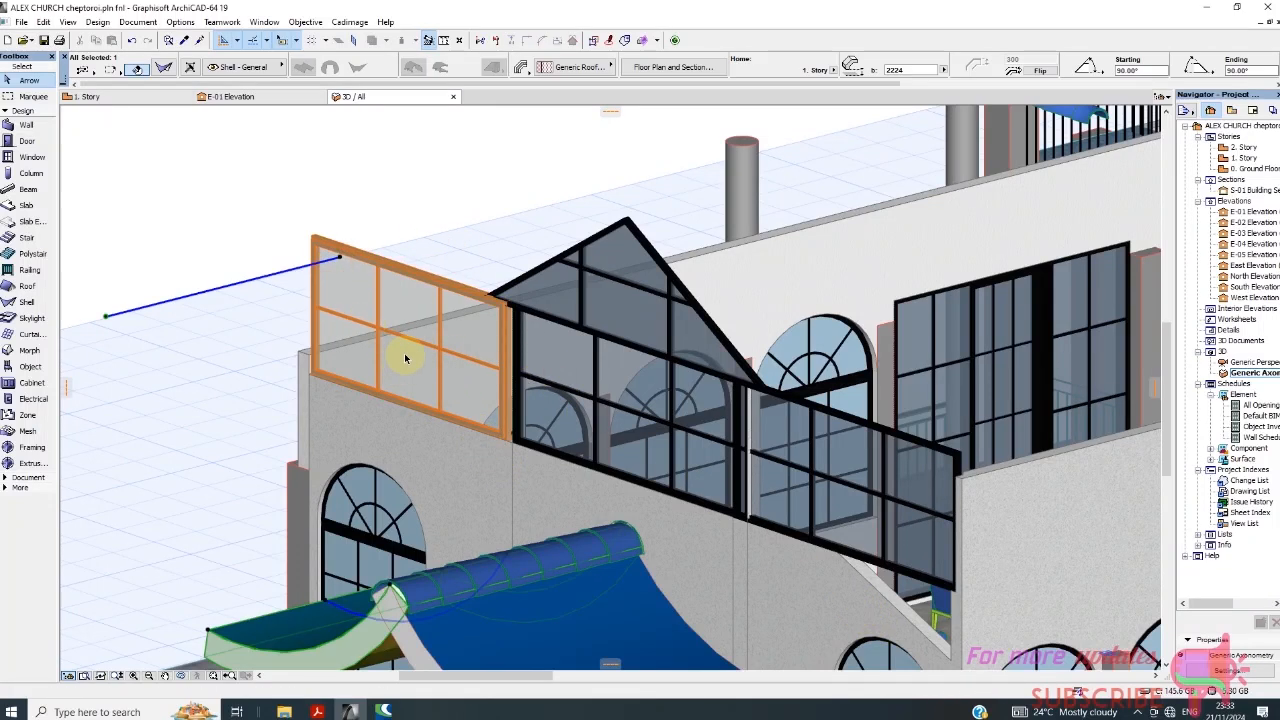
In the model attributes of the 2694-wide upper facade window, set the outside and inside frame surfaces to Paint - Ivory Black.
{"action": "left_click", "coordinate": [352, 257]}
{"action": "right_click", "coordinate": [382, 176]}
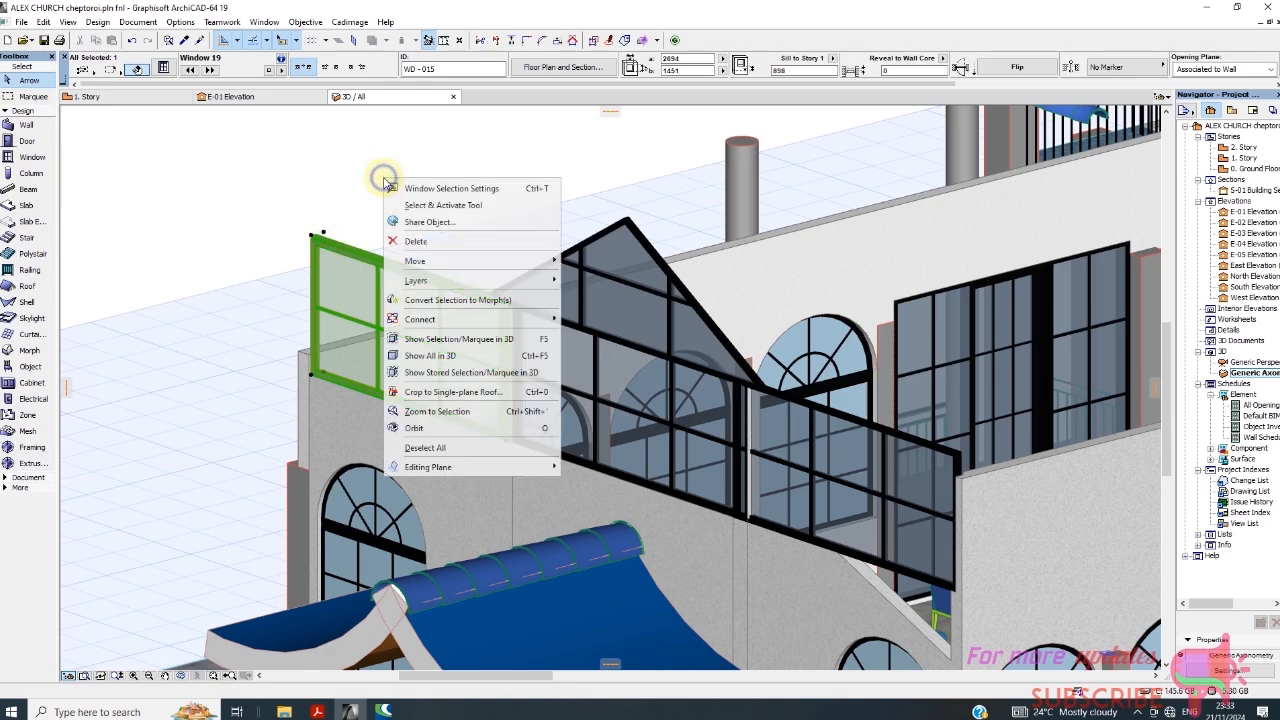
{"action": "left_click", "coordinate": [460, 189]}
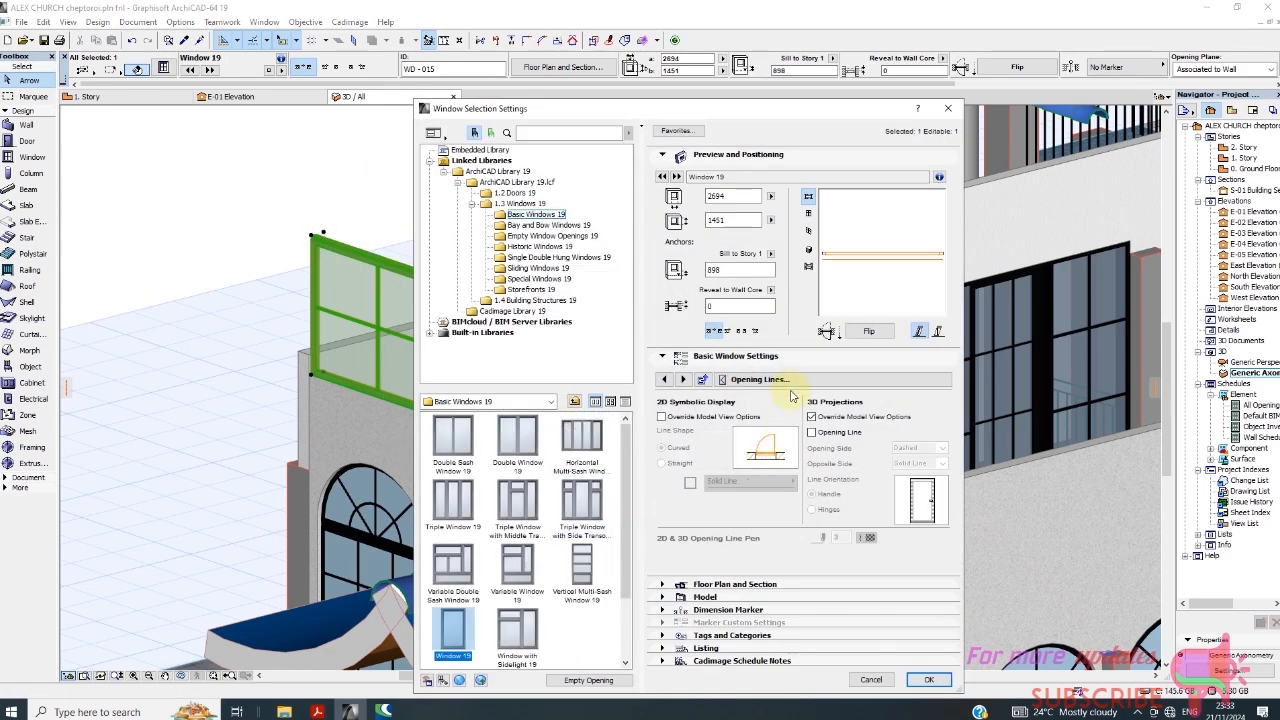
{"action": "left_click", "coordinate": [790, 379]}
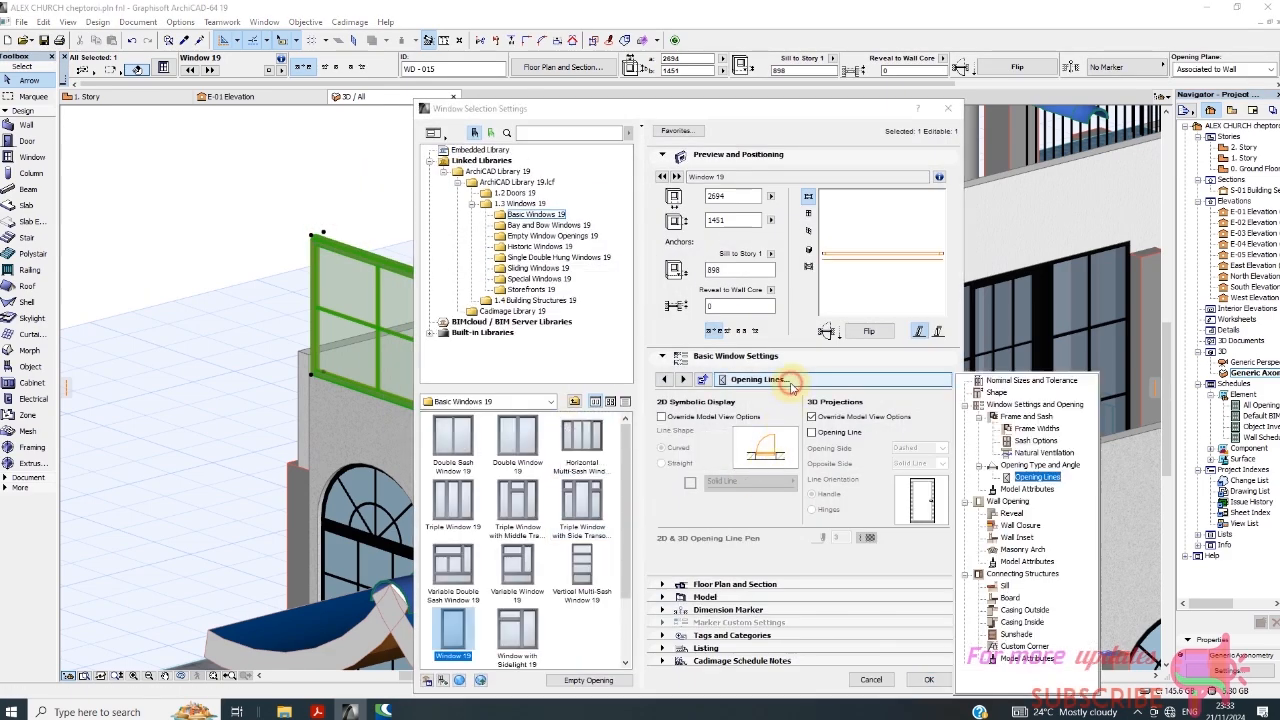
{"action": "left_click", "coordinate": [1017, 489]}
{"action": "left_click", "coordinate": [918, 484]}
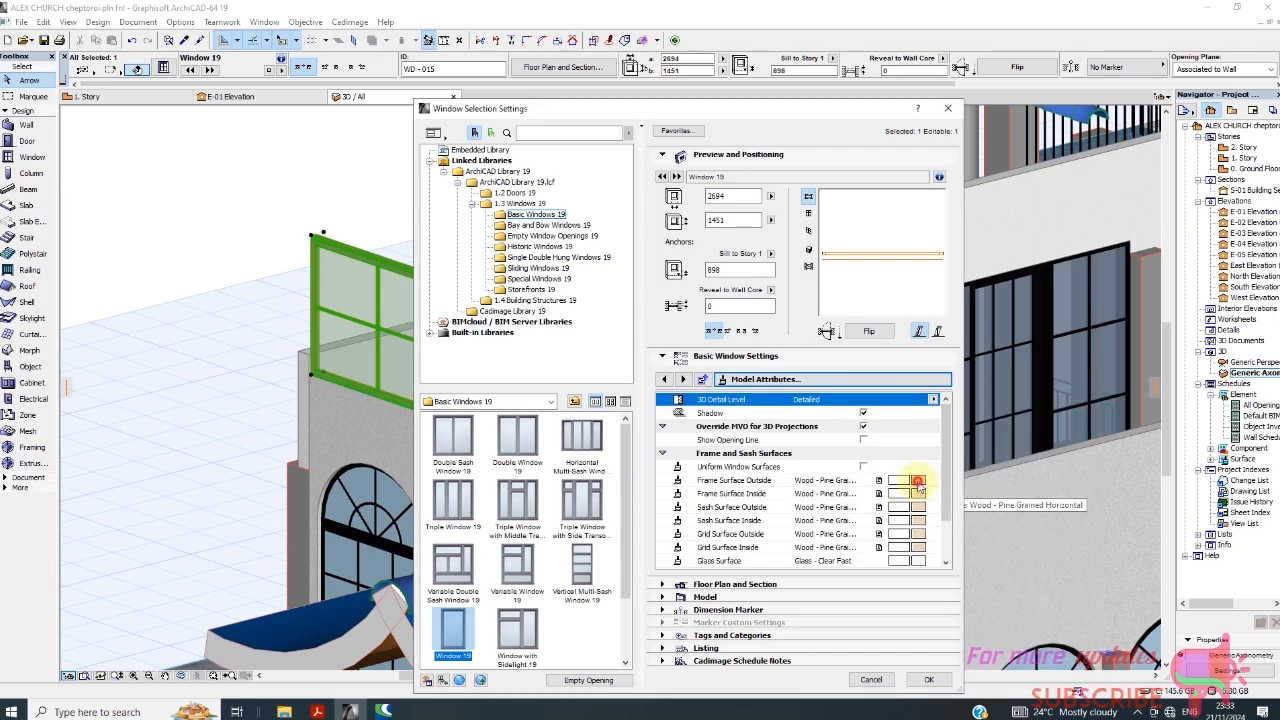
{"action": "left_click", "coordinate": [918, 483]}
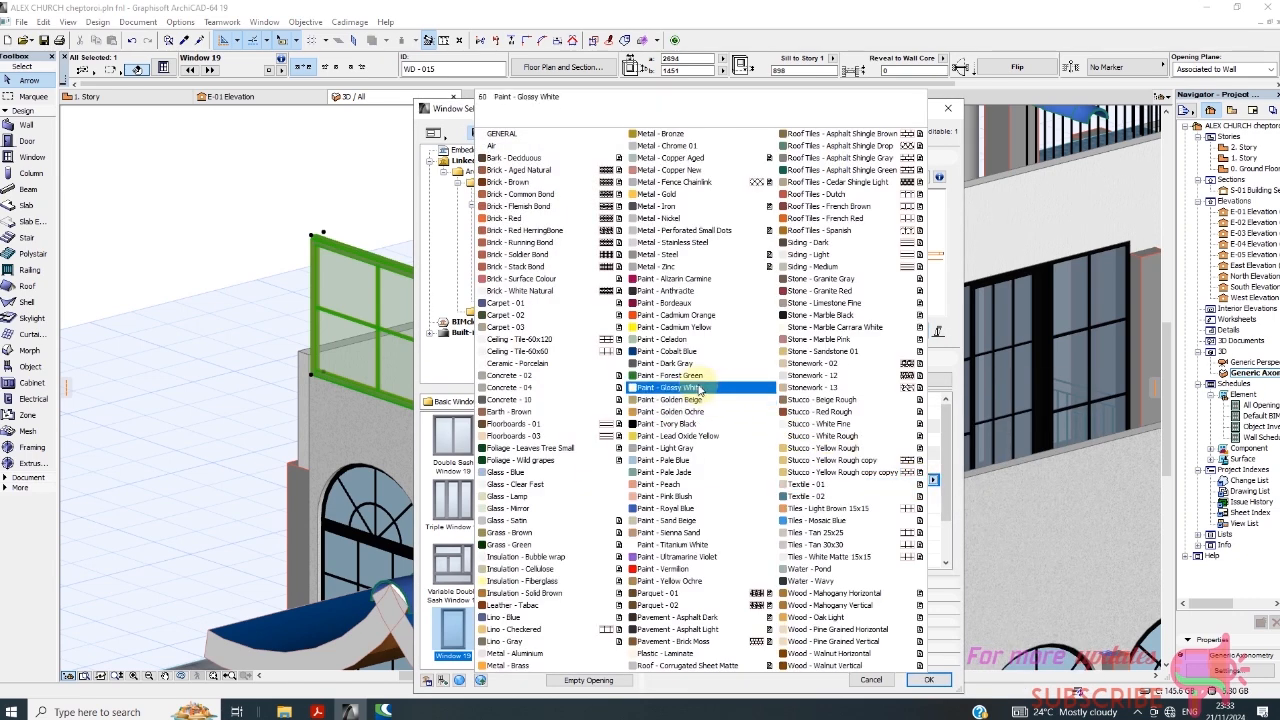
{"action": "left_click", "coordinate": [688, 411]}
{"action": "left_click", "coordinate": [920, 497]}
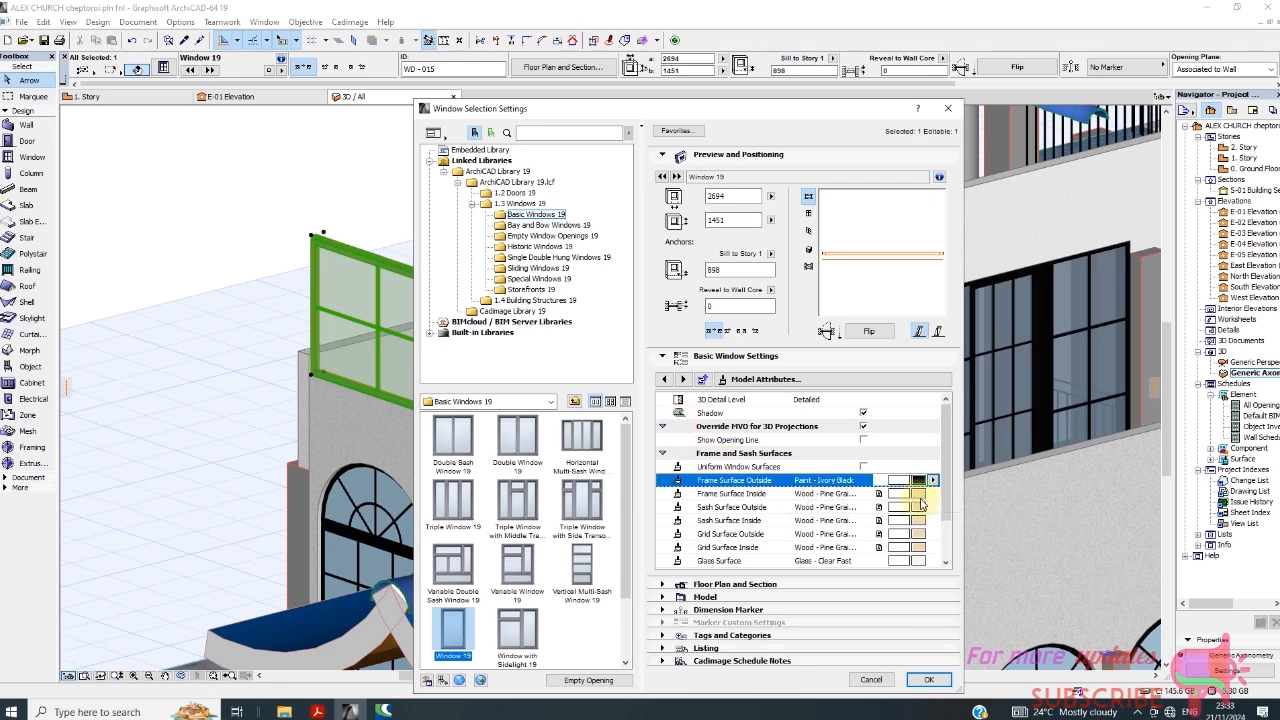
{"action": "left_click", "coordinate": [920, 497]}
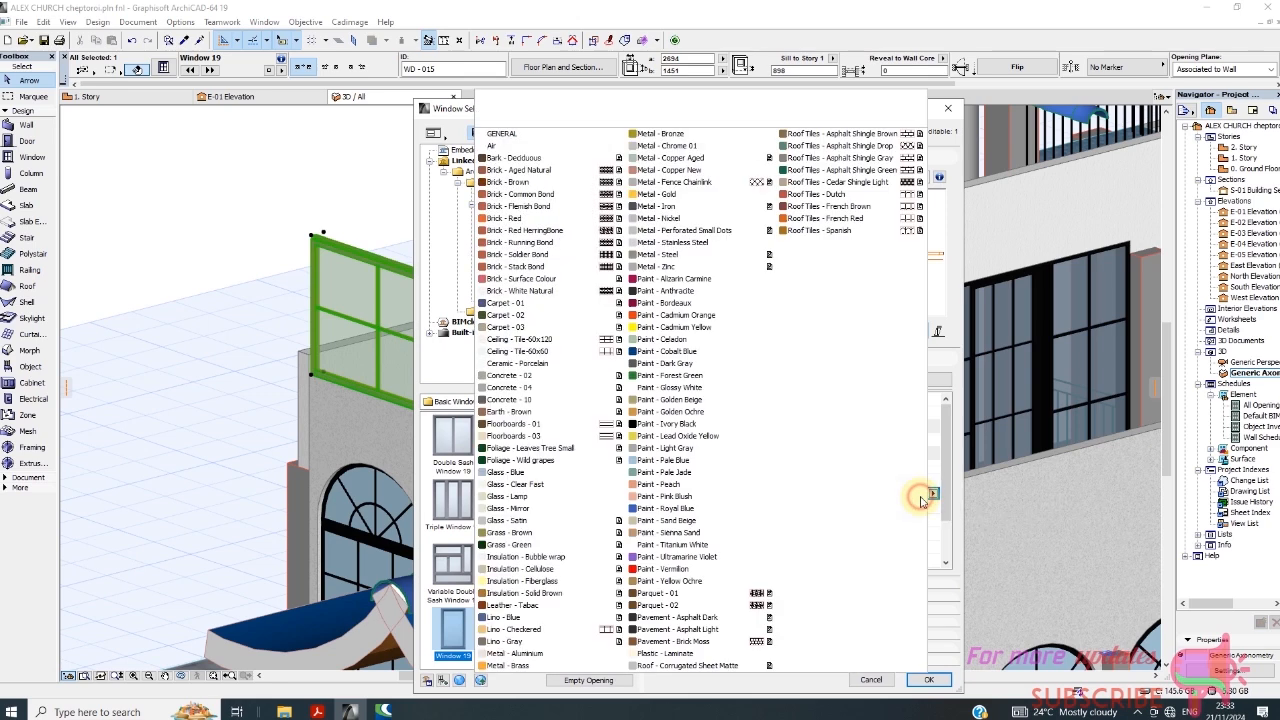
{"action": "left_click", "coordinate": [695, 424]}
Set the window's outside and inside sash surfaces to Paint - Ivory Black.
{"action": "left_click", "coordinate": [920, 507]}
{"action": "left_click", "coordinate": [920, 507]}
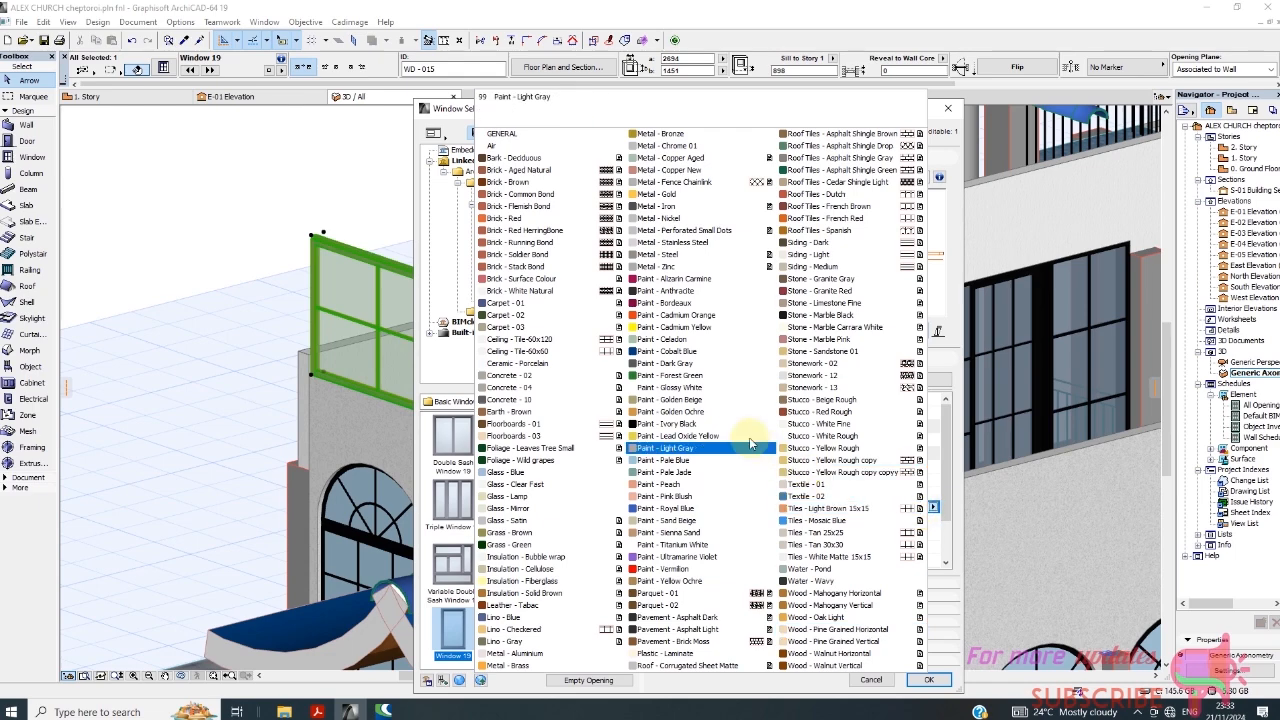
{"action": "left_click", "coordinate": [712, 422]}
{"action": "left_click", "coordinate": [920, 520]}
{"action": "left_click", "coordinate": [920, 520]}
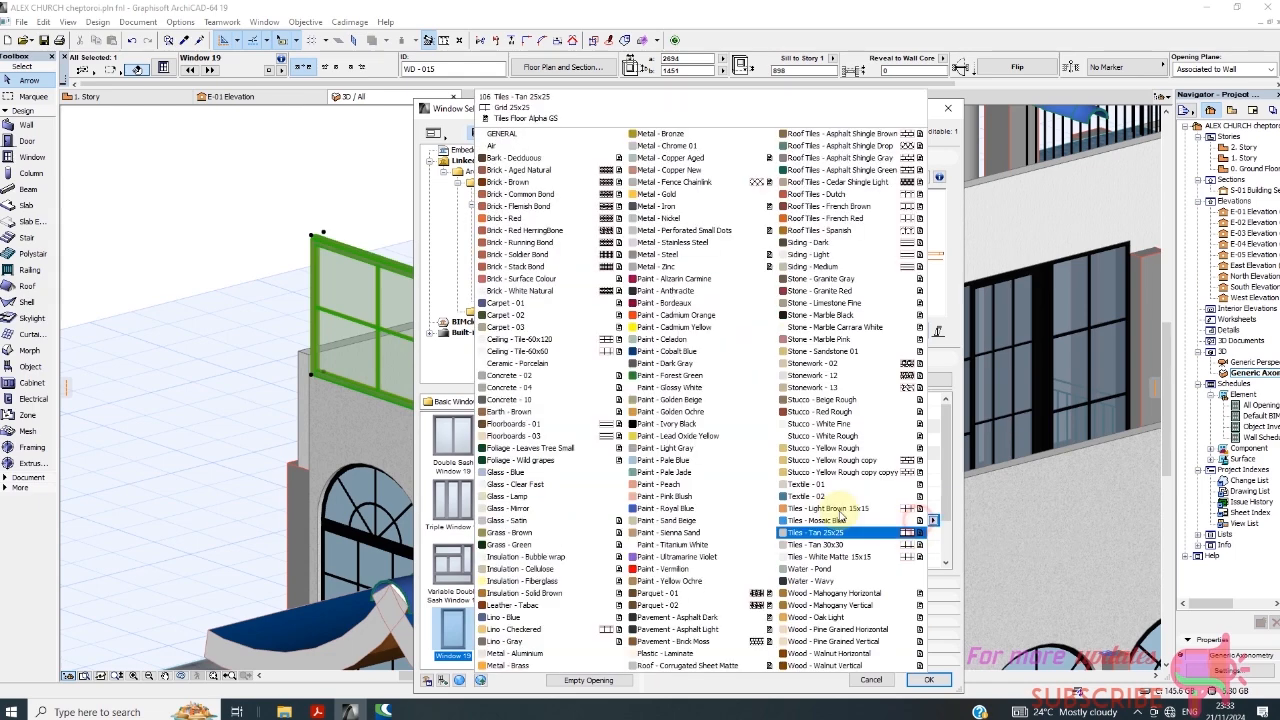
{"action": "left_click", "coordinate": [678, 424]}
Set the window's outside and inside grid surfaces to Paint - Ivory Black.
{"action": "left_click", "coordinate": [919, 520]}
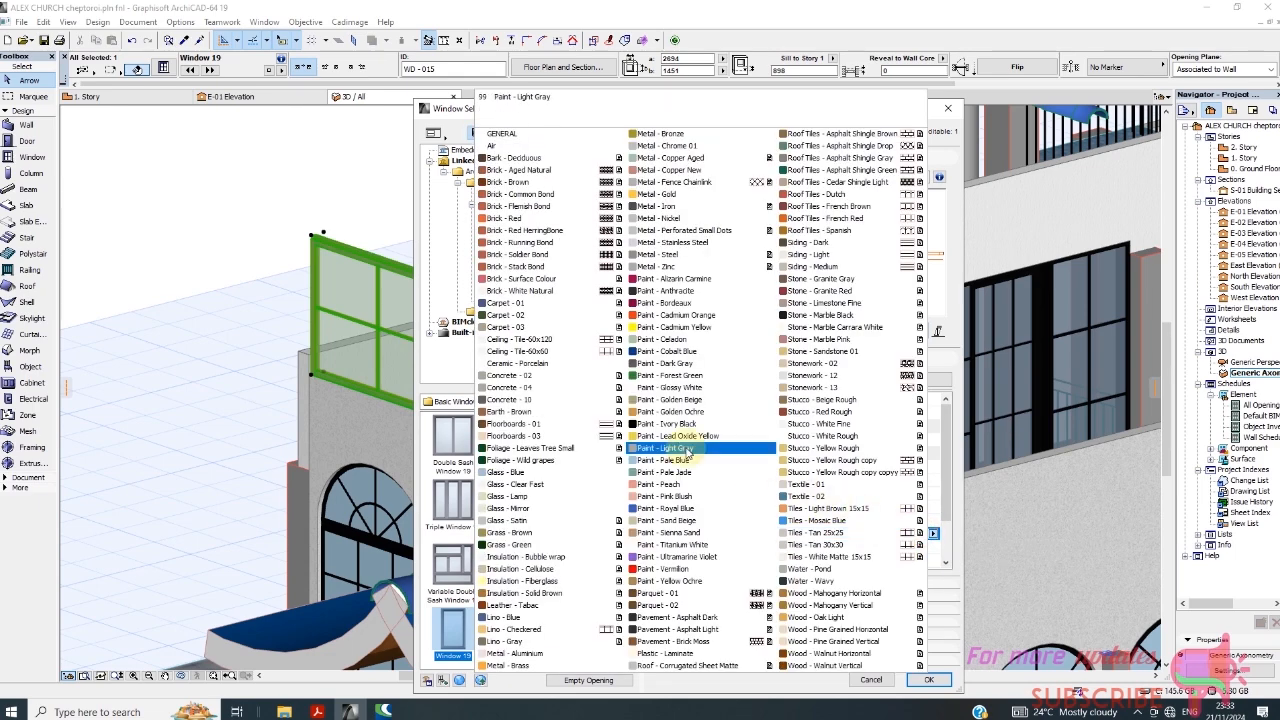
{"action": "left_click", "coordinate": [680, 423]}
{"action": "left_click", "coordinate": [920, 546]}
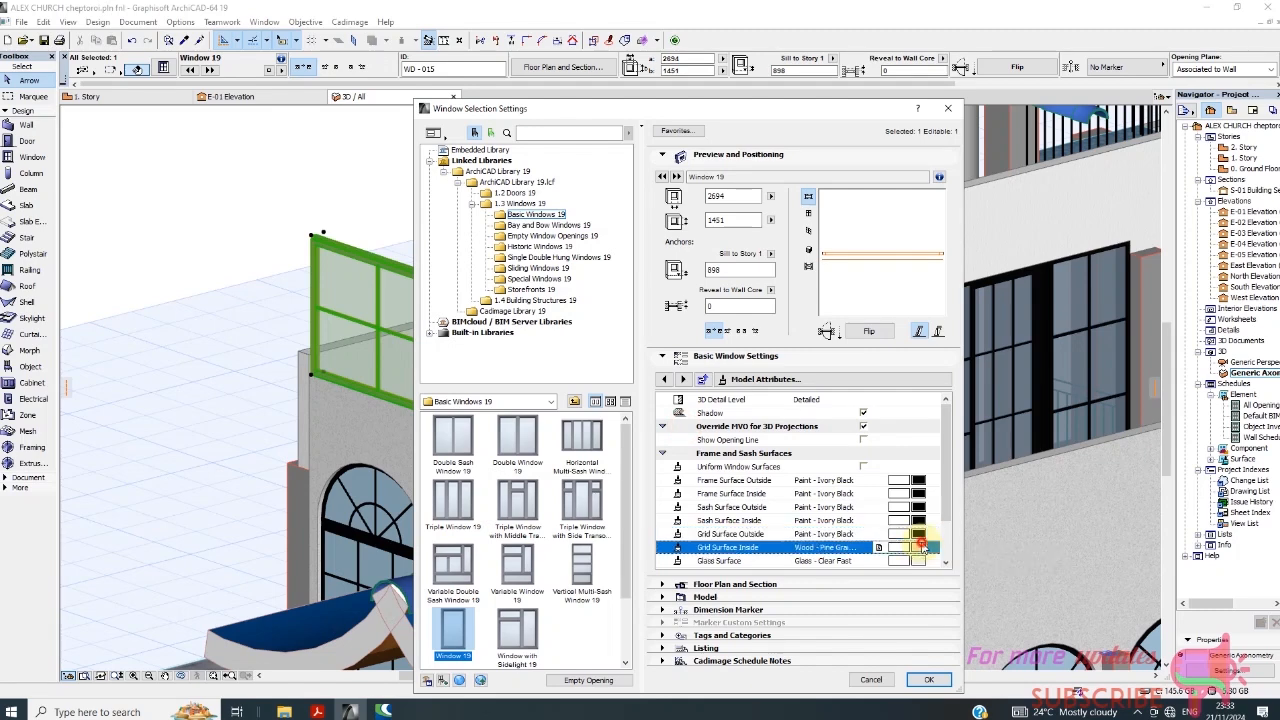
{"action": "left_click", "coordinate": [920, 546]}
{"action": "left_click", "coordinate": [680, 423]}
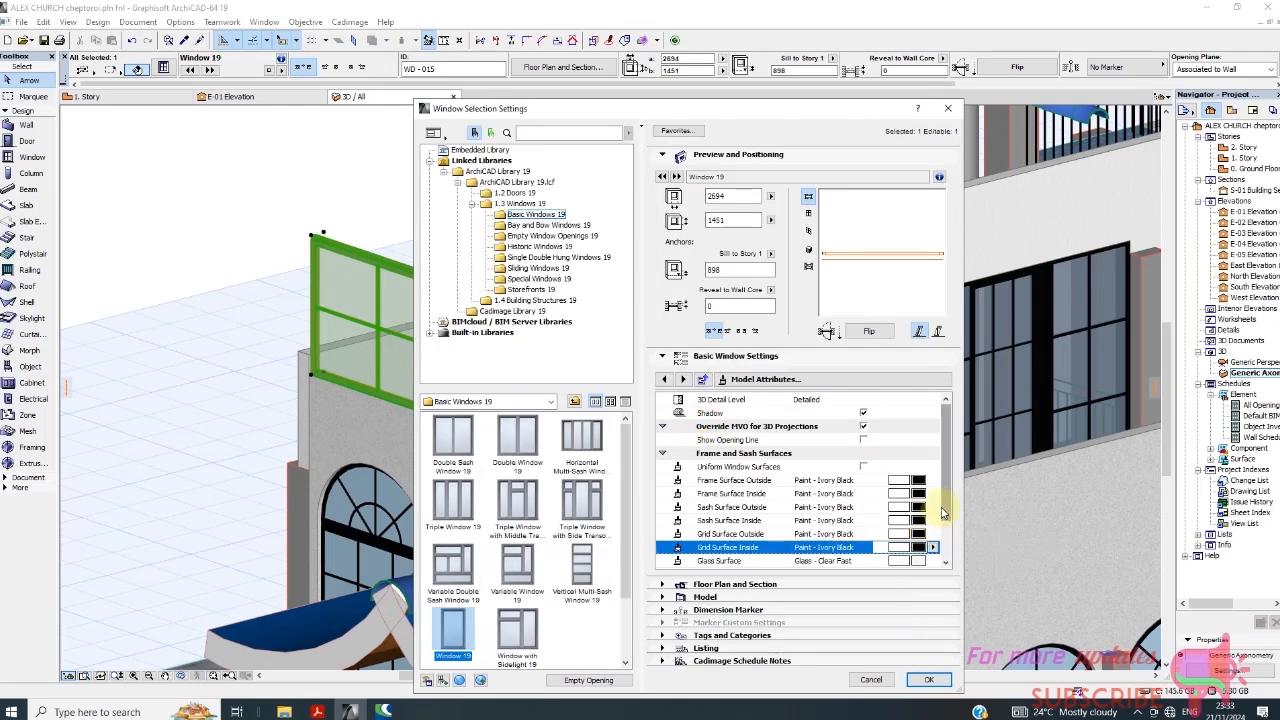
Assign pen 41 (0.25 mm) to the window's frame, sash and glass 3D pens, apply the settings and deselect the window.
{"action": "scroll", "coordinate": [942, 533], "scroll_direction": "down", "scroll_amount": 1}
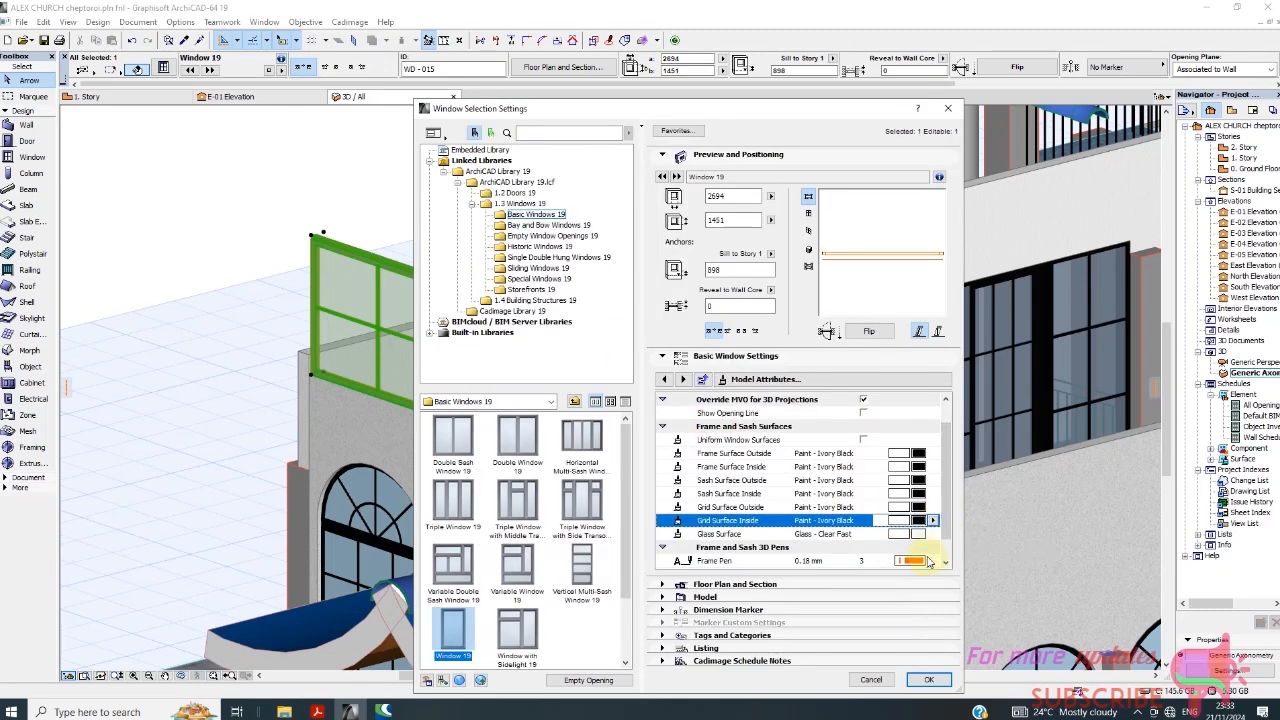
{"action": "scroll", "coordinate": [945, 515], "scroll_direction": "down", "scroll_amount": 1}
{"action": "left_click", "coordinate": [918, 534]}
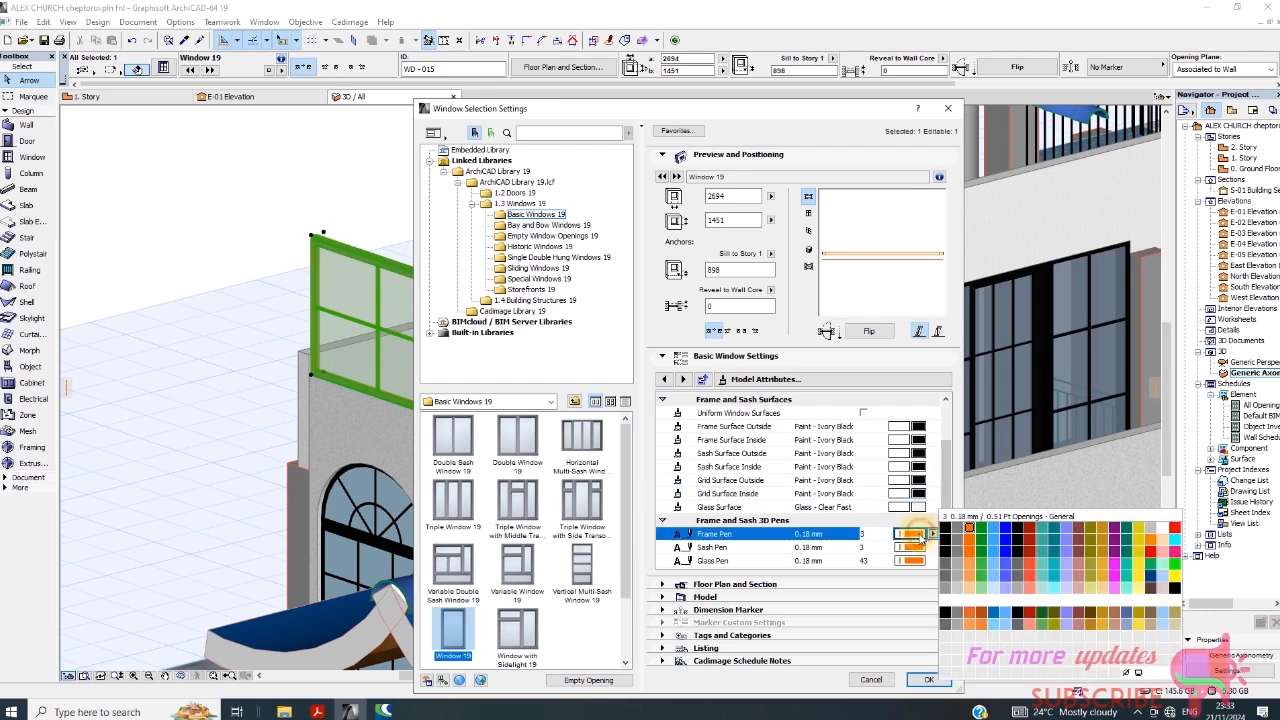
{"action": "left_click", "coordinate": [946, 558]}
{"action": "left_click", "coordinate": [912, 547]}
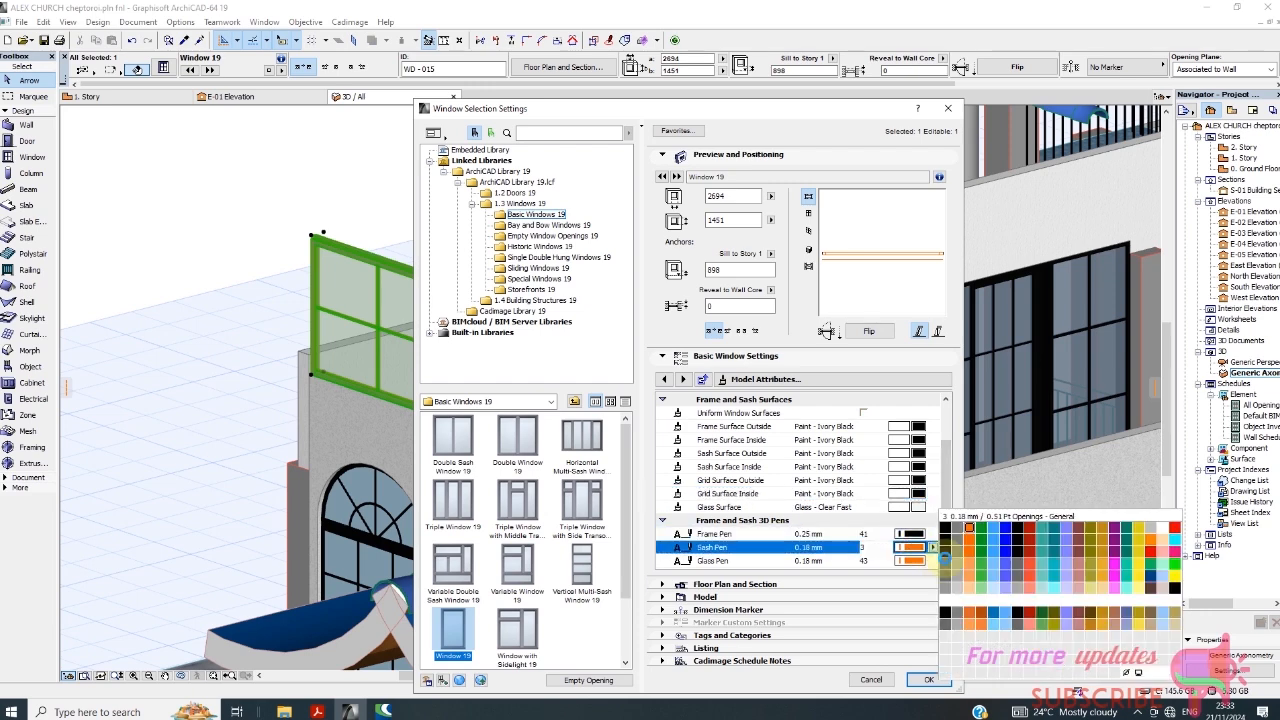
{"action": "left_click", "coordinate": [946, 557]}
{"action": "left_click", "coordinate": [924, 562]}
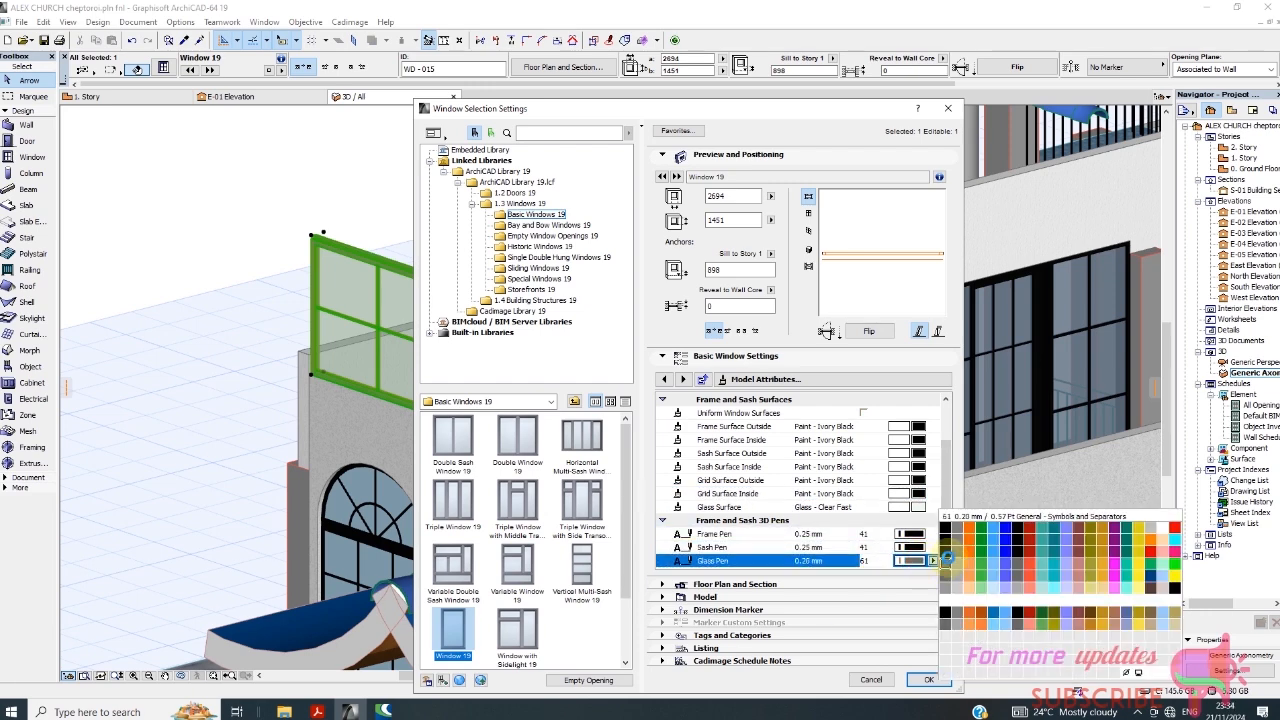
{"action": "left_click", "coordinate": [945, 615]}
{"action": "left_click", "coordinate": [928, 680]}
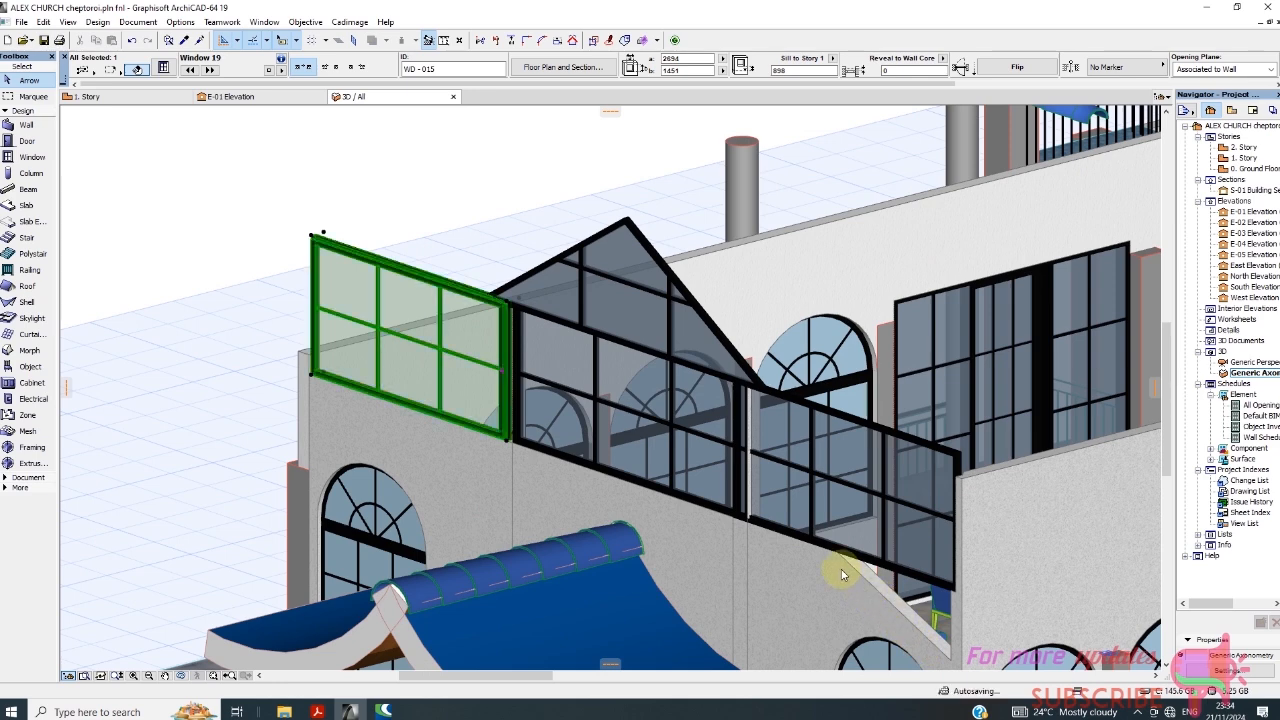
{"action": "left_click", "coordinate": [484, 213]}
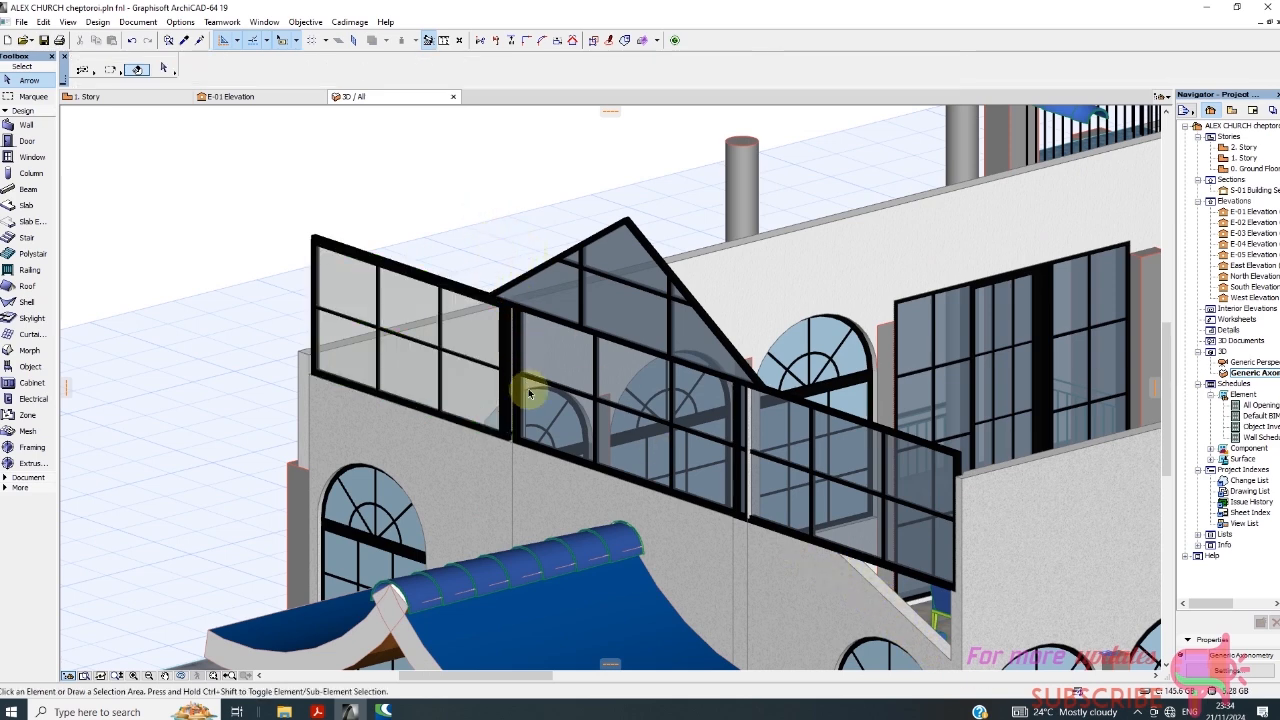
Check the glass surface in the model attributes of the adjacent gridded window, leaving its settings unchanged.
{"action": "left_click", "coordinate": [558, 368]}
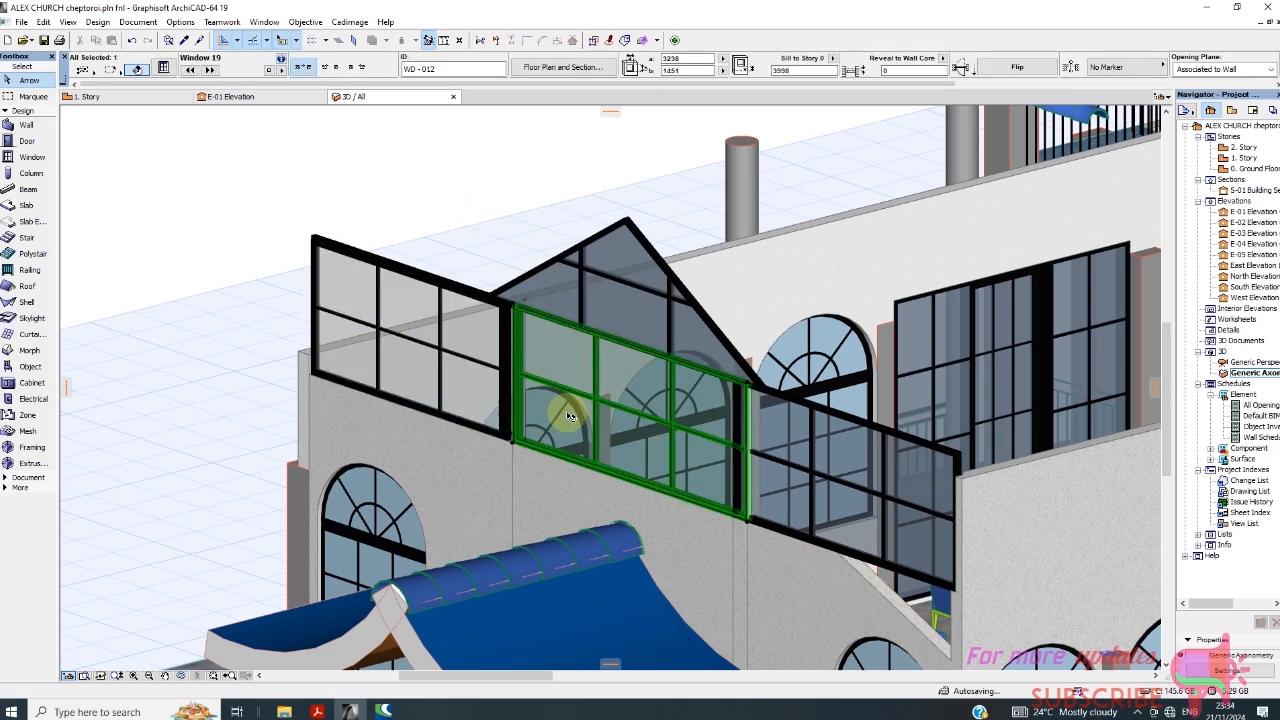
{"action": "right_click", "coordinate": [453, 185]}
{"action": "left_click", "coordinate": [512, 194]}
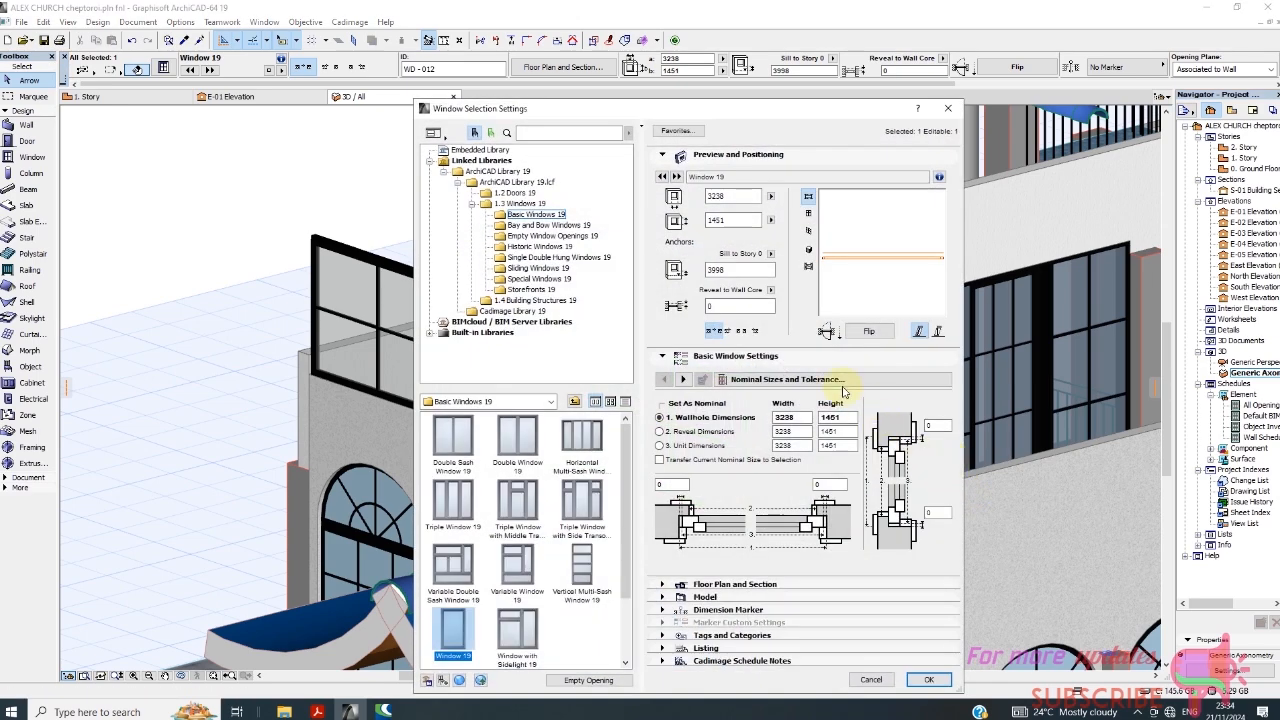
{"action": "left_click", "coordinate": [843, 388]}
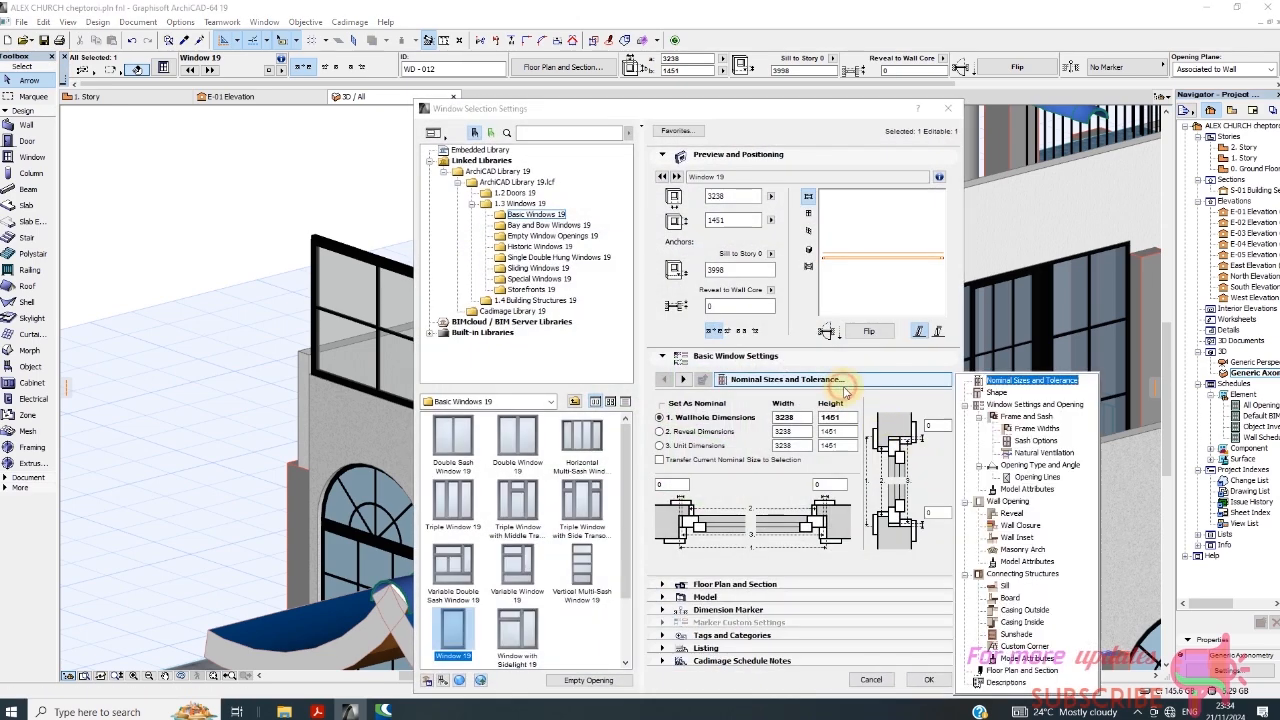
{"action": "left_click", "coordinate": [1028, 489]}
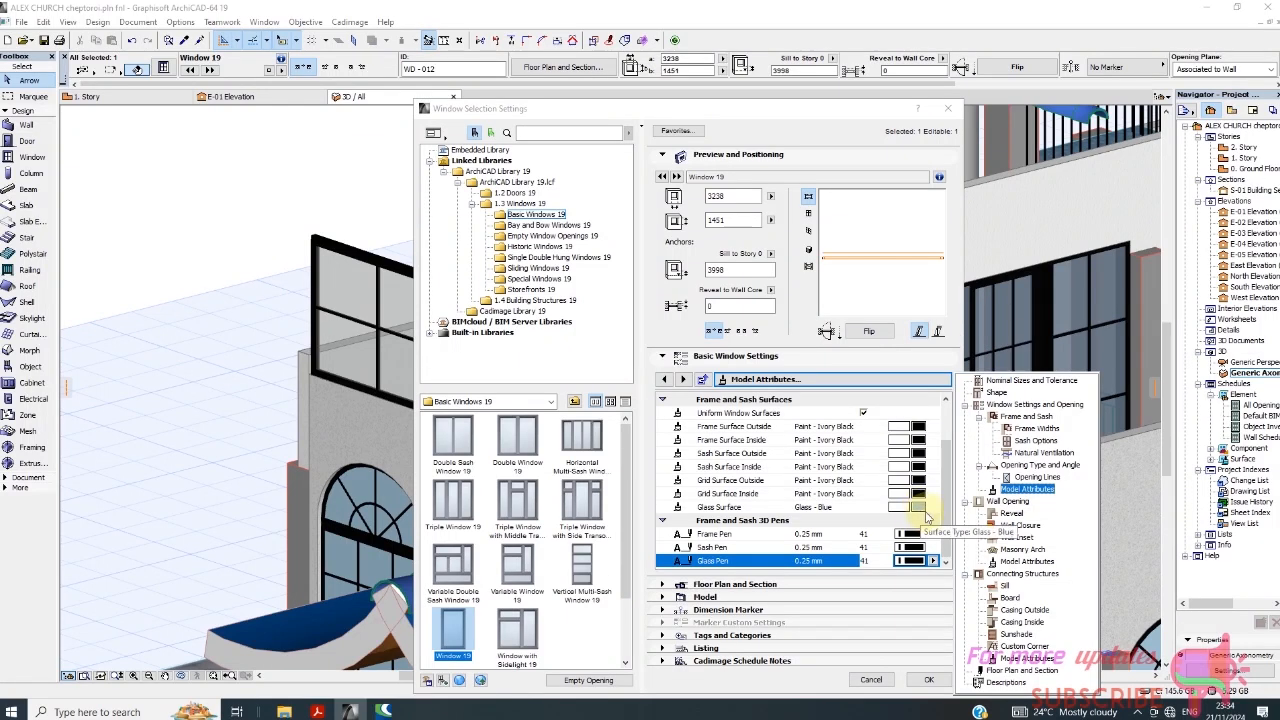
{"action": "left_click", "coordinate": [887, 685]}
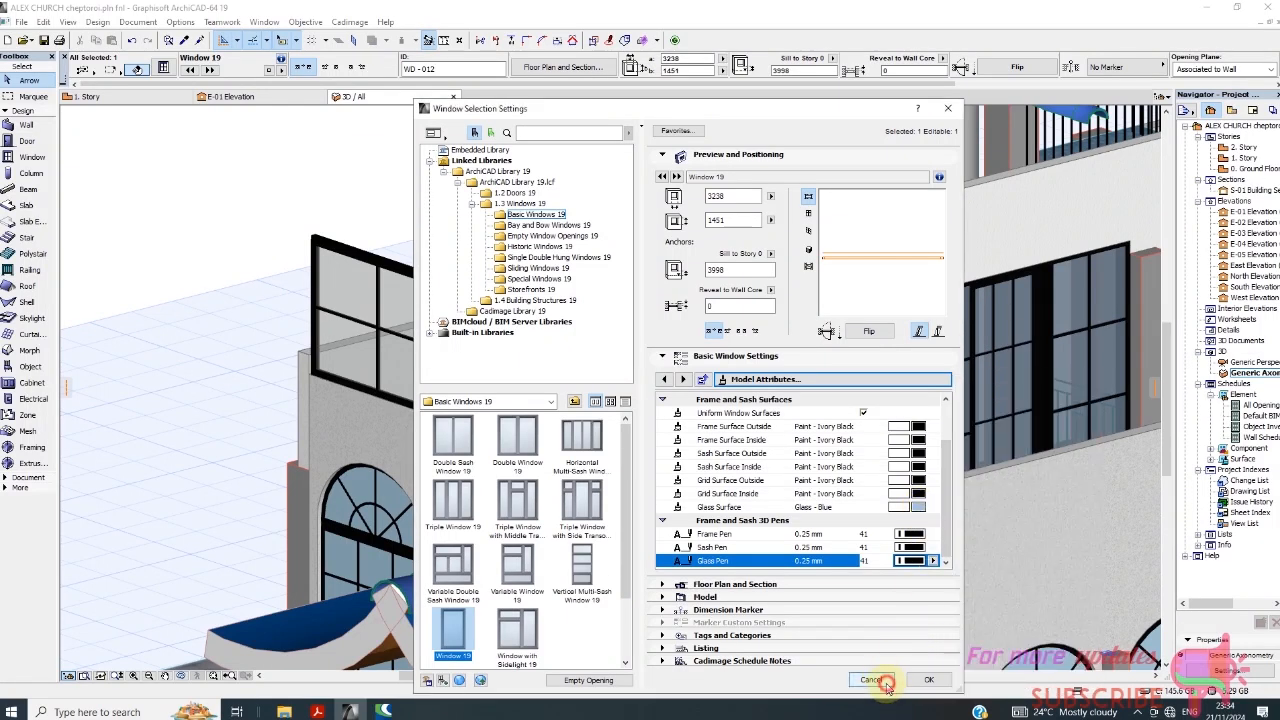
{"action": "left_click", "coordinate": [870, 681]}
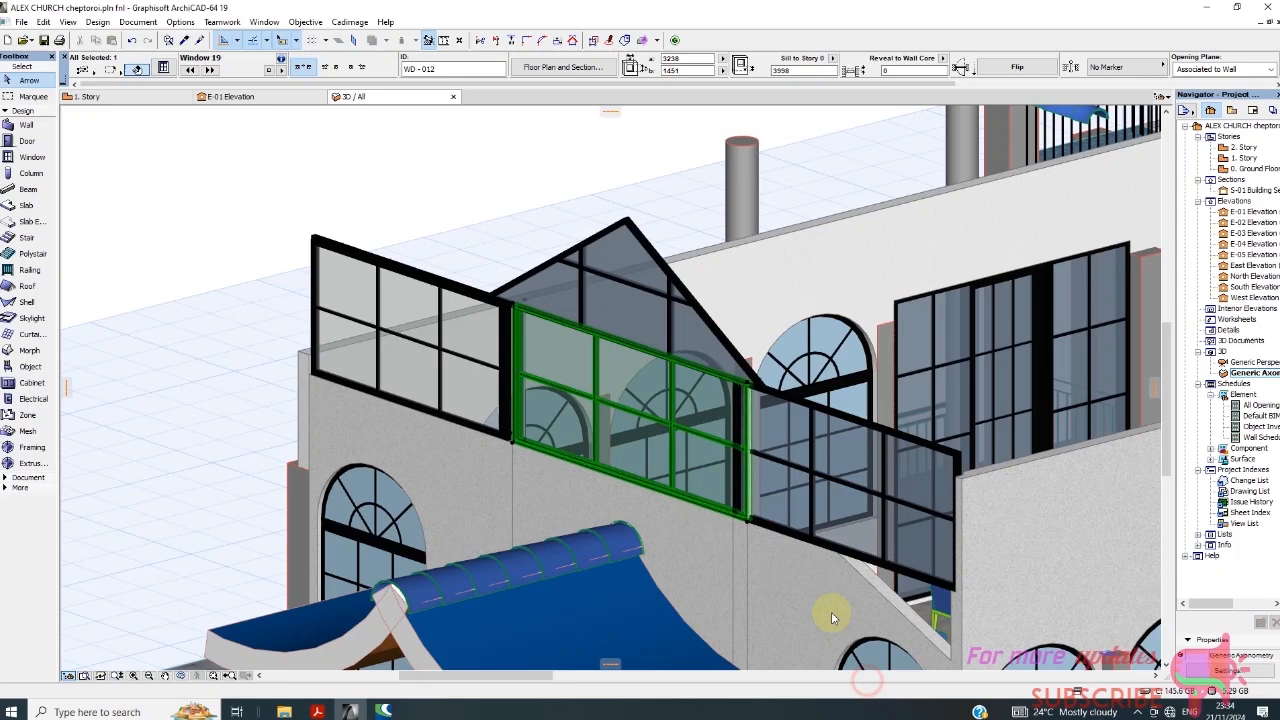
Change the new window's glass surface to Glass - Blue, apply the settings and deselect the window.
{"action": "left_click", "coordinate": [441, 328]}
{"action": "right_click", "coordinate": [402, 222]}
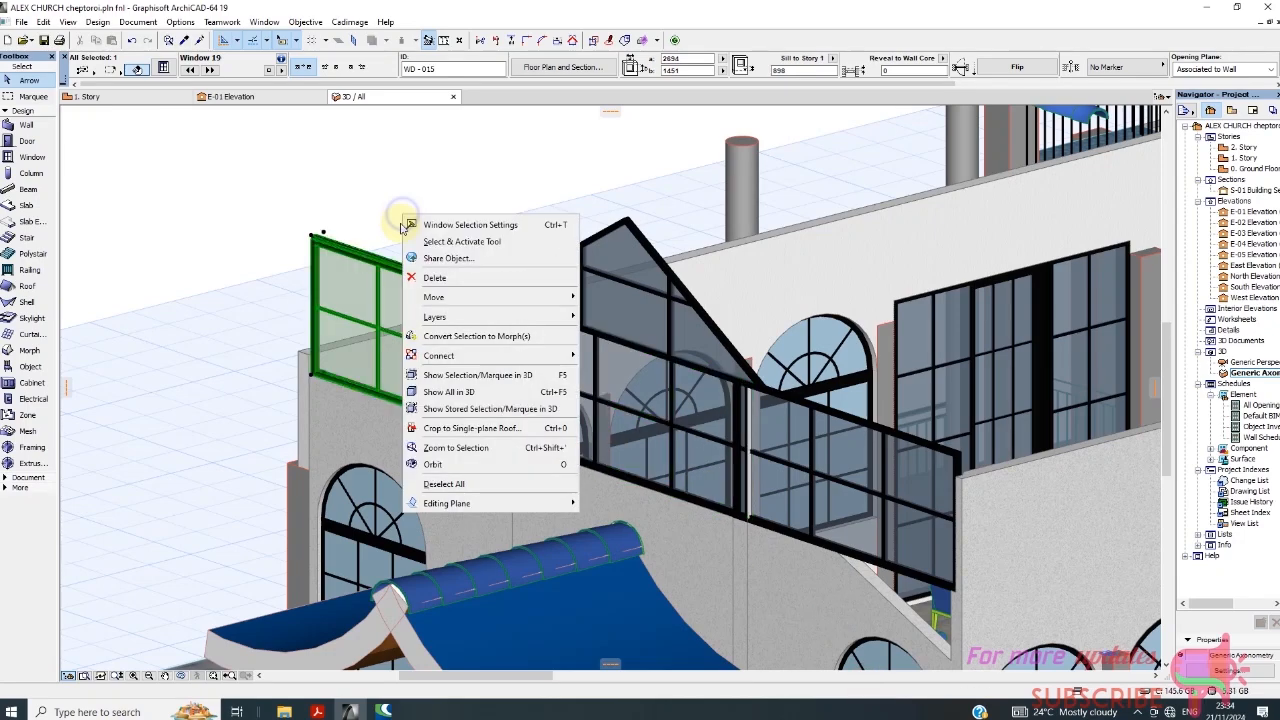
{"action": "left_click", "coordinate": [510, 225]}
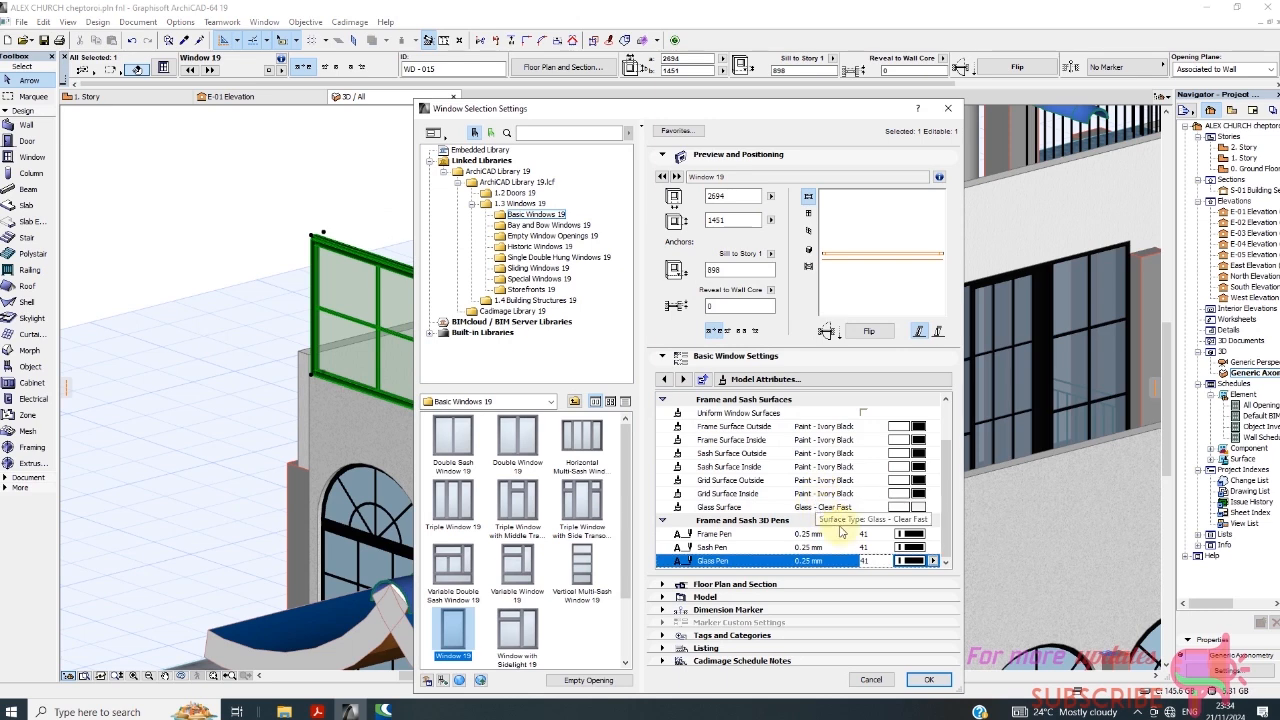
{"action": "left_click", "coordinate": [919, 507]}
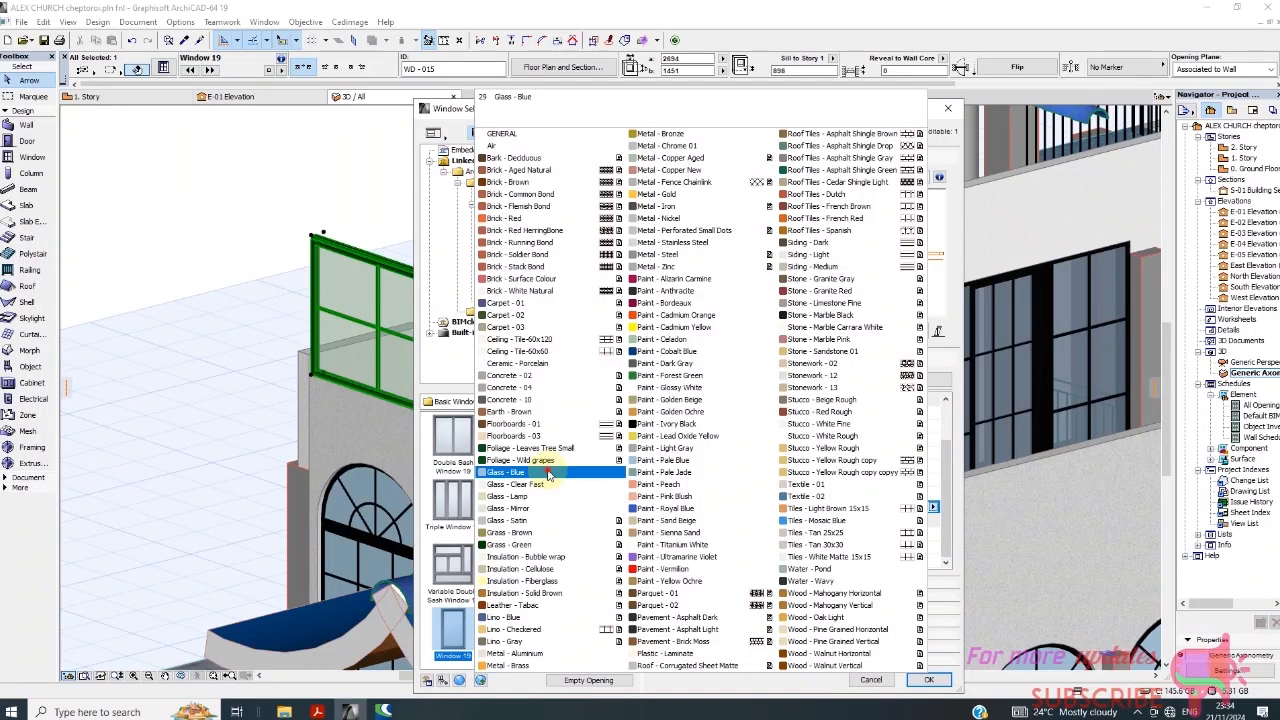
{"action": "left_click", "coordinate": [555, 472]}
{"action": "left_click", "coordinate": [925, 680]}
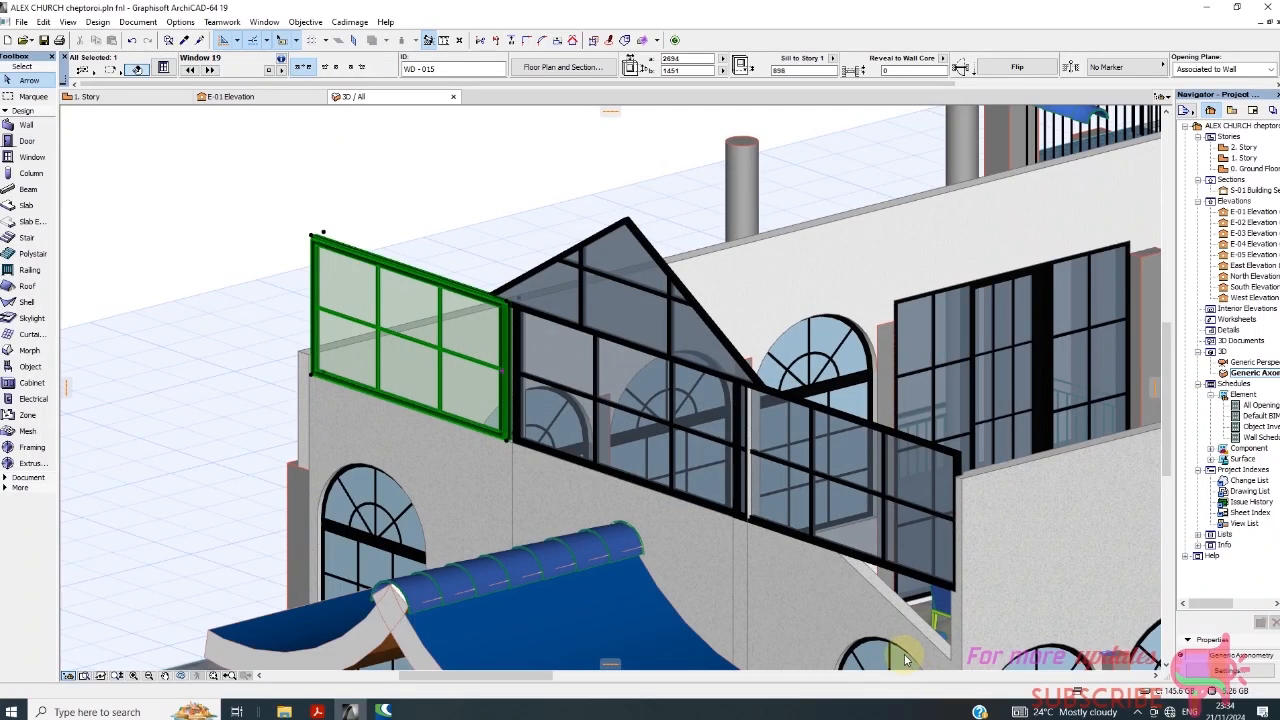
{"action": "left_click", "coordinate": [478, 171]}
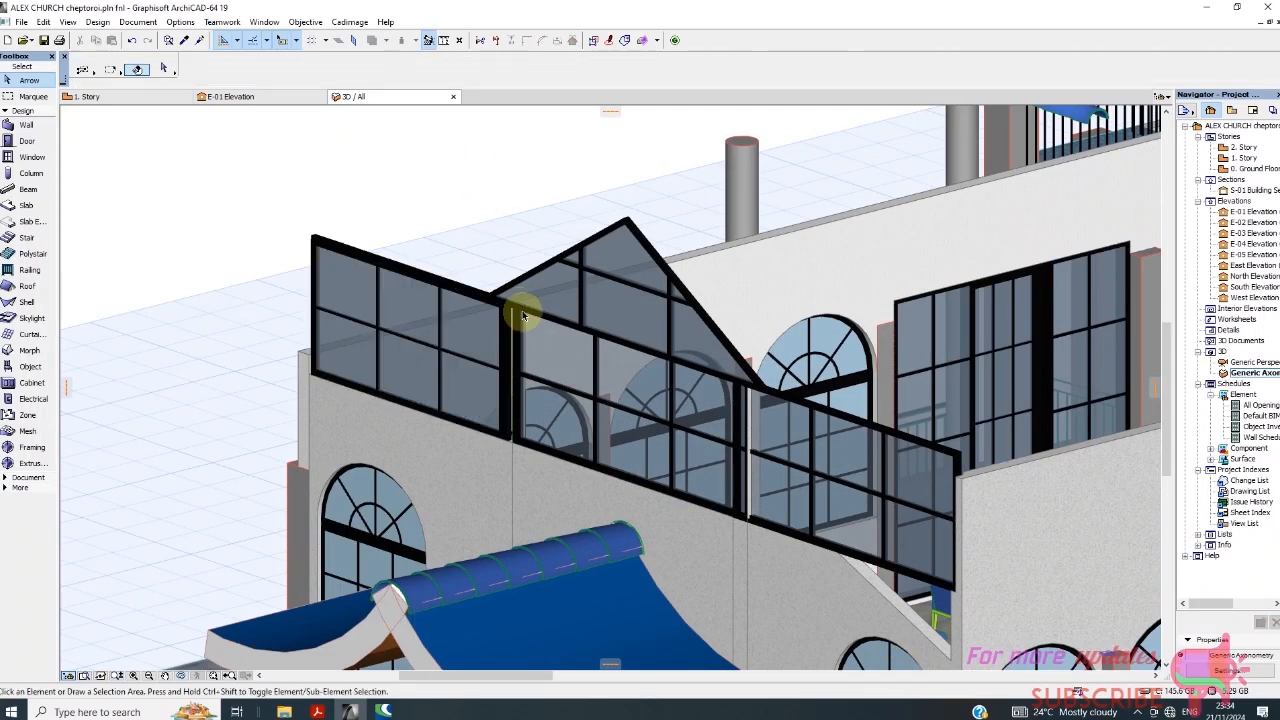
Examine the church's entrance and long side facades in 3D to review the replaced windows.
{"action": "scroll", "coordinate": [400, 255], "scroll_direction": "down", "scroll_amount": 5}
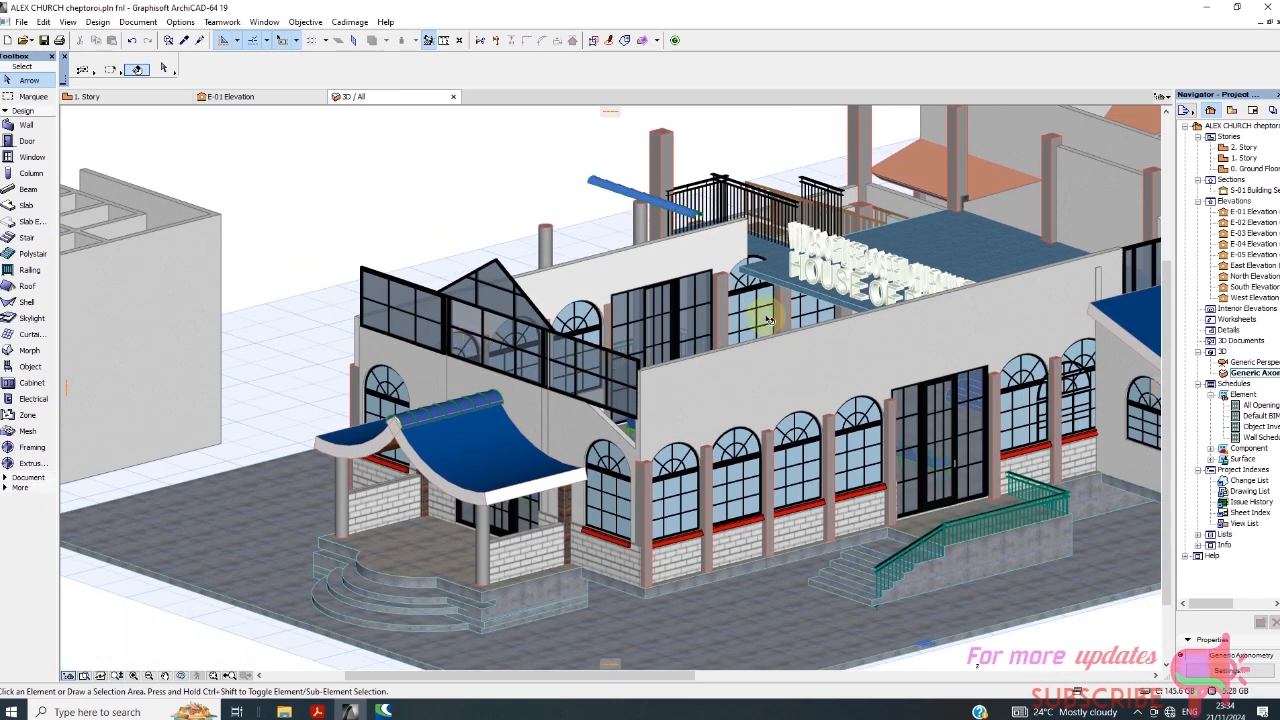
{"action": "scroll", "coordinate": [470, 316], "scroll_direction": "up", "scroll_amount": 5}
{"action": "scroll", "coordinate": [326, 286], "scroll_direction": "down", "scroll_amount": 7}
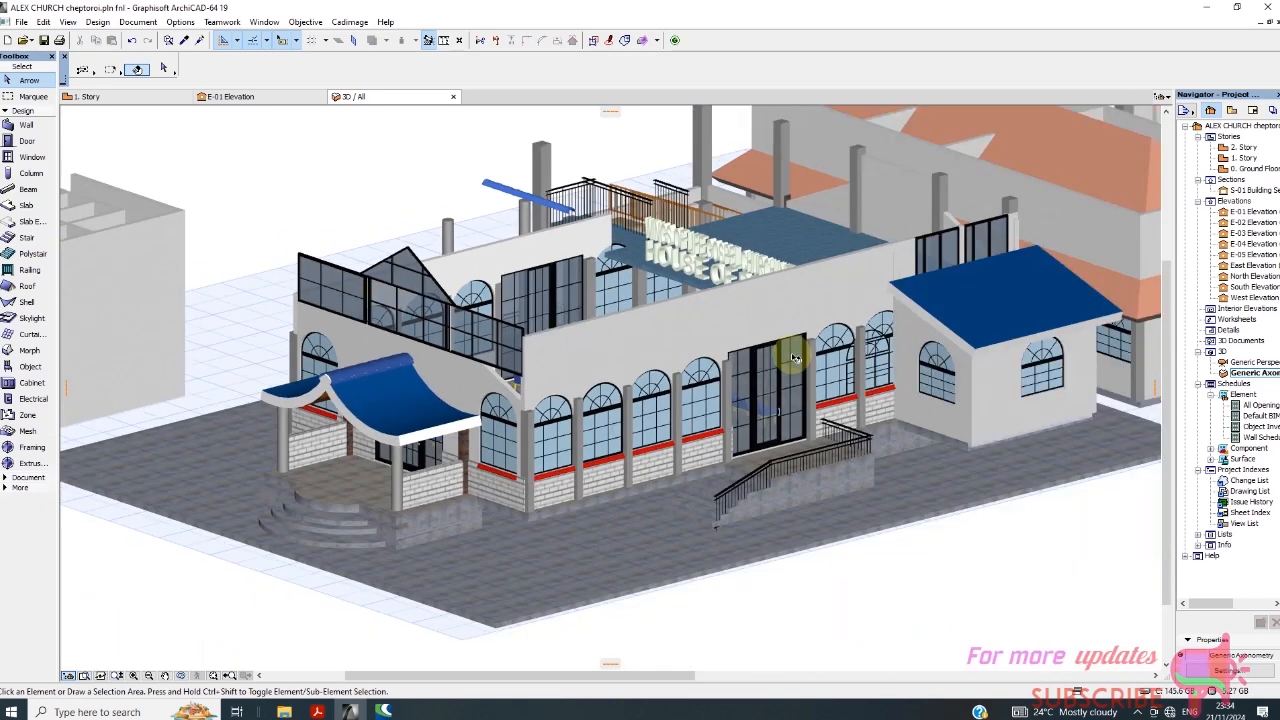
{"action": "scroll", "coordinate": [938, 375], "scroll_direction": "up", "scroll_amount": 4}
{"action": "scroll", "coordinate": [877, 443], "scroll_direction": "down", "scroll_amount": 4}
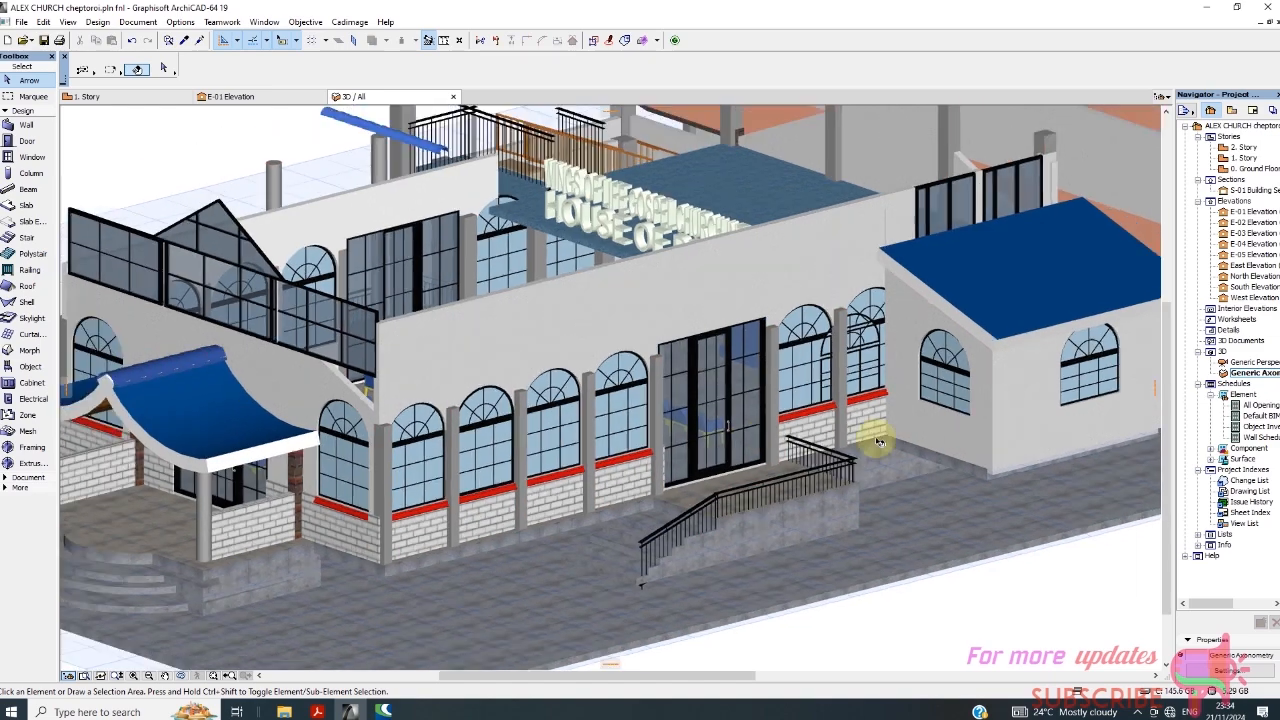
{"action": "scroll", "coordinate": [400, 310], "scroll_direction": "down", "scroll_amount": 2}
{"action": "scroll", "coordinate": [420, 300], "scroll_direction": "up", "scroll_amount": 3}
{"action": "scroll", "coordinate": [428, 300], "scroll_direction": "down", "scroll_amount": 2}
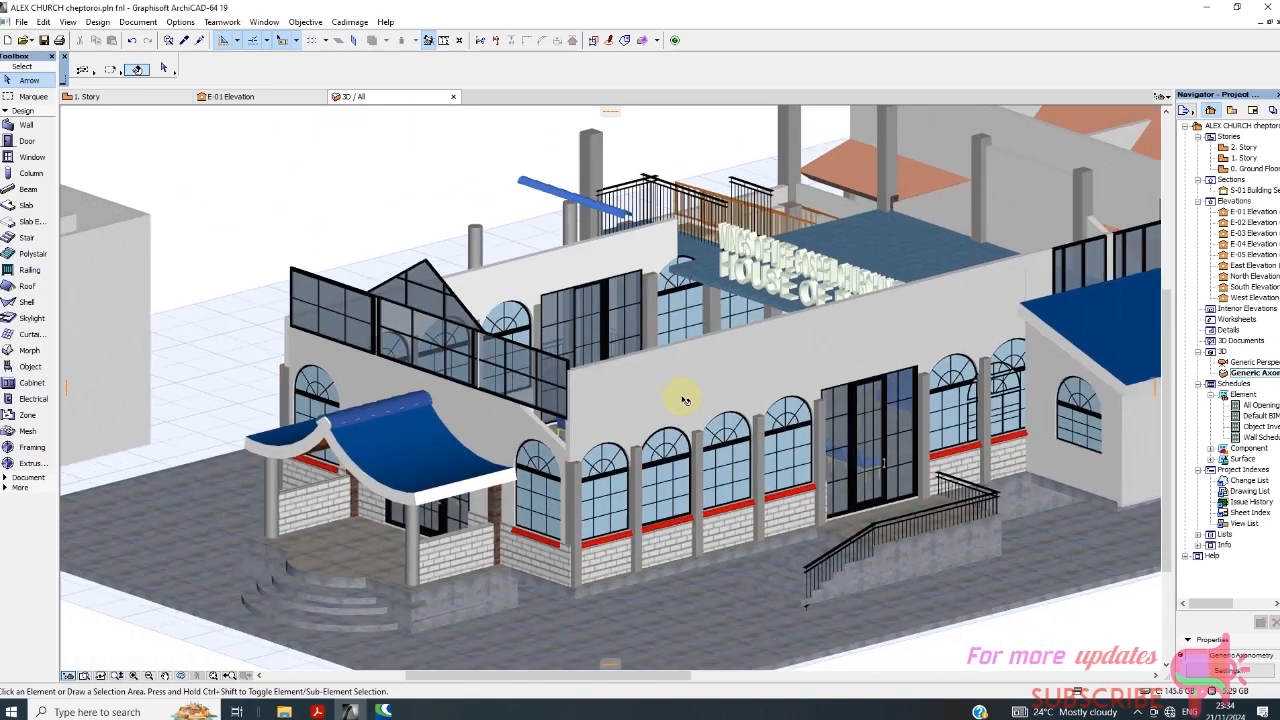
{"action": "scroll", "coordinate": [668, 455], "scroll_direction": "up", "scroll_amount": 3}
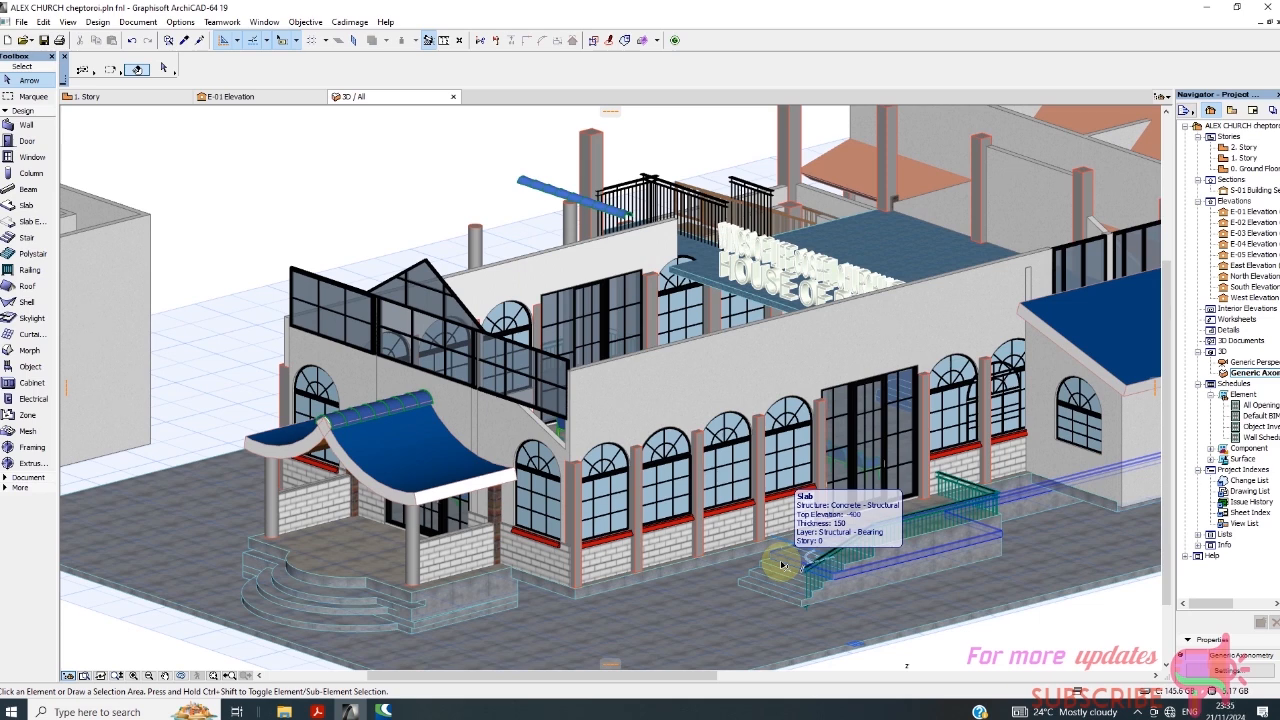
{"action": "left_click", "coordinate": [1137, 711]}
{"action": "left_click", "coordinate": [1123, 686]}
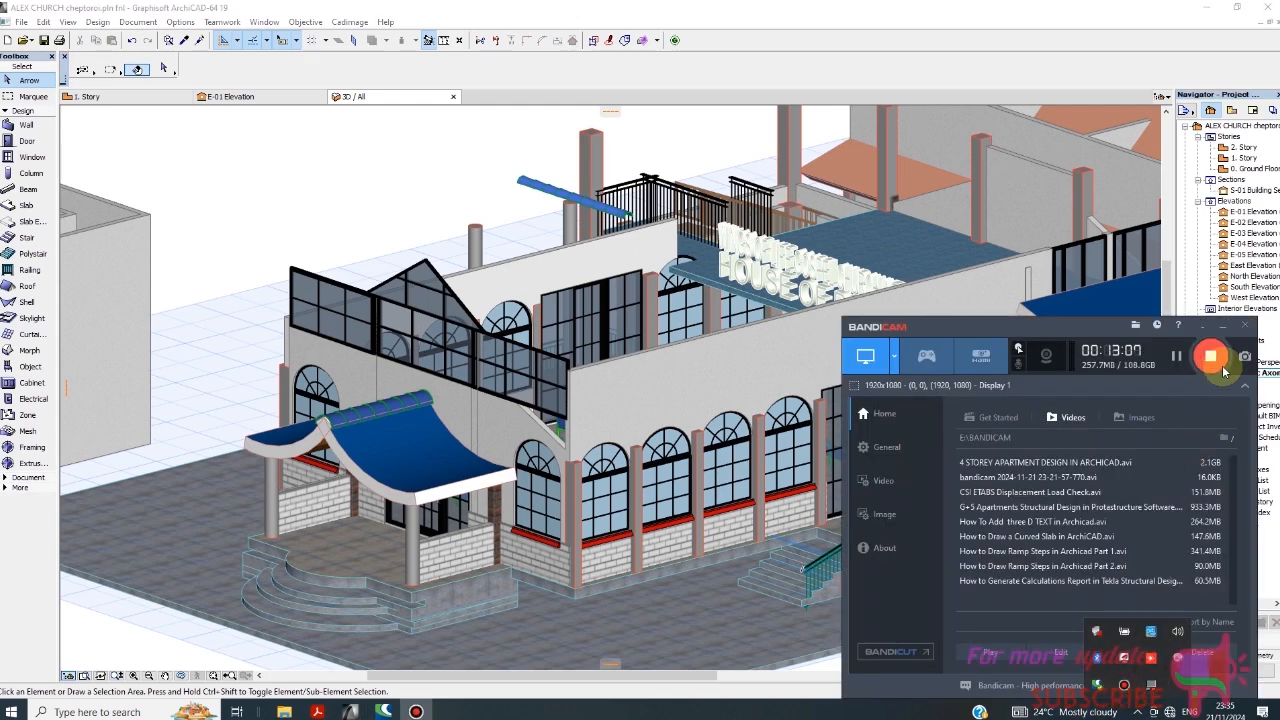